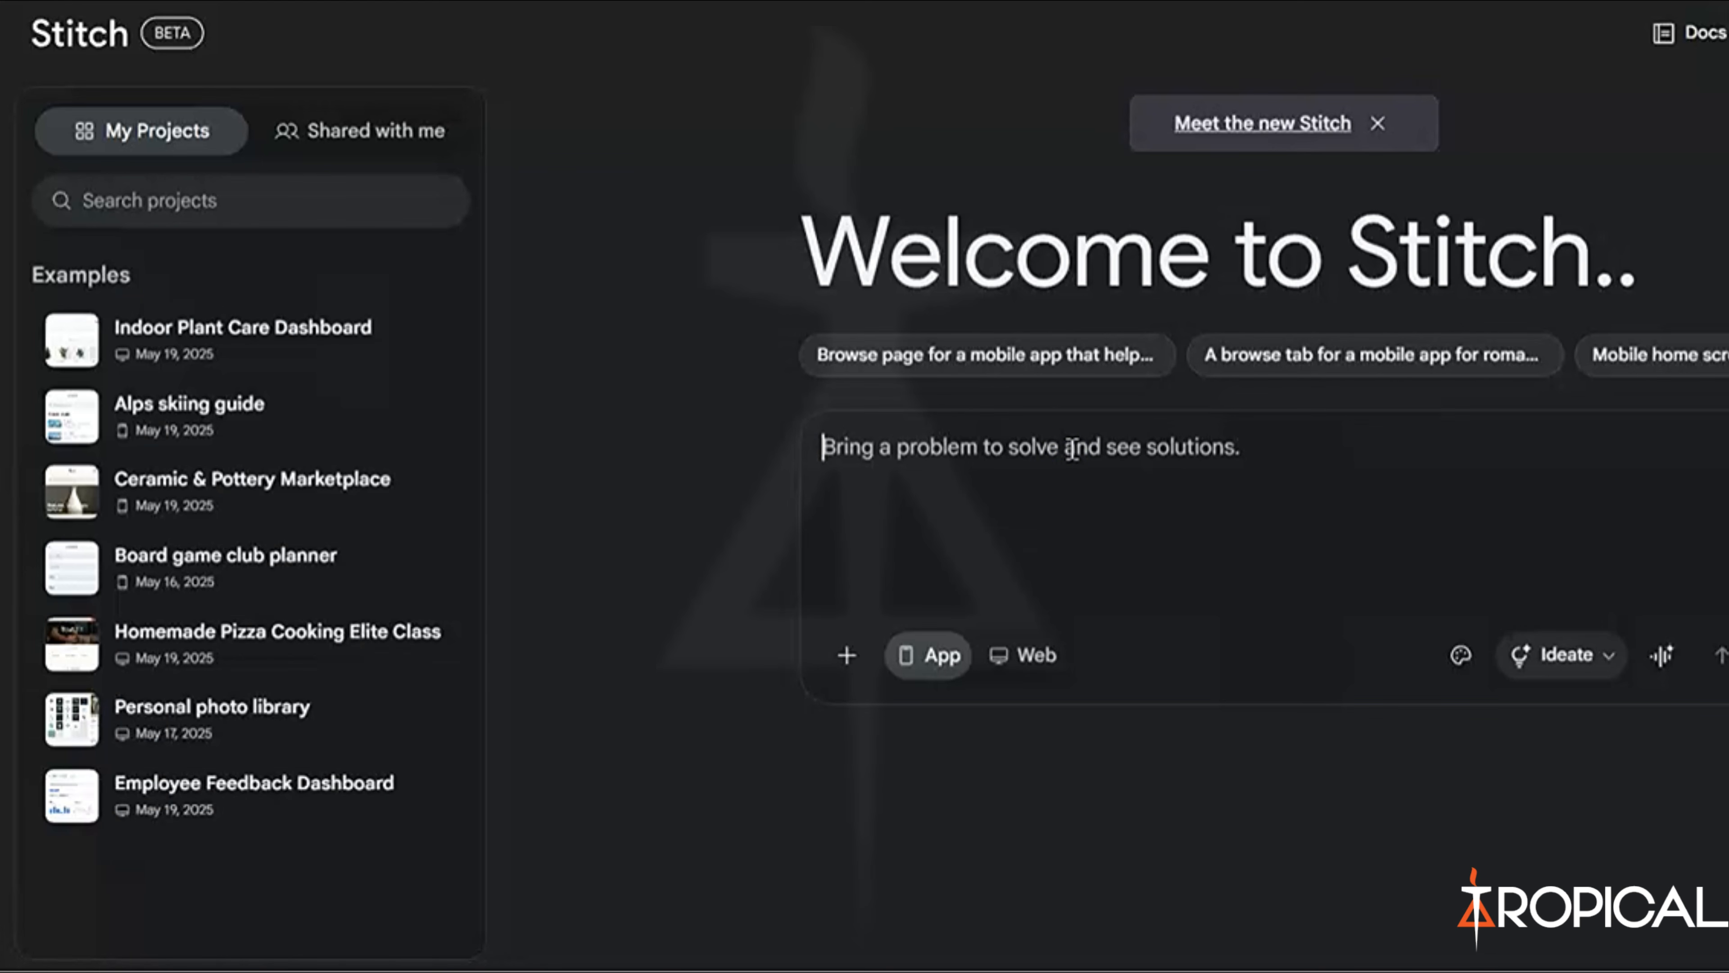
- In Ideate mode, submit "that i want a meditation app along will a todo and a journal in the same app as if its a personal dairy"
text(tha)
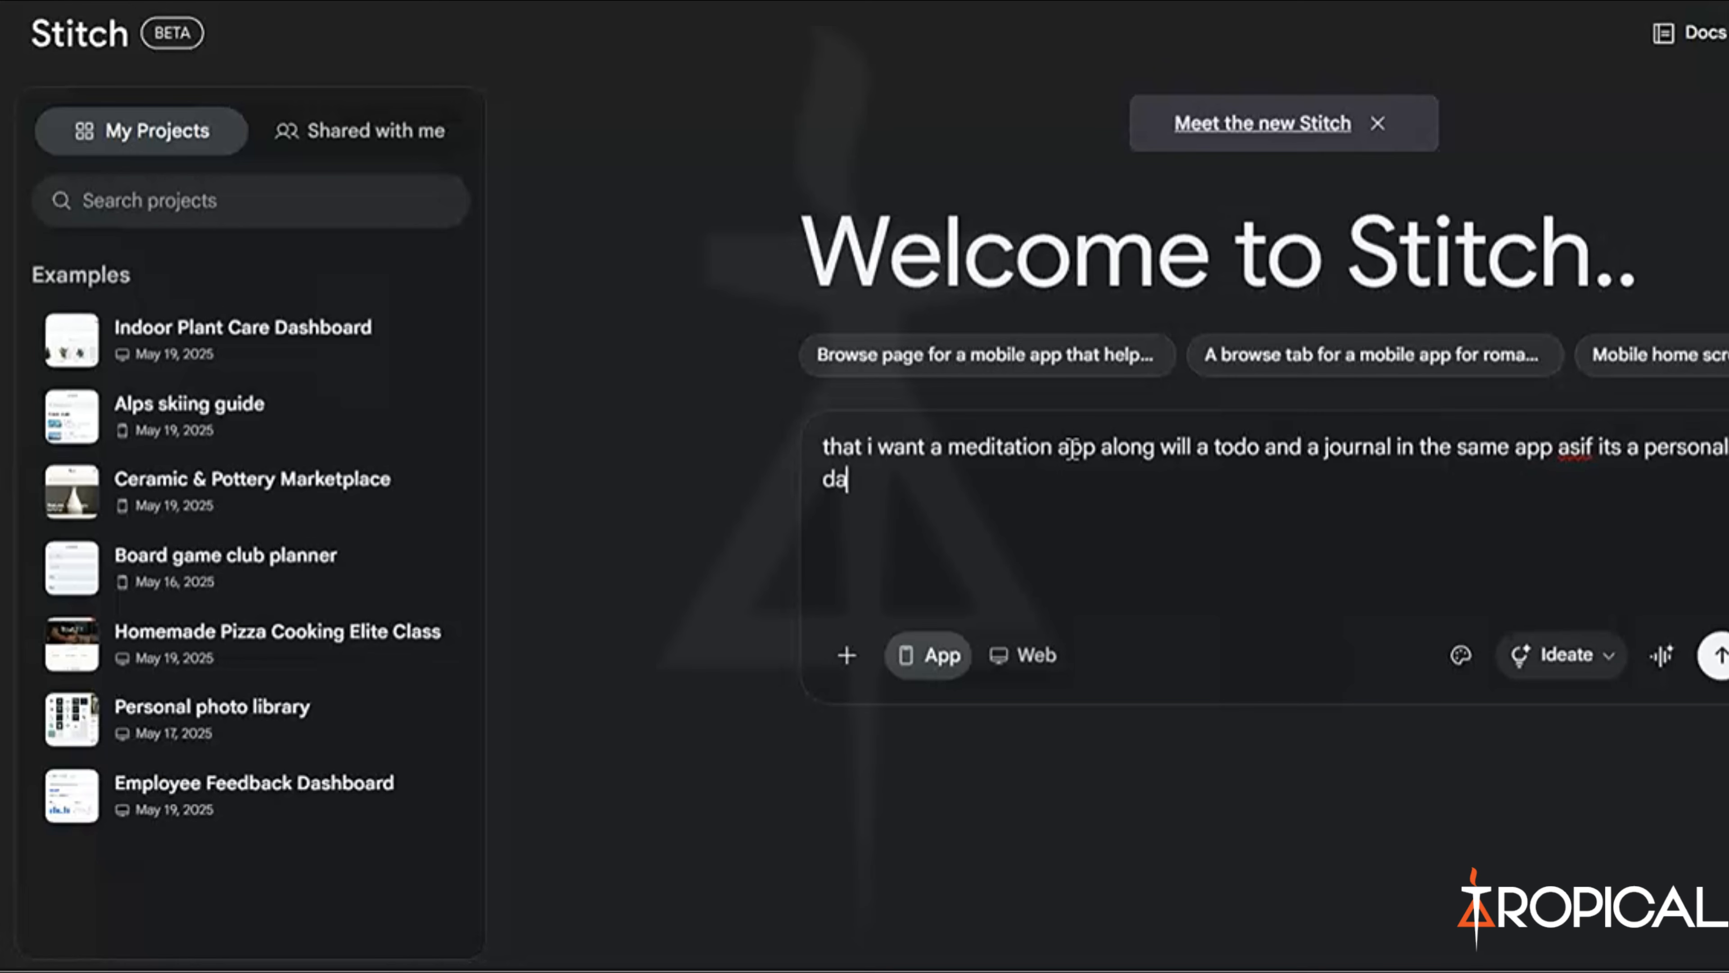
click(1583, 453)
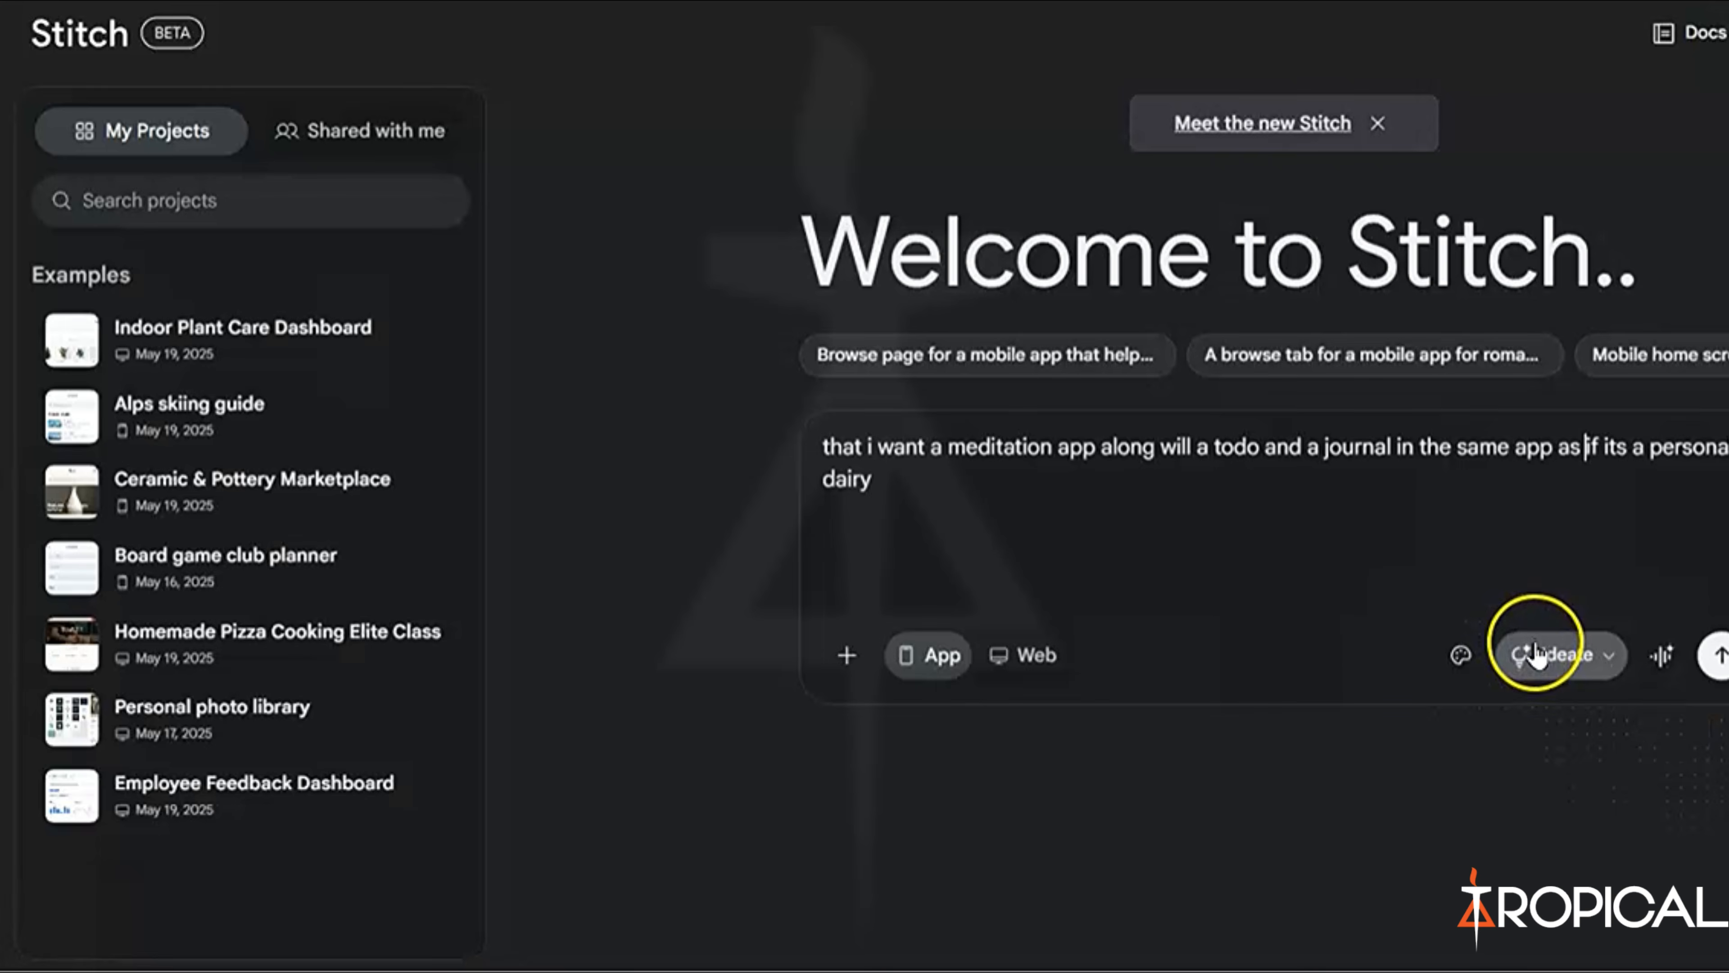
click(1535, 656)
click(1659, 597)
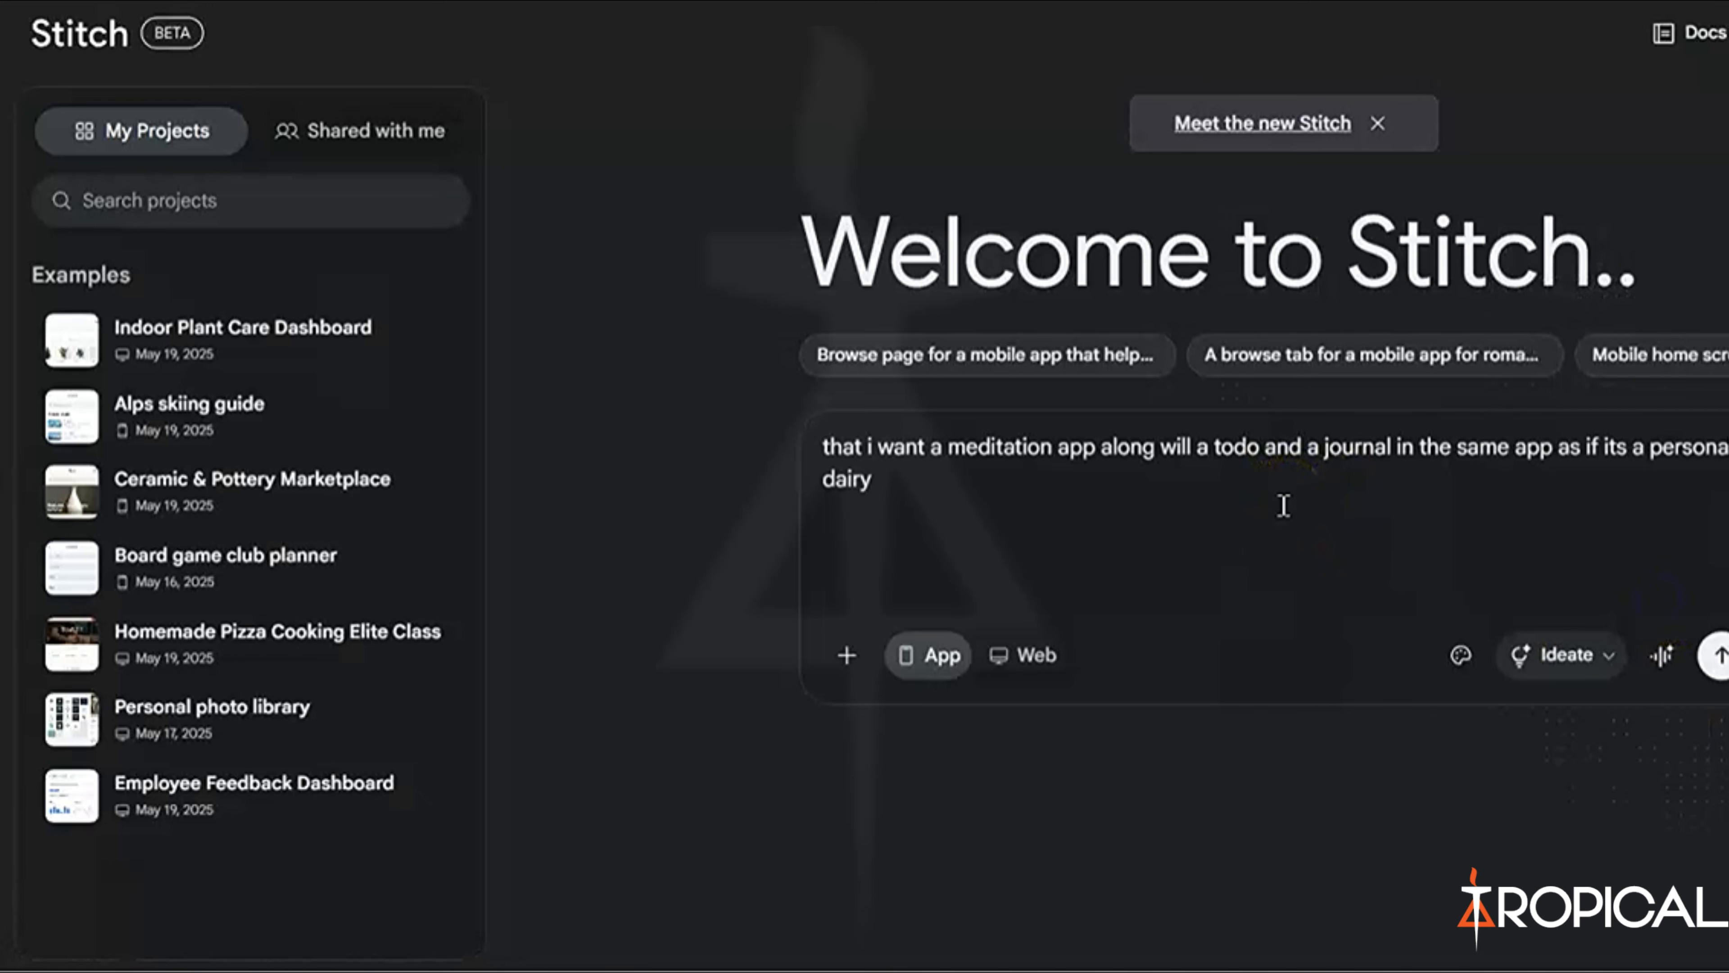
click(1717, 654)
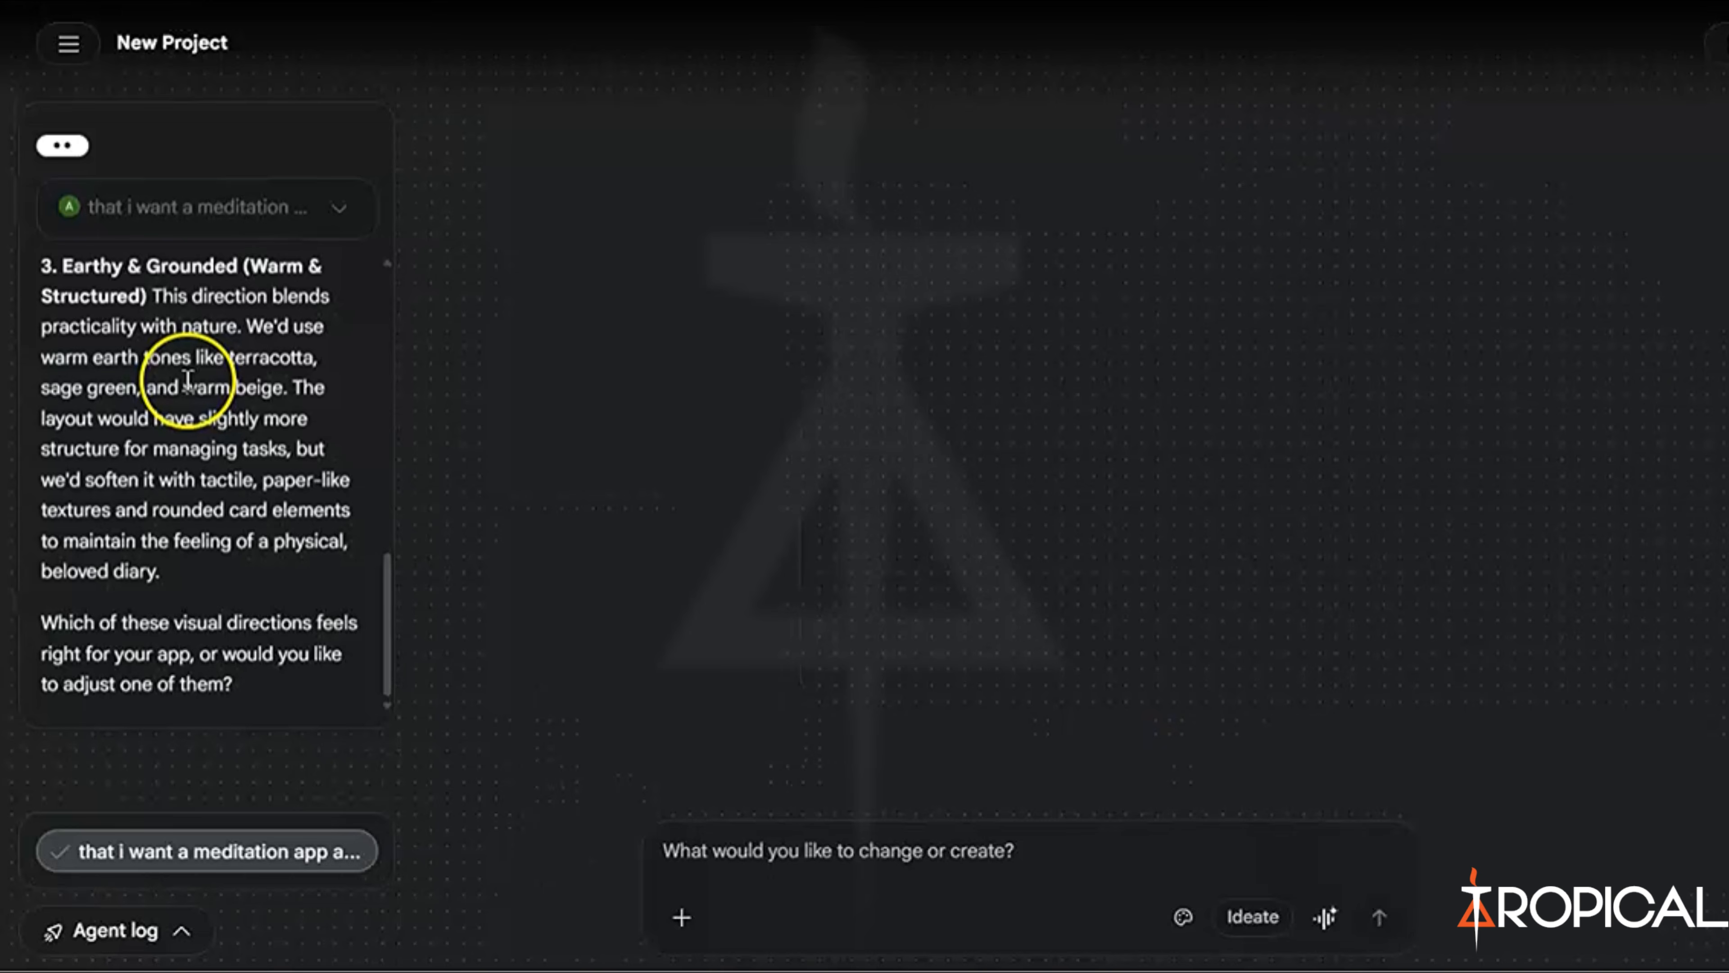
- Review the proposed visual directions and reply with the copied name "Earthy & Grounded" as the chosen one
scroll(188, 378, up, 10)
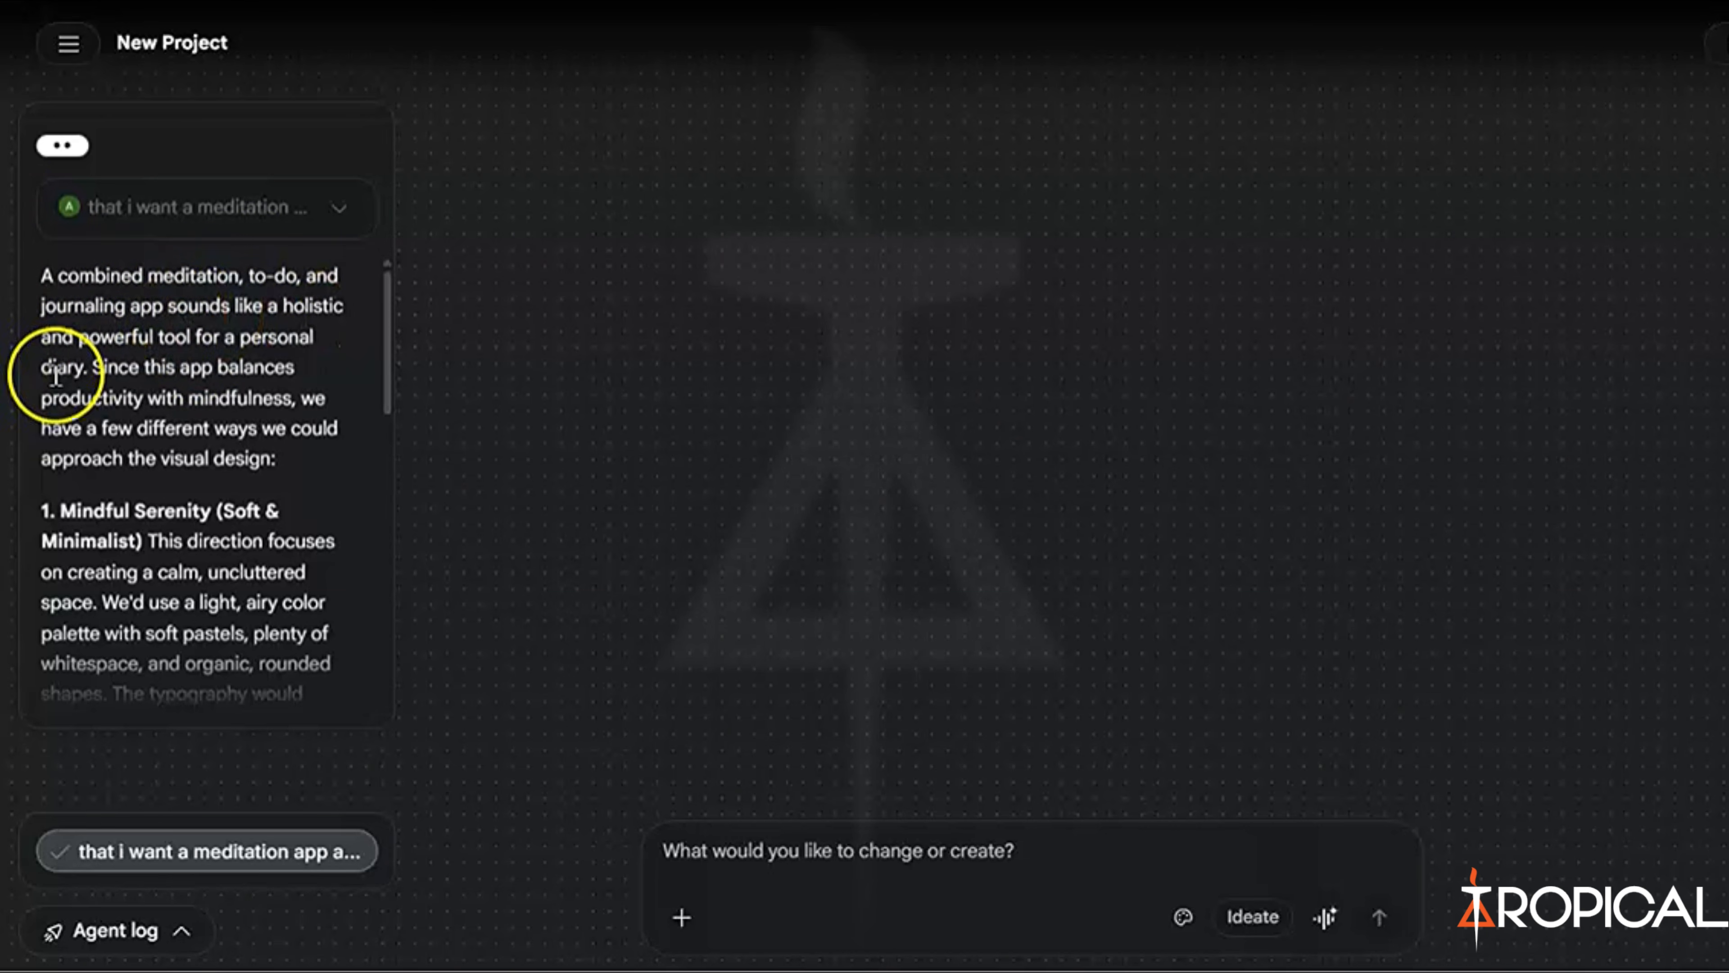
scroll(136, 368, down, 10)
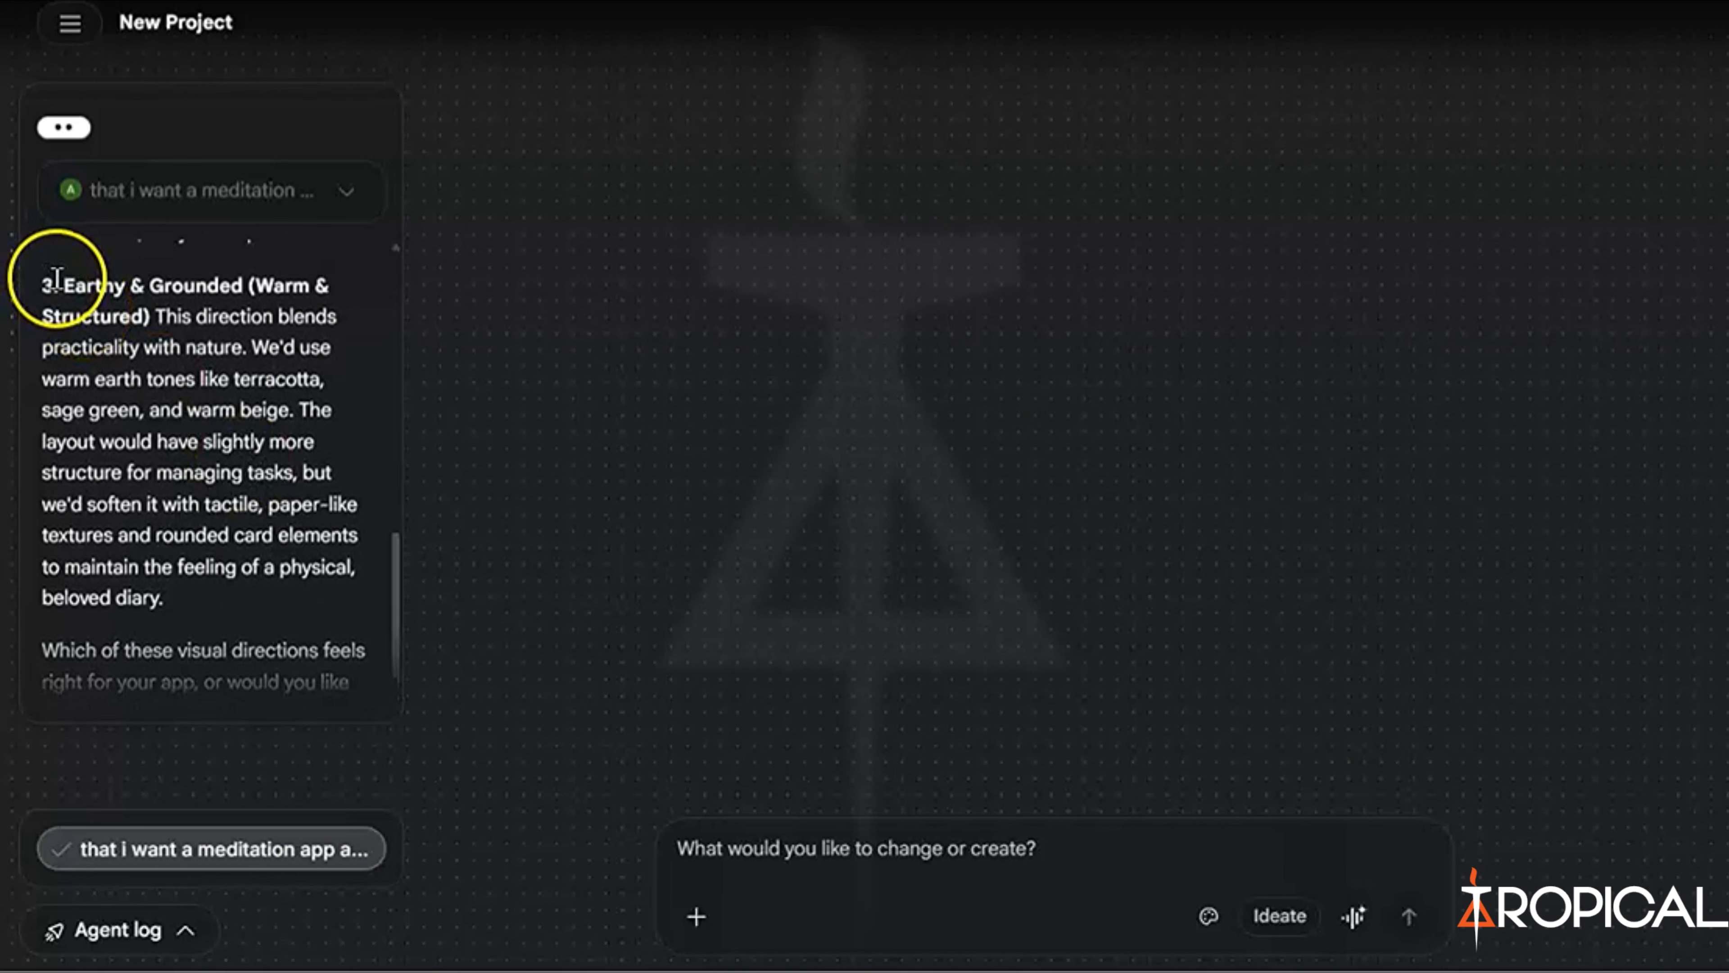
drag(60, 284, 162, 289)
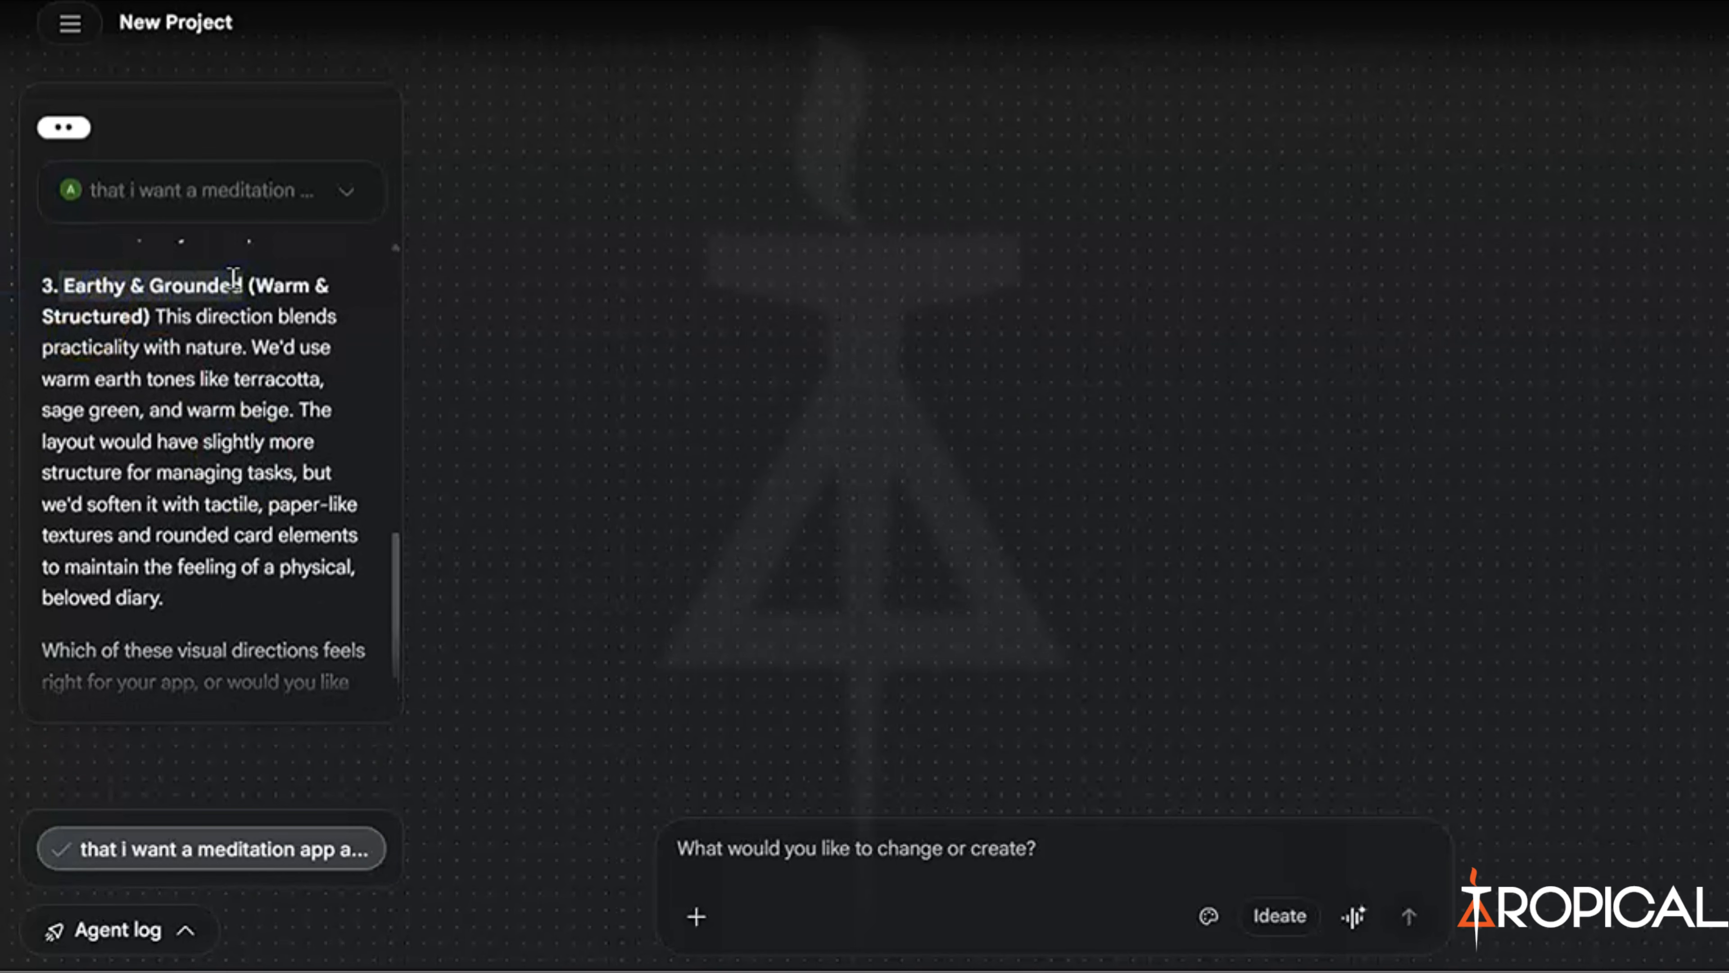
key(ctrl+c)
click(765, 876)
key(ctrl+v)
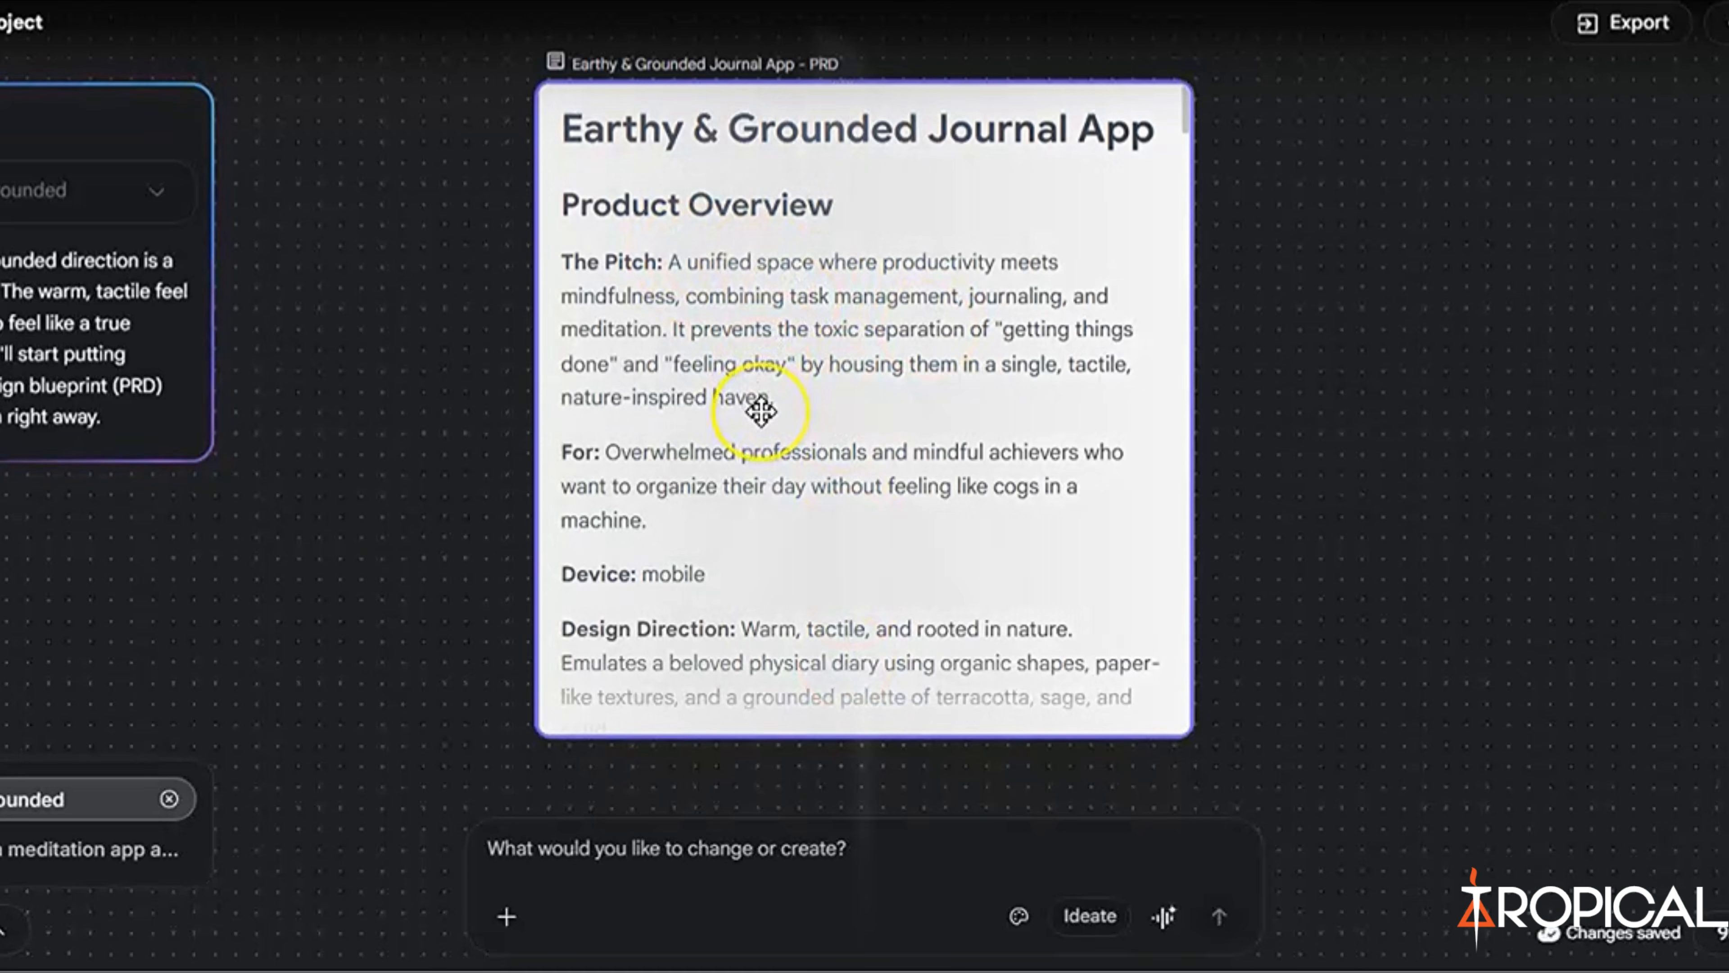
- Read through the journal app's PRD, including the product overview, planned screens and the technology stack in the build guide
scroll(756, 401, down, 1)
click(753, 371)
scroll(759, 347, down, 2)
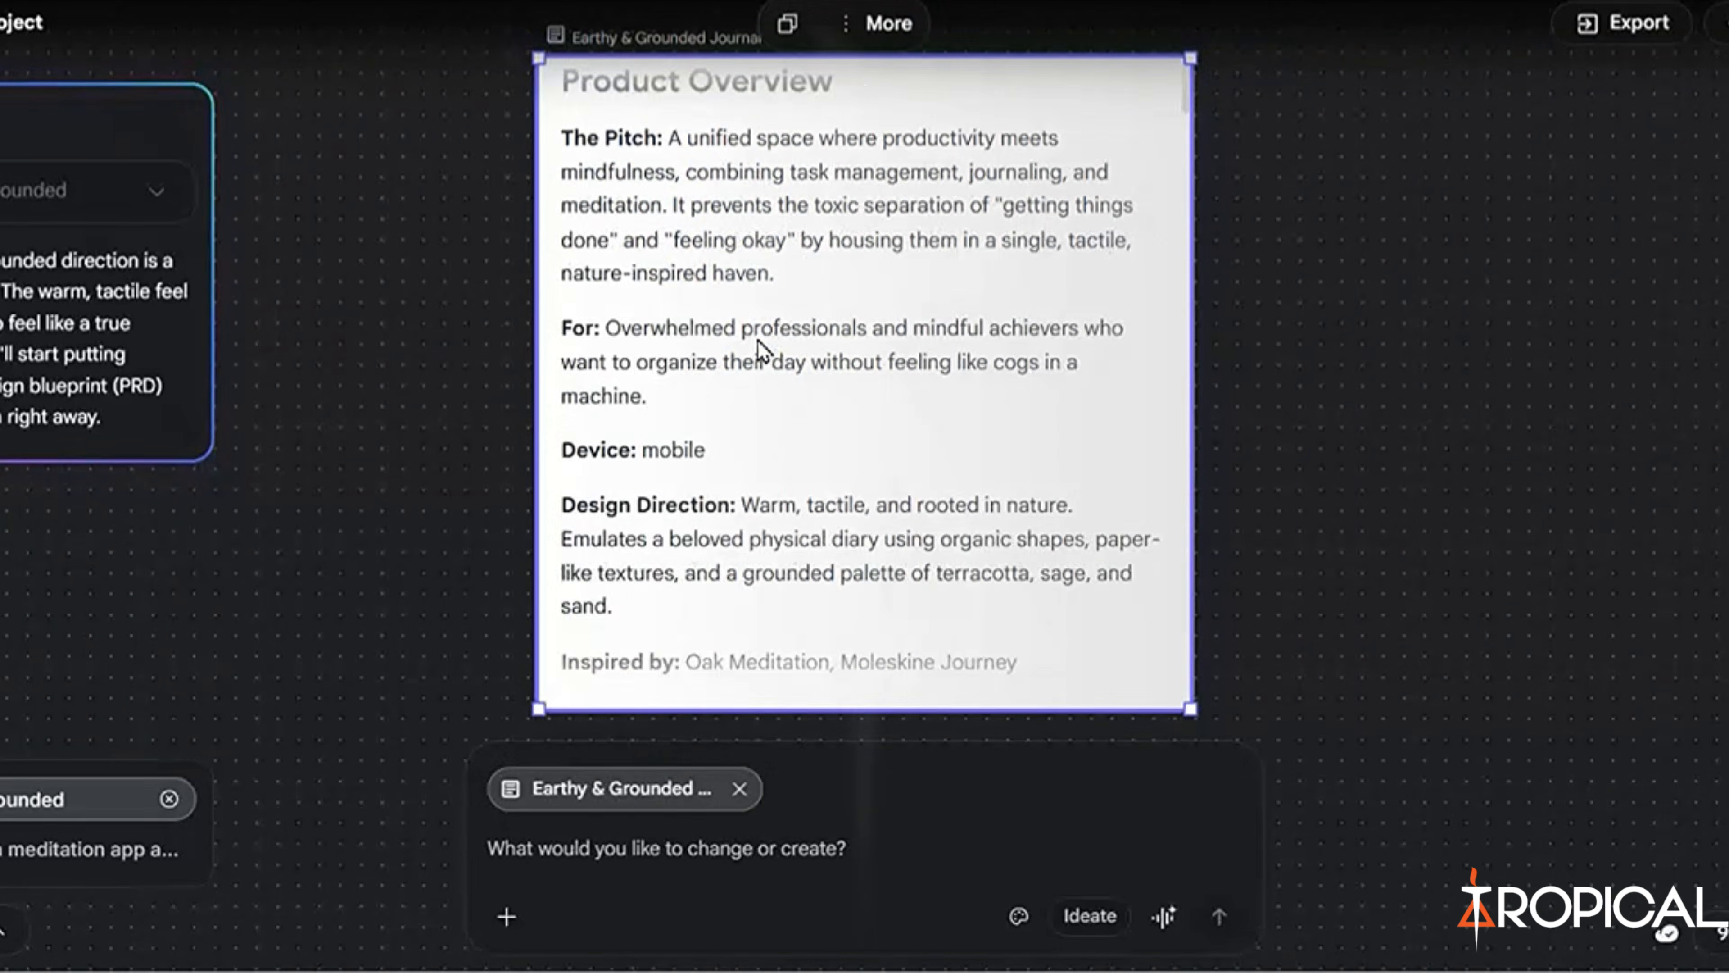
scroll(763, 351, down, 15)
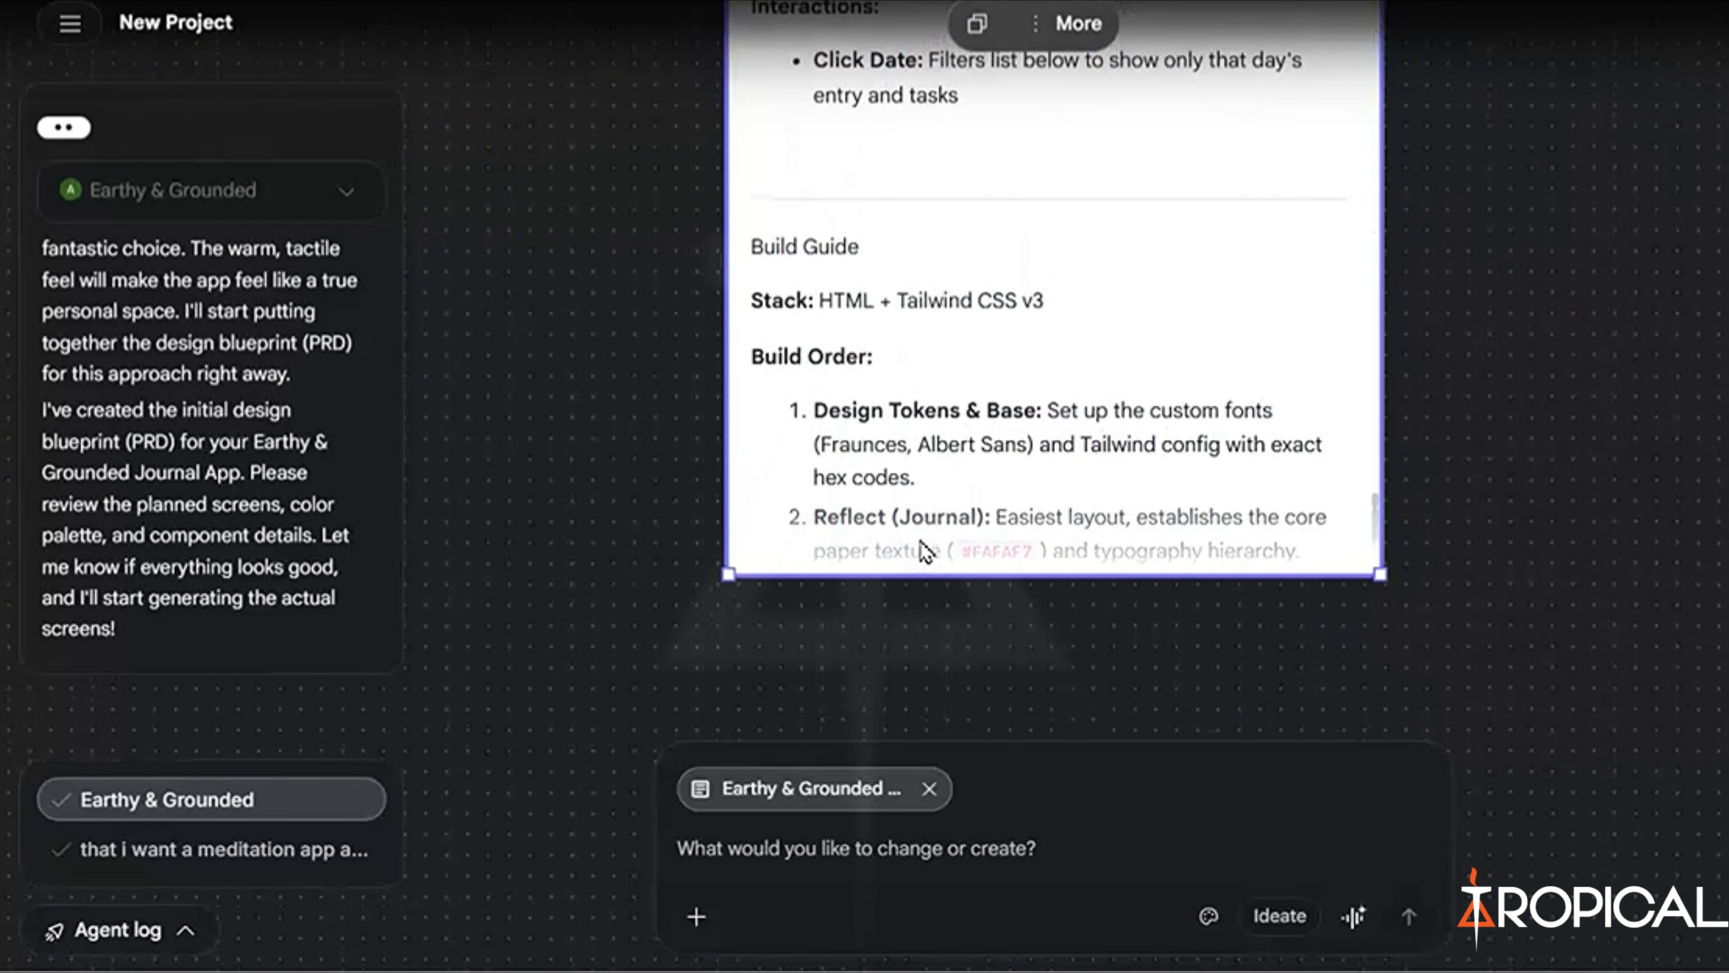
scroll(924, 551, up, 10)
scroll(924, 550, down, 8)
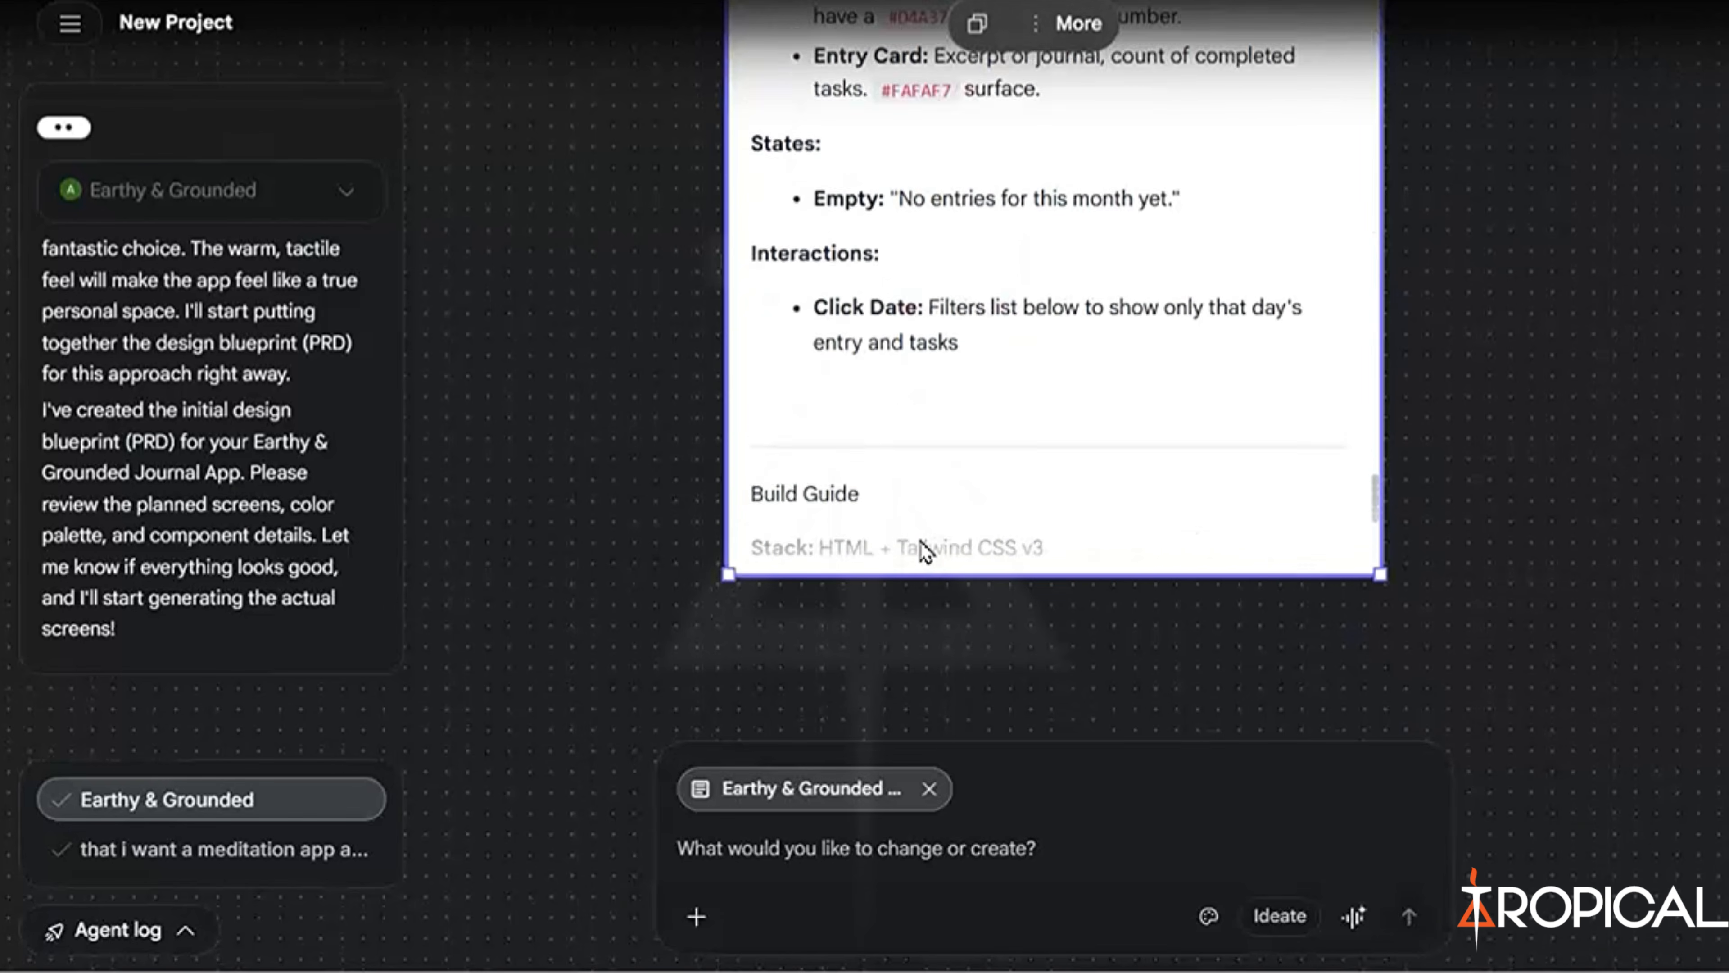
scroll(924, 550, down, 2)
click(810, 447)
drag(827, 450, 1018, 453)
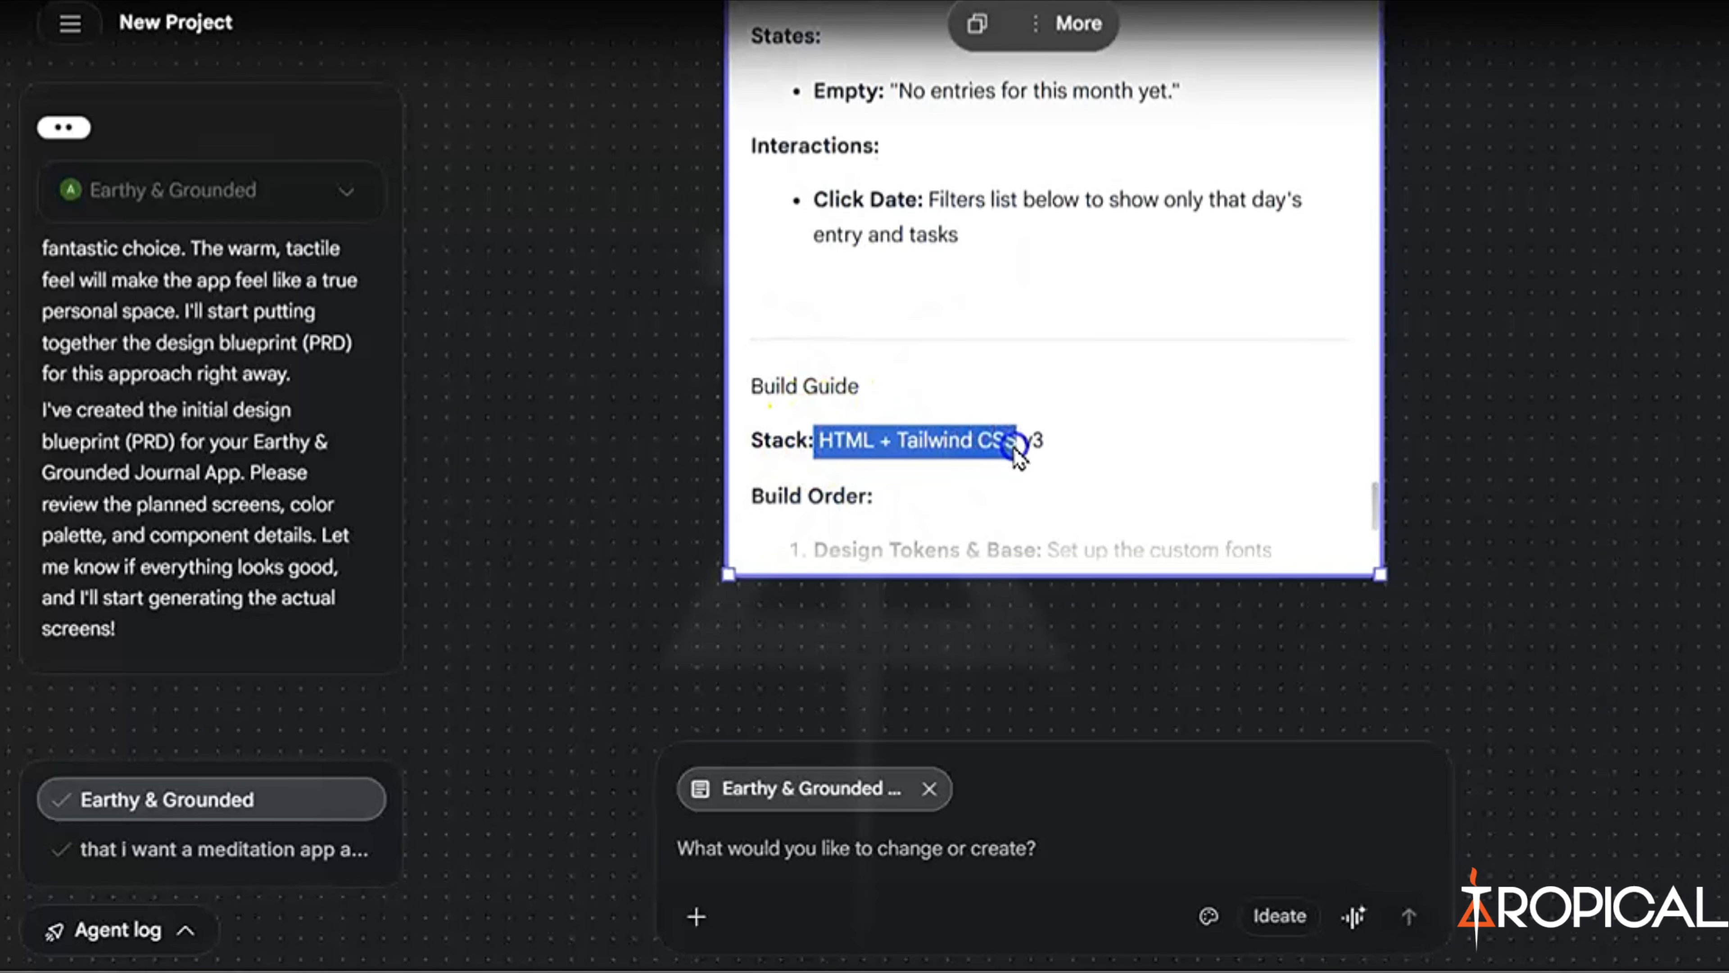
click(1041, 440)
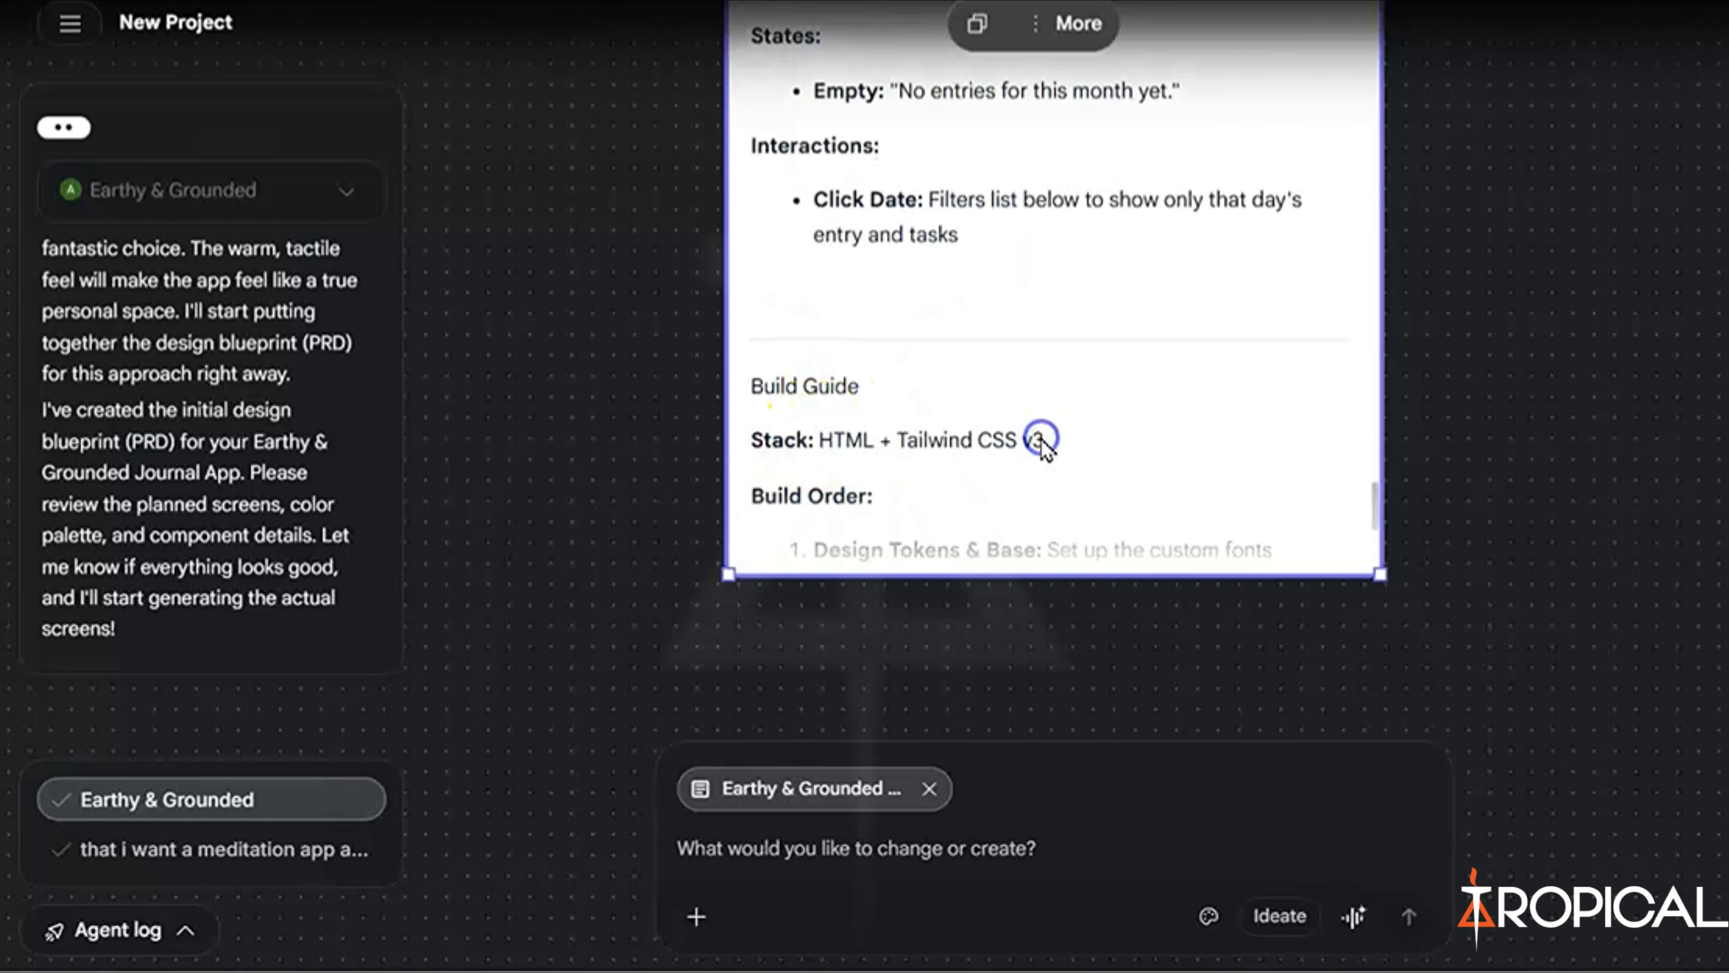
scroll(1042, 446, up, 15)
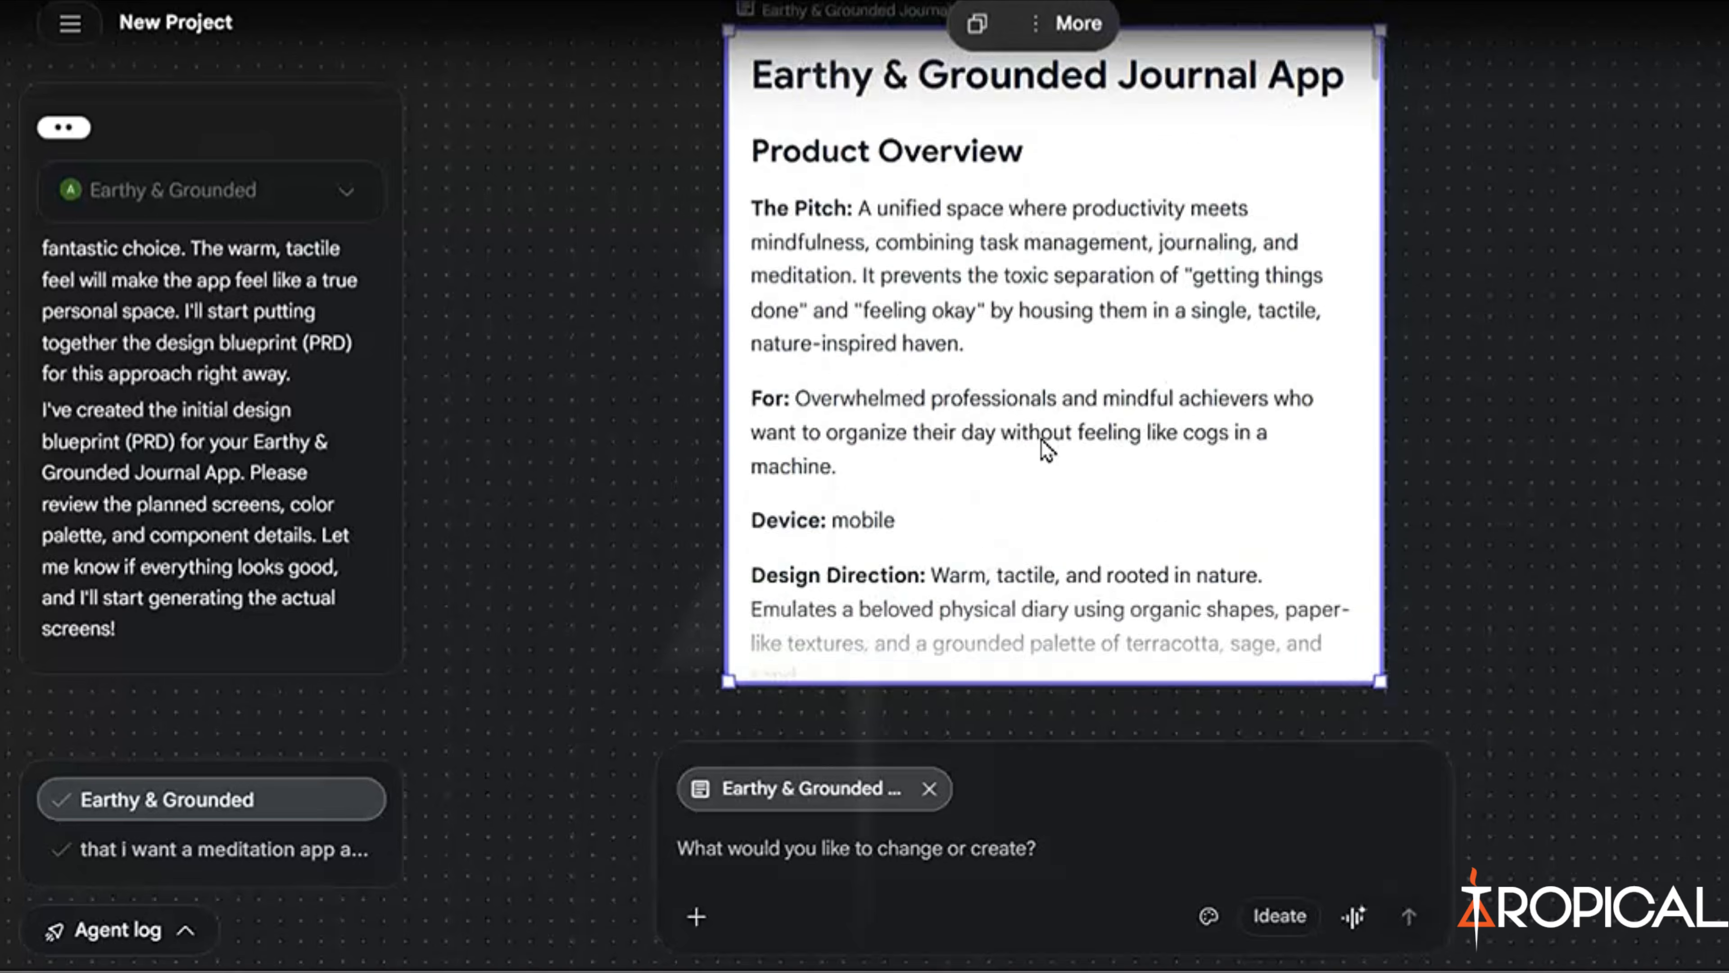
scroll(1047, 449, down, 5)
click(1223, 333)
scroll(1223, 334, down, 5)
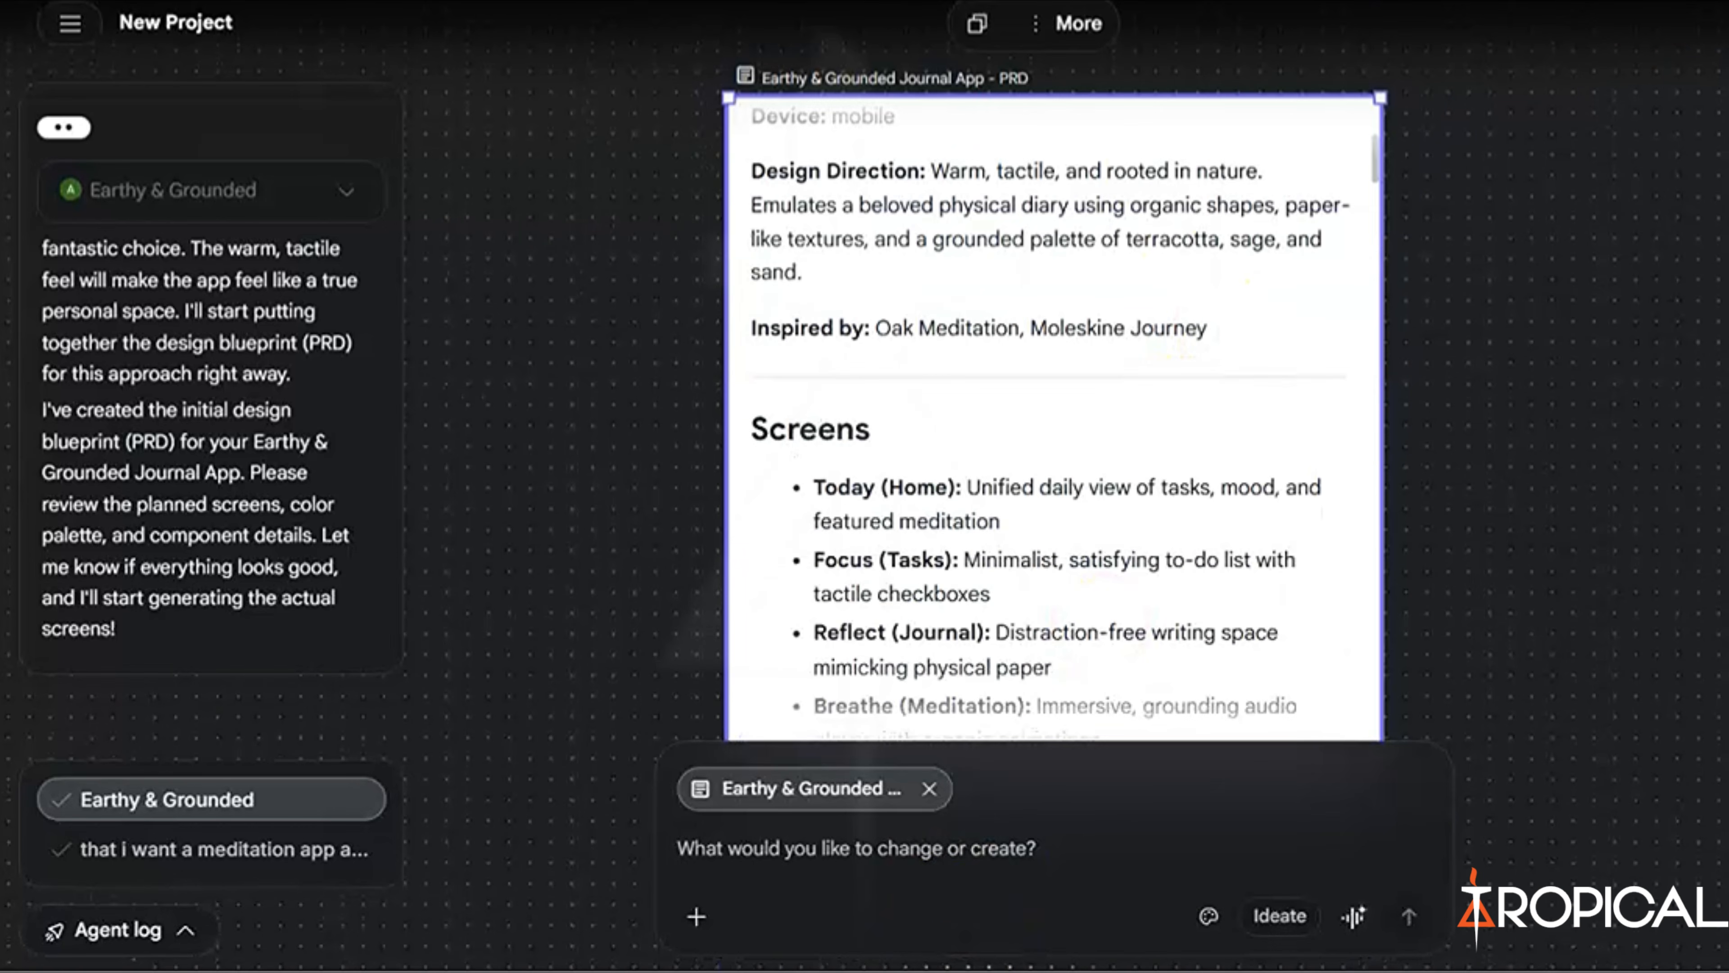
- With the PRD attached as context, send the prompt "lets create" to generate the app screens
click(956, 884)
text(lets create)
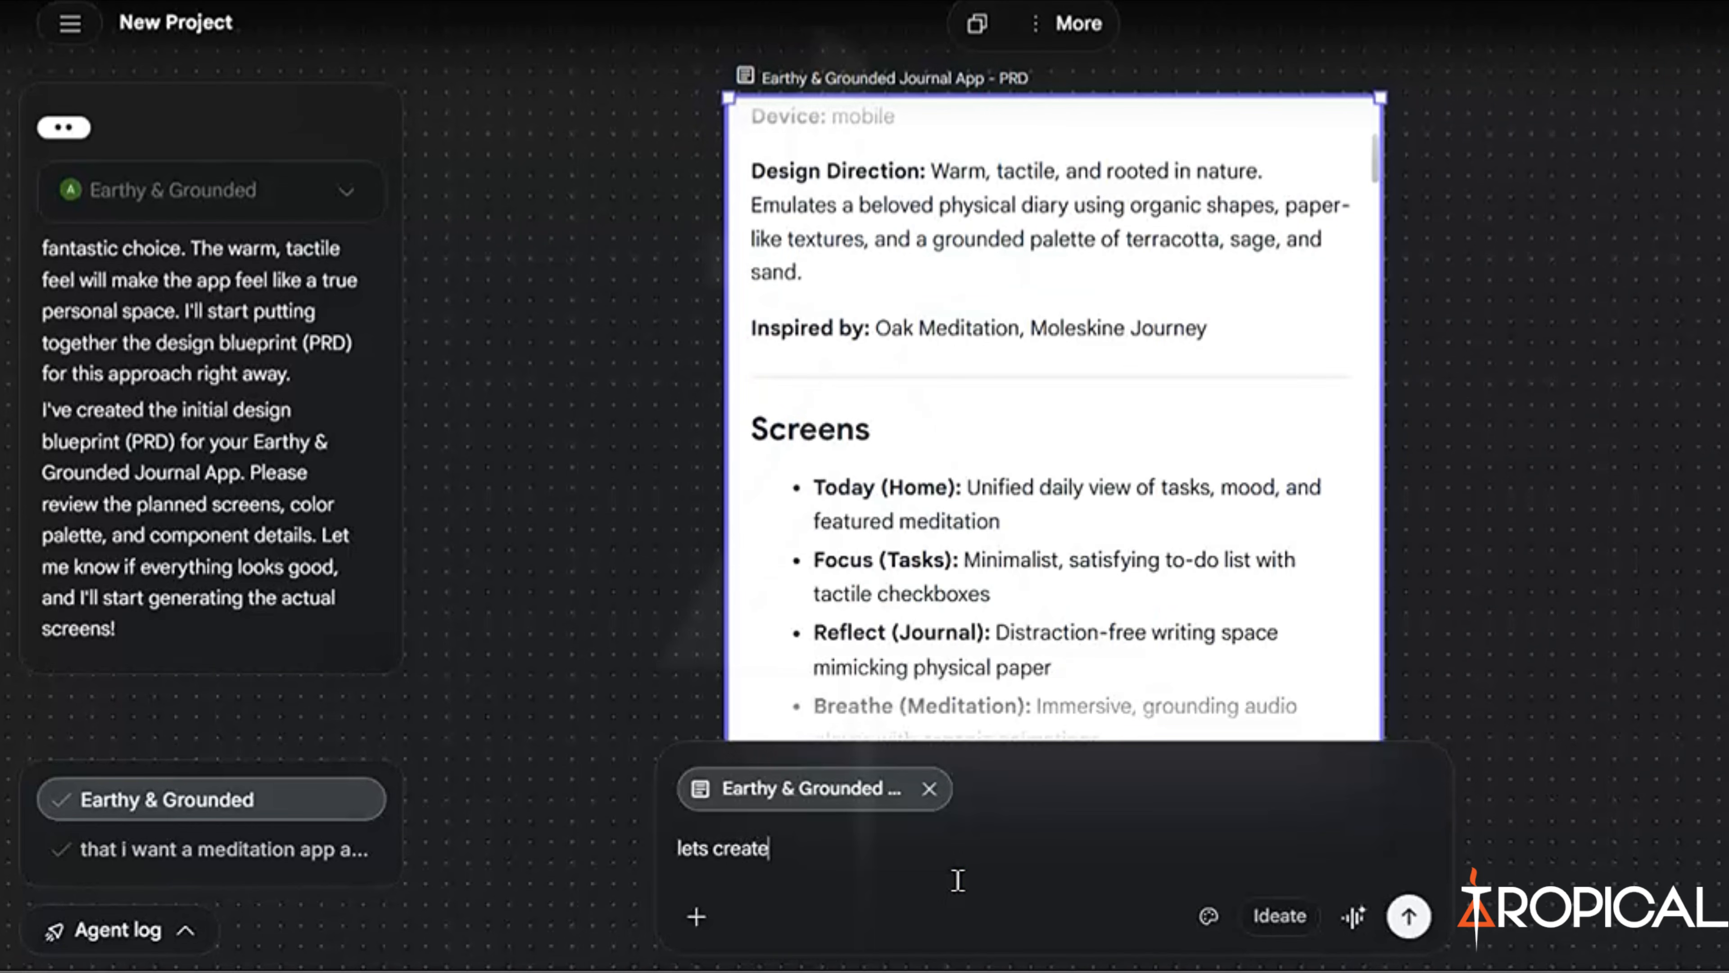
key(Return)
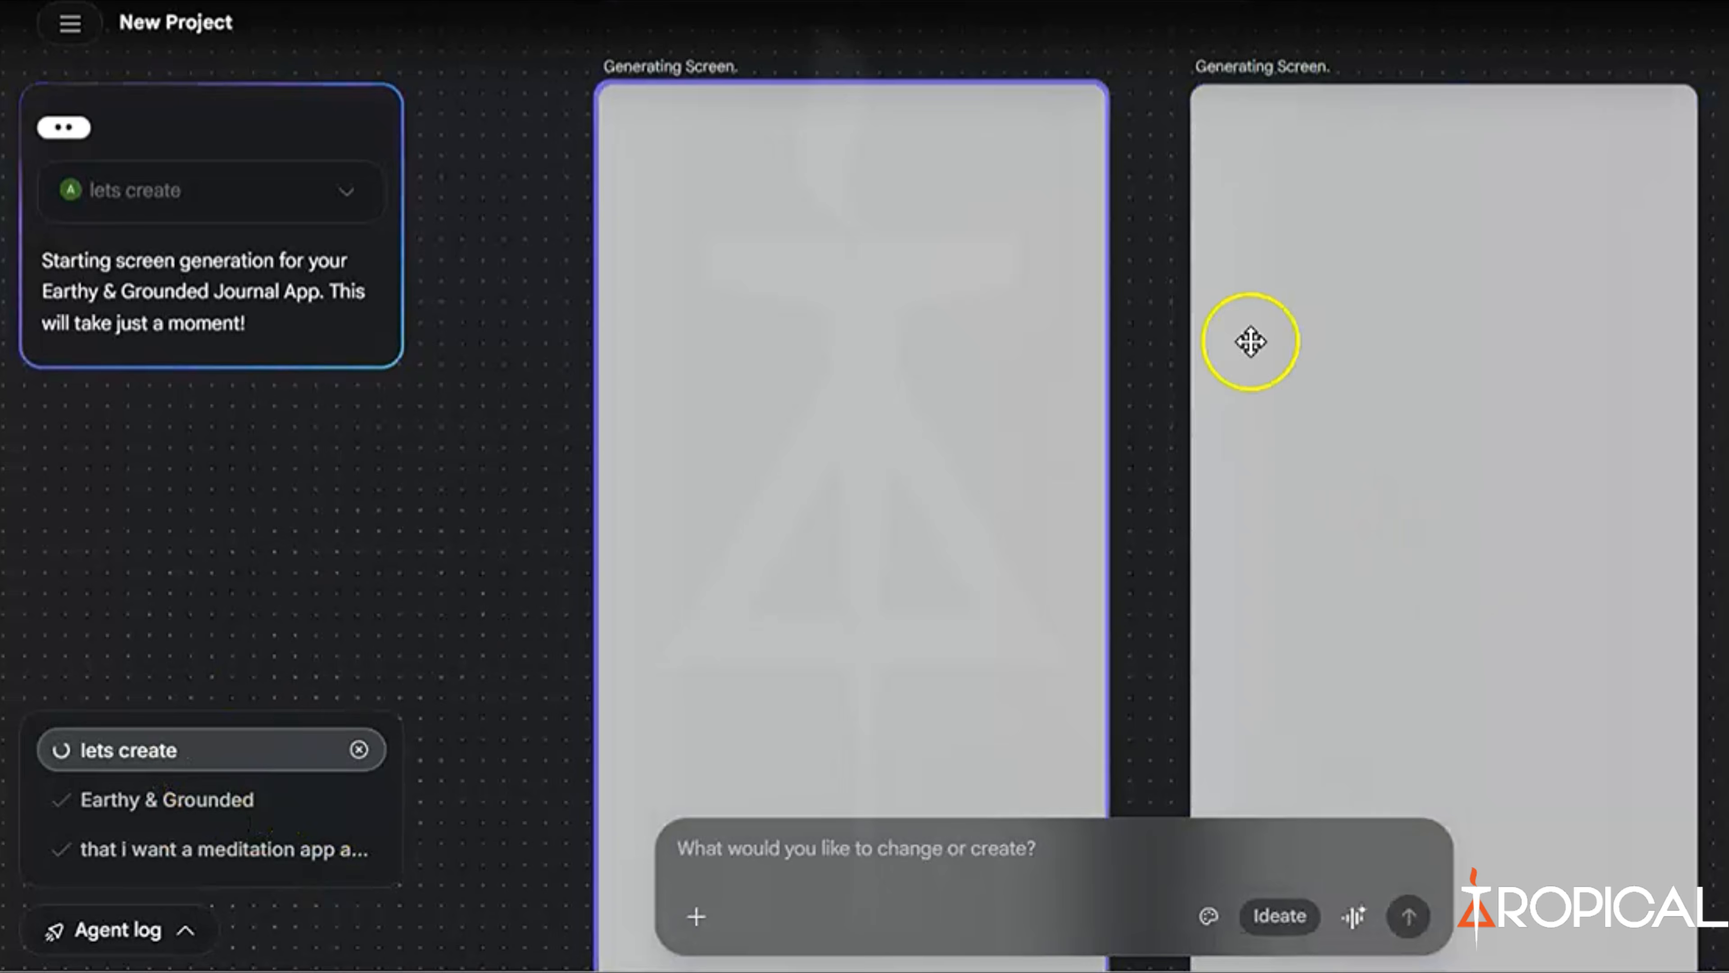
- Look over the generated screens, retry the failed ones and collapse the agent's message
scroll(1446, 591, right, 3)
scroll(1446, 591, left, 1)
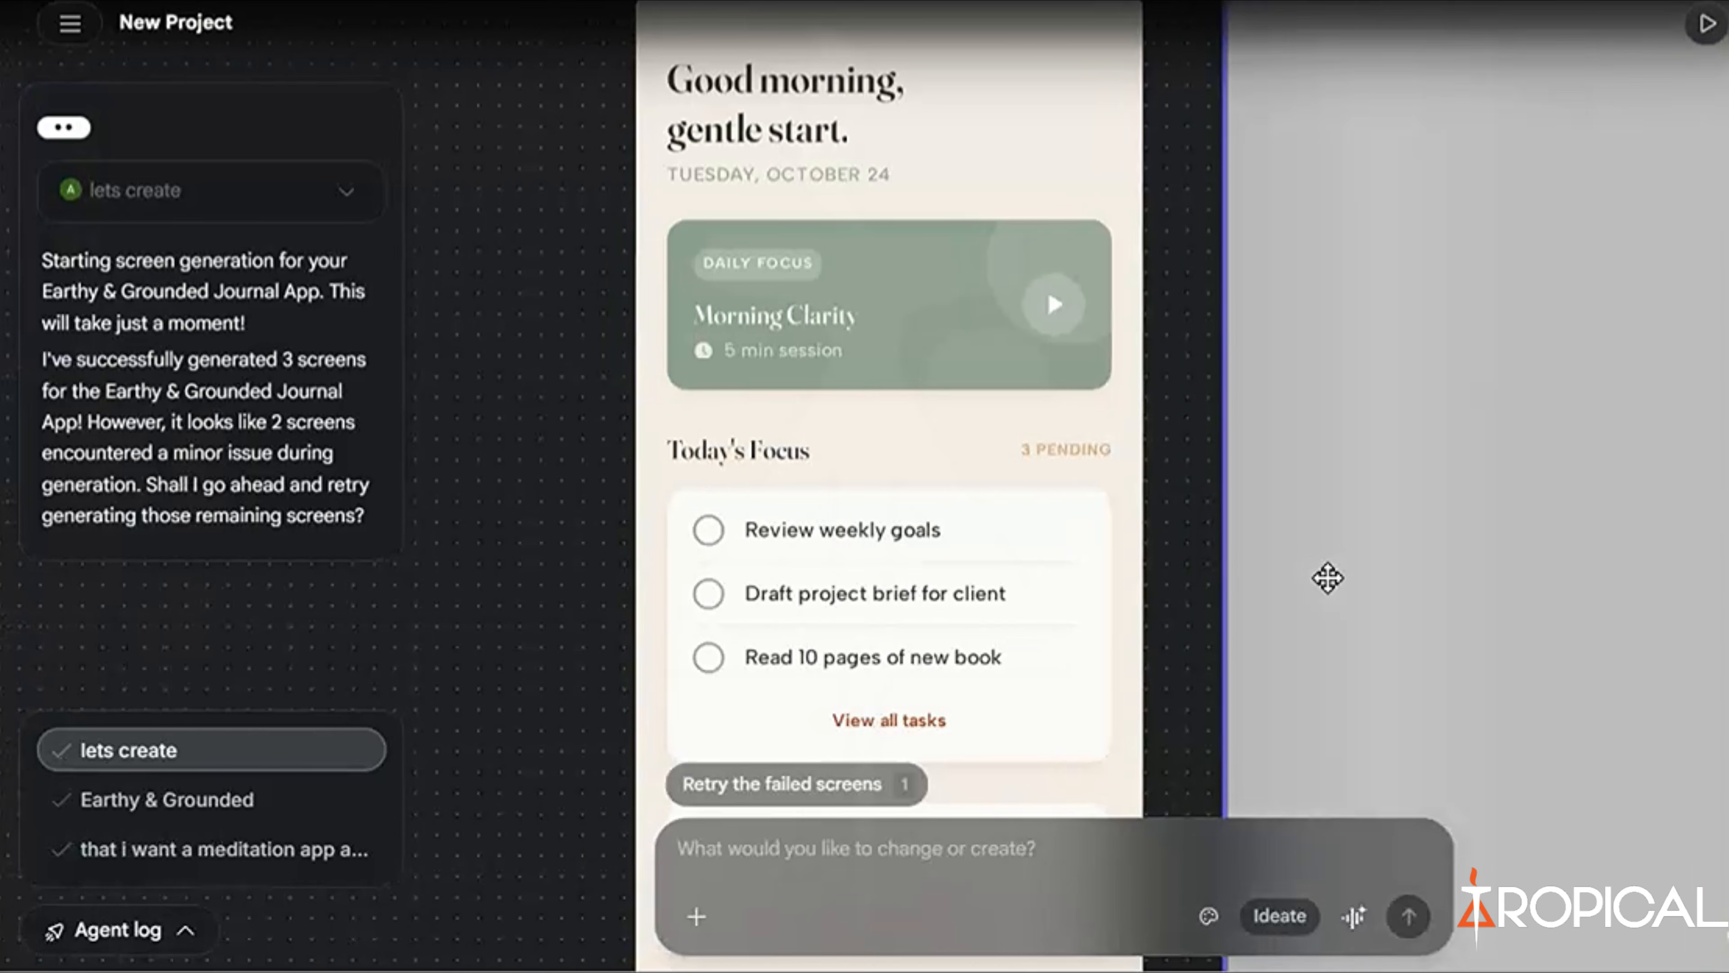
scroll(1328, 577, right, 2)
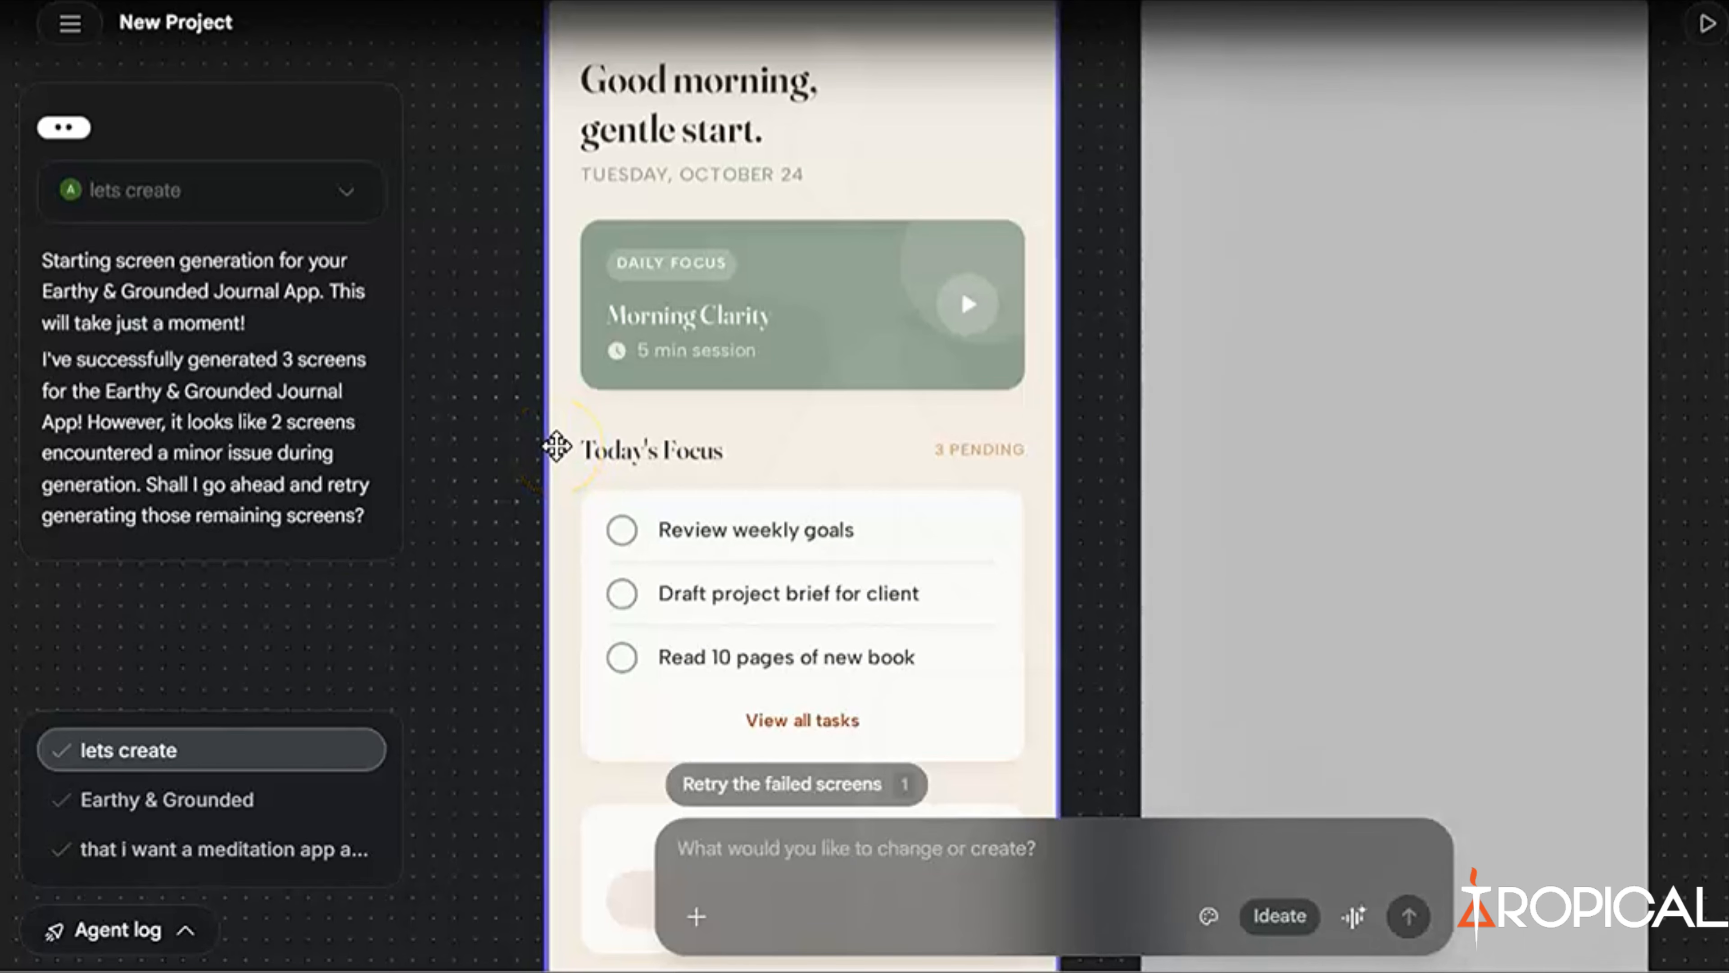
scroll(1123, 456, right, 5)
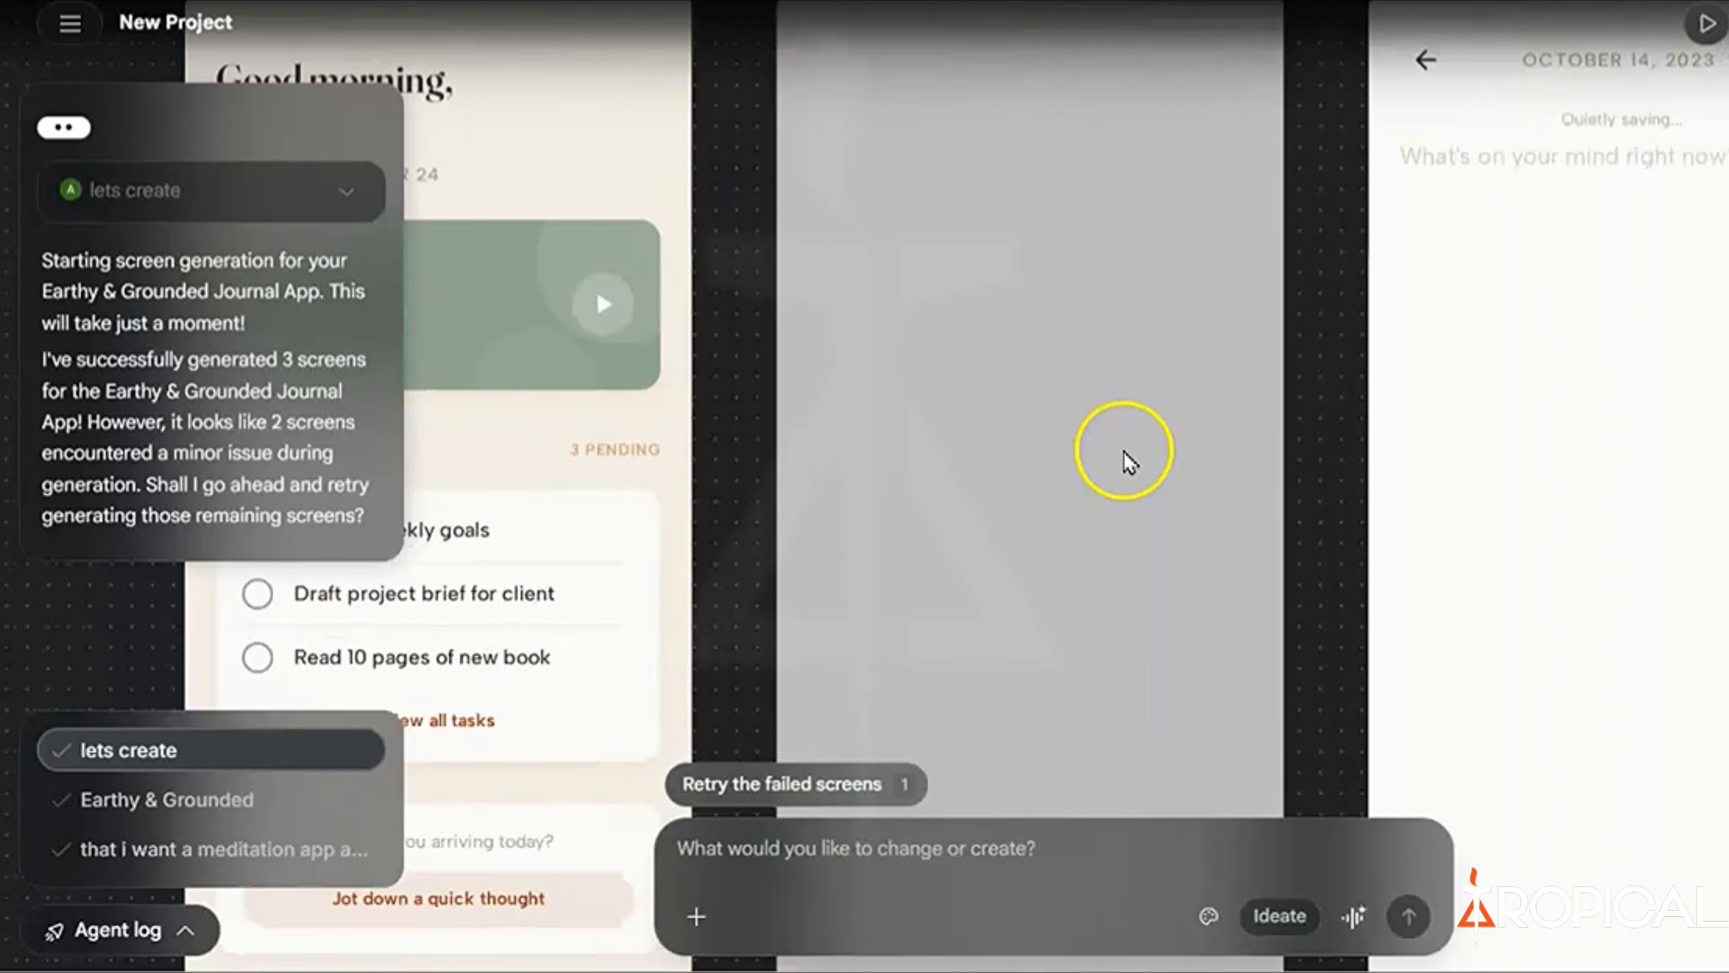
scroll(1445, 411, left, 5)
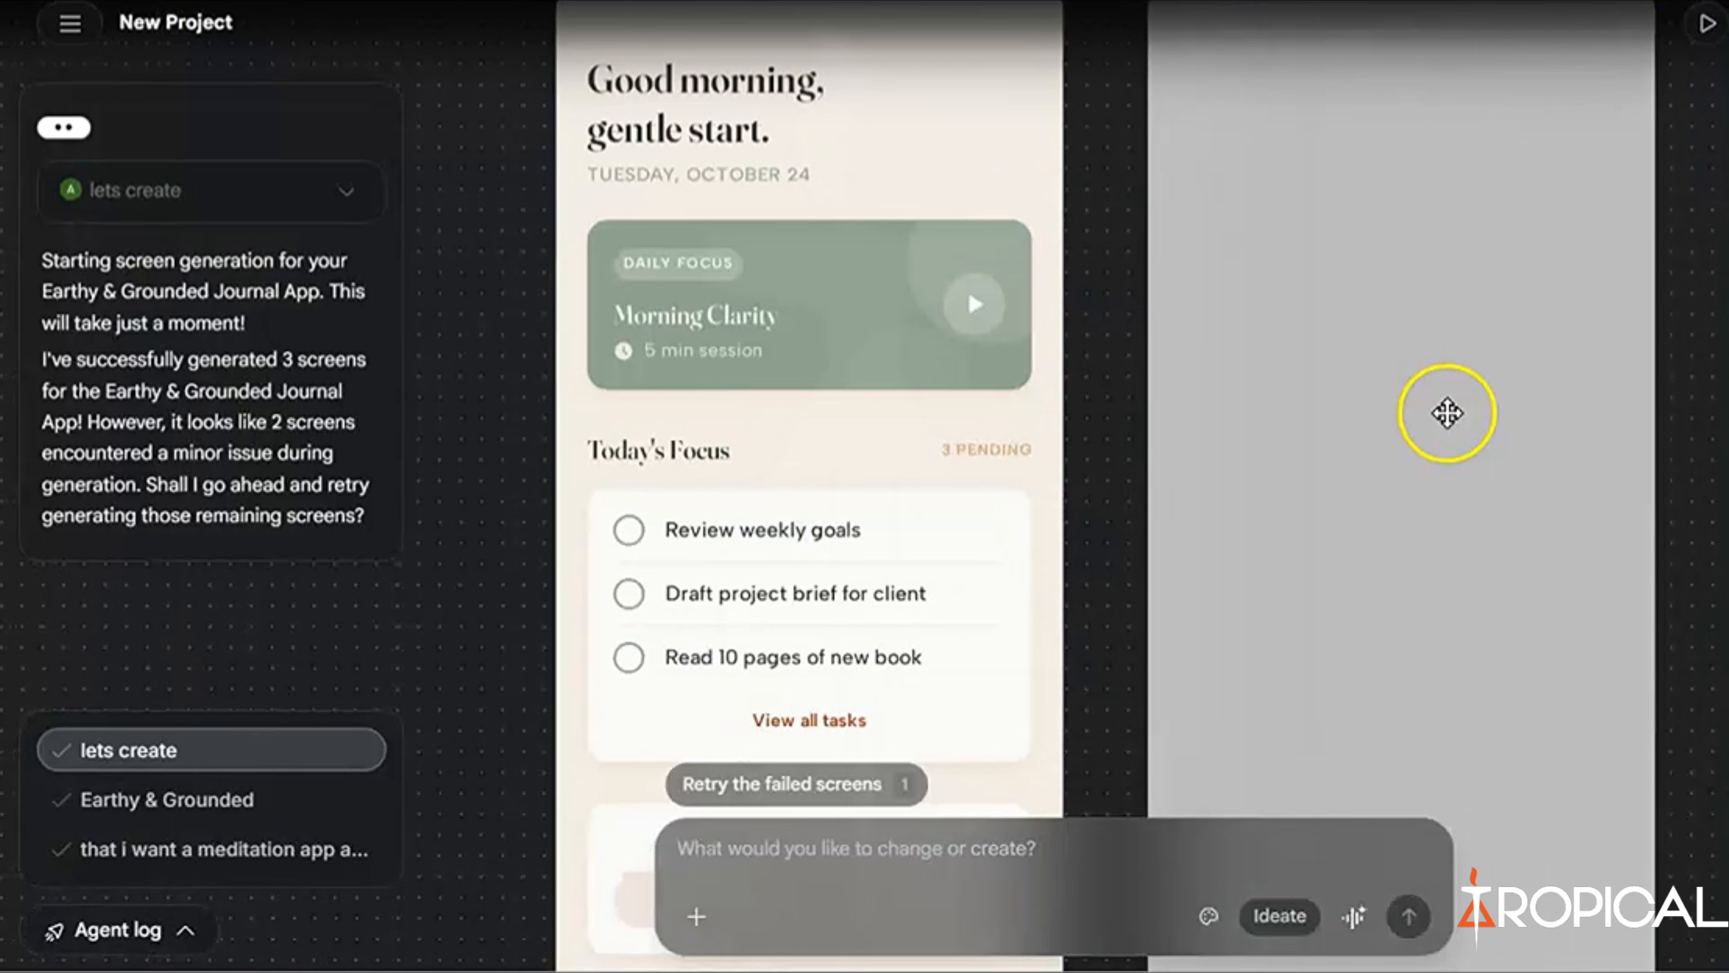
scroll(1446, 413, down, 4)
click(68, 129)
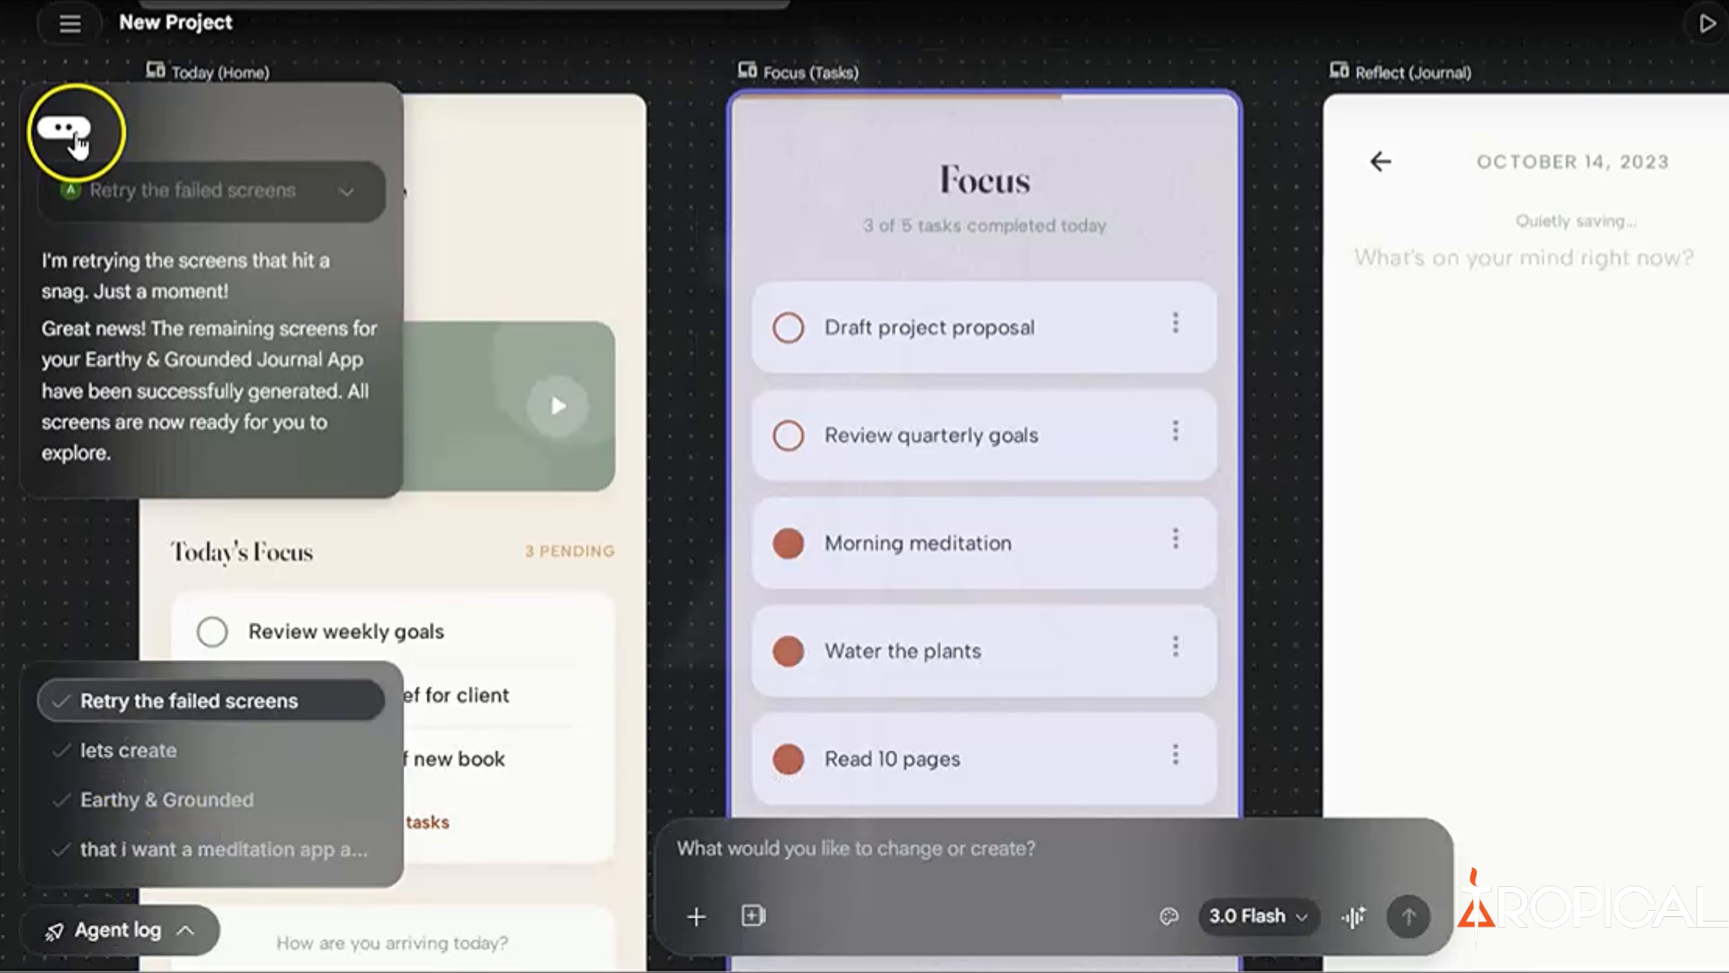
- Examine the generated Today, Focus, Reflect, Breathe and Archive screens one after another on the canvas
scroll(198, 239, down, 2)
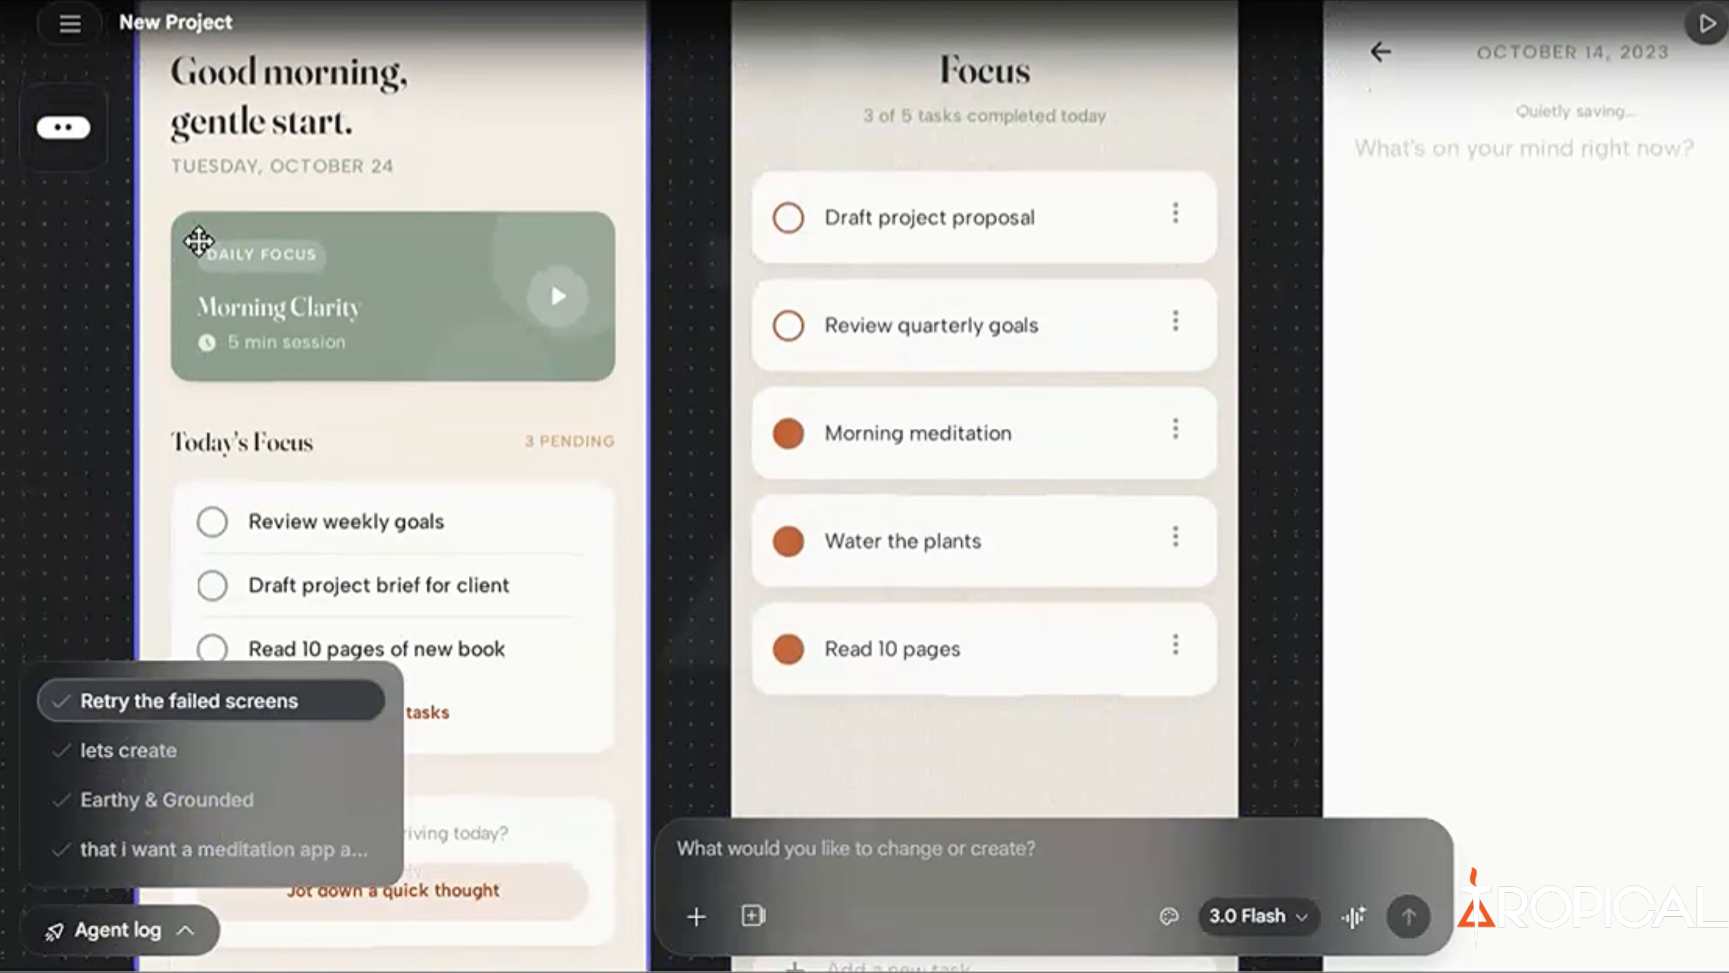
scroll(494, 319, up, 3)
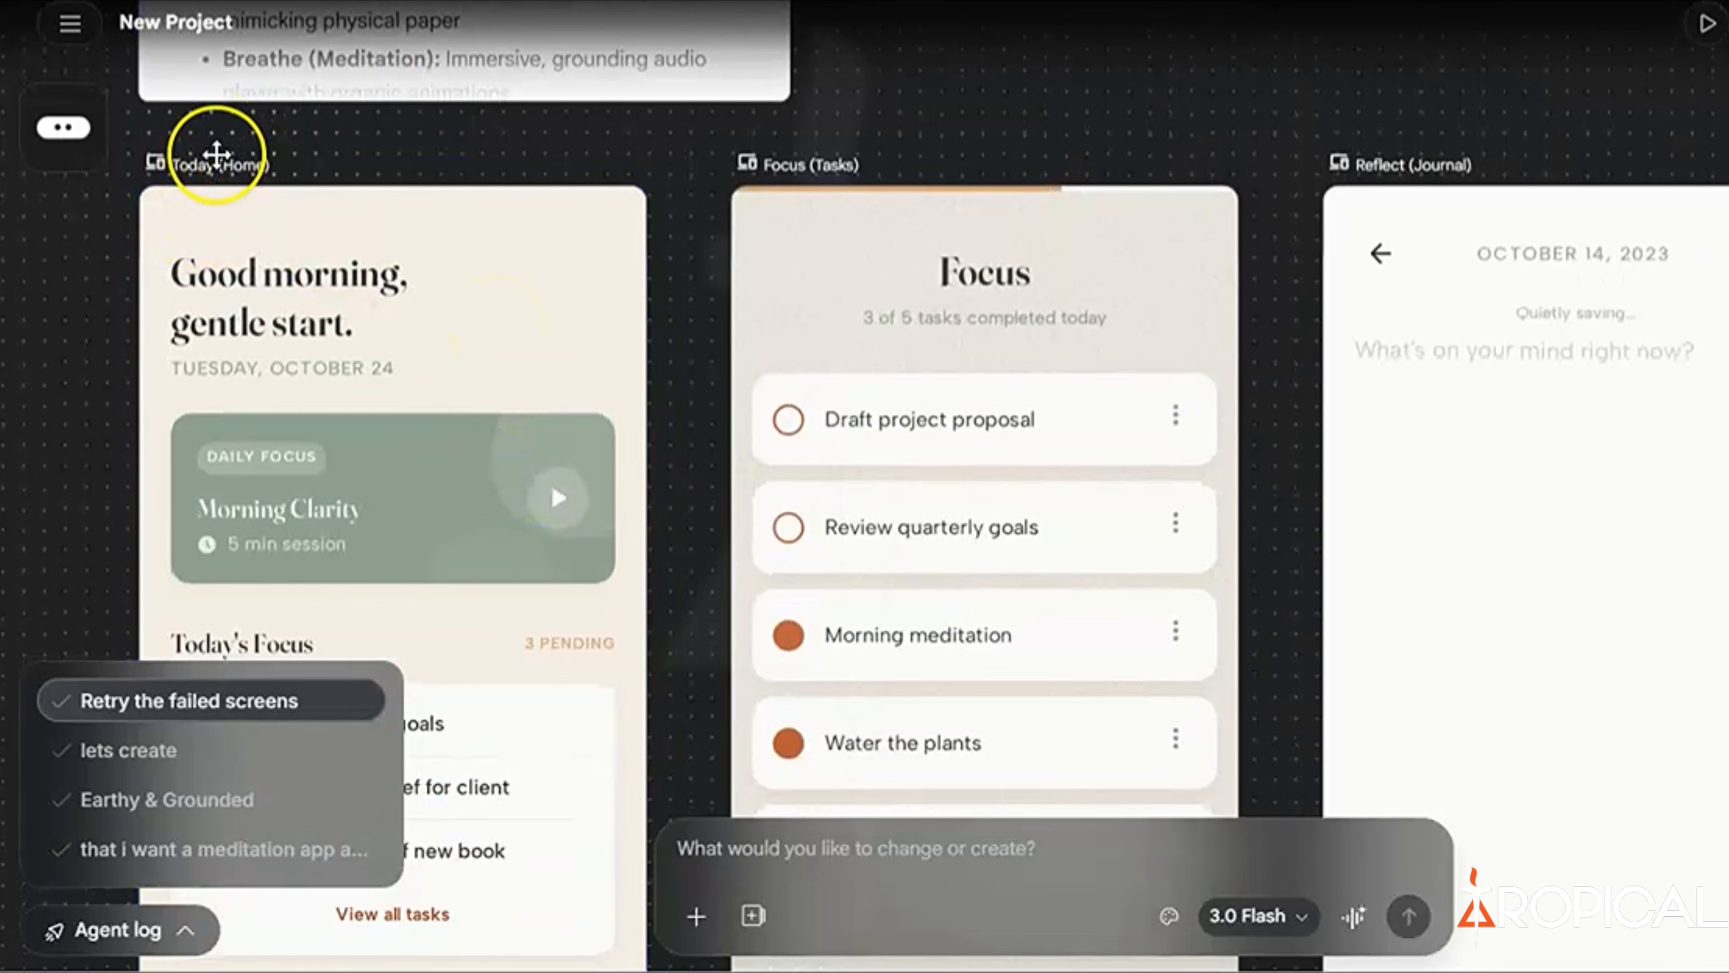
click(810, 220)
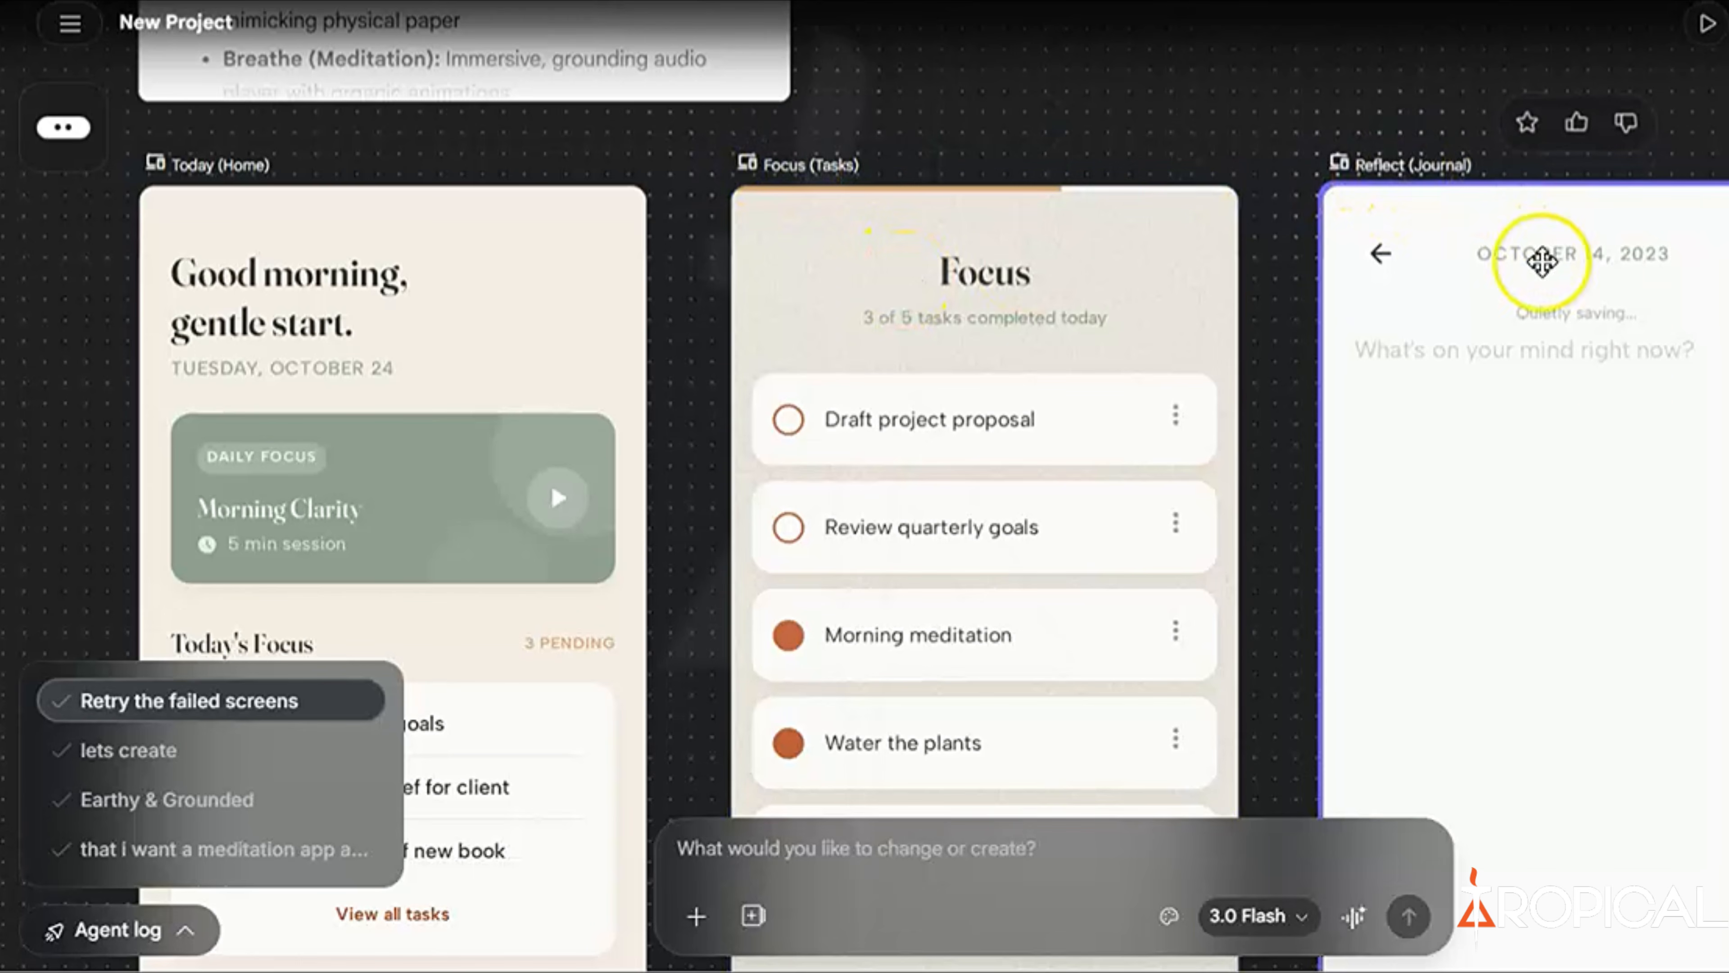
scroll(1621, 455, right, 7)
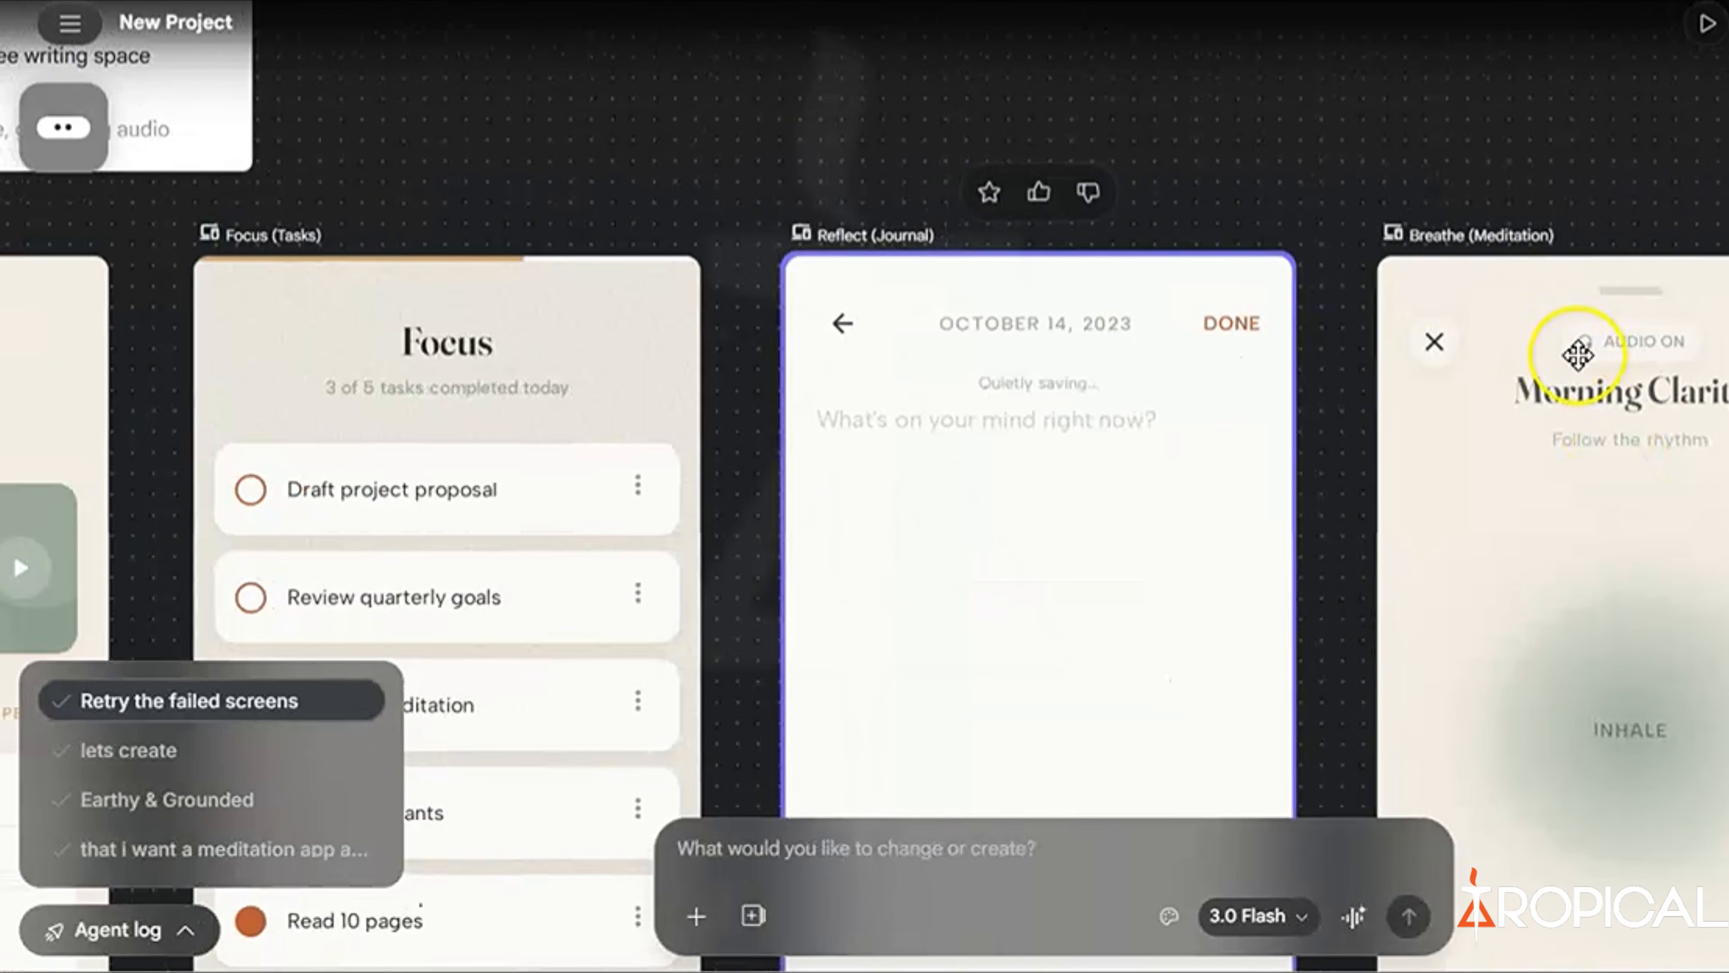
scroll(1492, 468, down, 1)
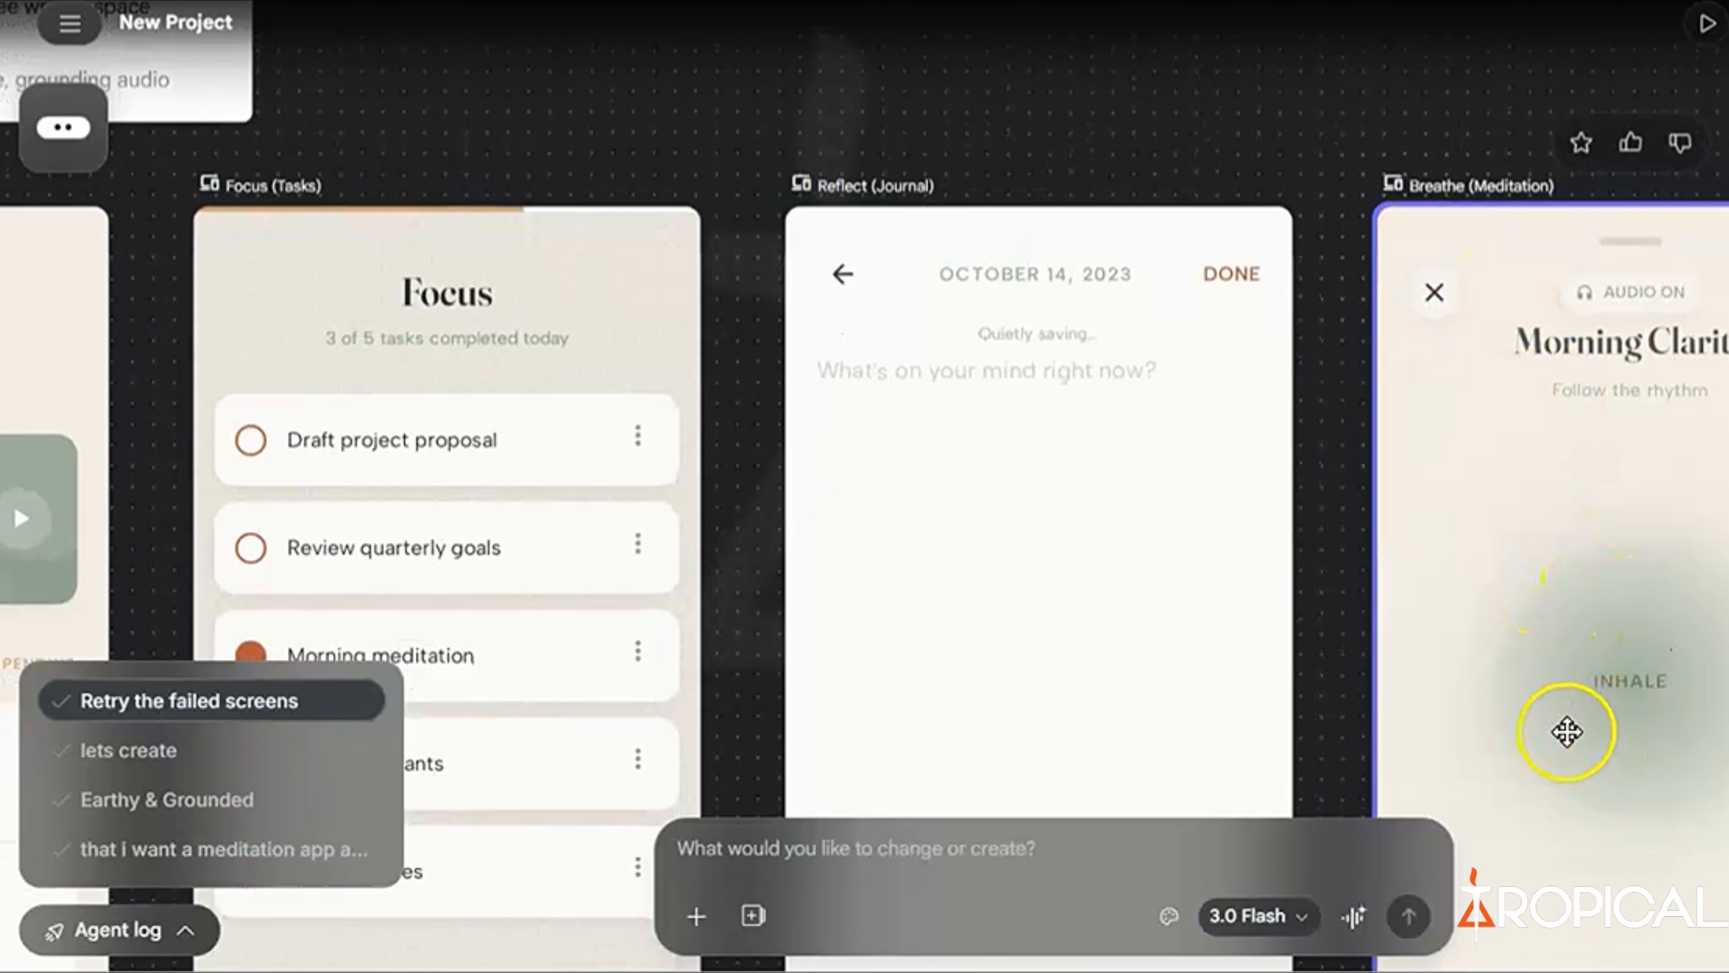
scroll(1563, 725, right, 7)
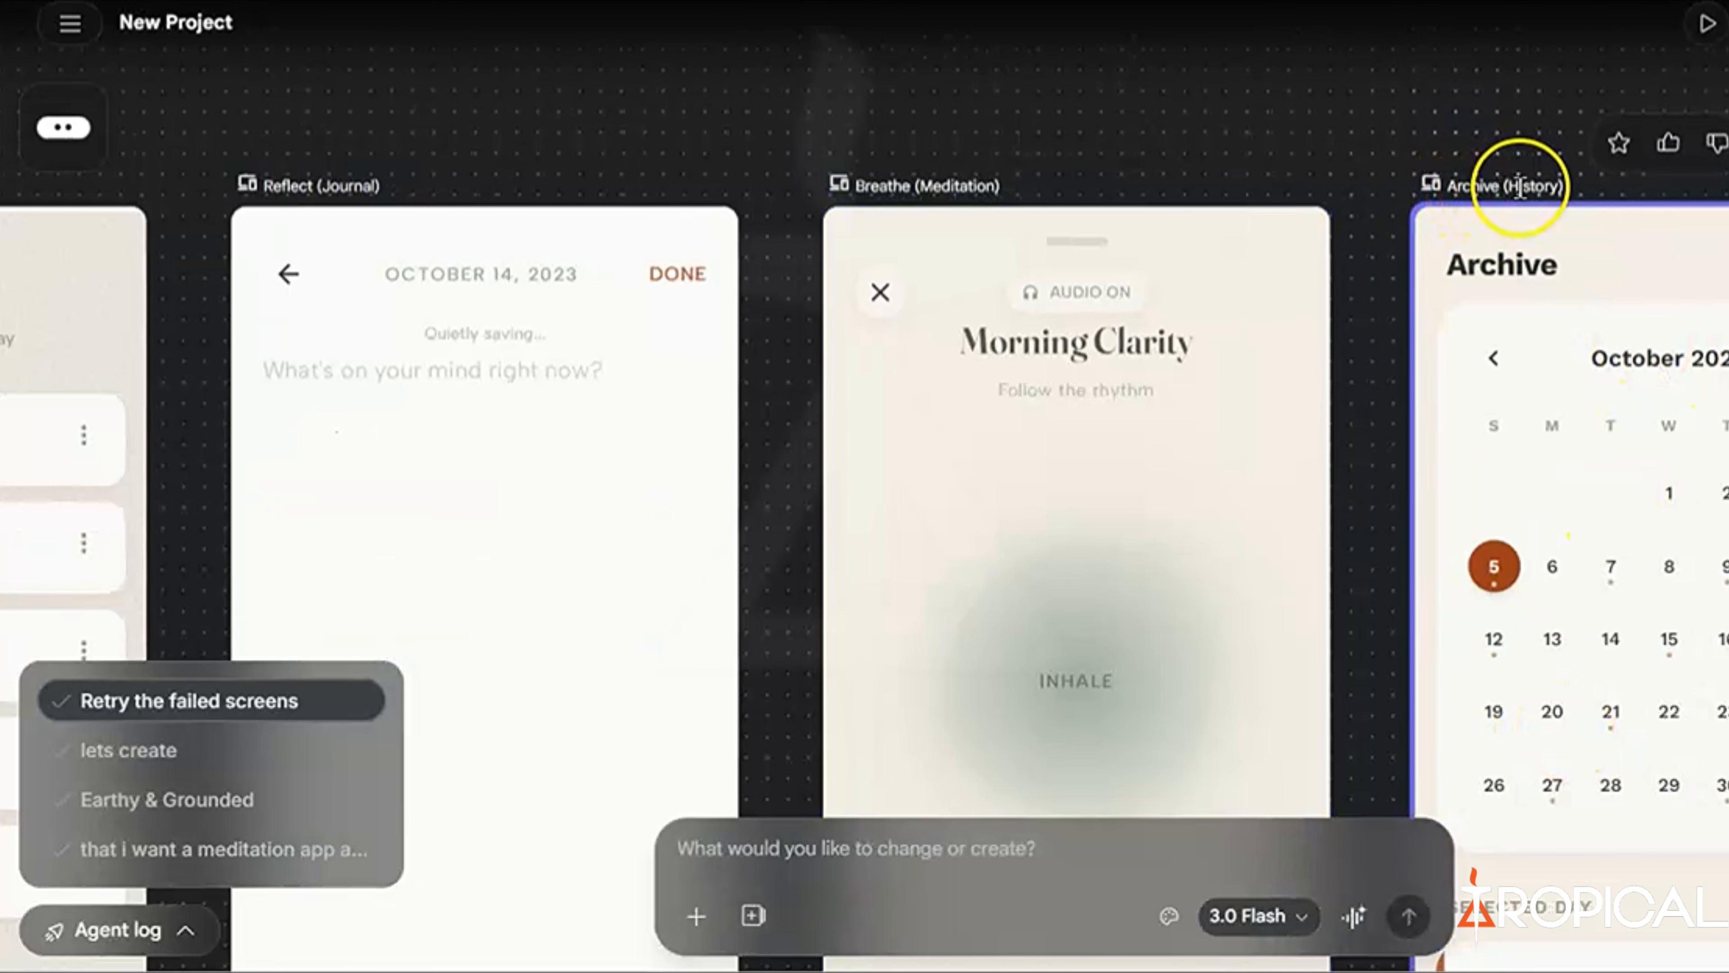
scroll(1504, 191, down, 10)
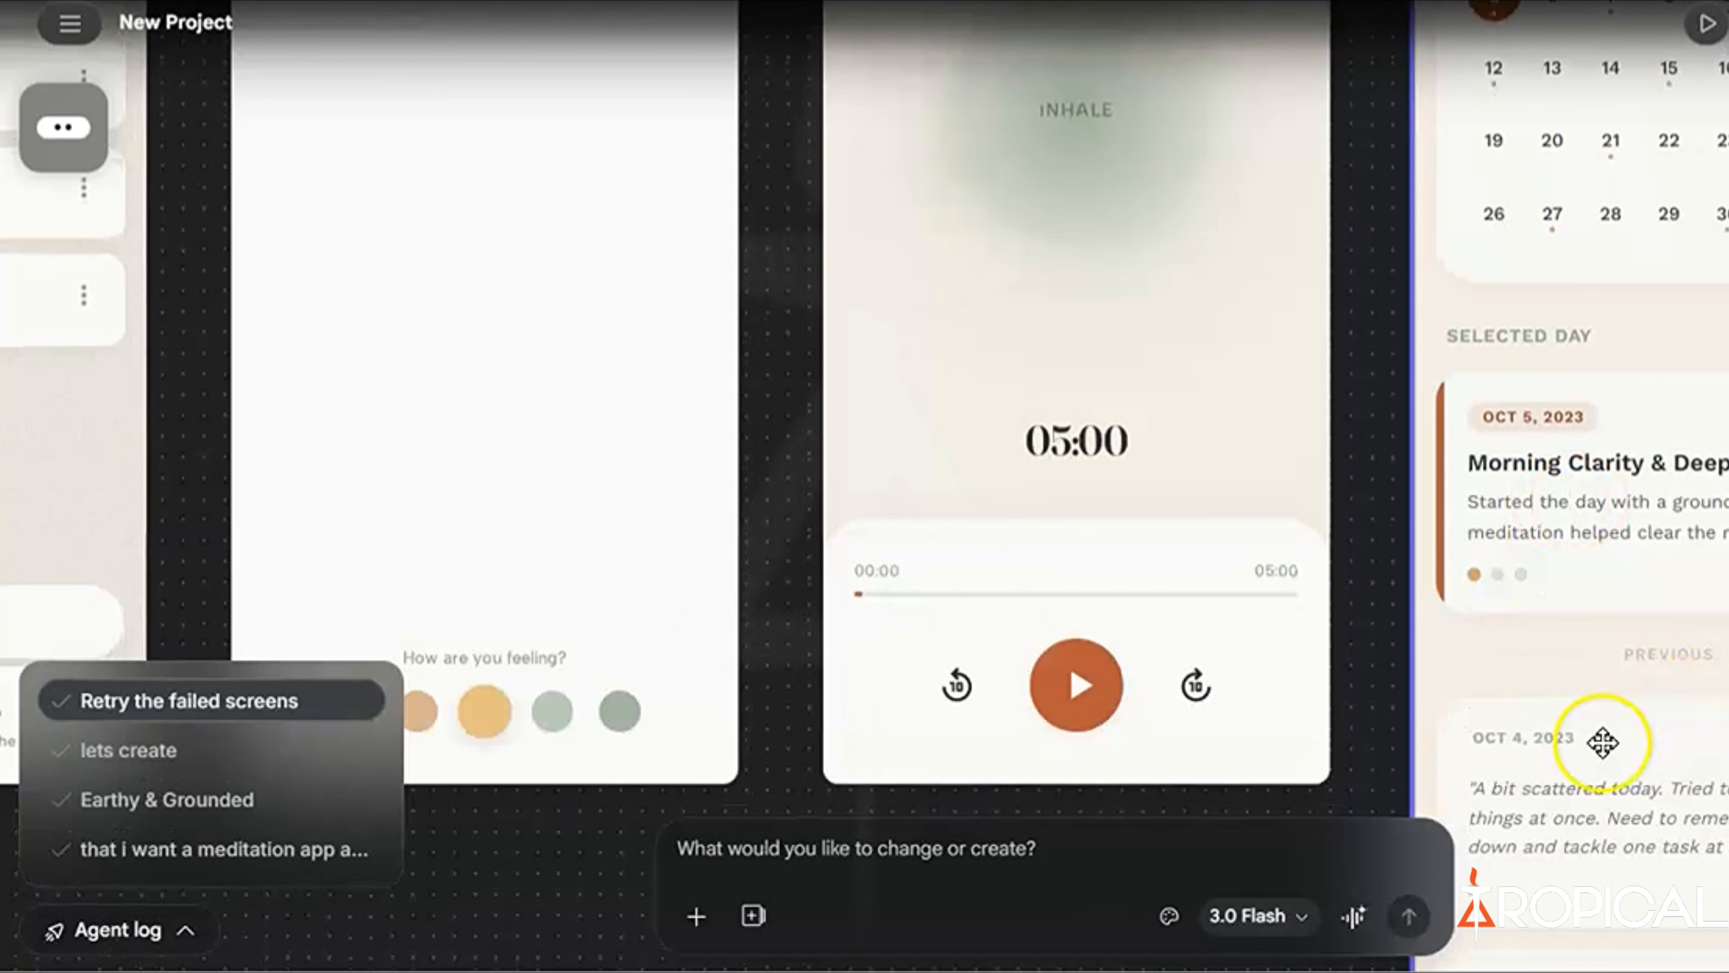
scroll(1596, 878, up, 9)
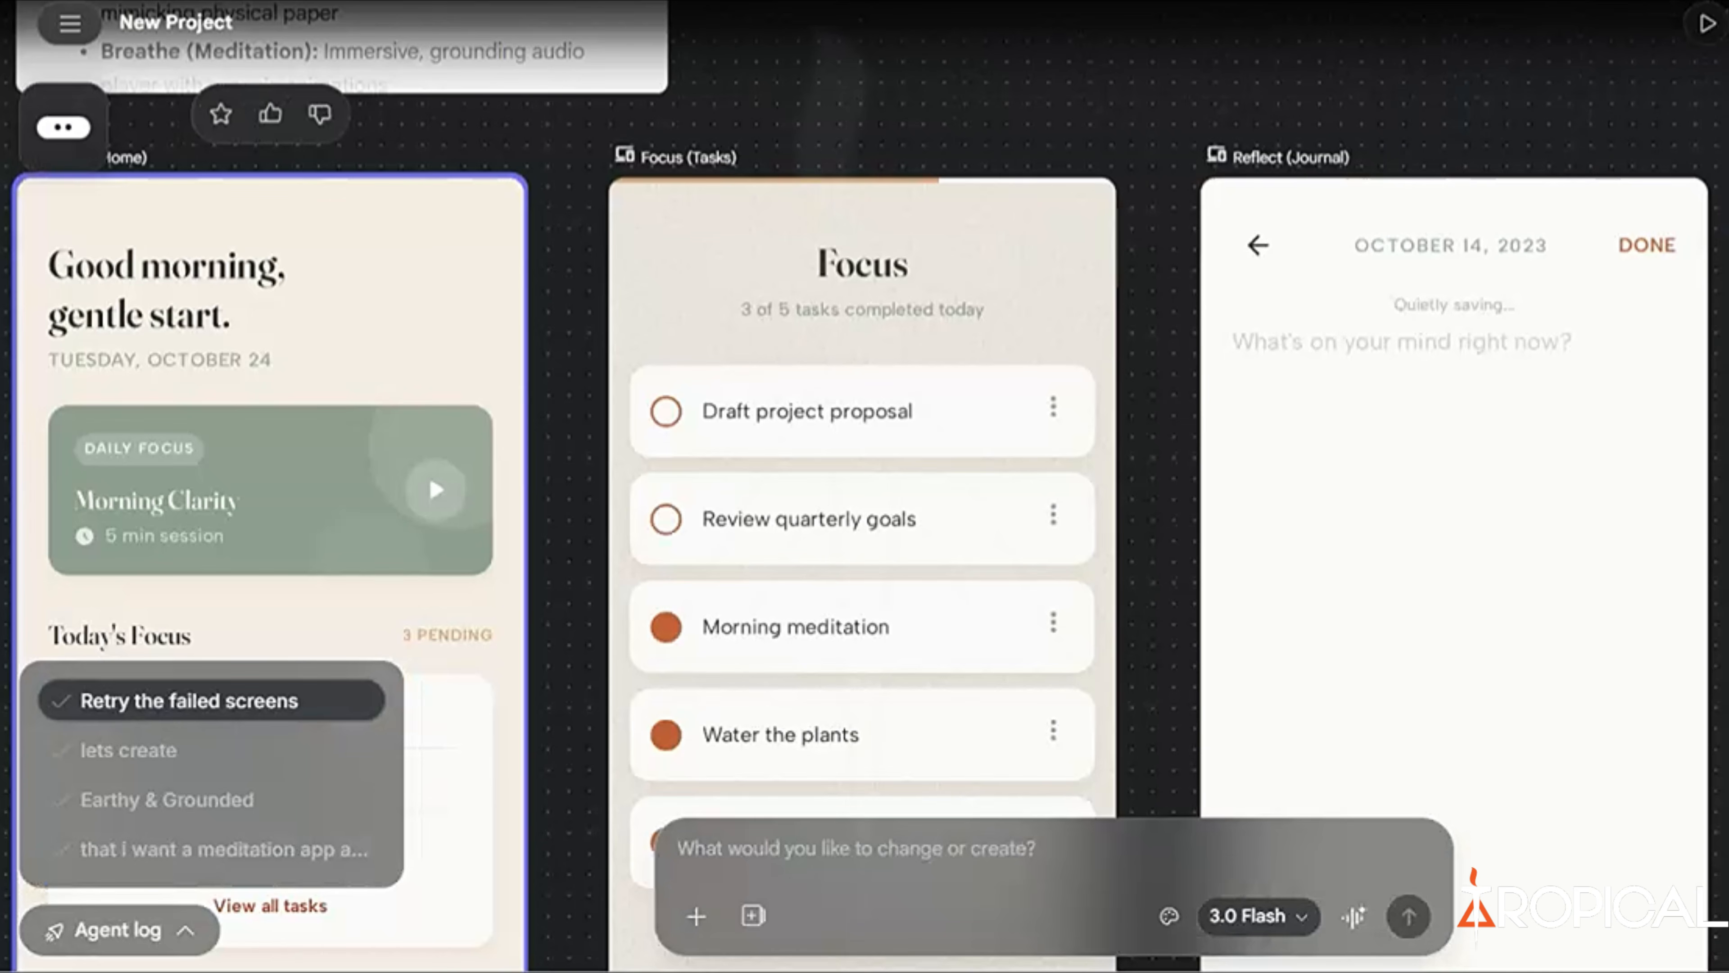
- Inspect the Focus and Reflect screens up close and compare the full layouts of the app screens side by side
click(683, 544)
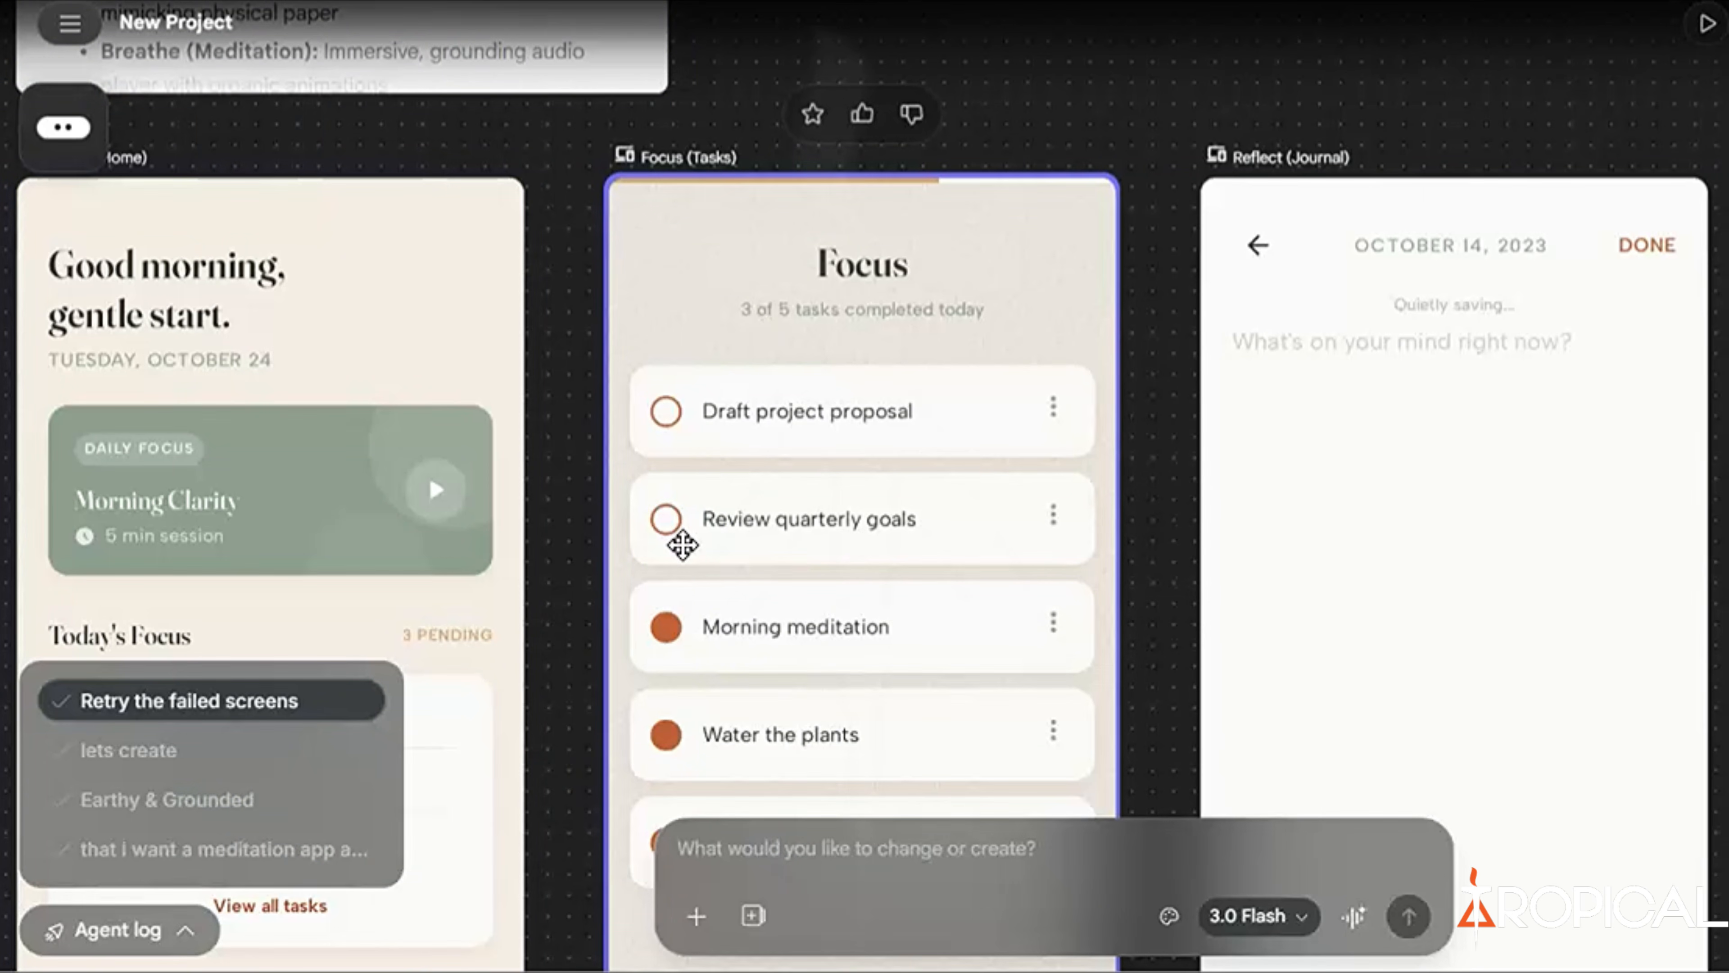
click(1301, 374)
click(1443, 570)
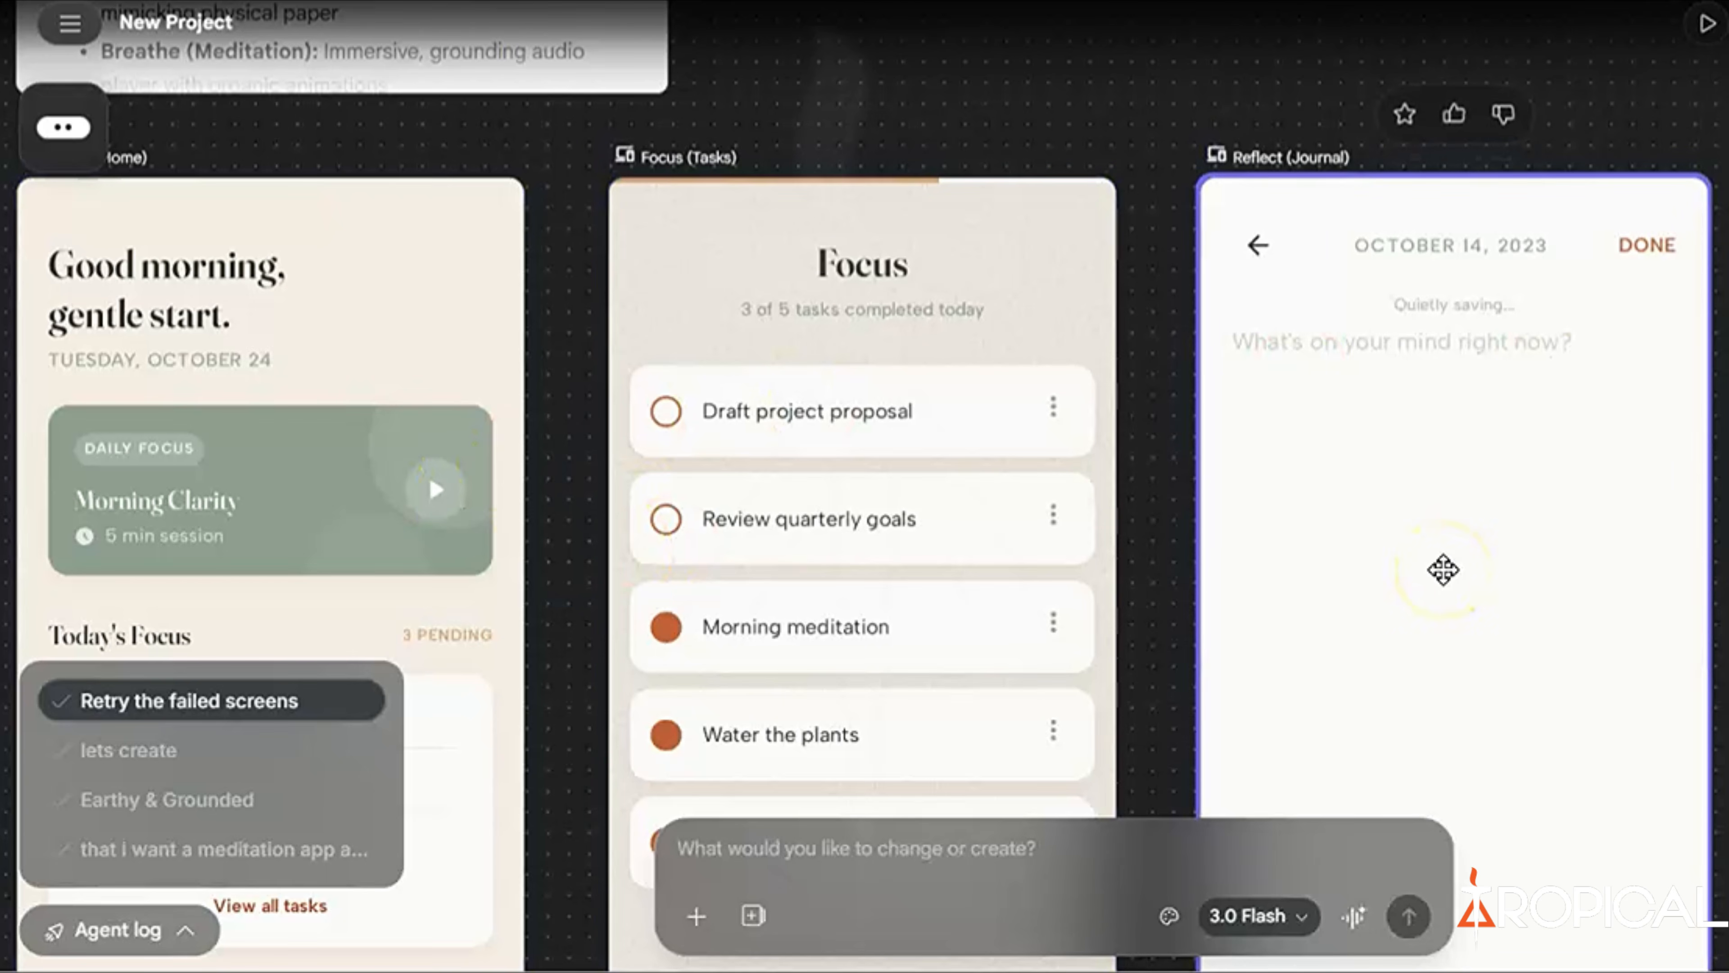
scroll(1443, 570, down, 5)
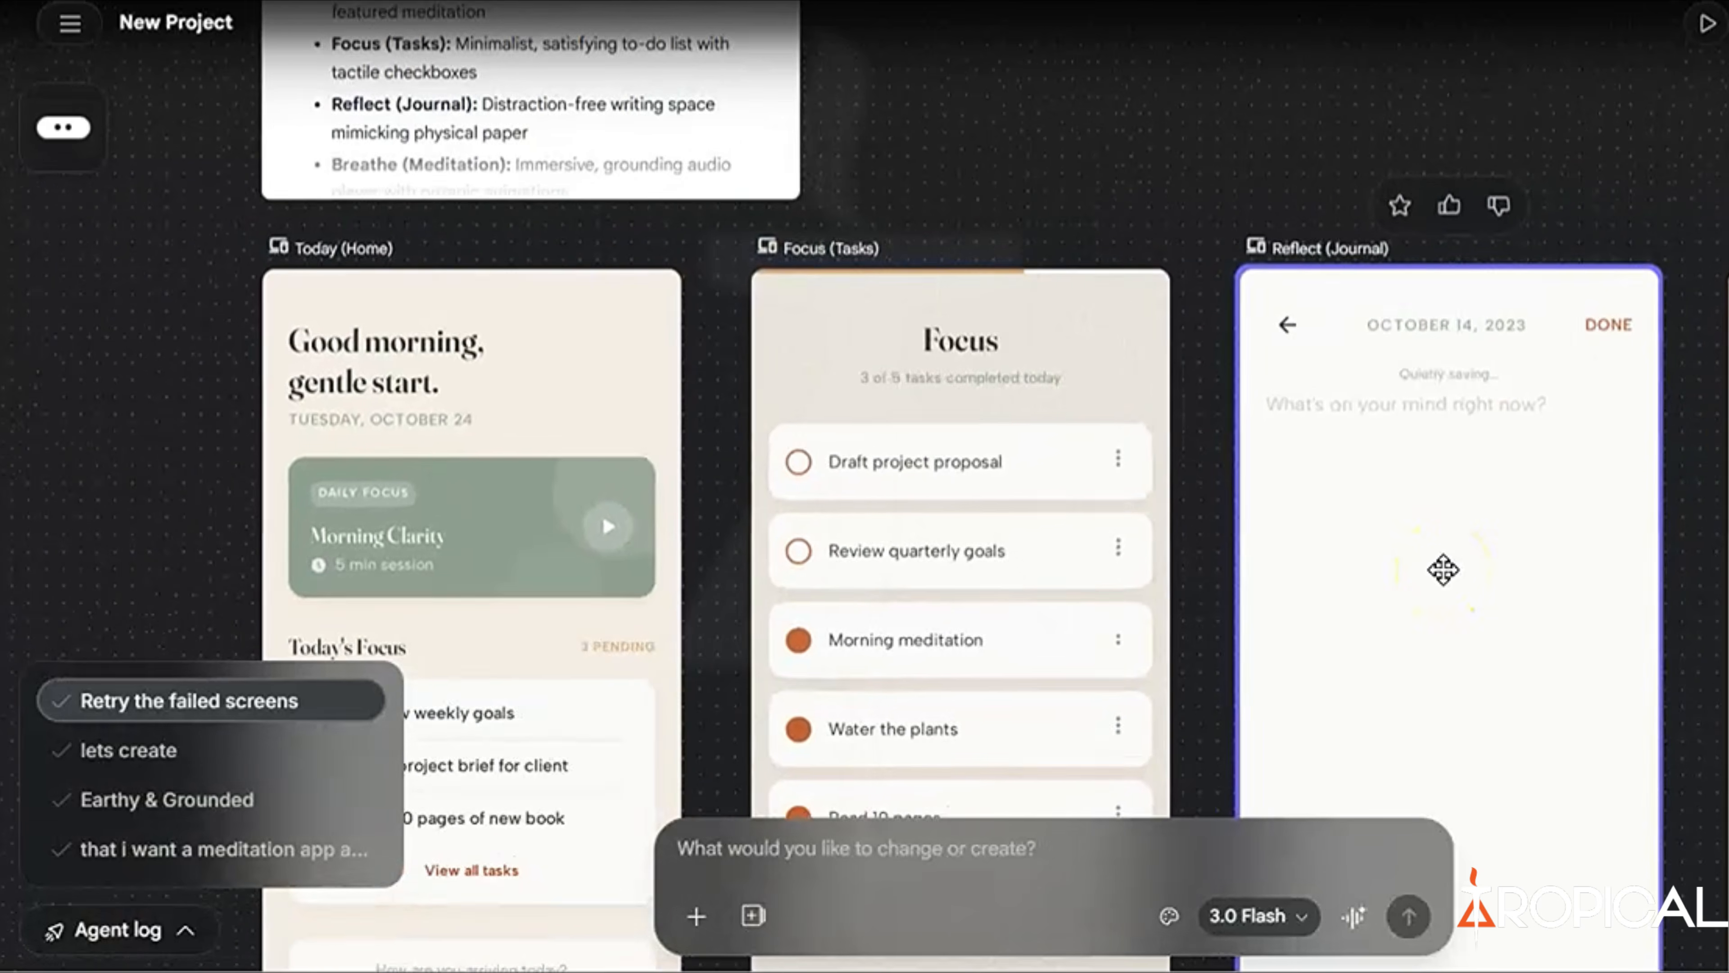
scroll(1443, 569, down, 2)
scroll(1443, 570, down, 3)
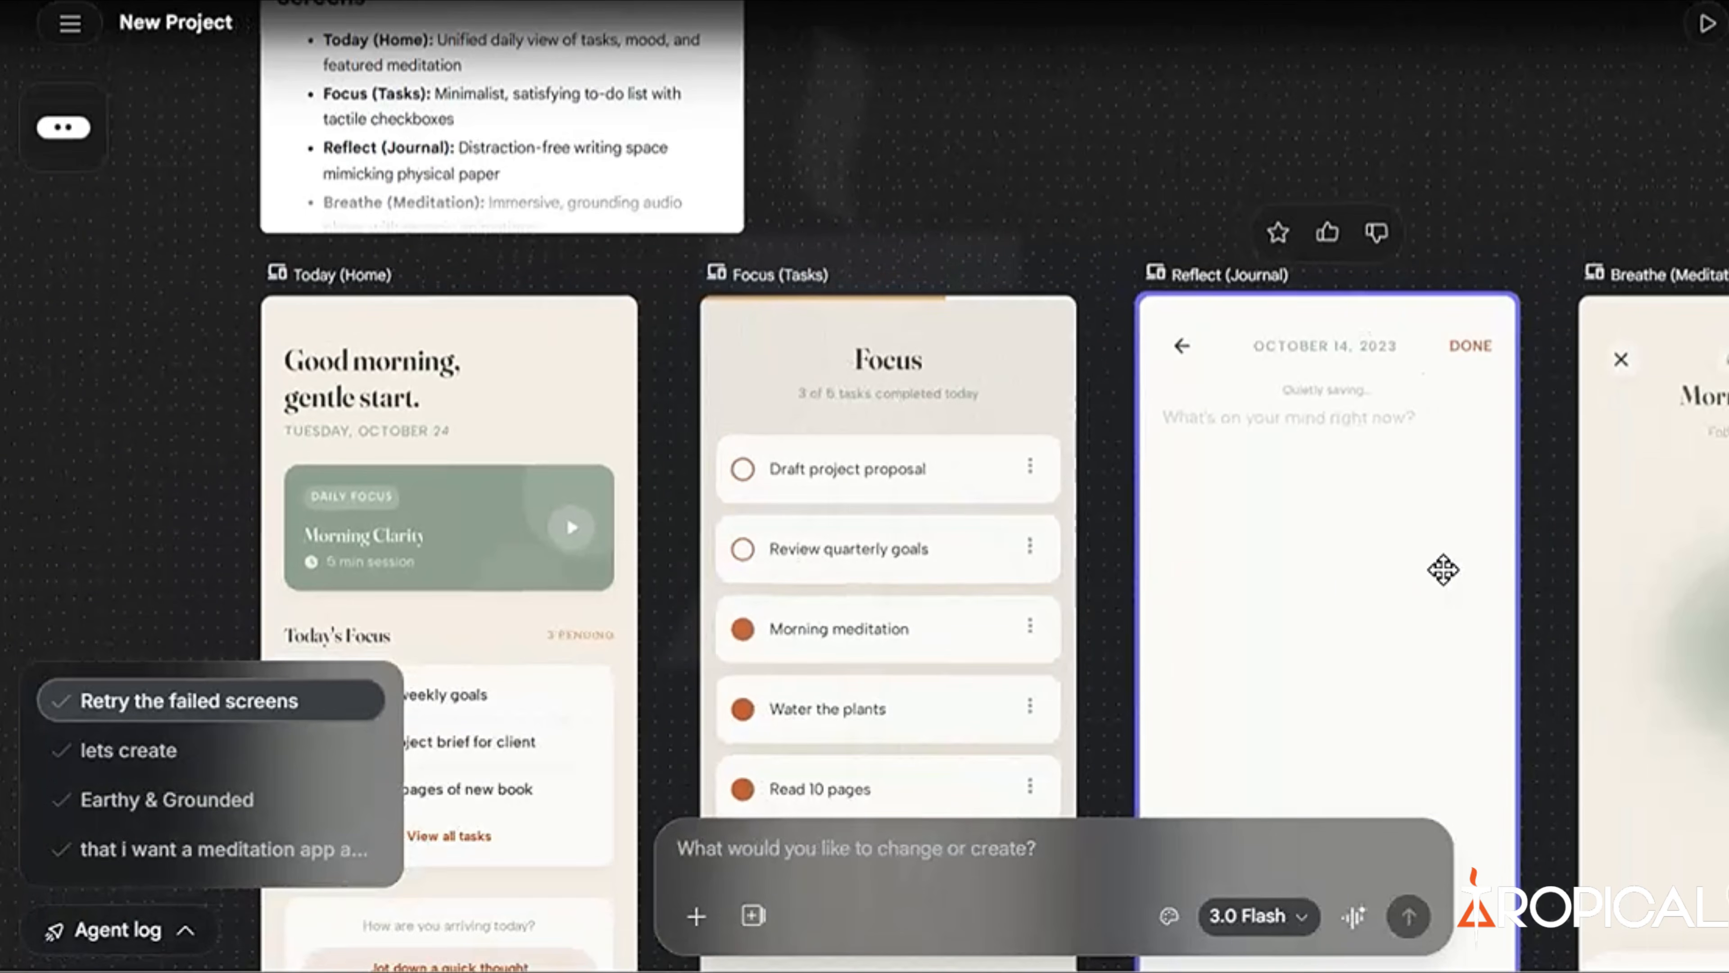
scroll(1443, 570, down, 5)
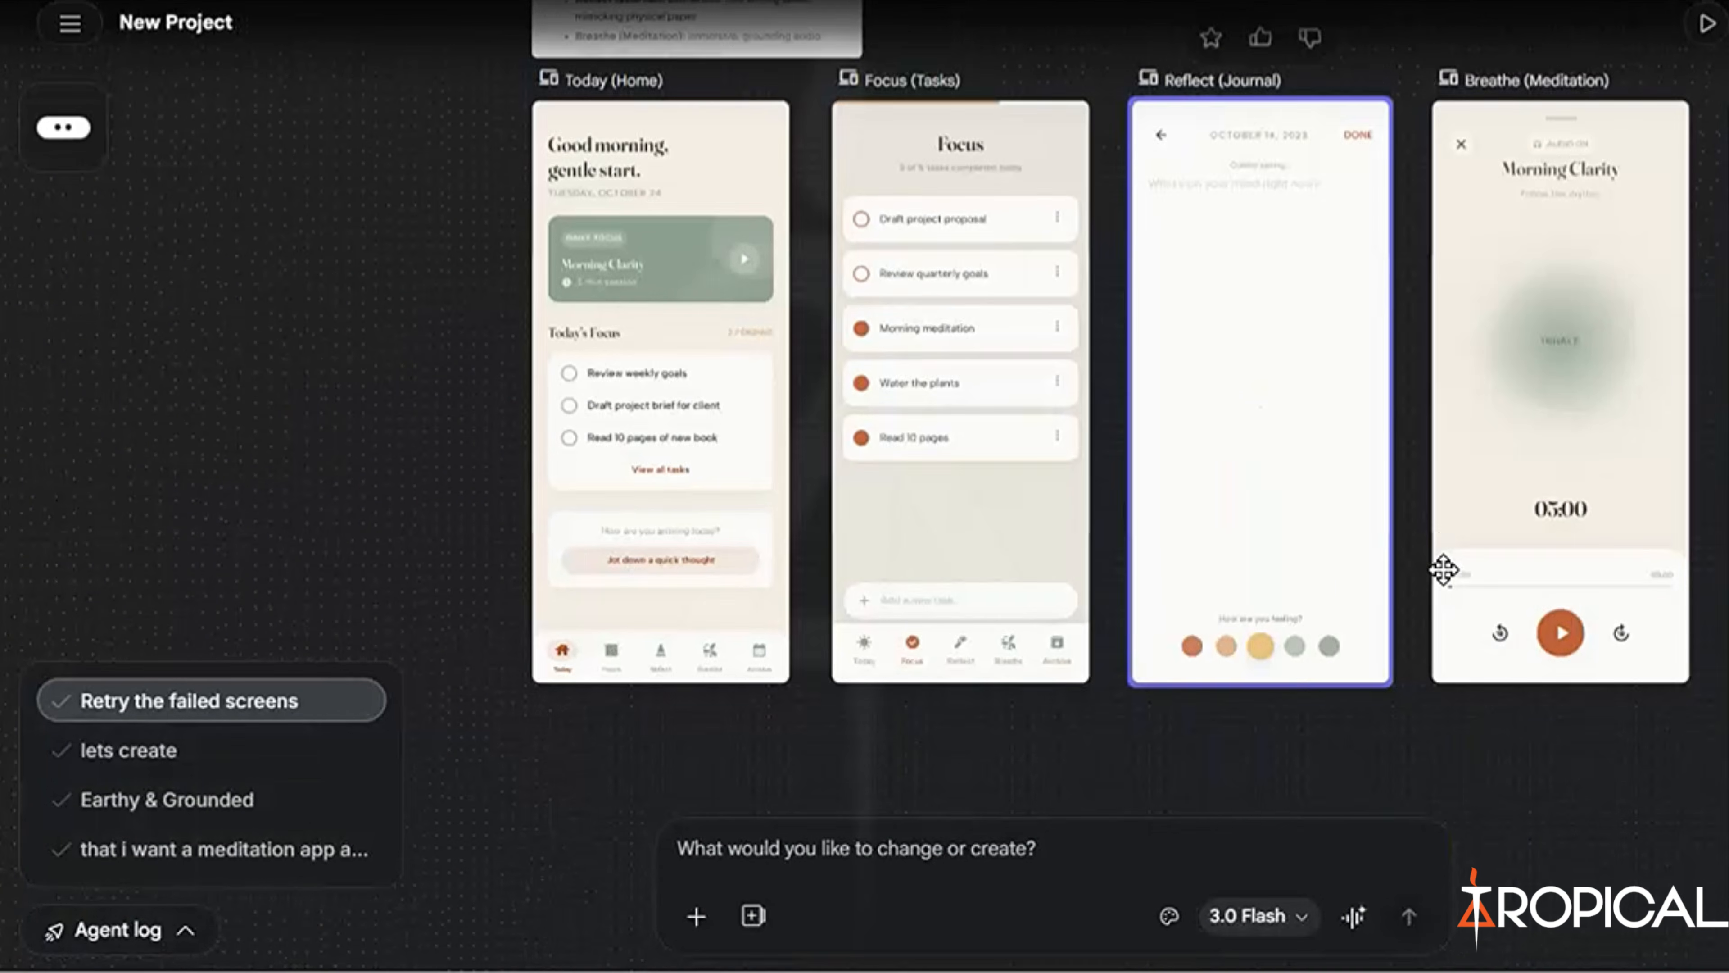
- Select the Today, Focus, Reflect, Breathe and Archive screens together and prompt the agent to write a product requirement brief for them
scroll(1443, 570, down, 1)
scroll(1443, 570, right, 1)
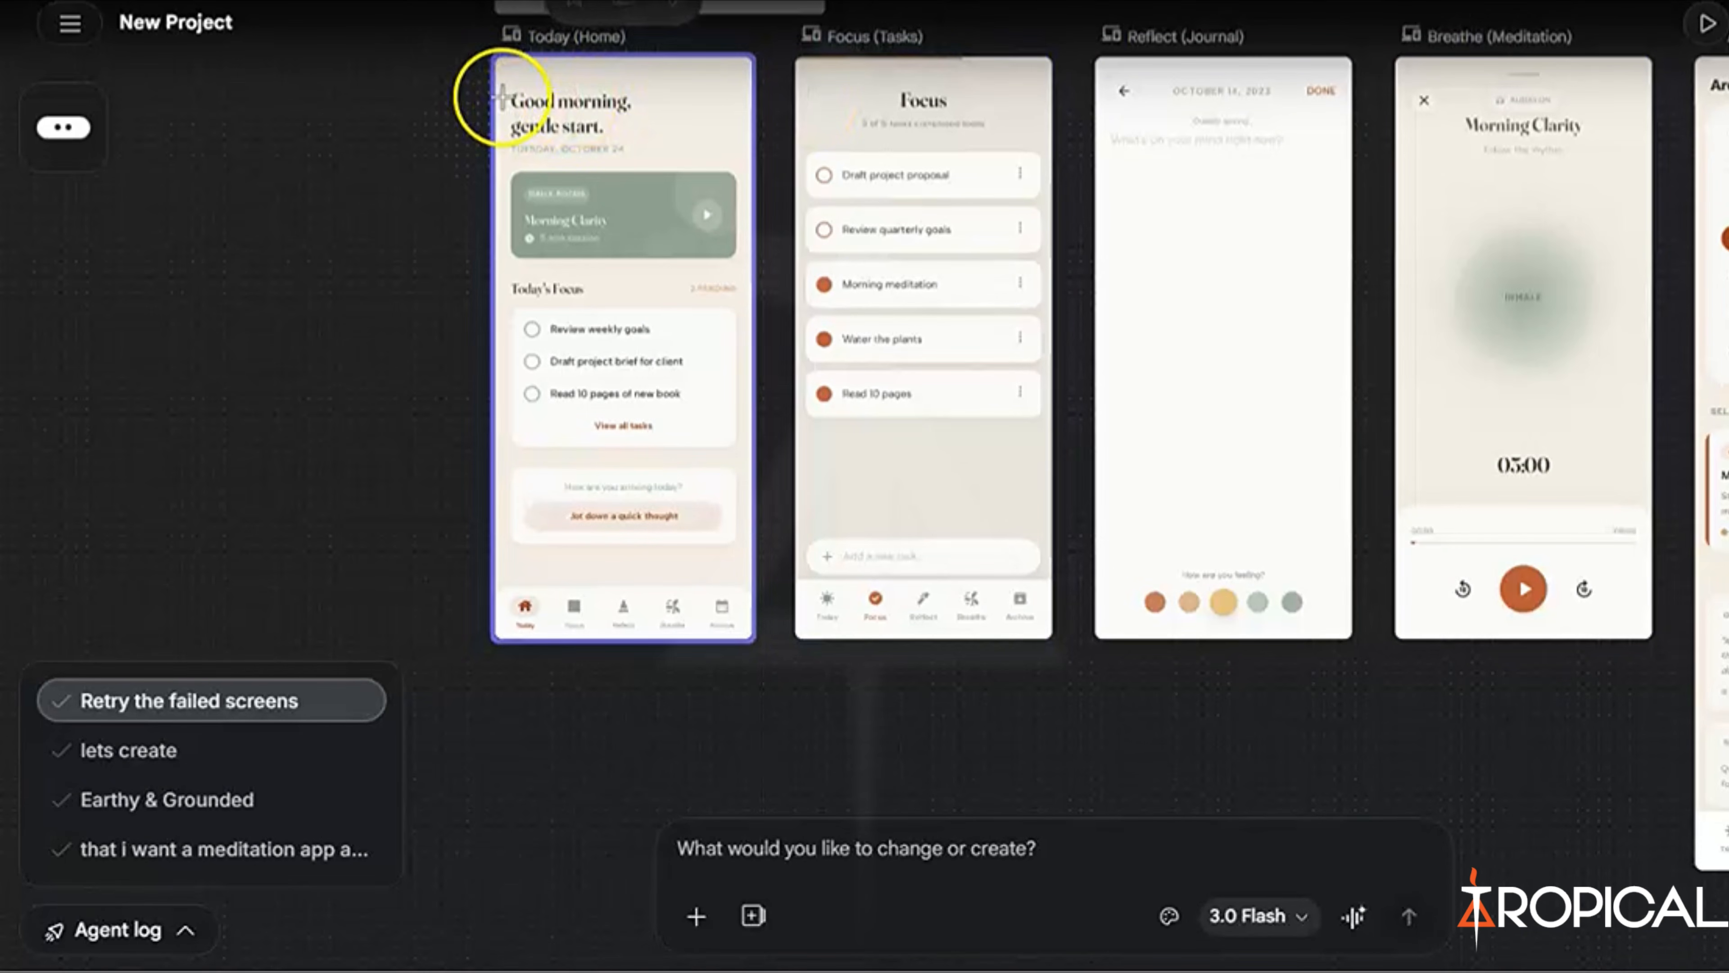
drag(436, 85, 1726, 515)
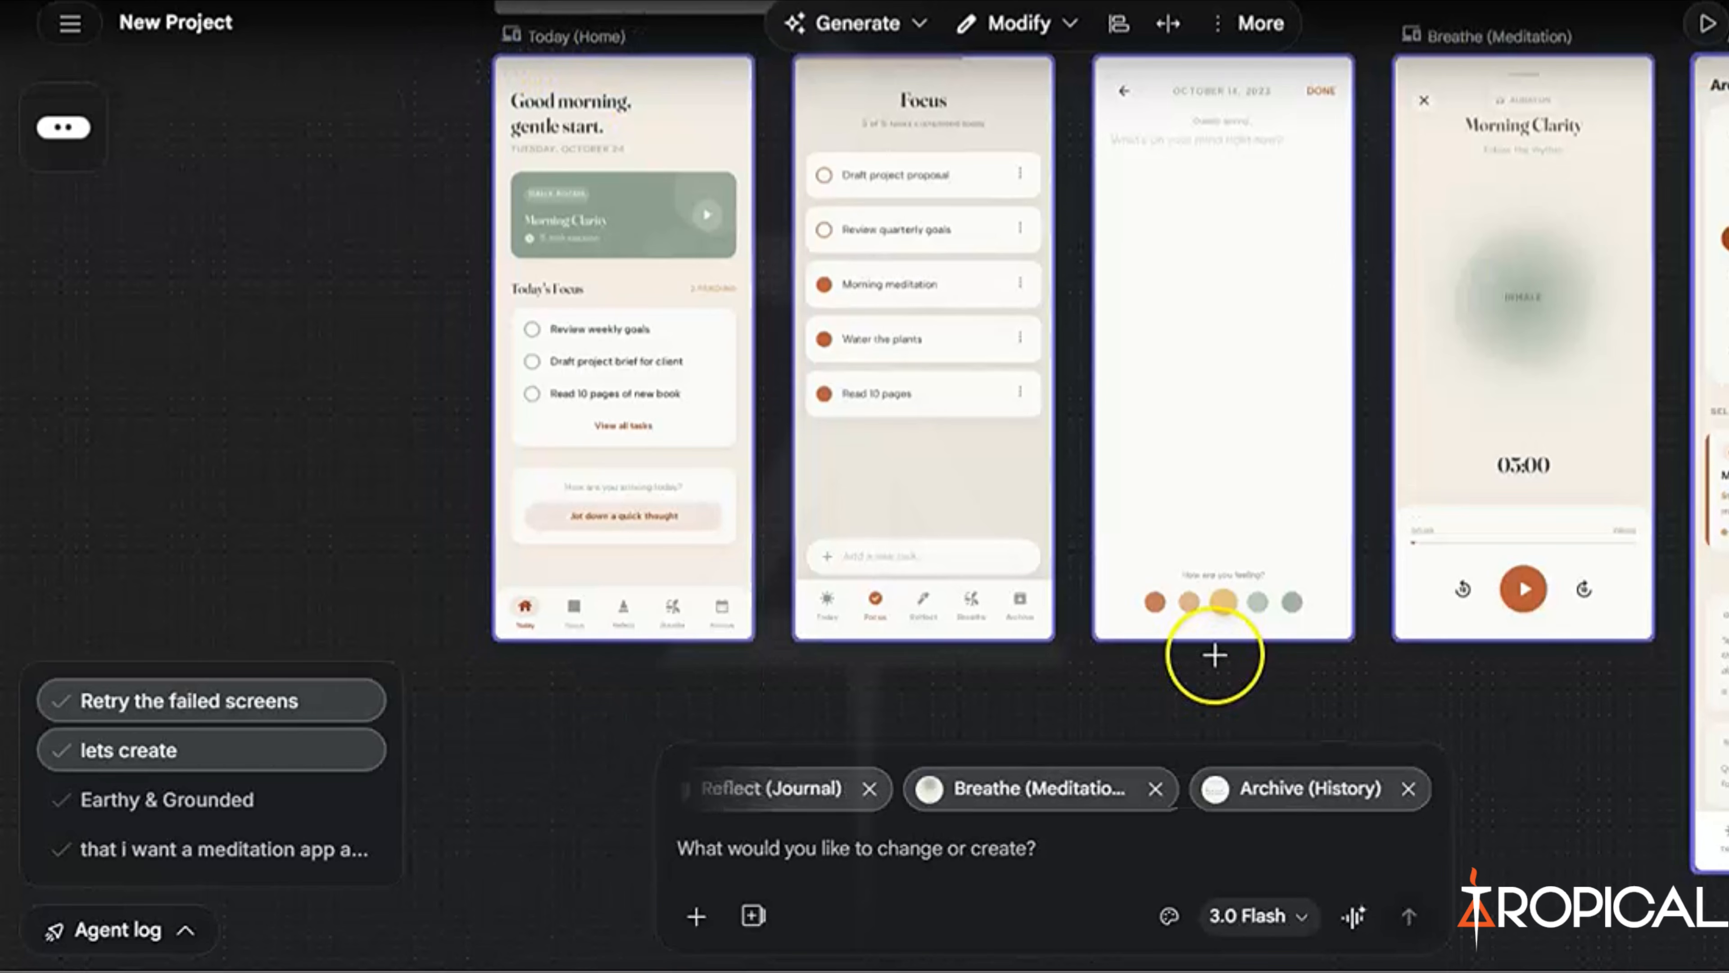
click(896, 856)
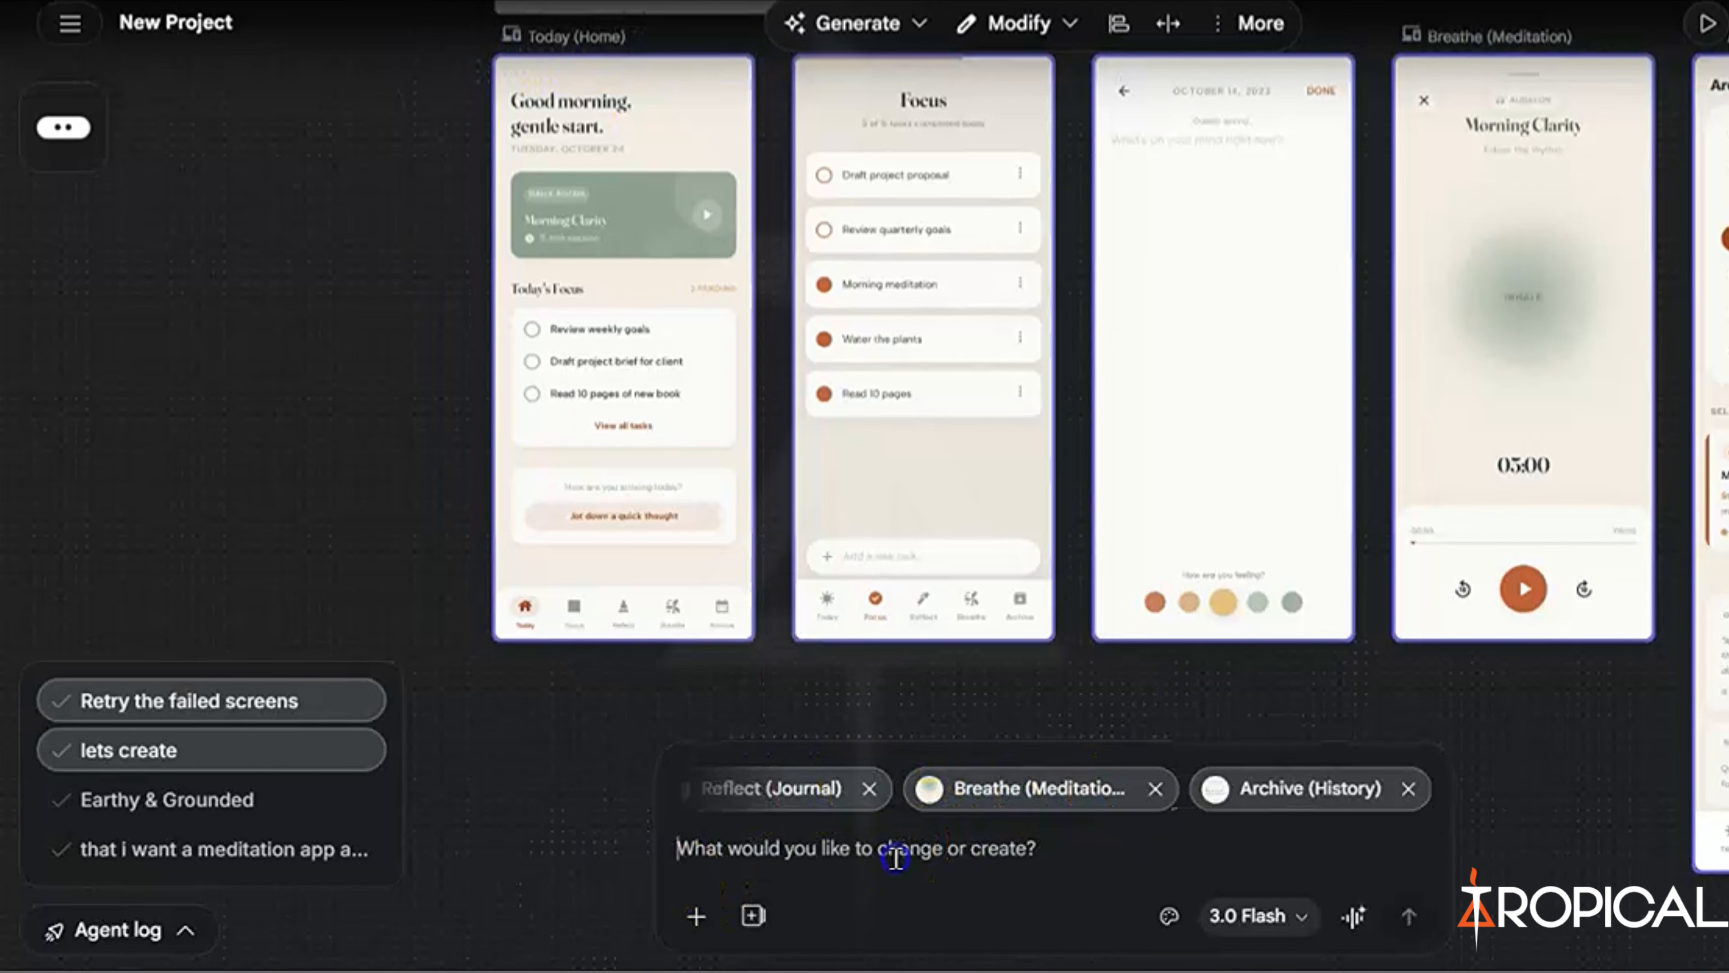
text(write a product requiremnet brief for these scr)
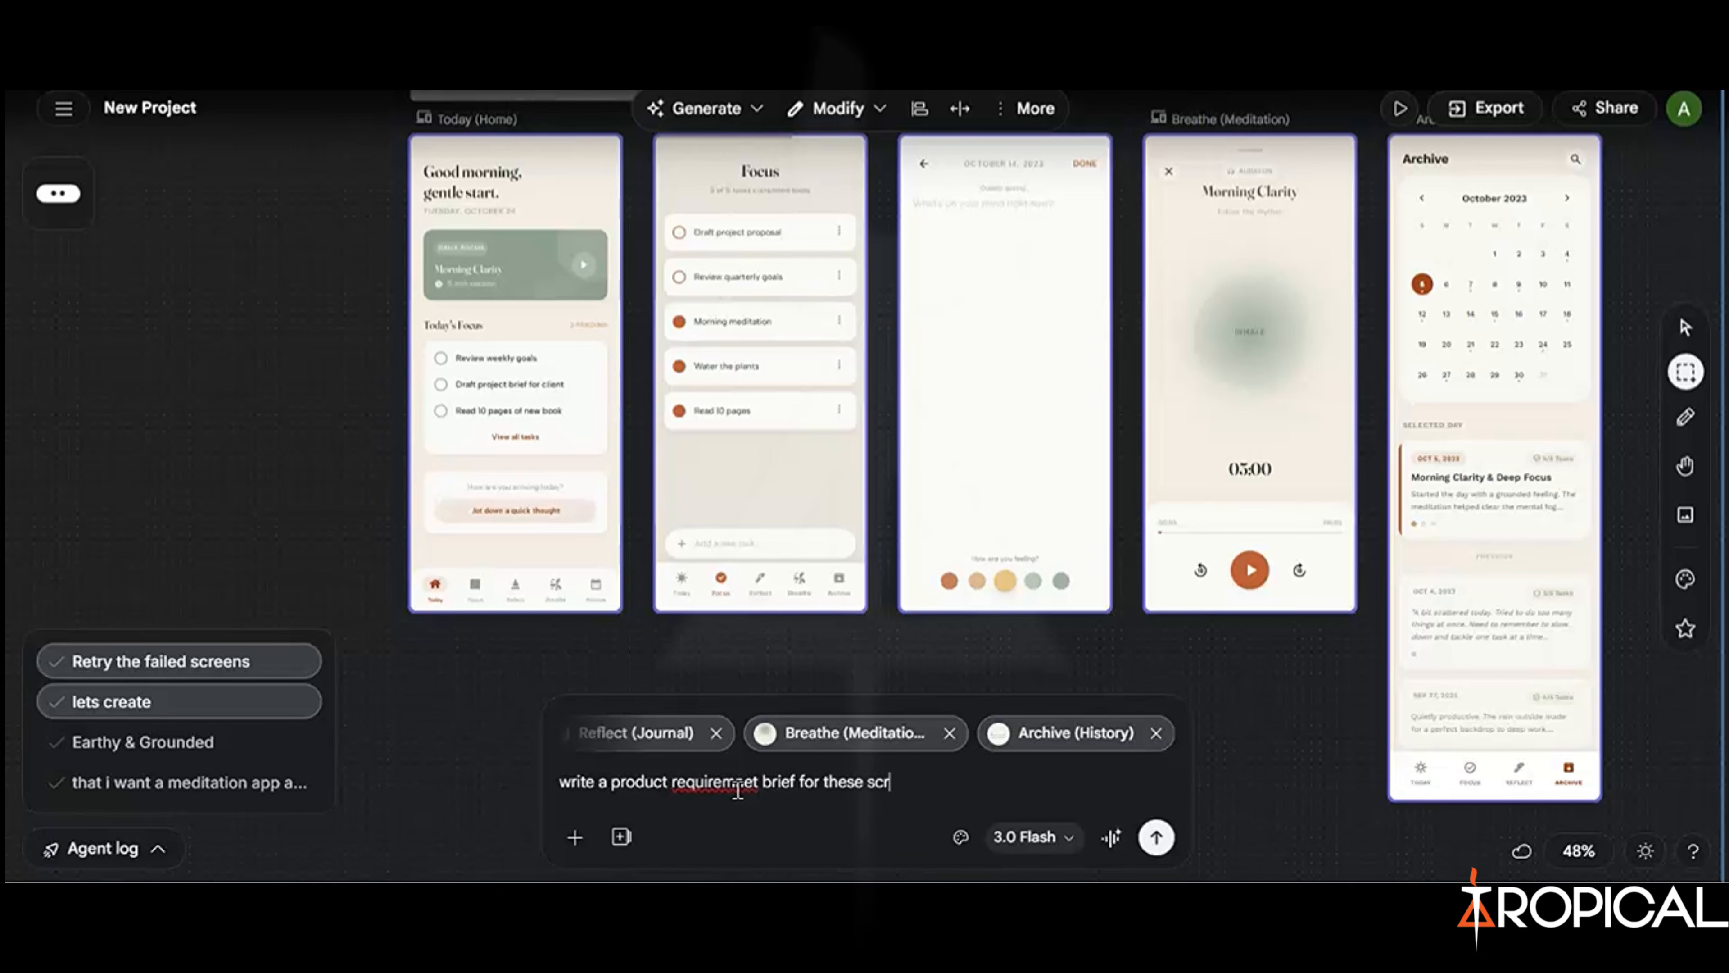
key(Return)
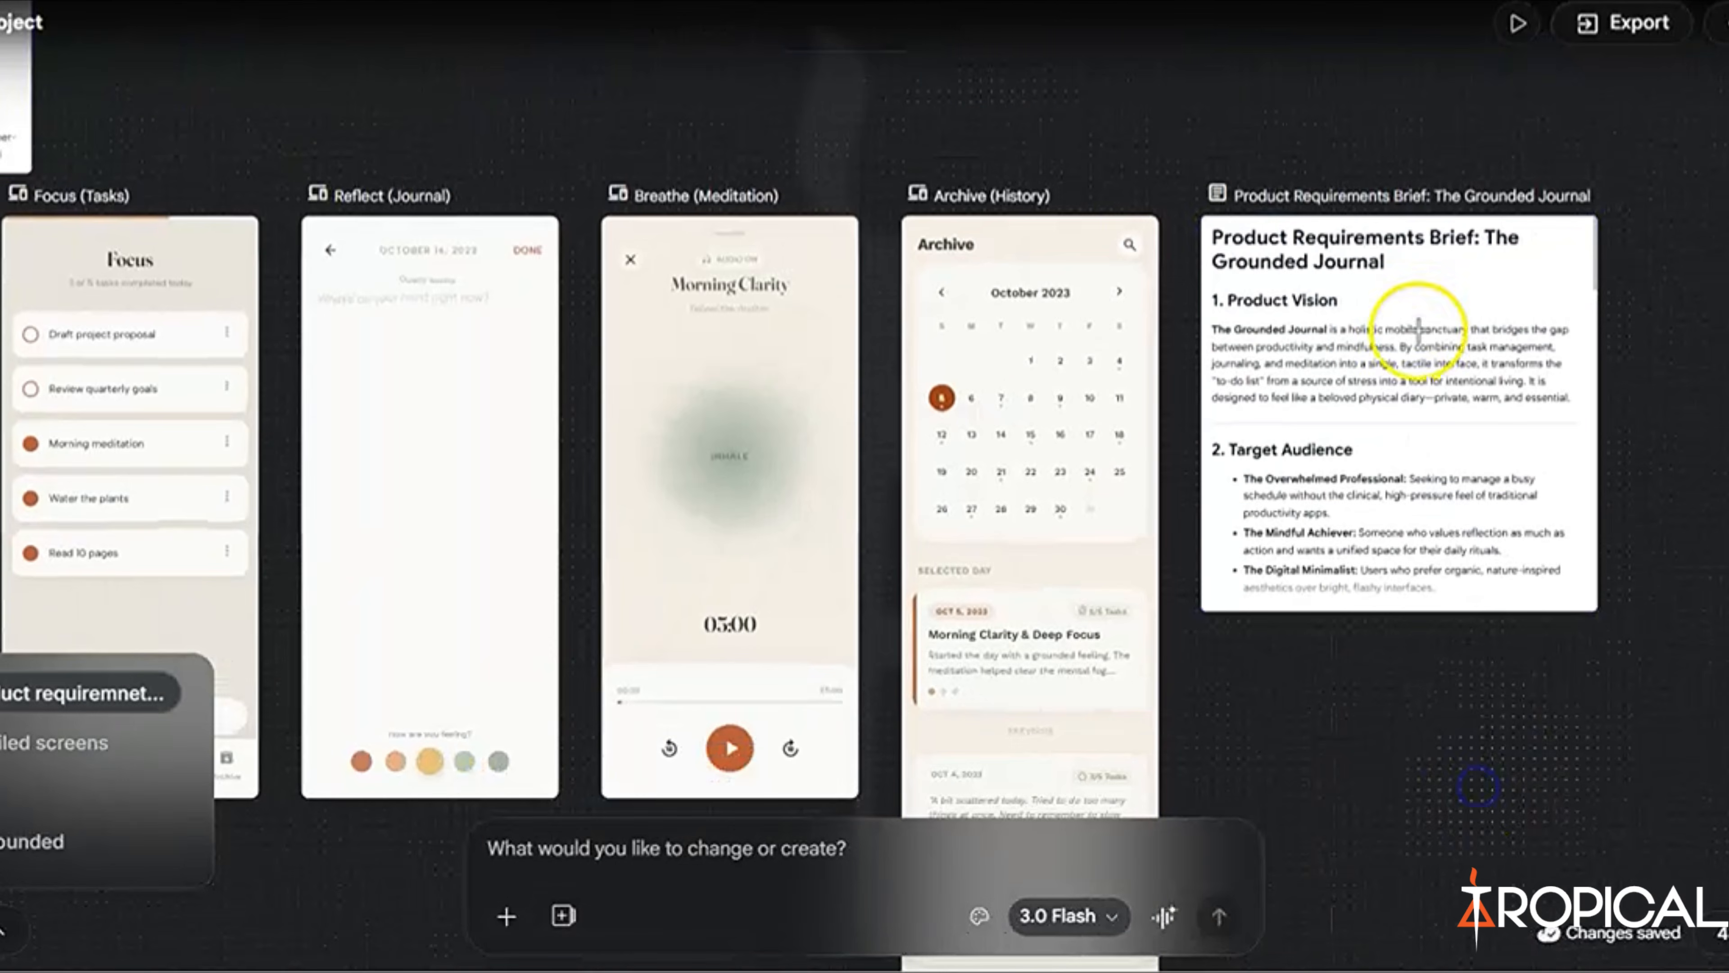
- Read through the generated product requirements brief, from product vision and target audience to the screen-by-screen requirements and technical considerations
click(1357, 434)
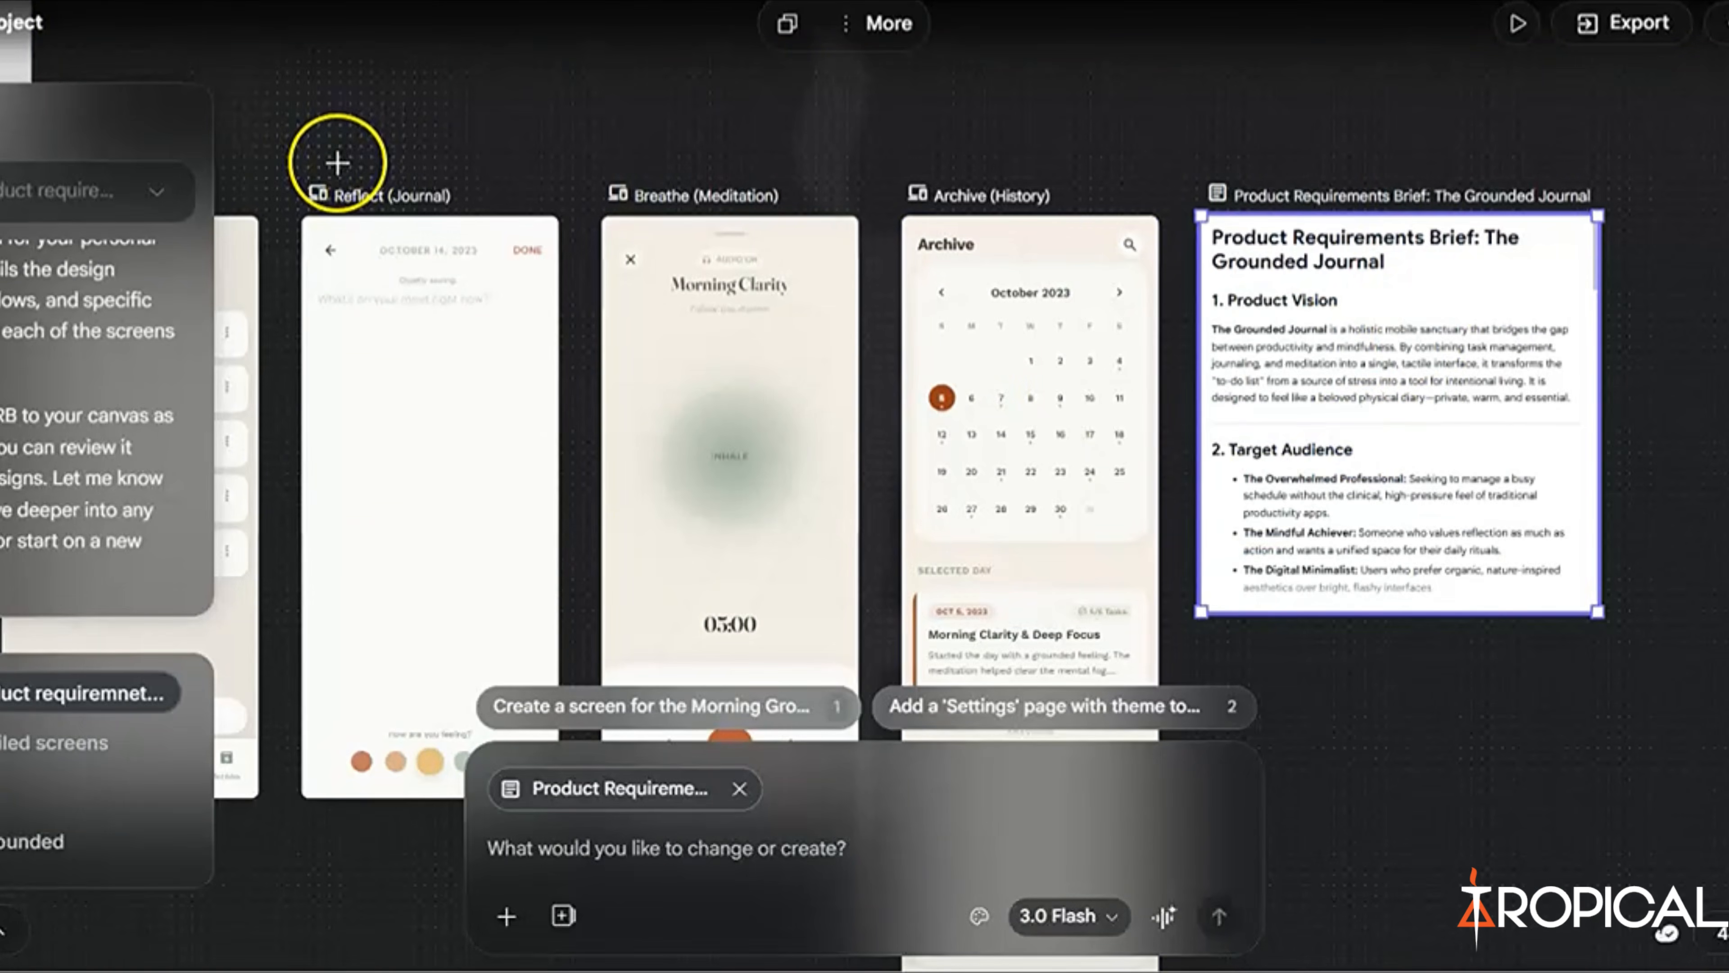
scroll(337, 163, left, 5)
scroll(338, 165, up, 3)
scroll(872, 267, right, 8)
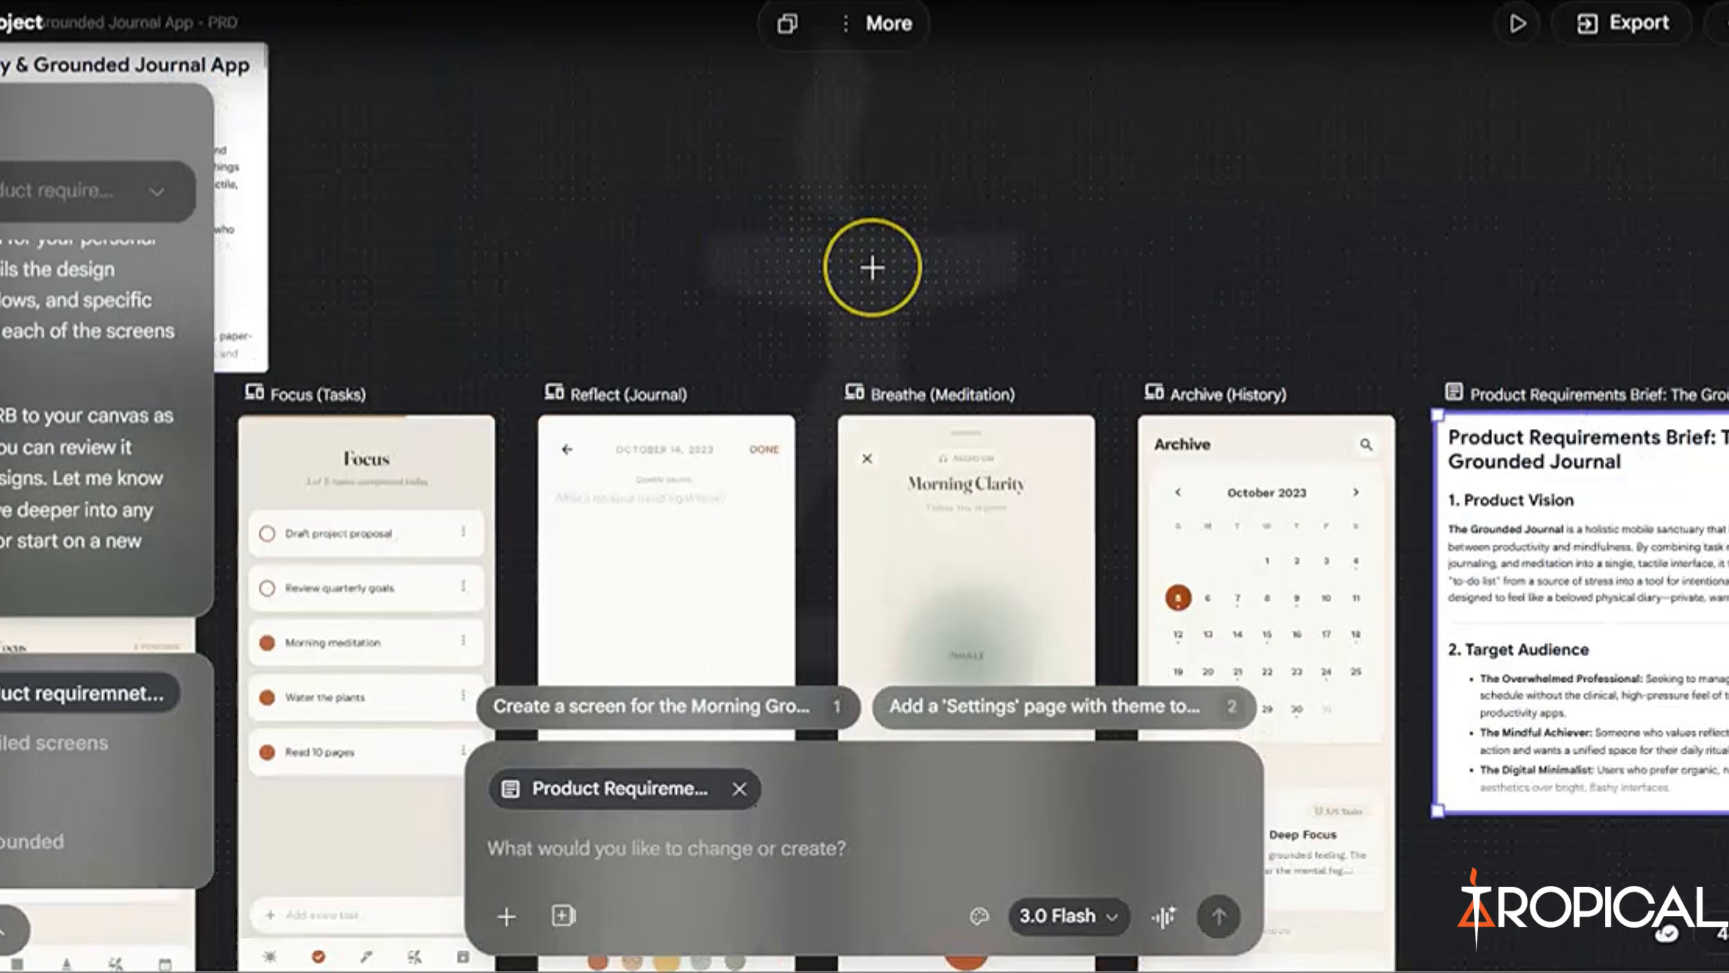
scroll(872, 266, down, 3)
scroll(1177, 523, down, 5)
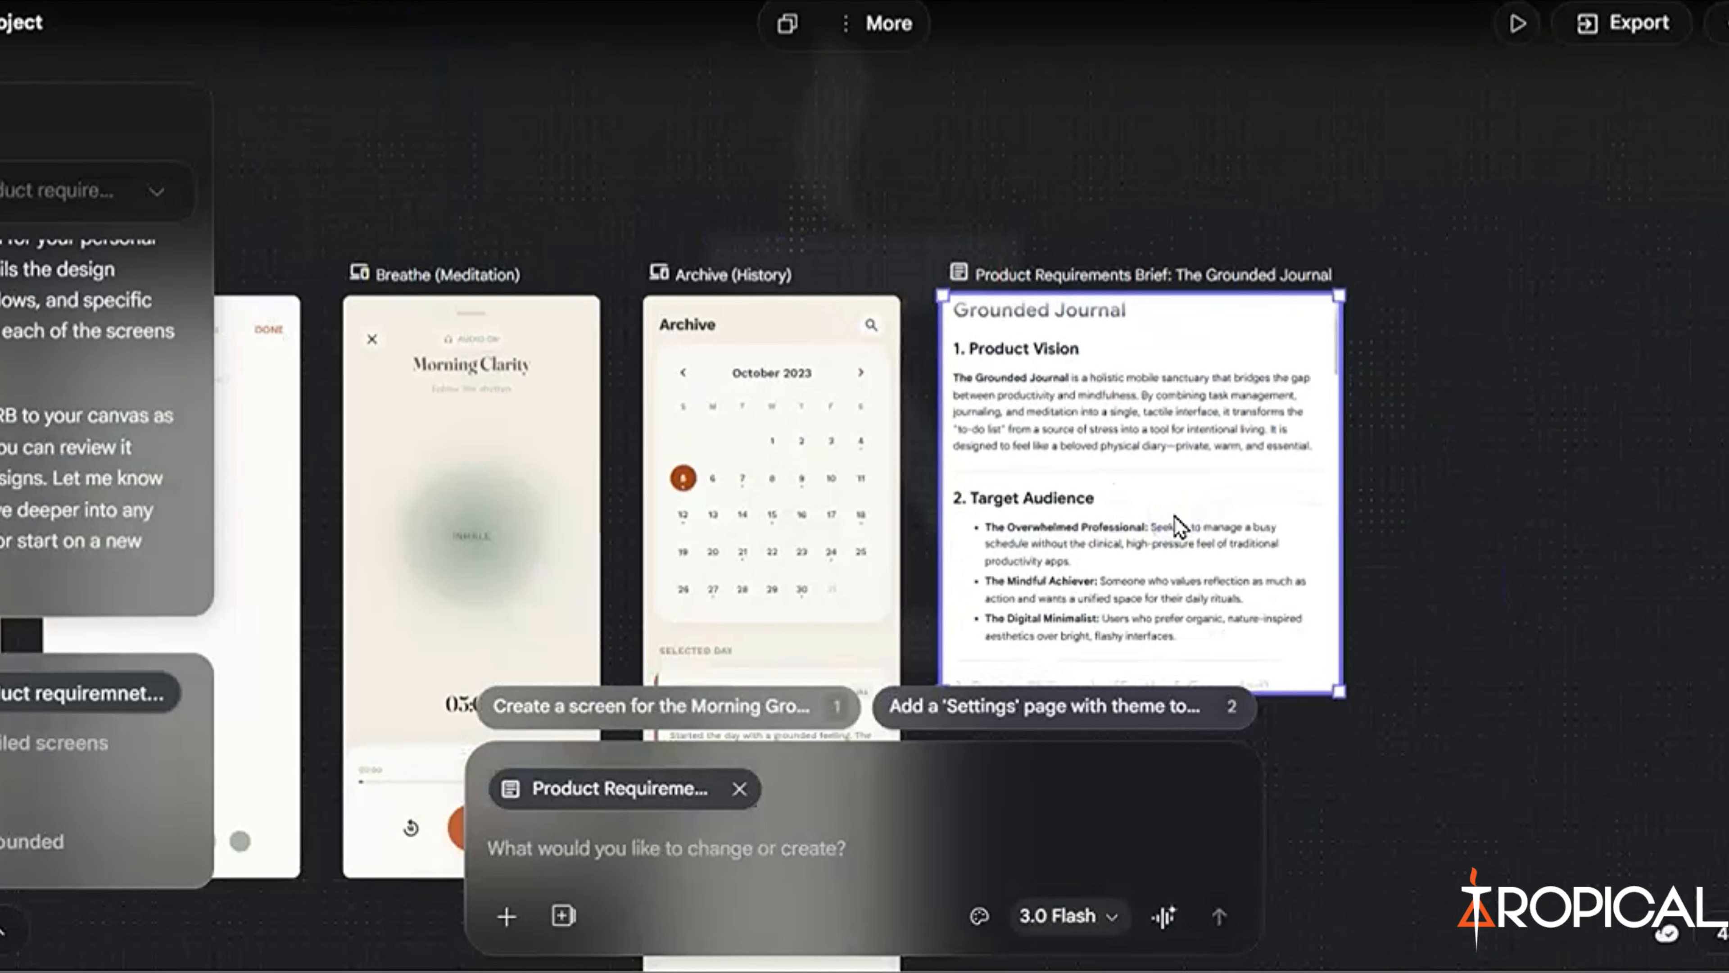
scroll(1175, 519, down, 5)
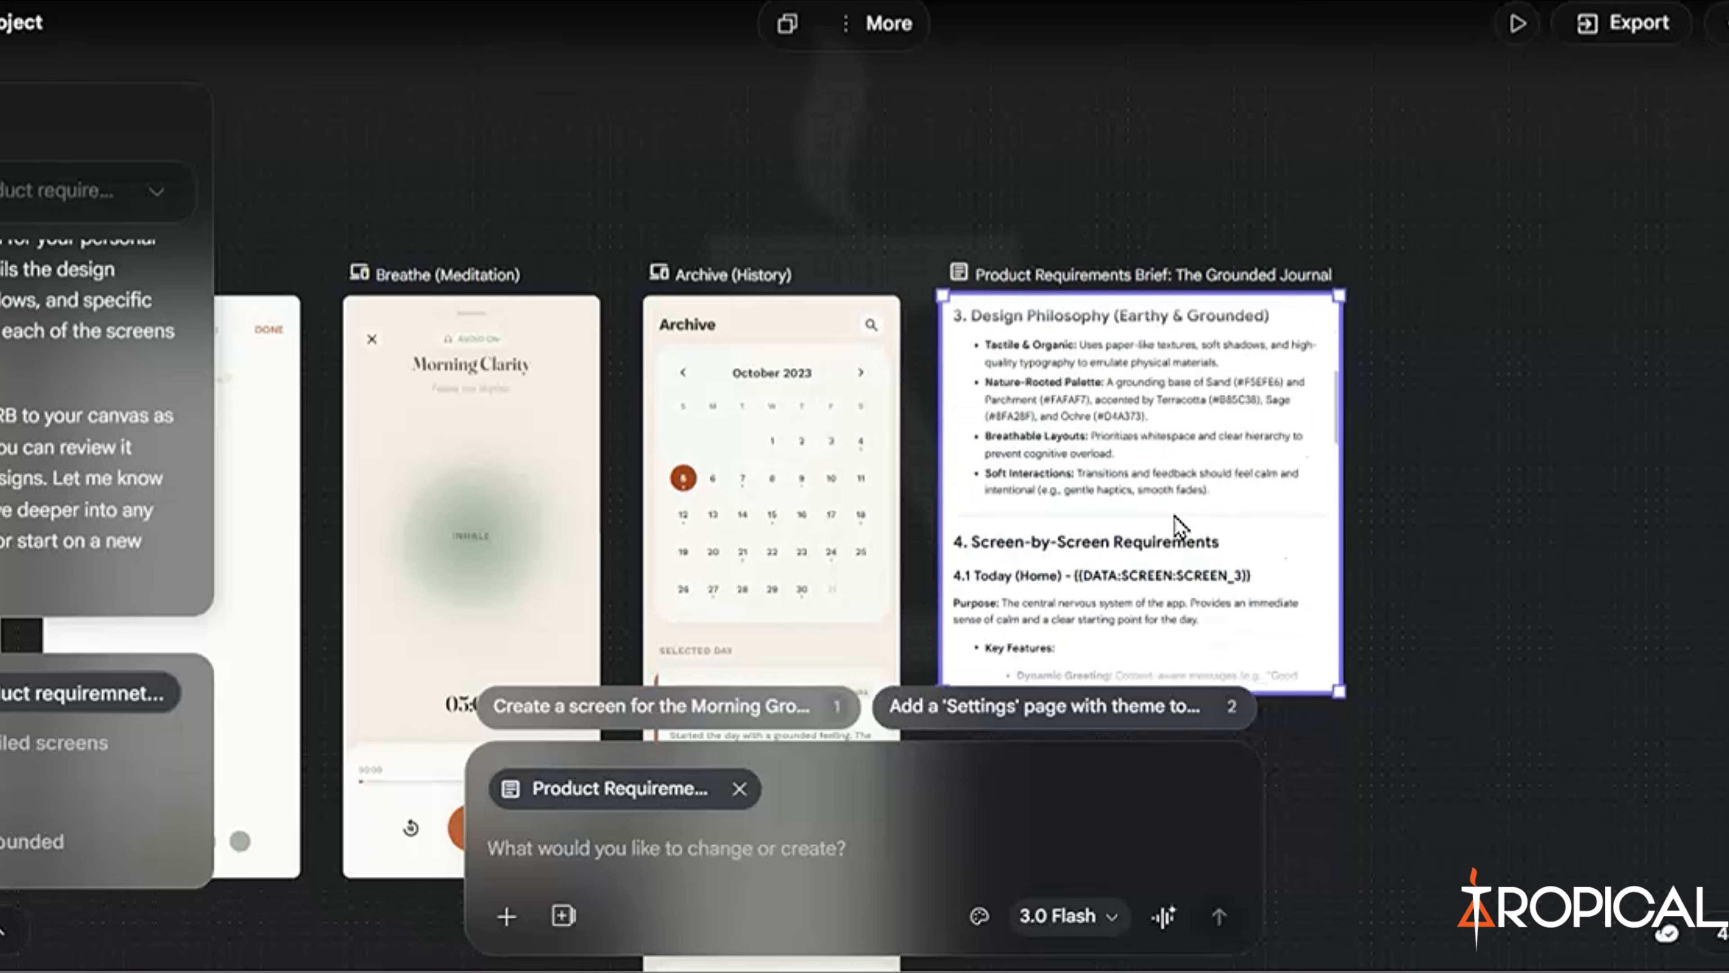
scroll(1033, 524, down, 10)
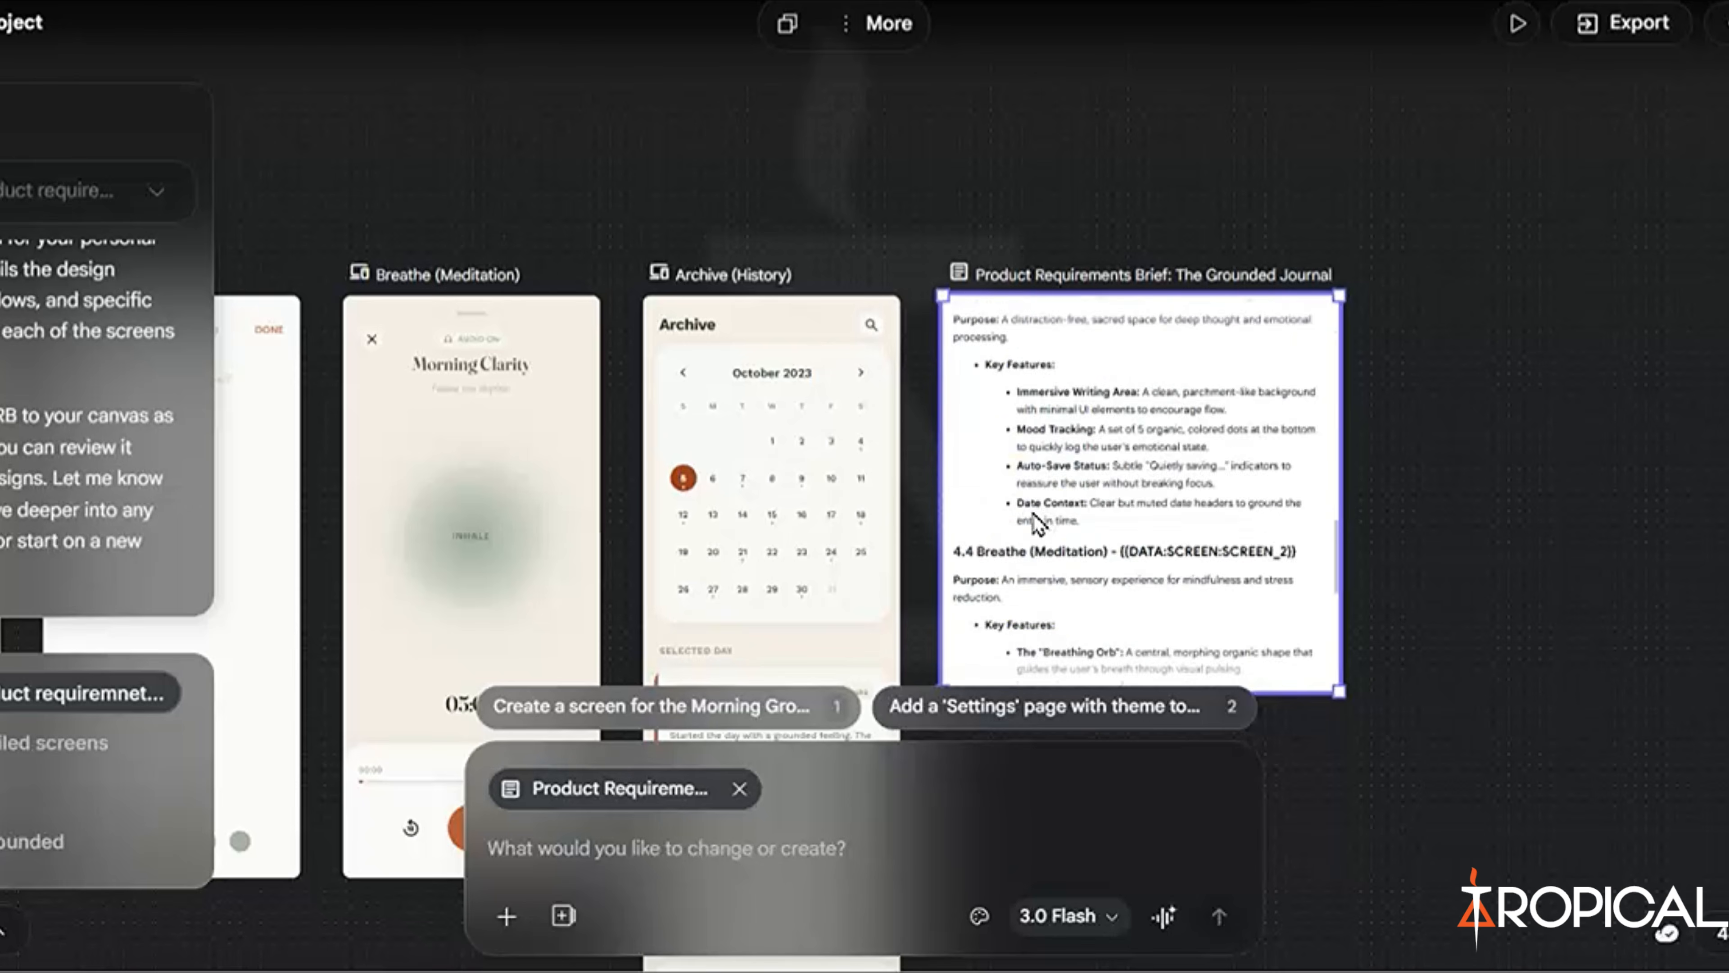
scroll(1036, 525, up, 5)
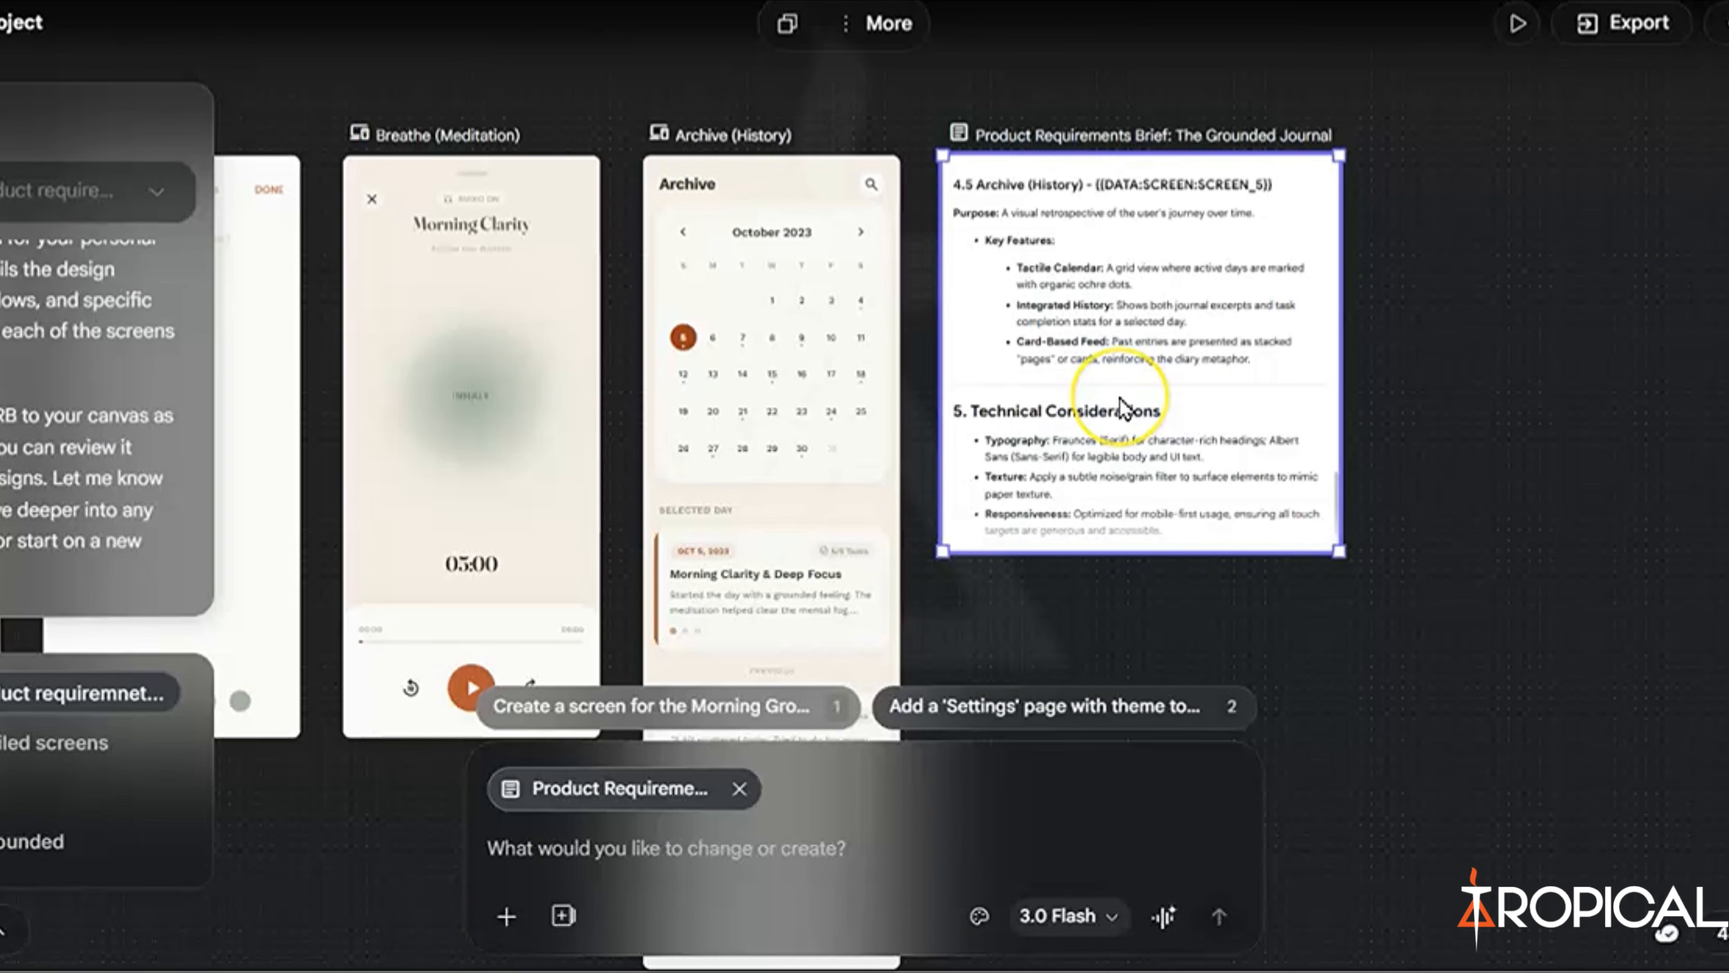
scroll(1122, 408, down, 1)
scroll(1021, 409, up, 4)
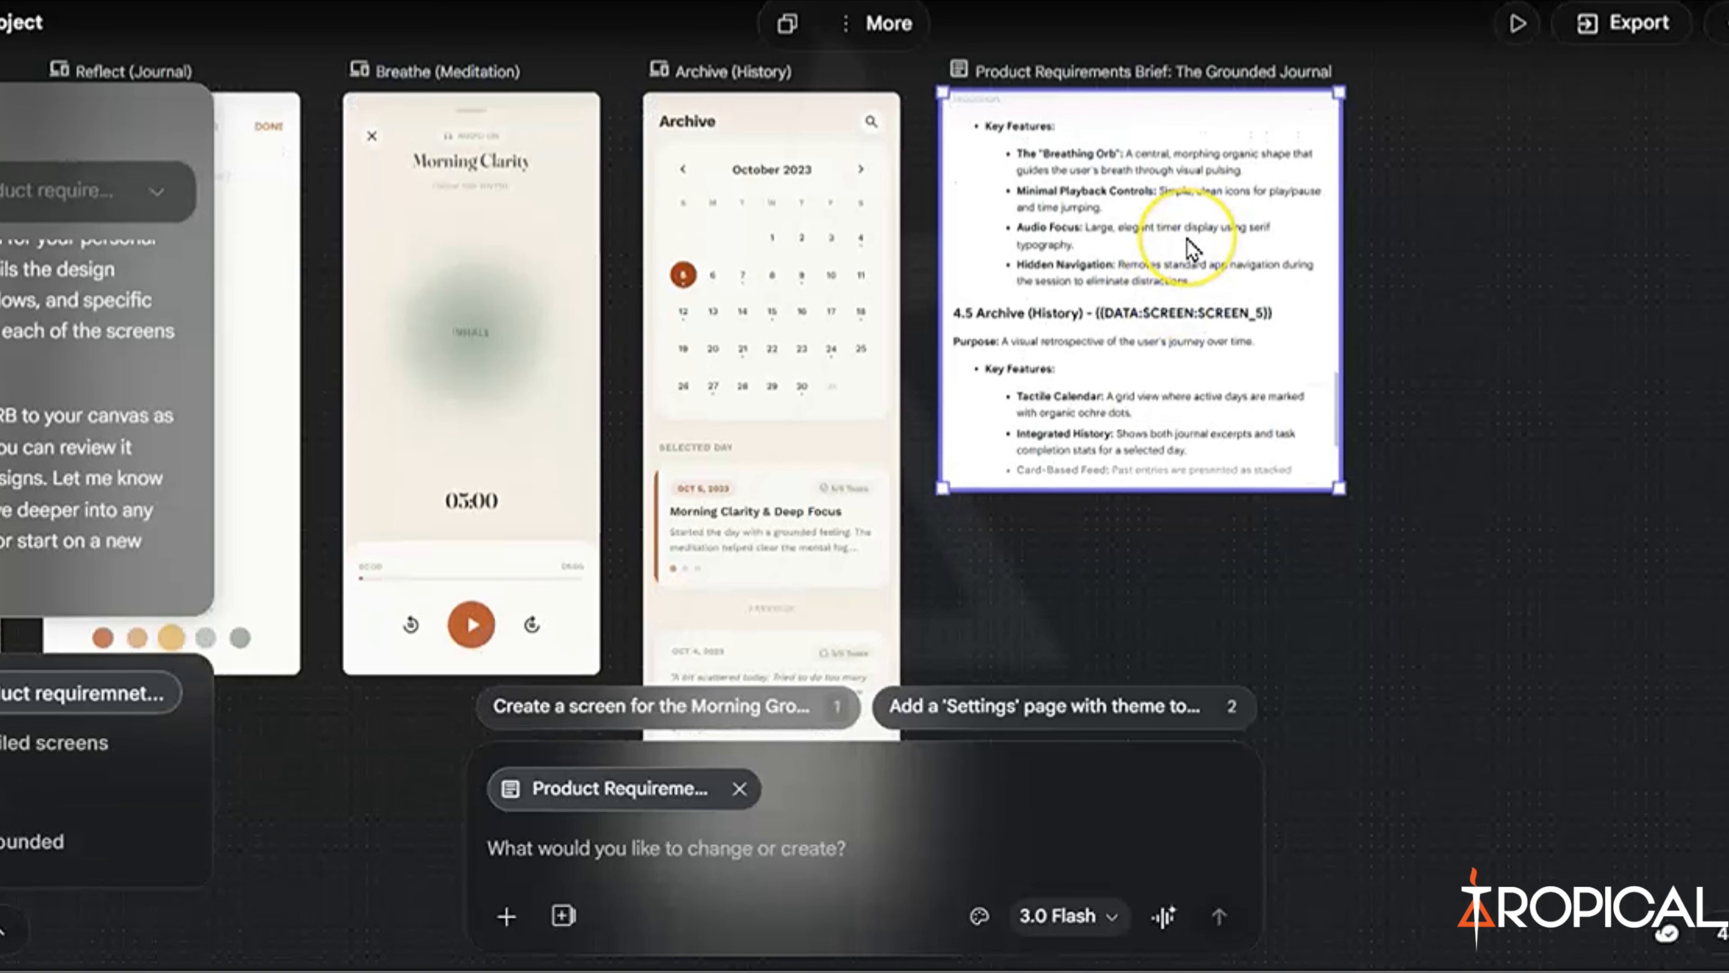
scroll(1191, 248, up, 8)
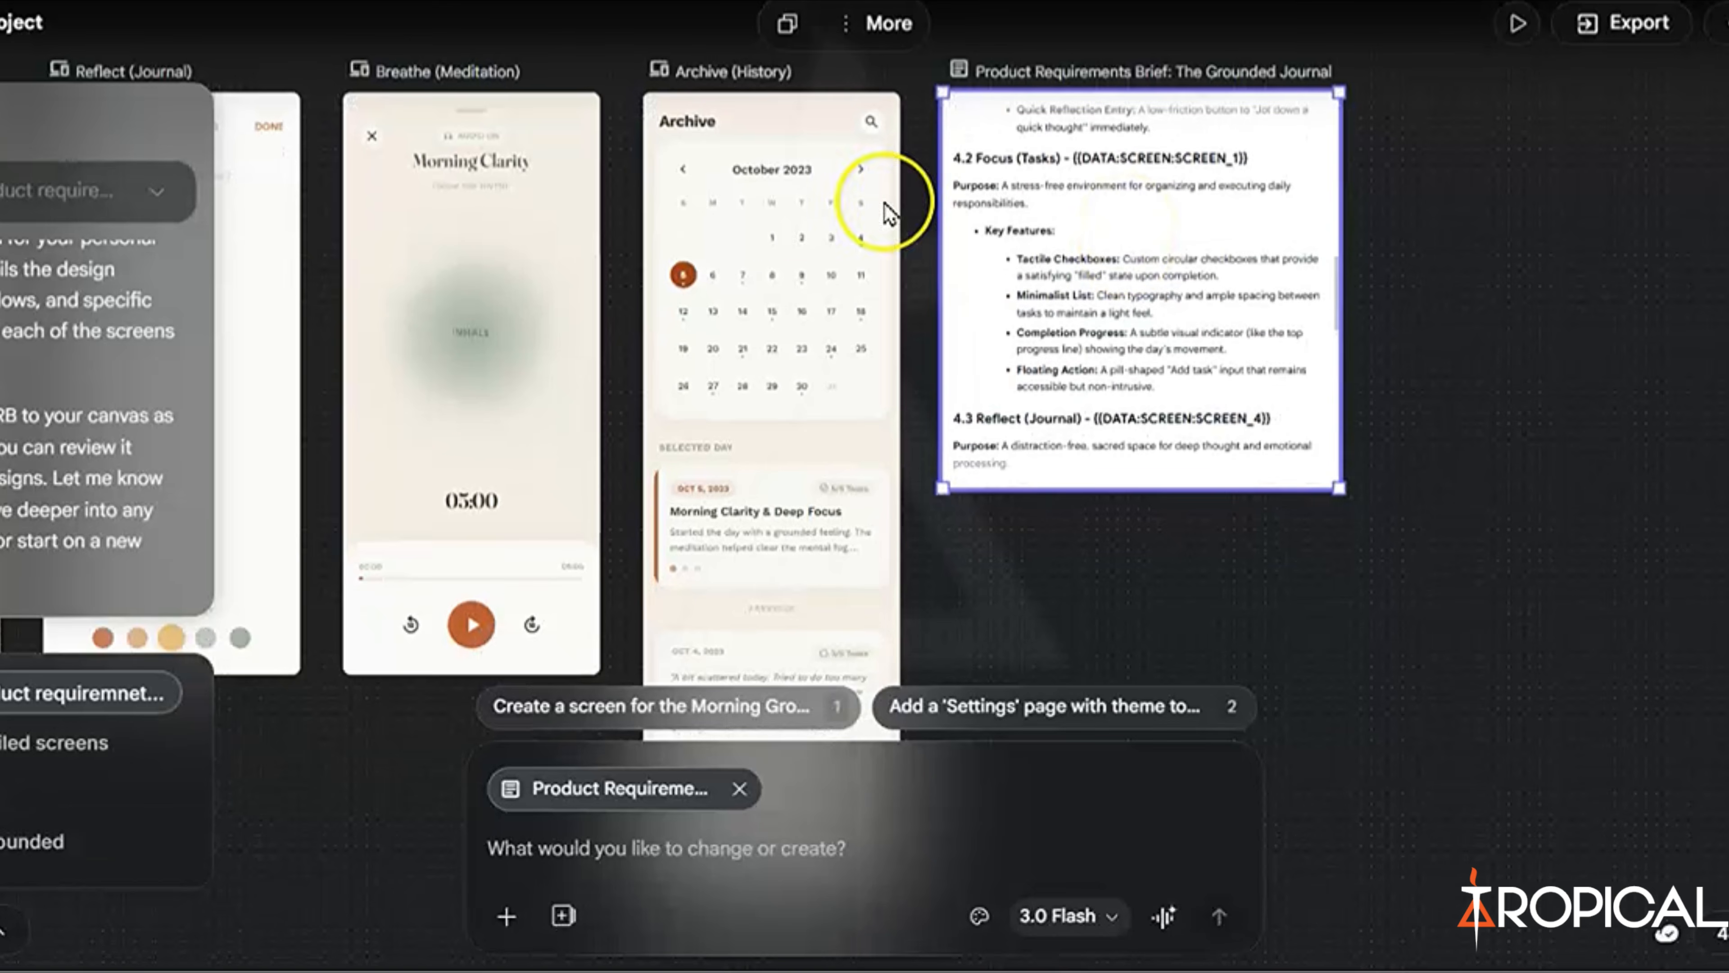
scroll(371, 135, up, 10)
- Find the original Earthy & Grounded Journal App PRD on the canvas and skim its contents
scroll(374, 134, left, 12)
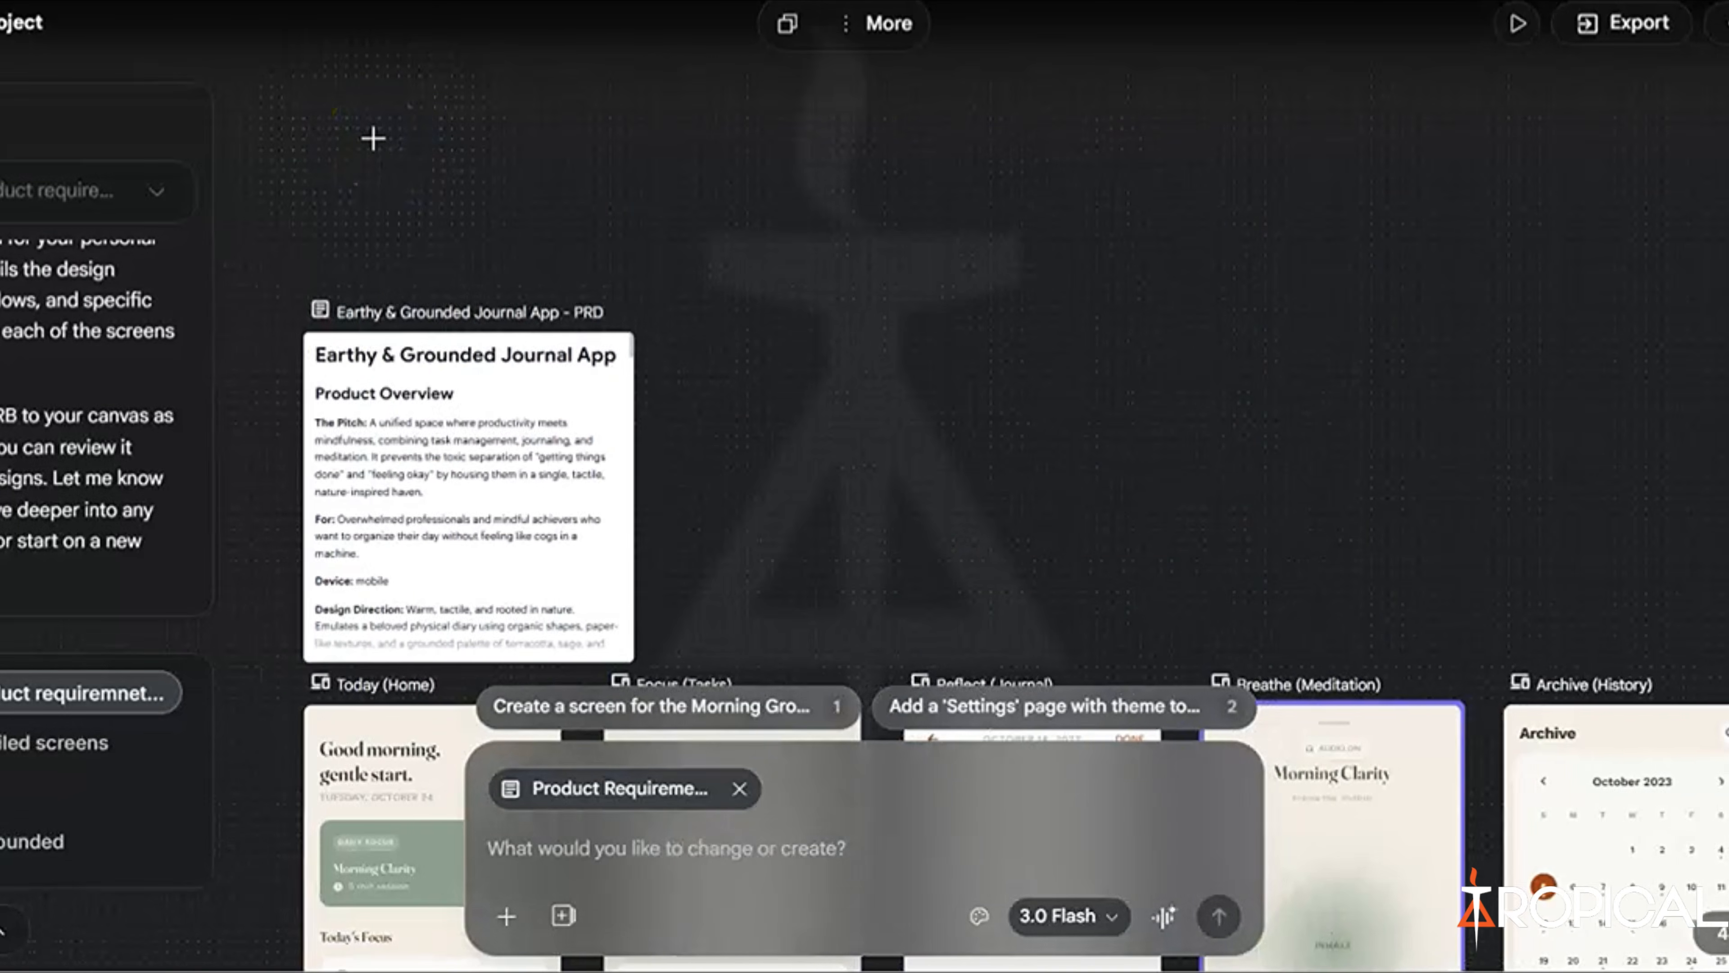
click(461, 476)
scroll(463, 484, down, 10)
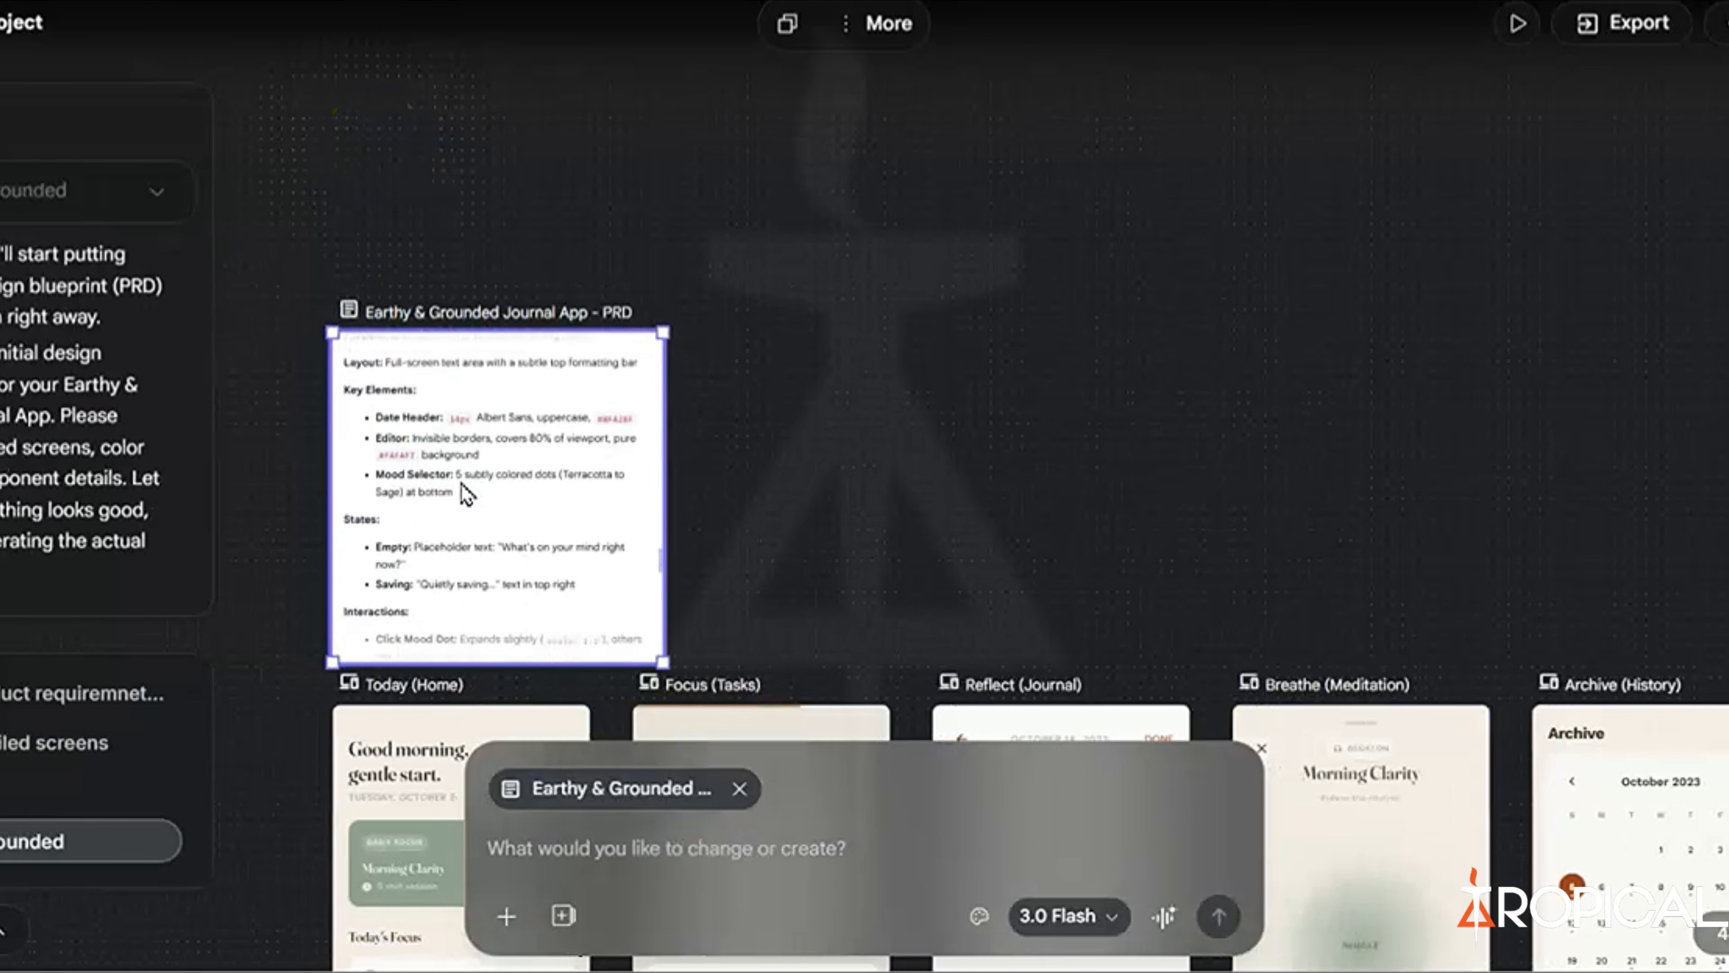
scroll(463, 490, up, 10)
- Allow microphone access for the site and start a live voice conversation with the design agent
scroll(971, 373, down, 6)
scroll(971, 374, right, 4)
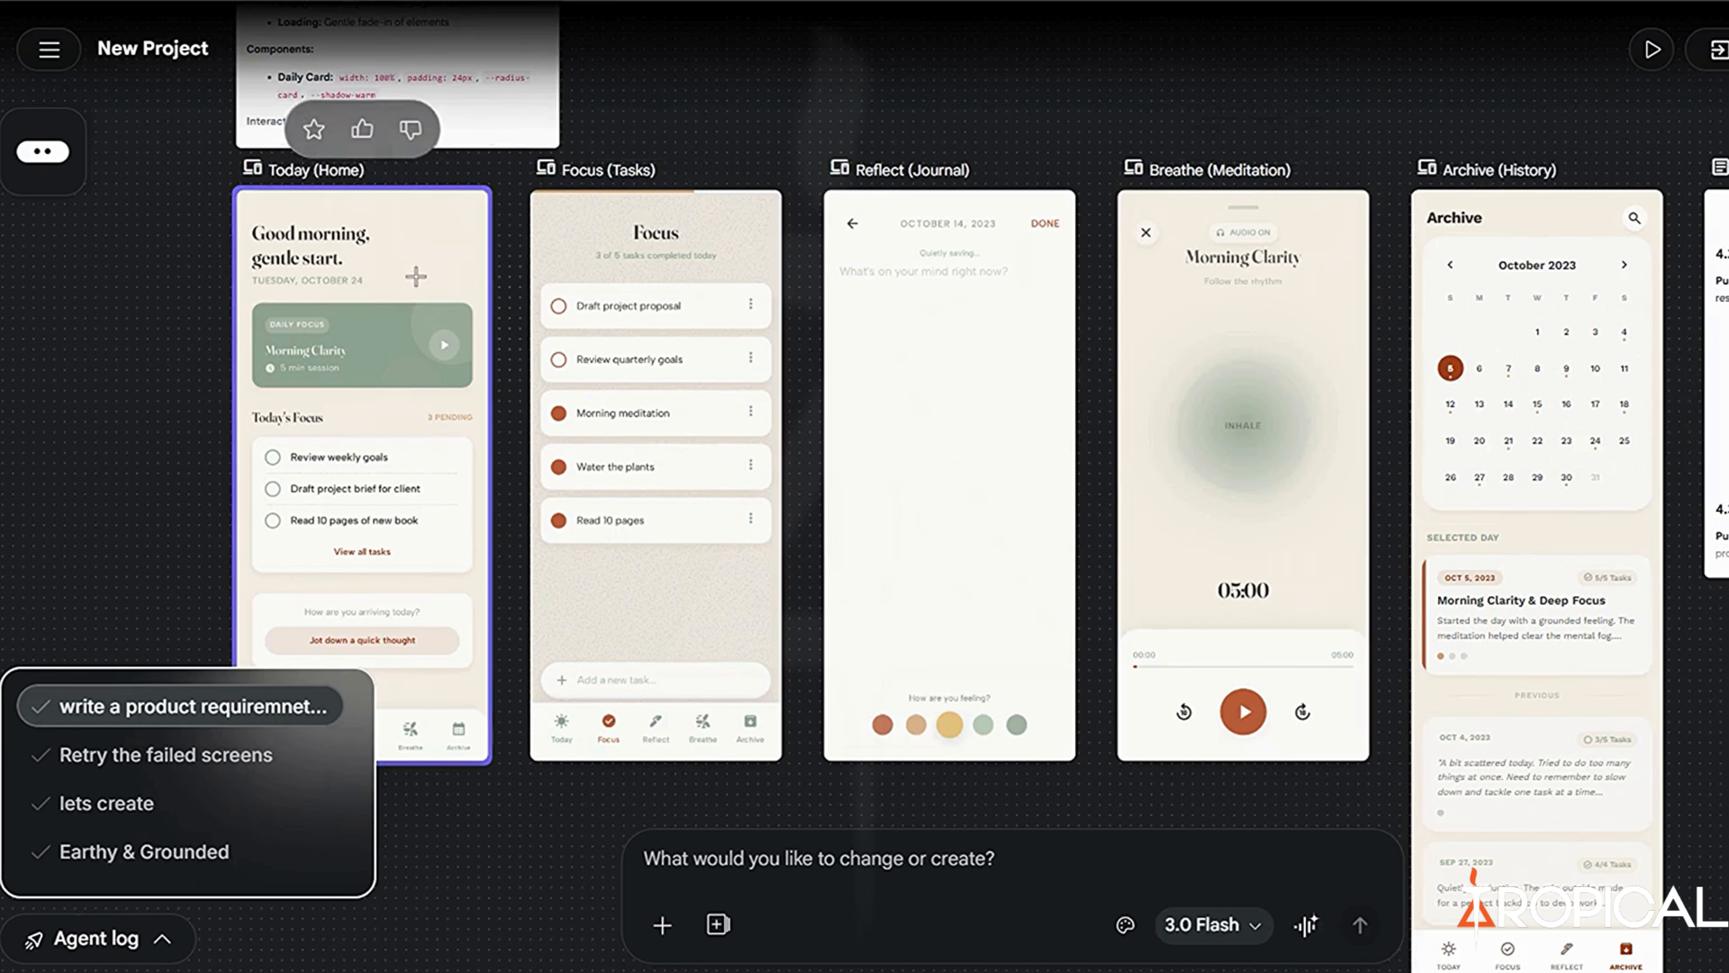
click(378, 265)
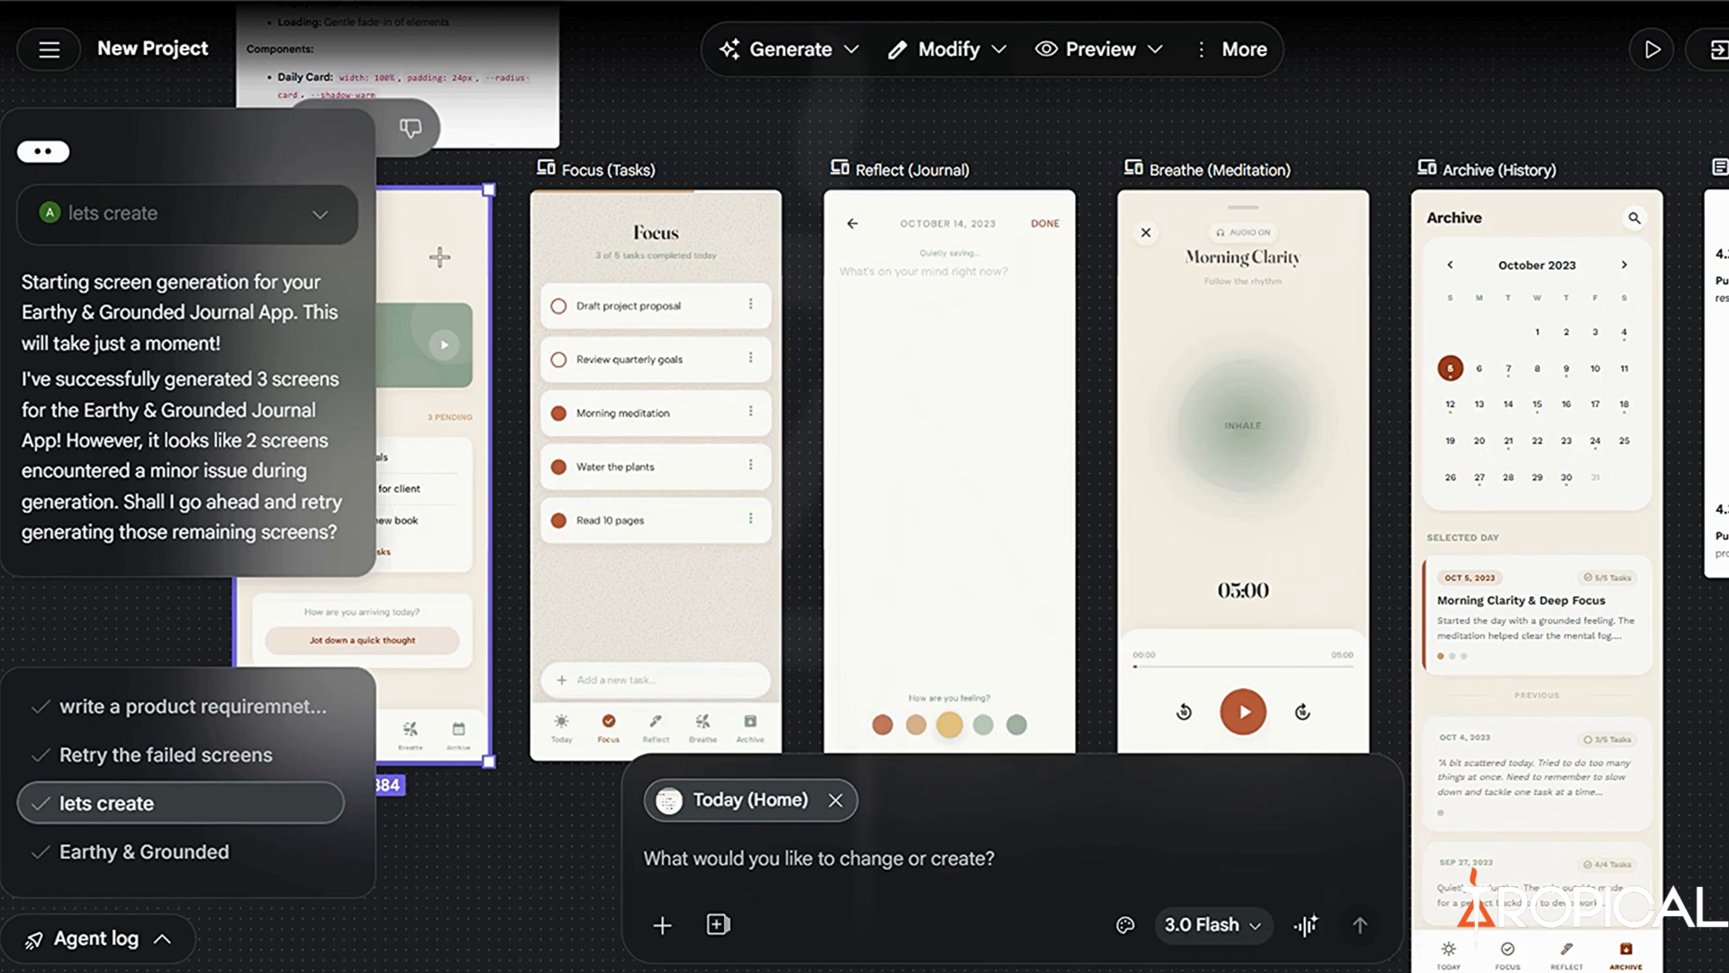
click(1309, 933)
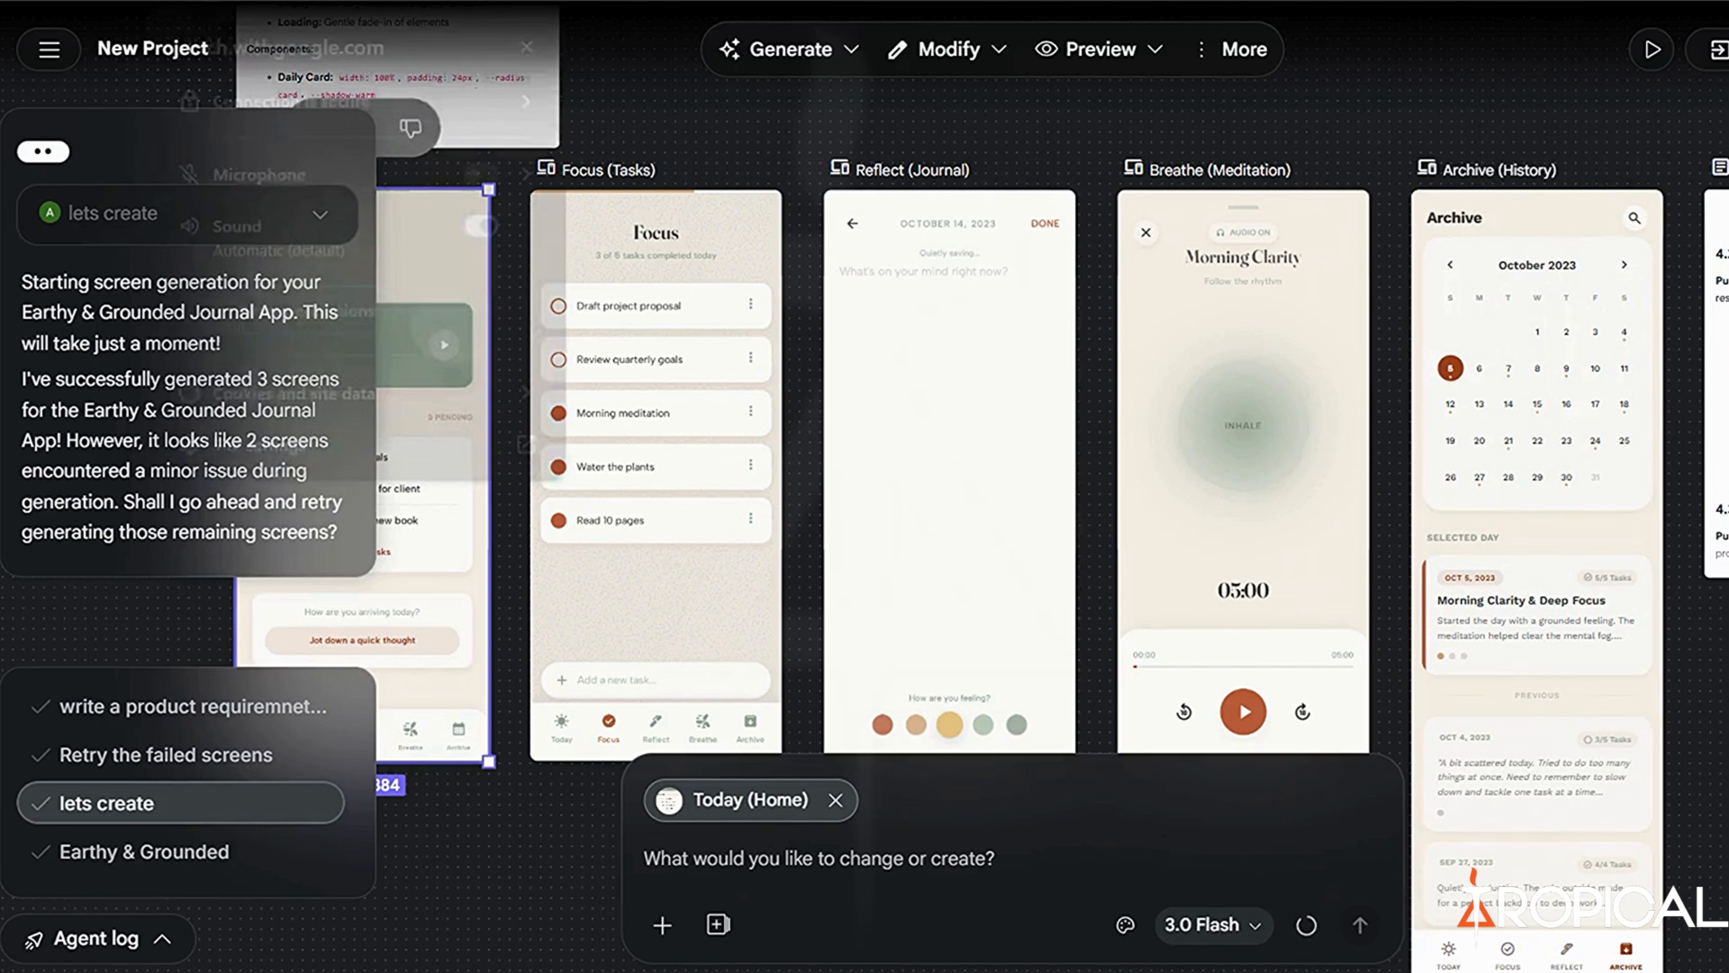
click(489, 172)
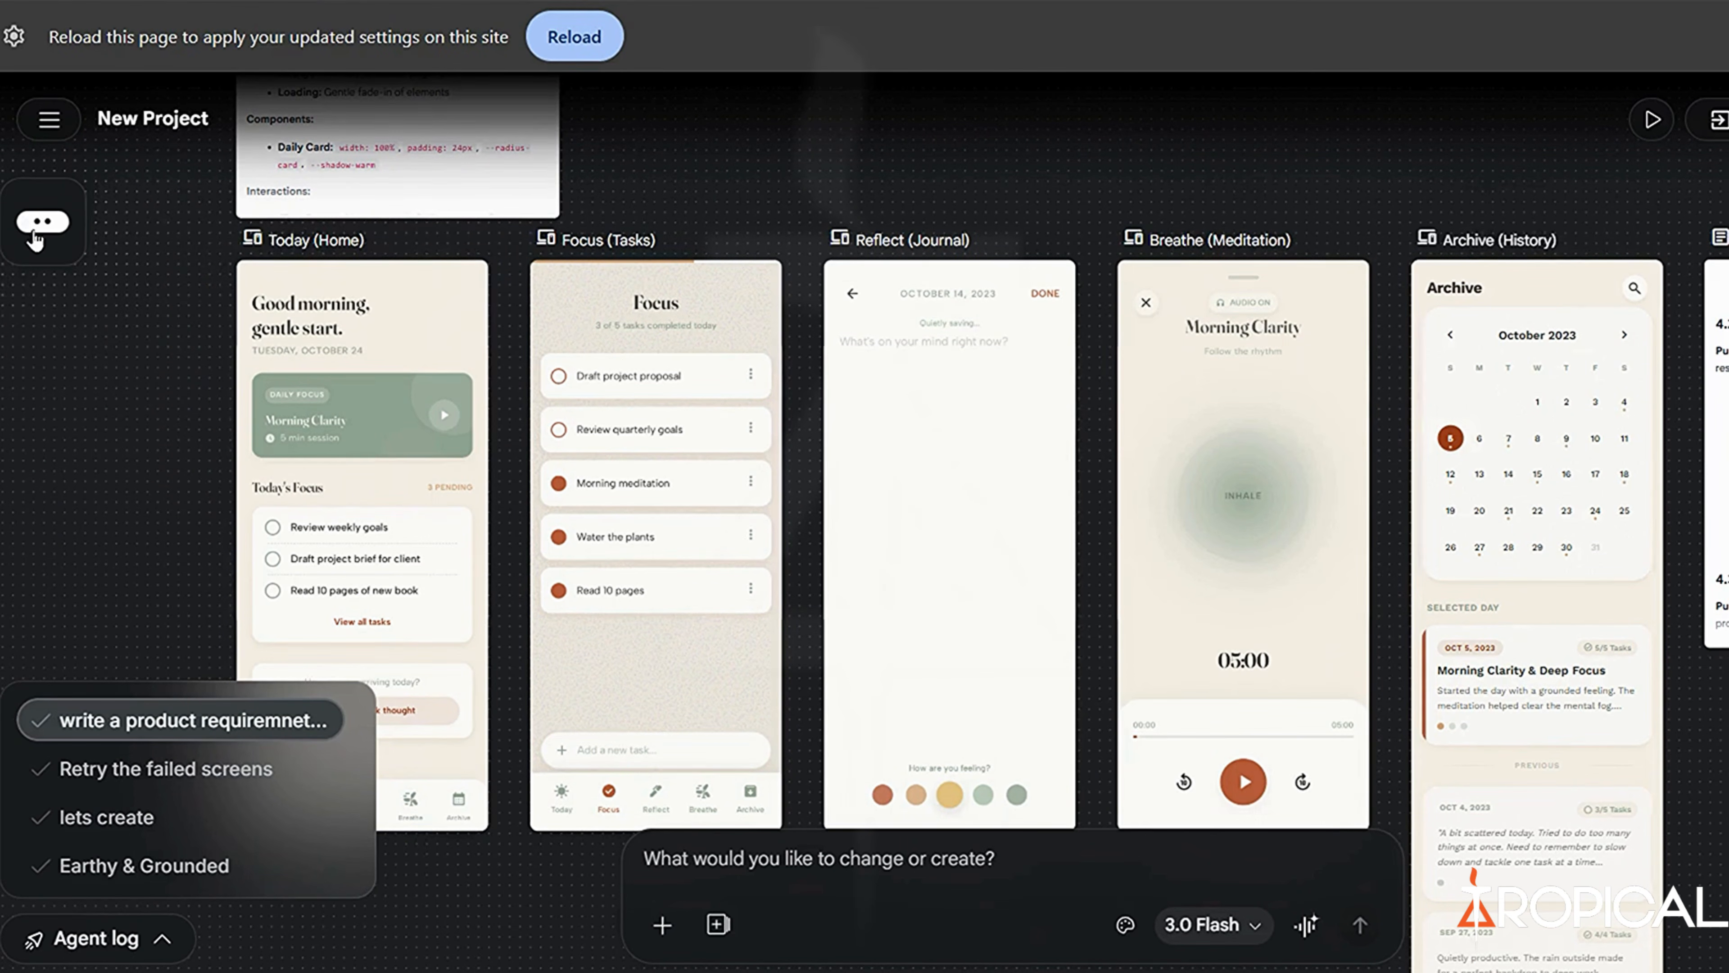
click(33, 231)
click(1305, 926)
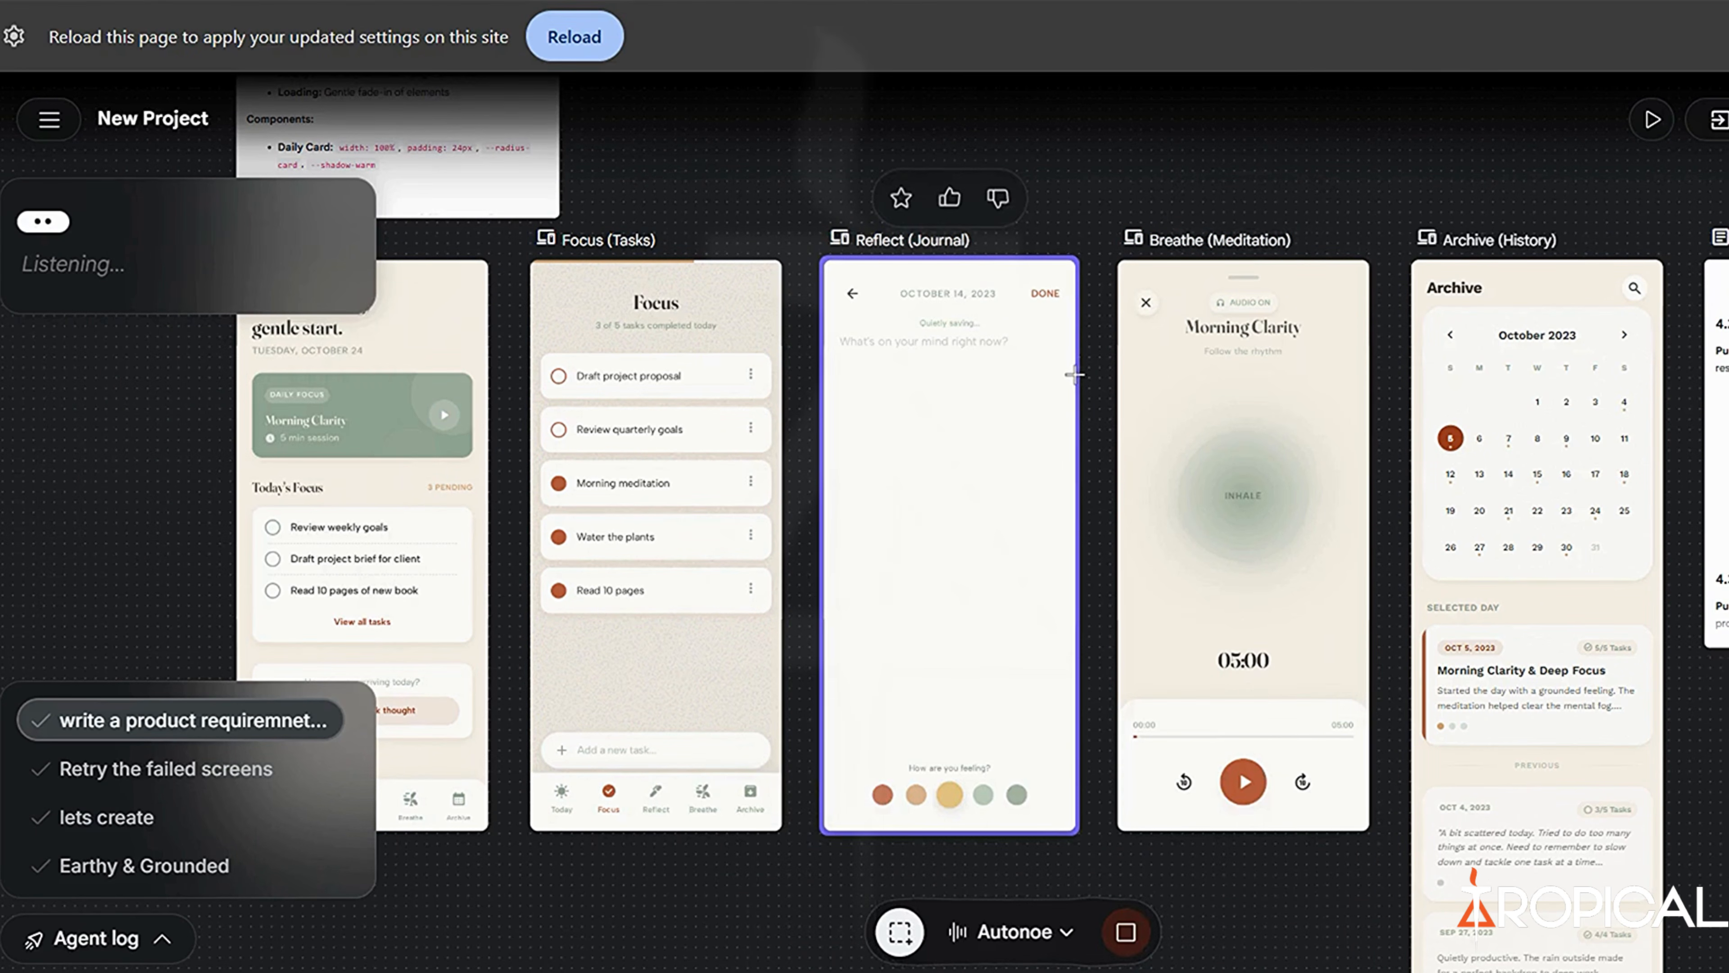
- With the original Today (Home) screen selected, have the voice agent simplify the Daily Focus card's structure and layout, and dismiss the low-battery notice
click(688, 238)
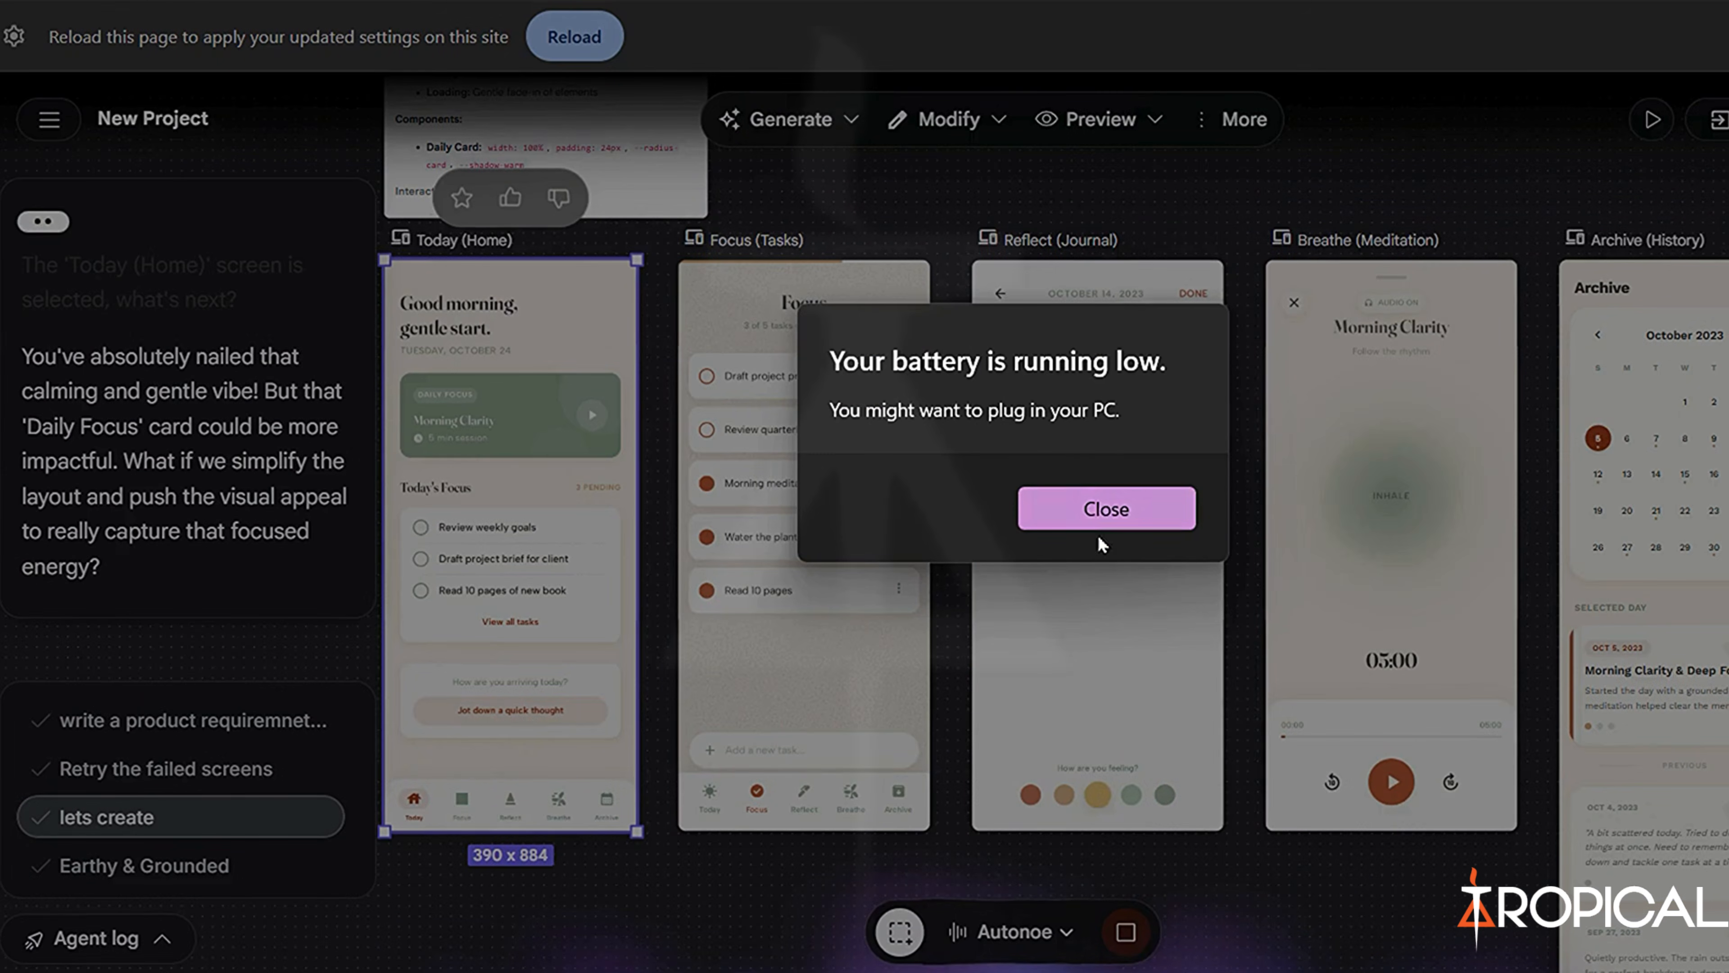
click(1116, 512)
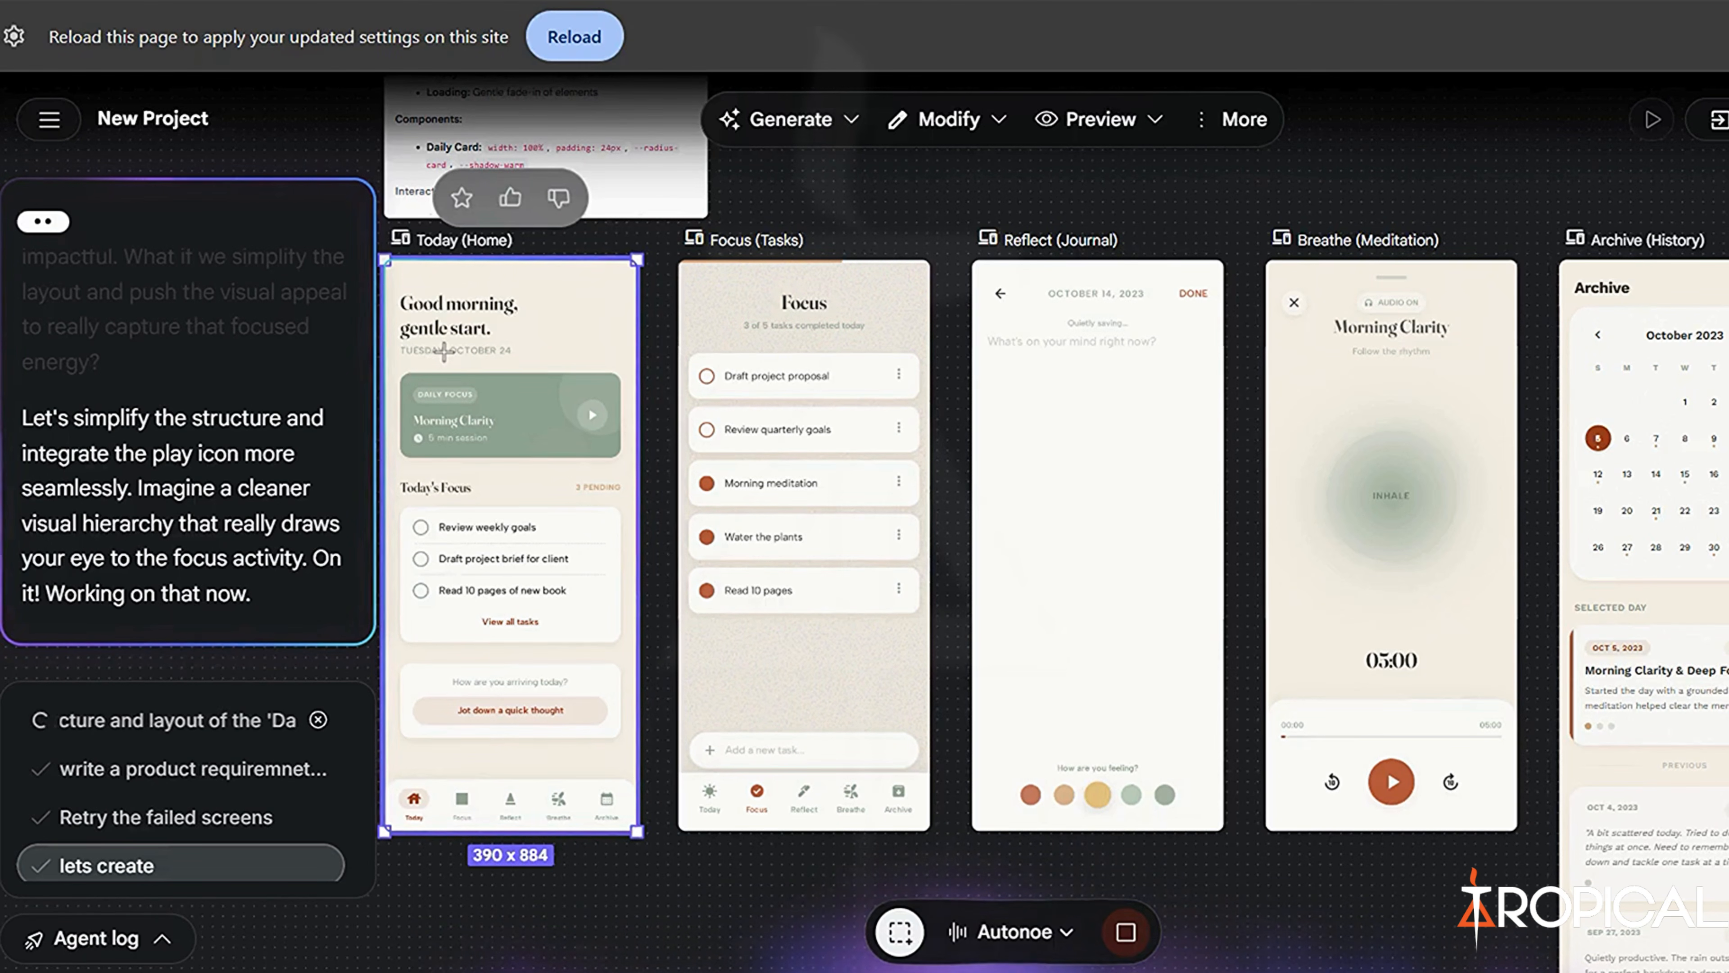
click(812, 609)
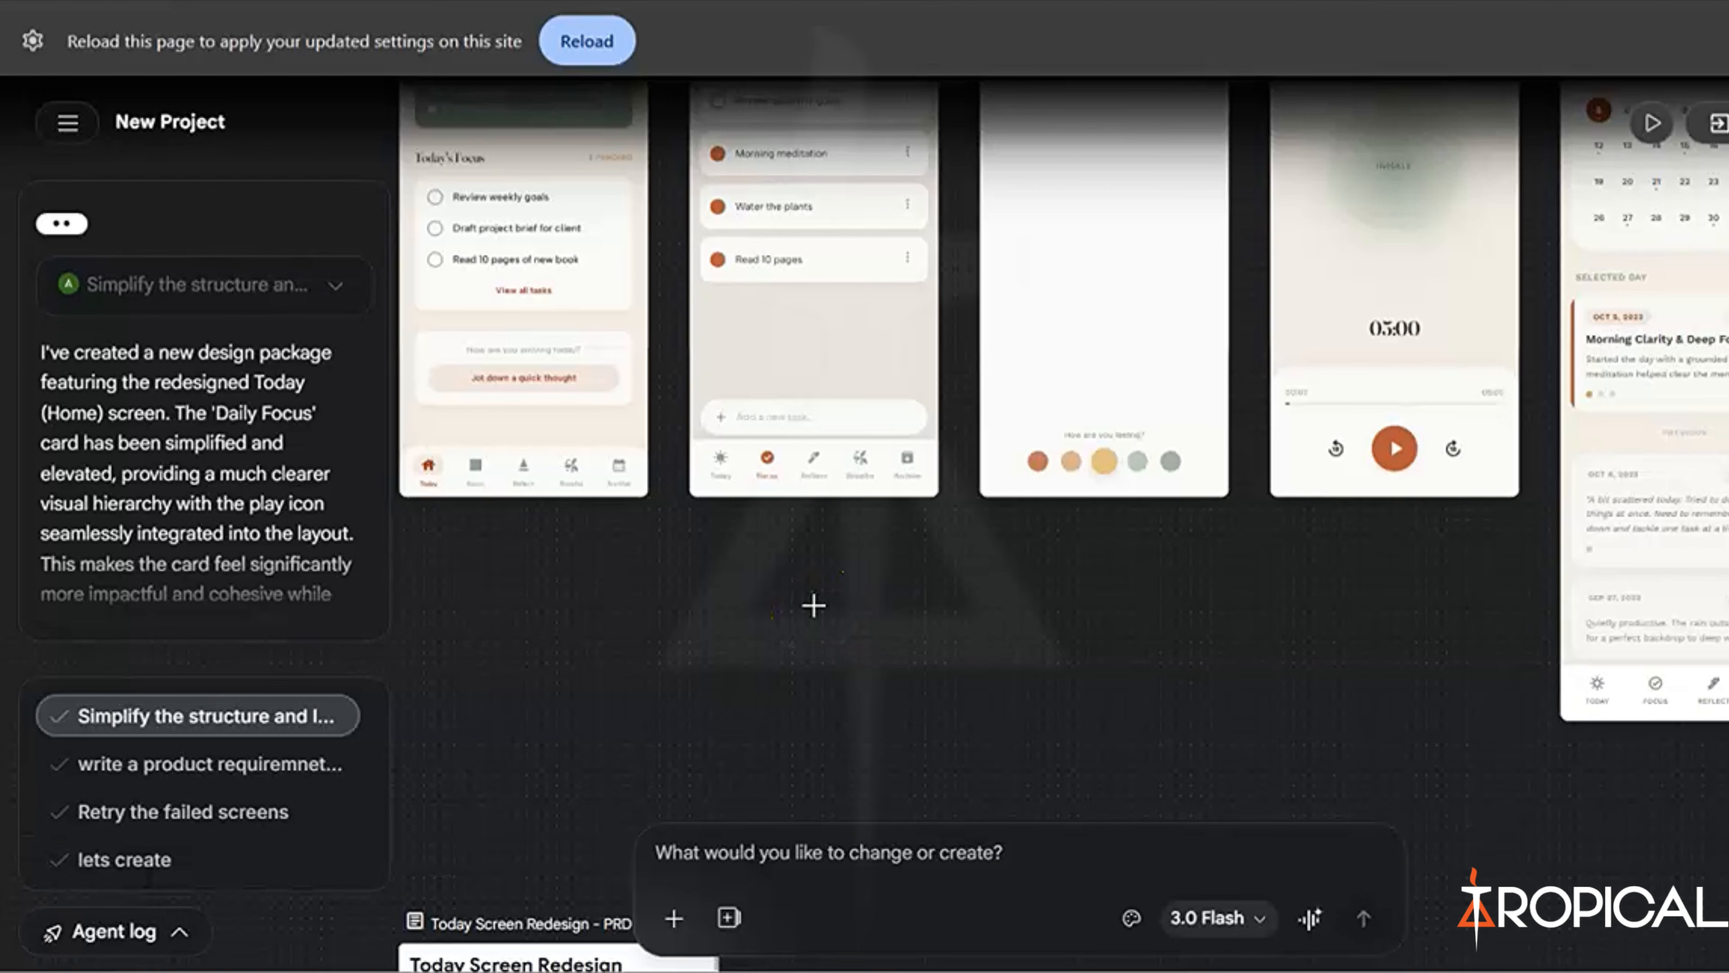
- Examine the redesigned Today (Home) screen and the new Focus Player, Task Detail and New Entry screens on the canvas
click(1055, 543)
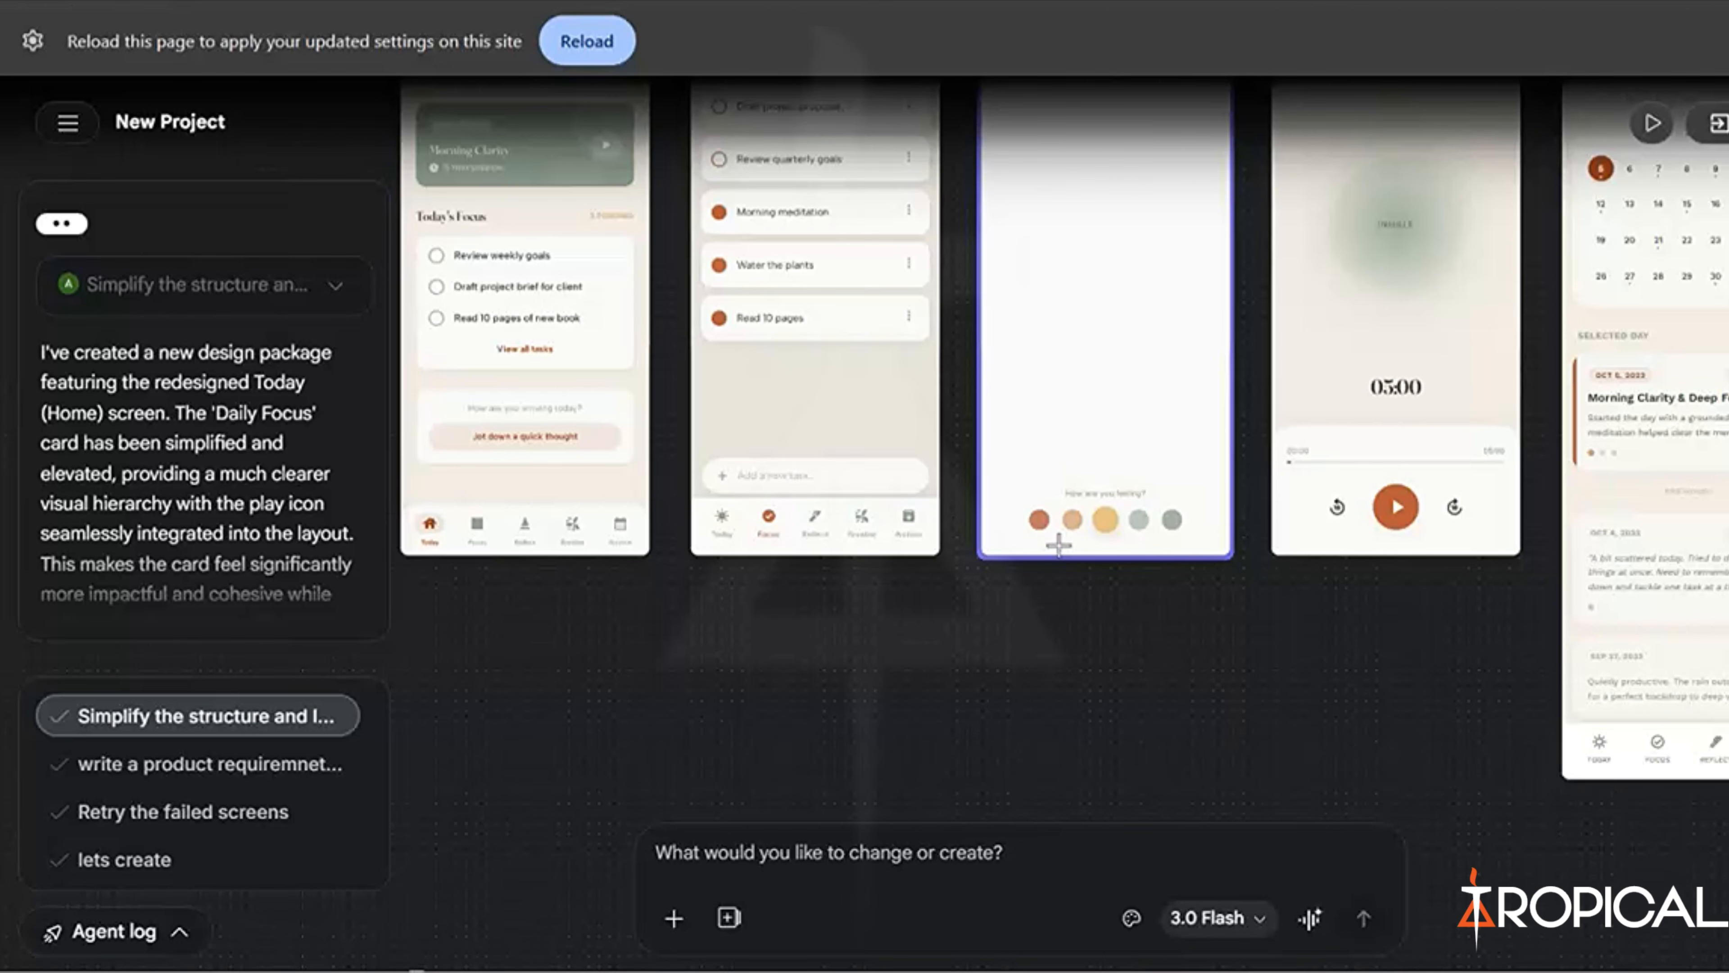
scroll(1059, 545, down, 1)
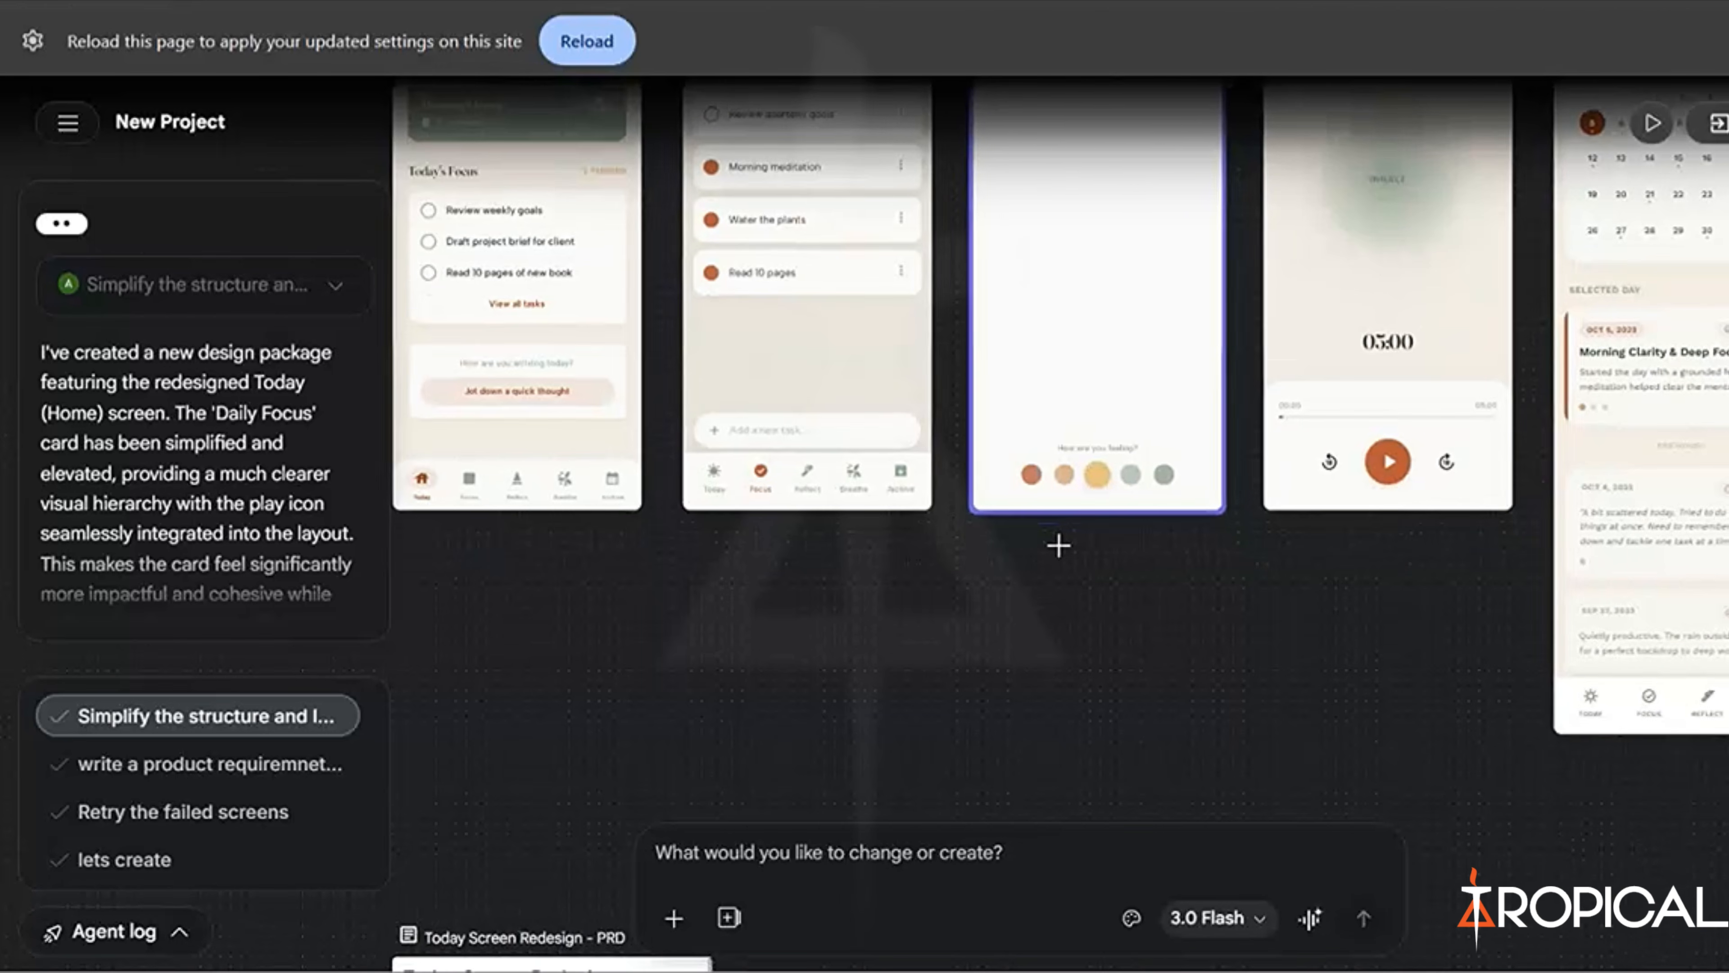
scroll(1058, 544, left, 1)
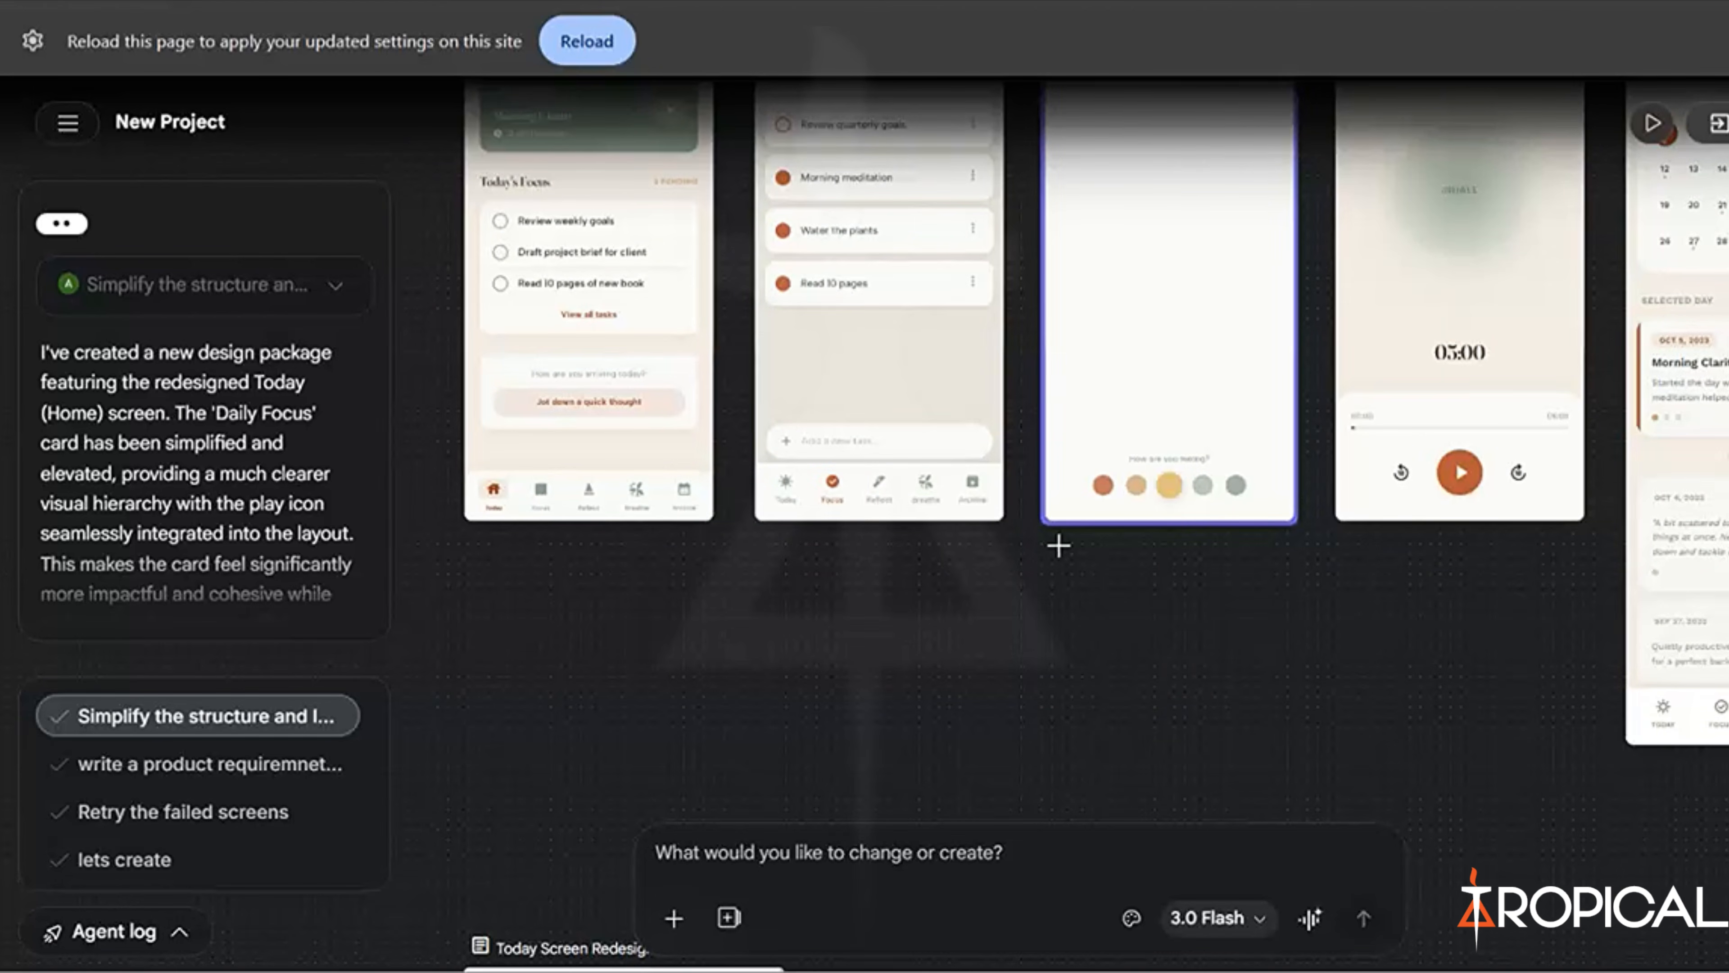
scroll(1058, 545, down, 10)
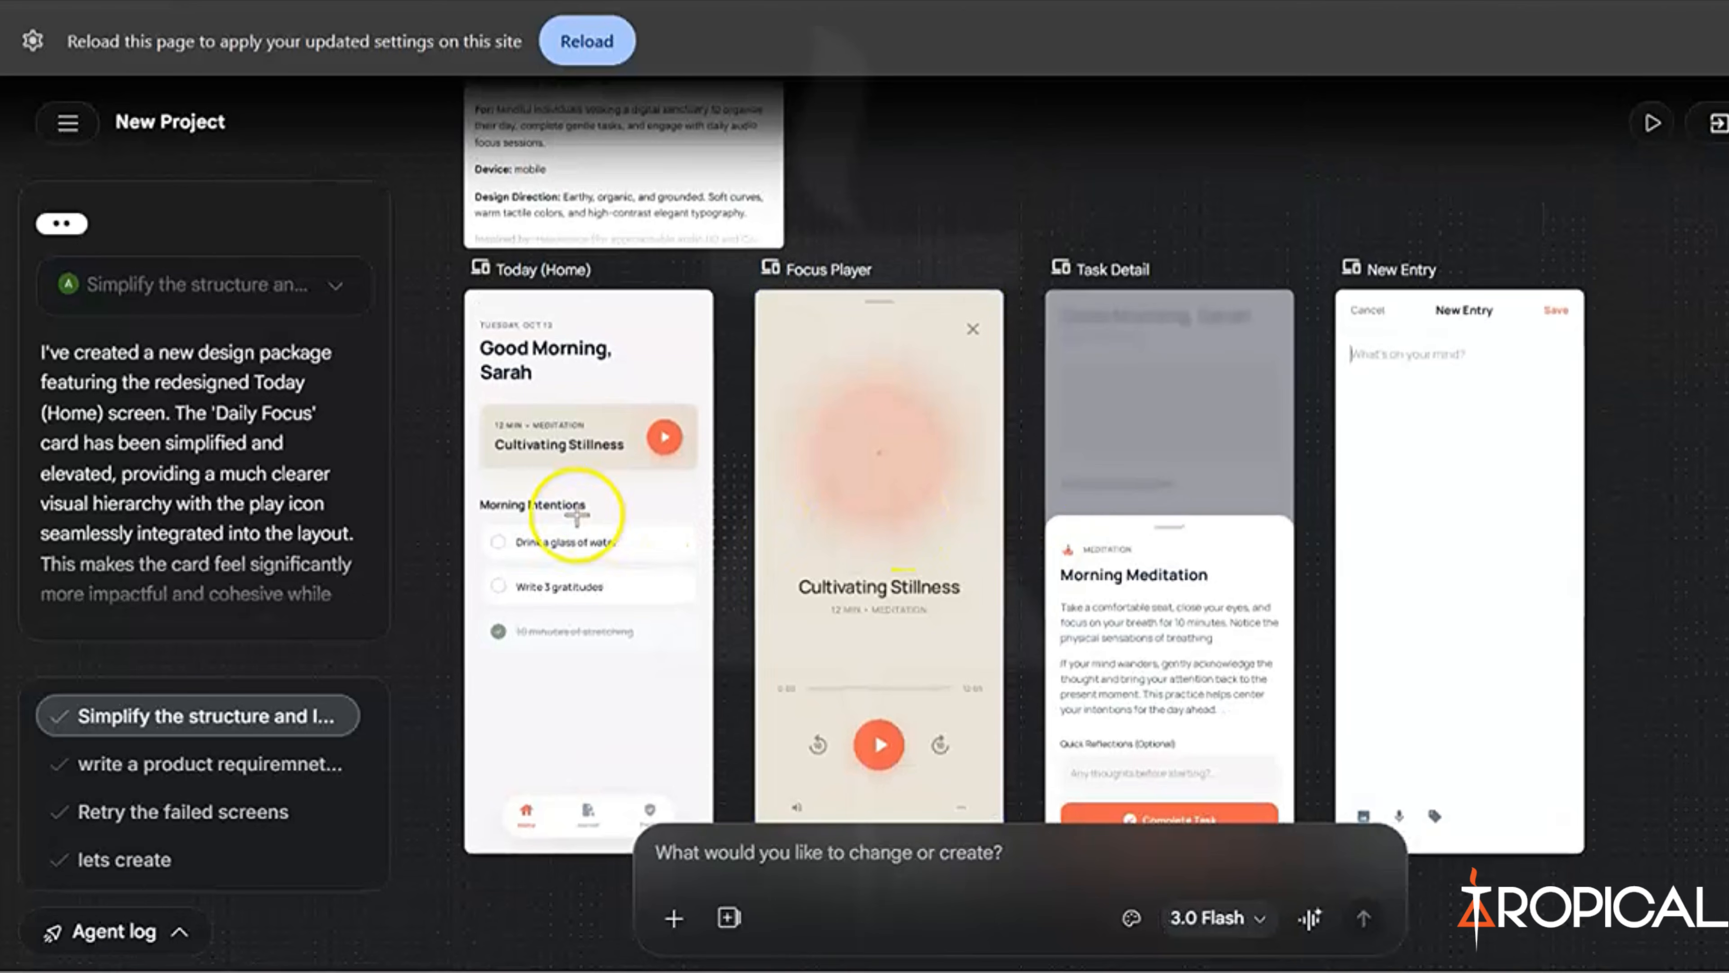
click(1402, 593)
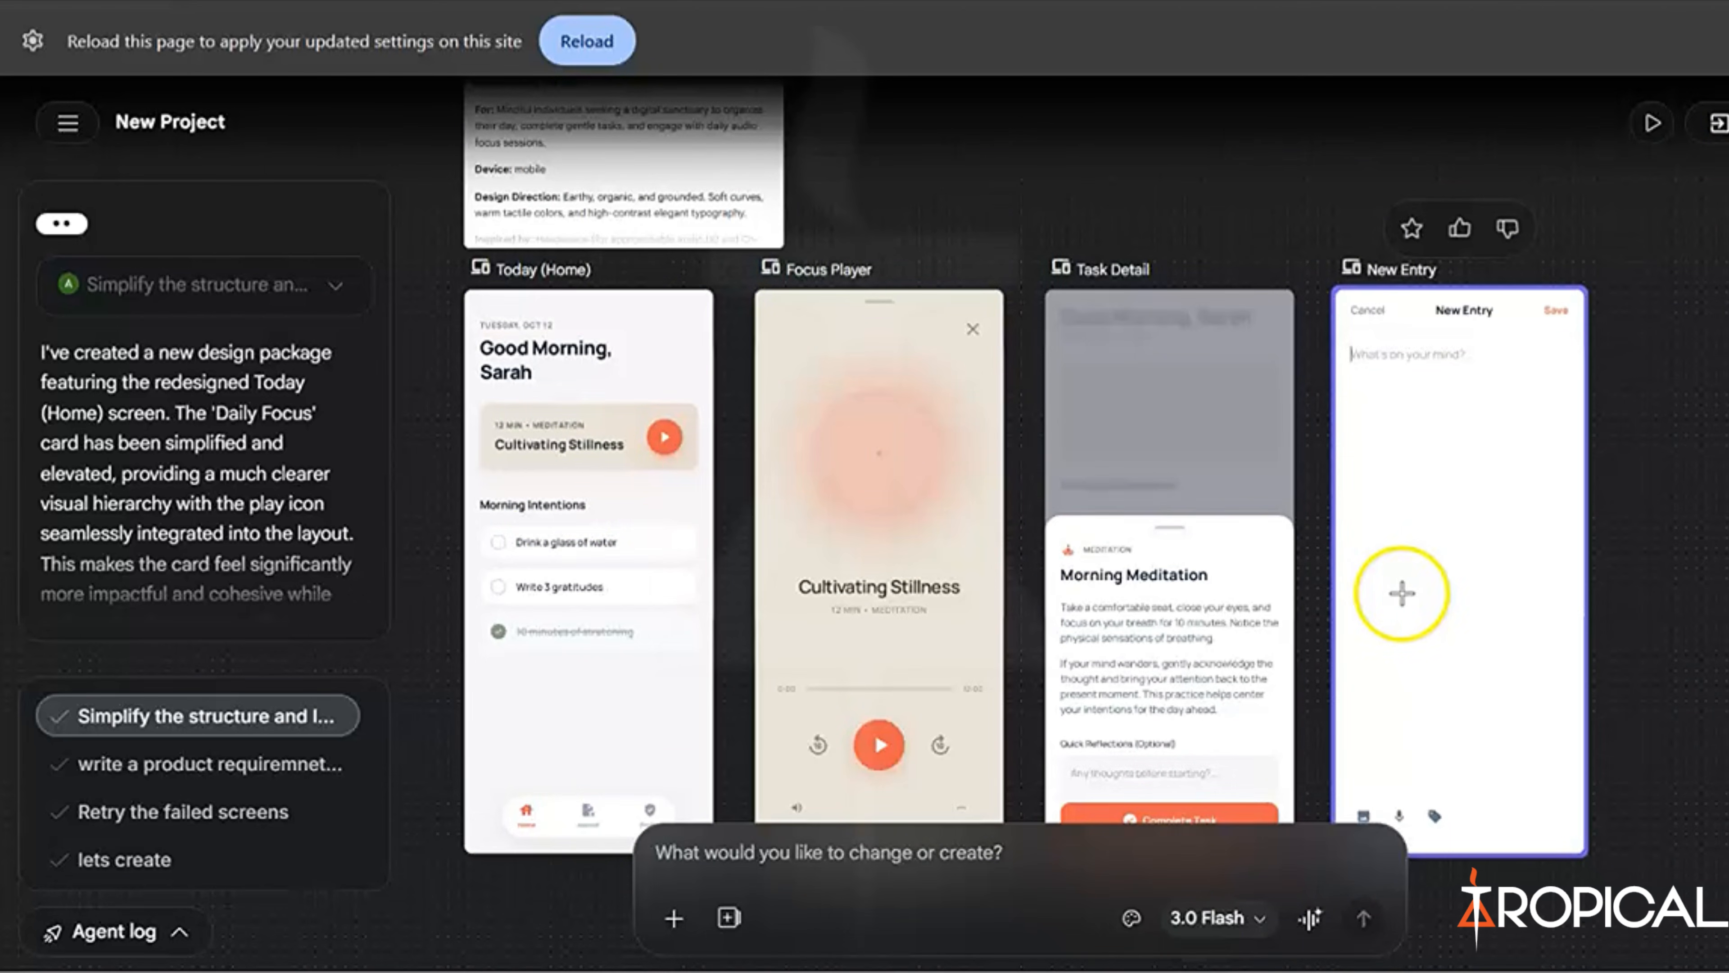
scroll(1405, 597, down, 2)
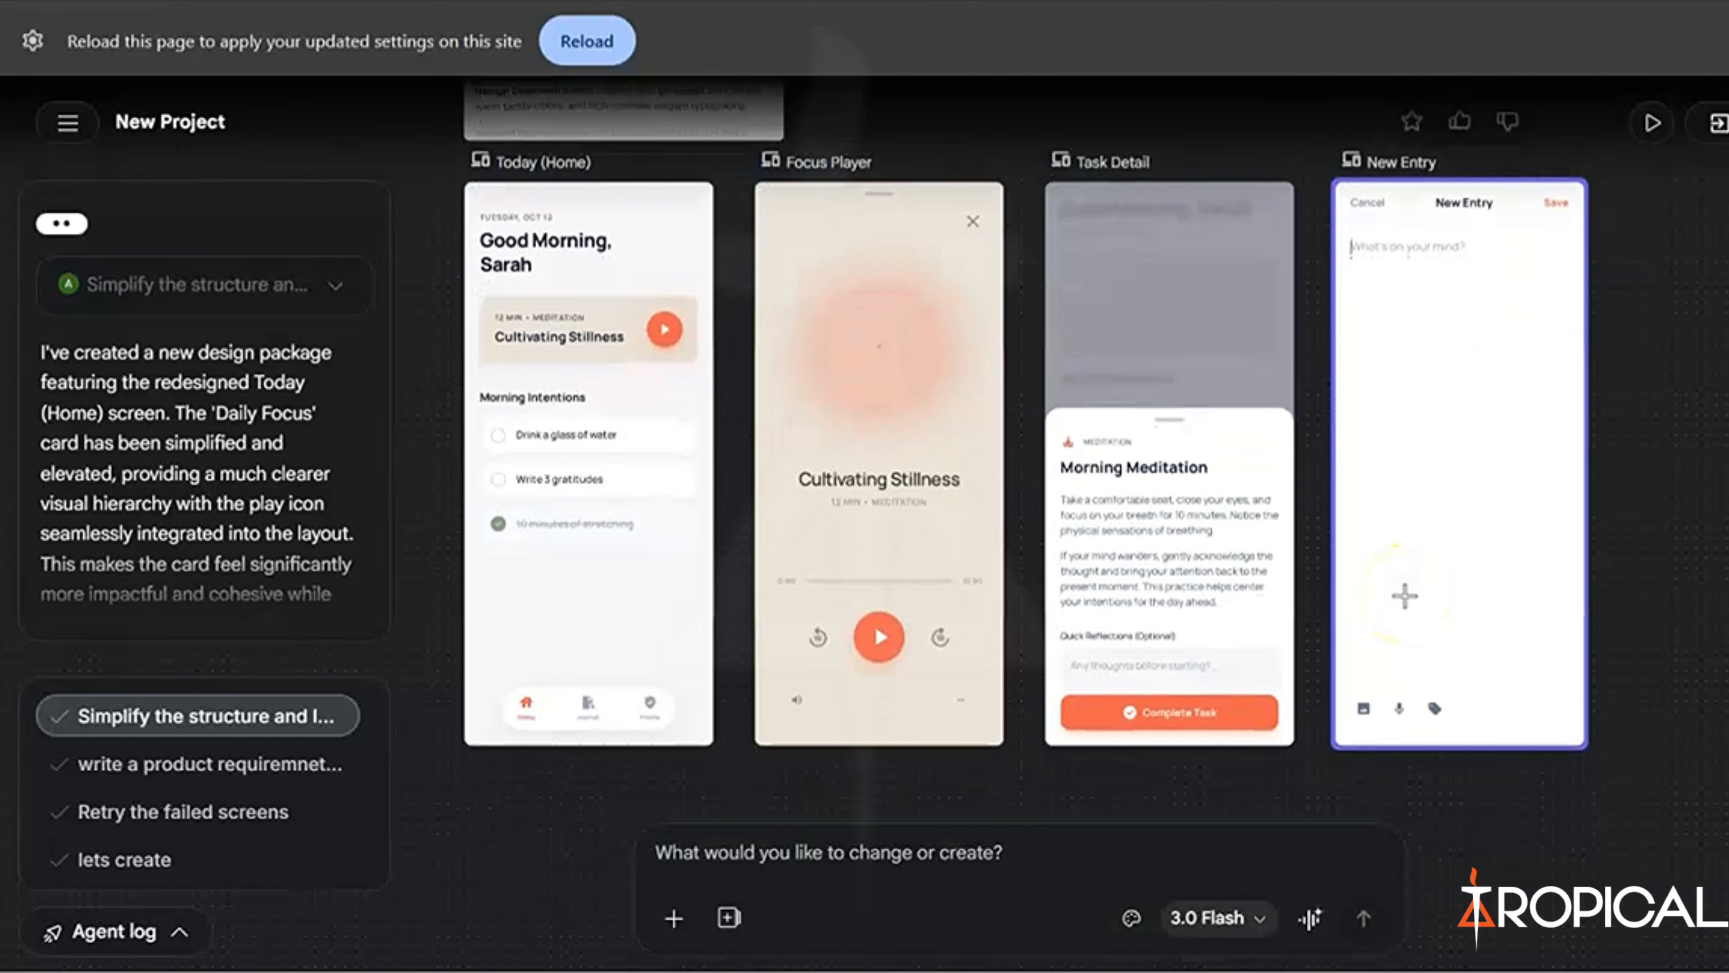
scroll(1232, 452, up, 3)
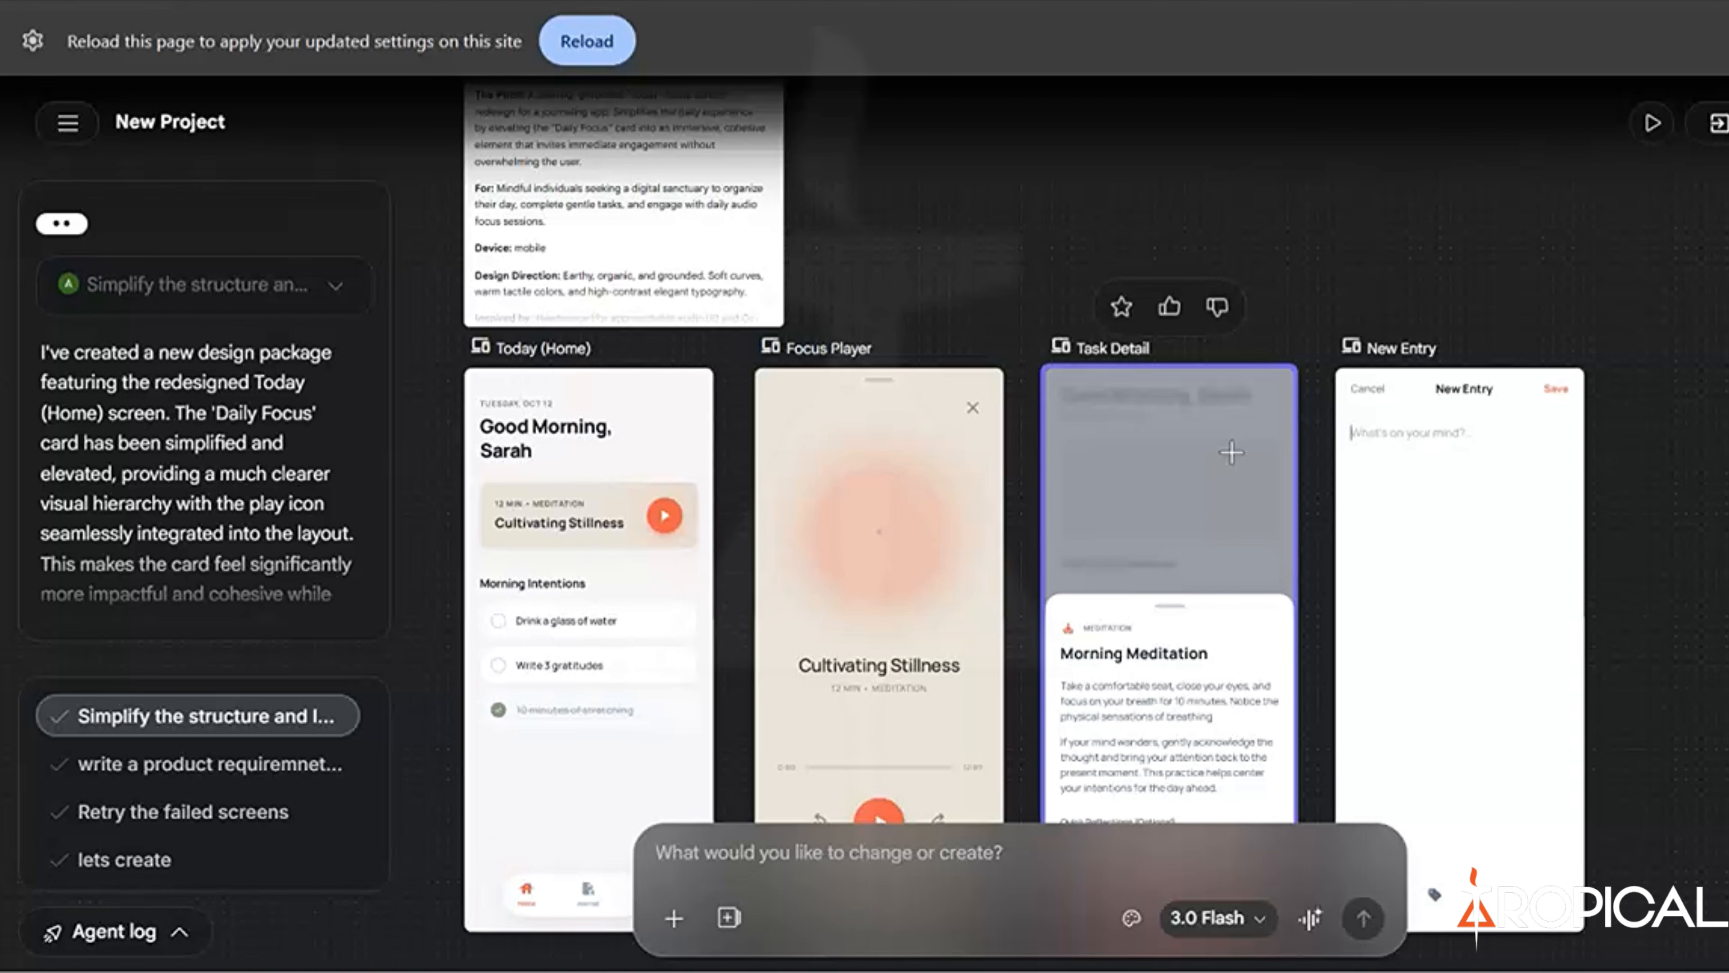
- Return to the original set of app screens, open them as an interactive prototype and dismiss the welcome message
click(1098, 312)
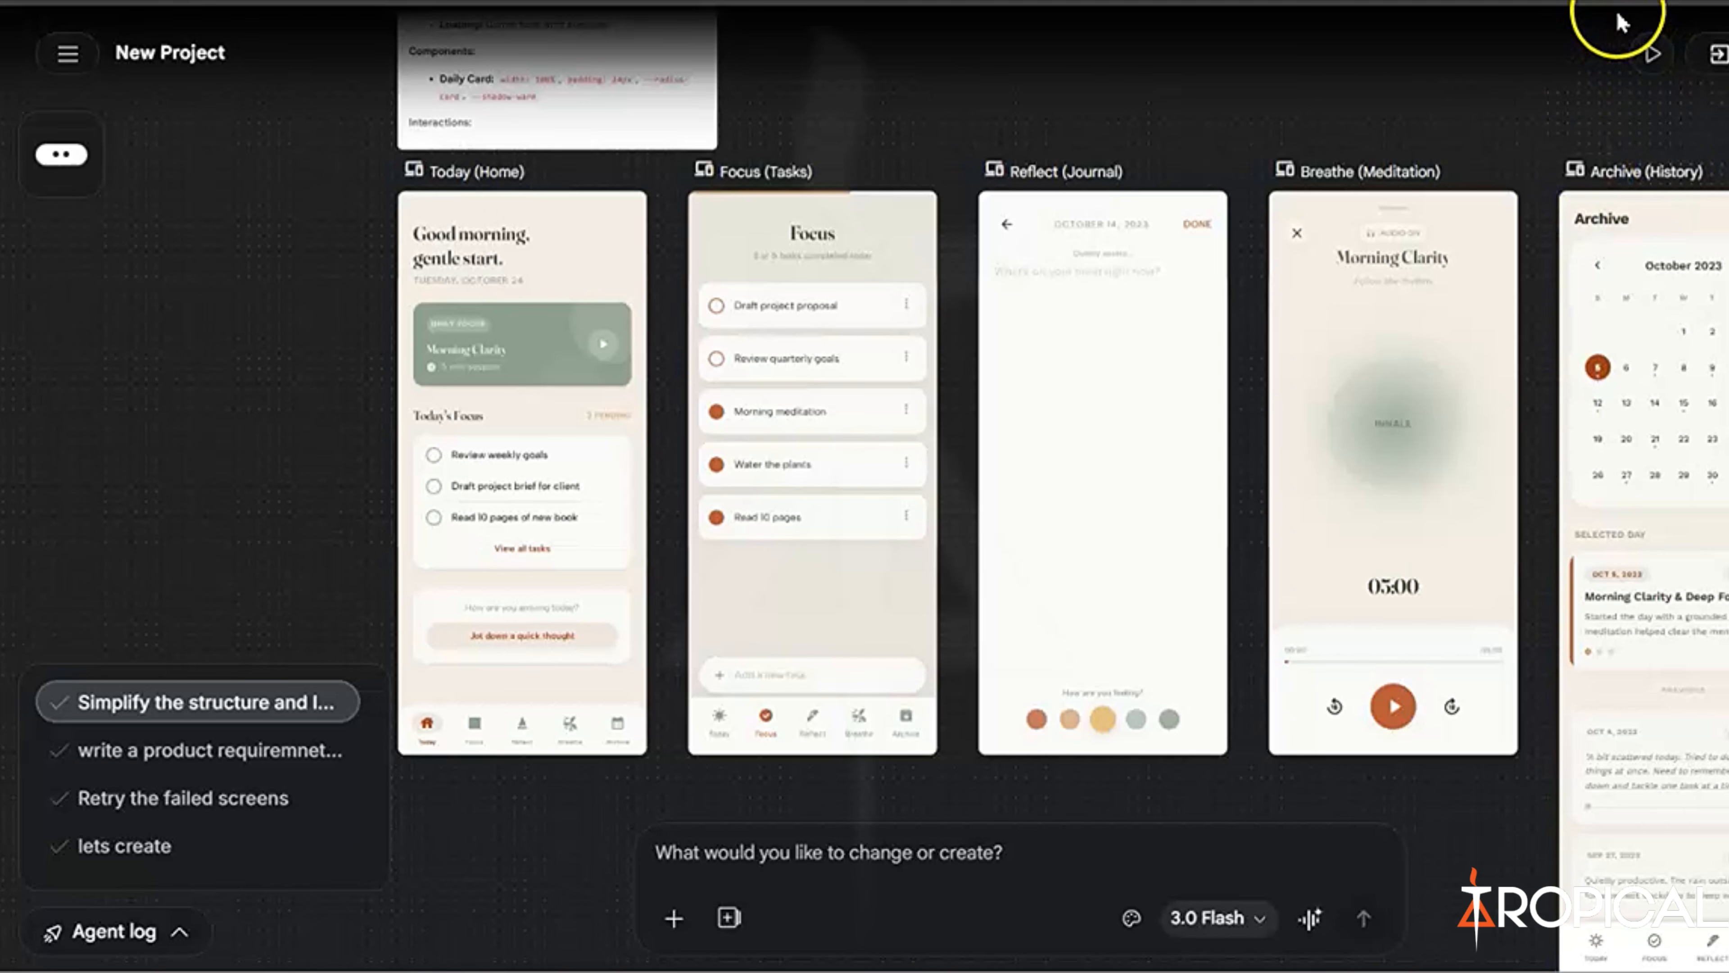
click(1649, 55)
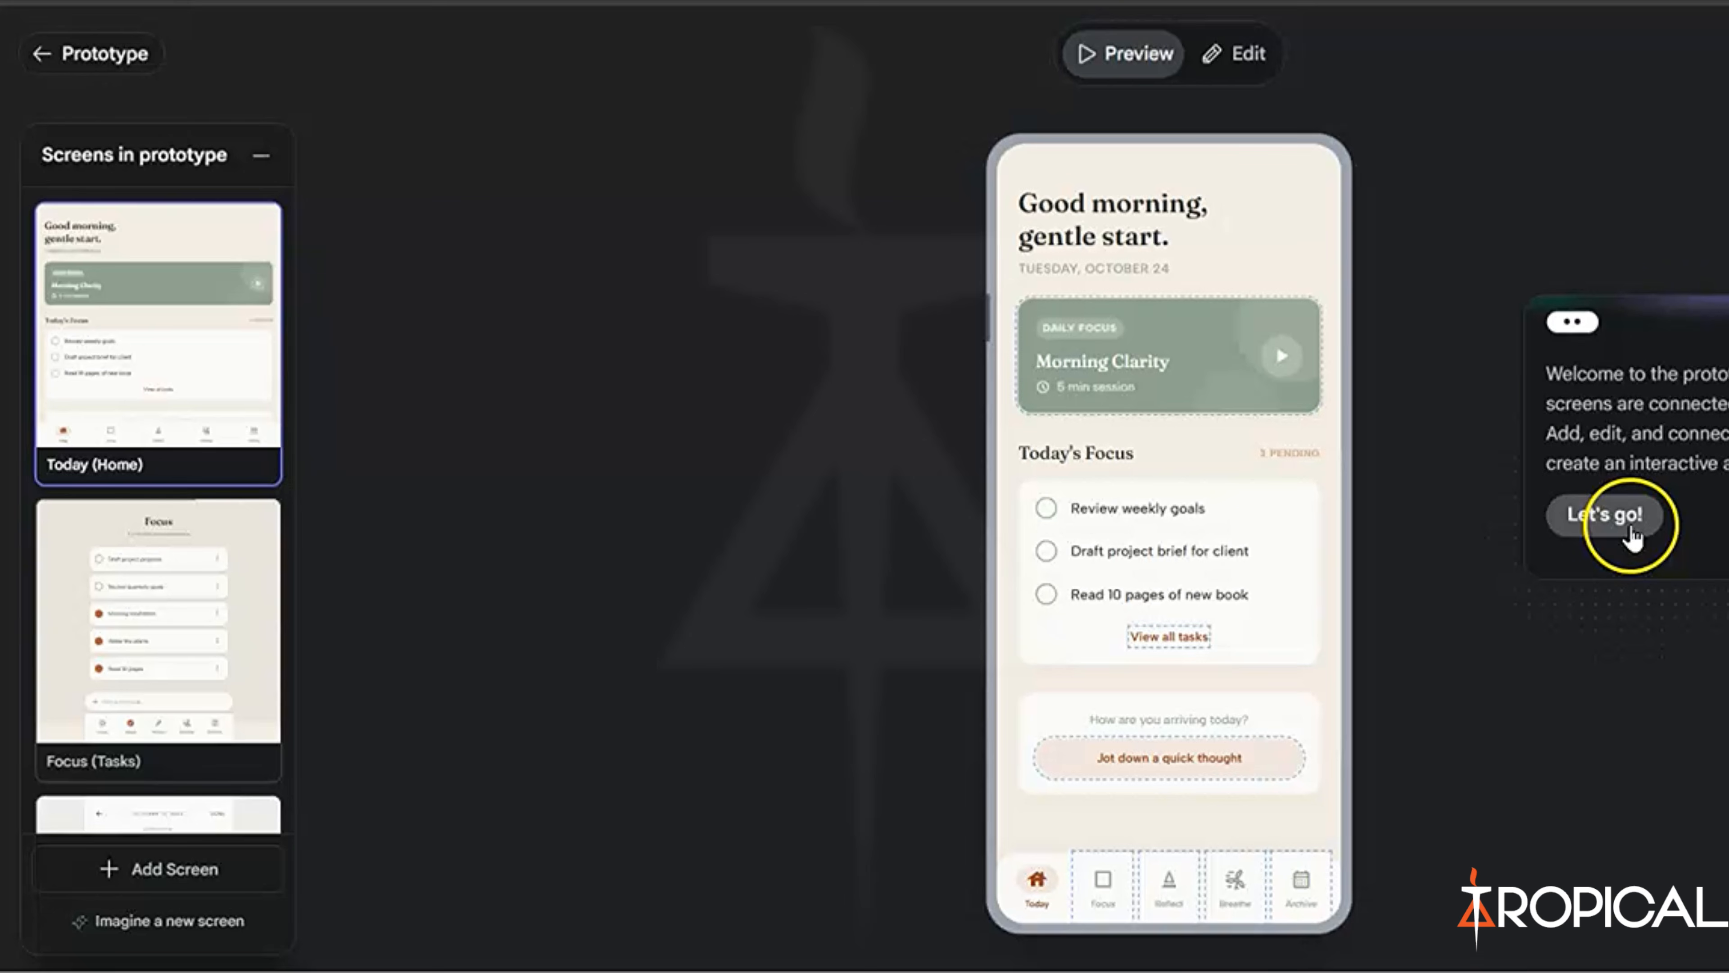
click(1607, 518)
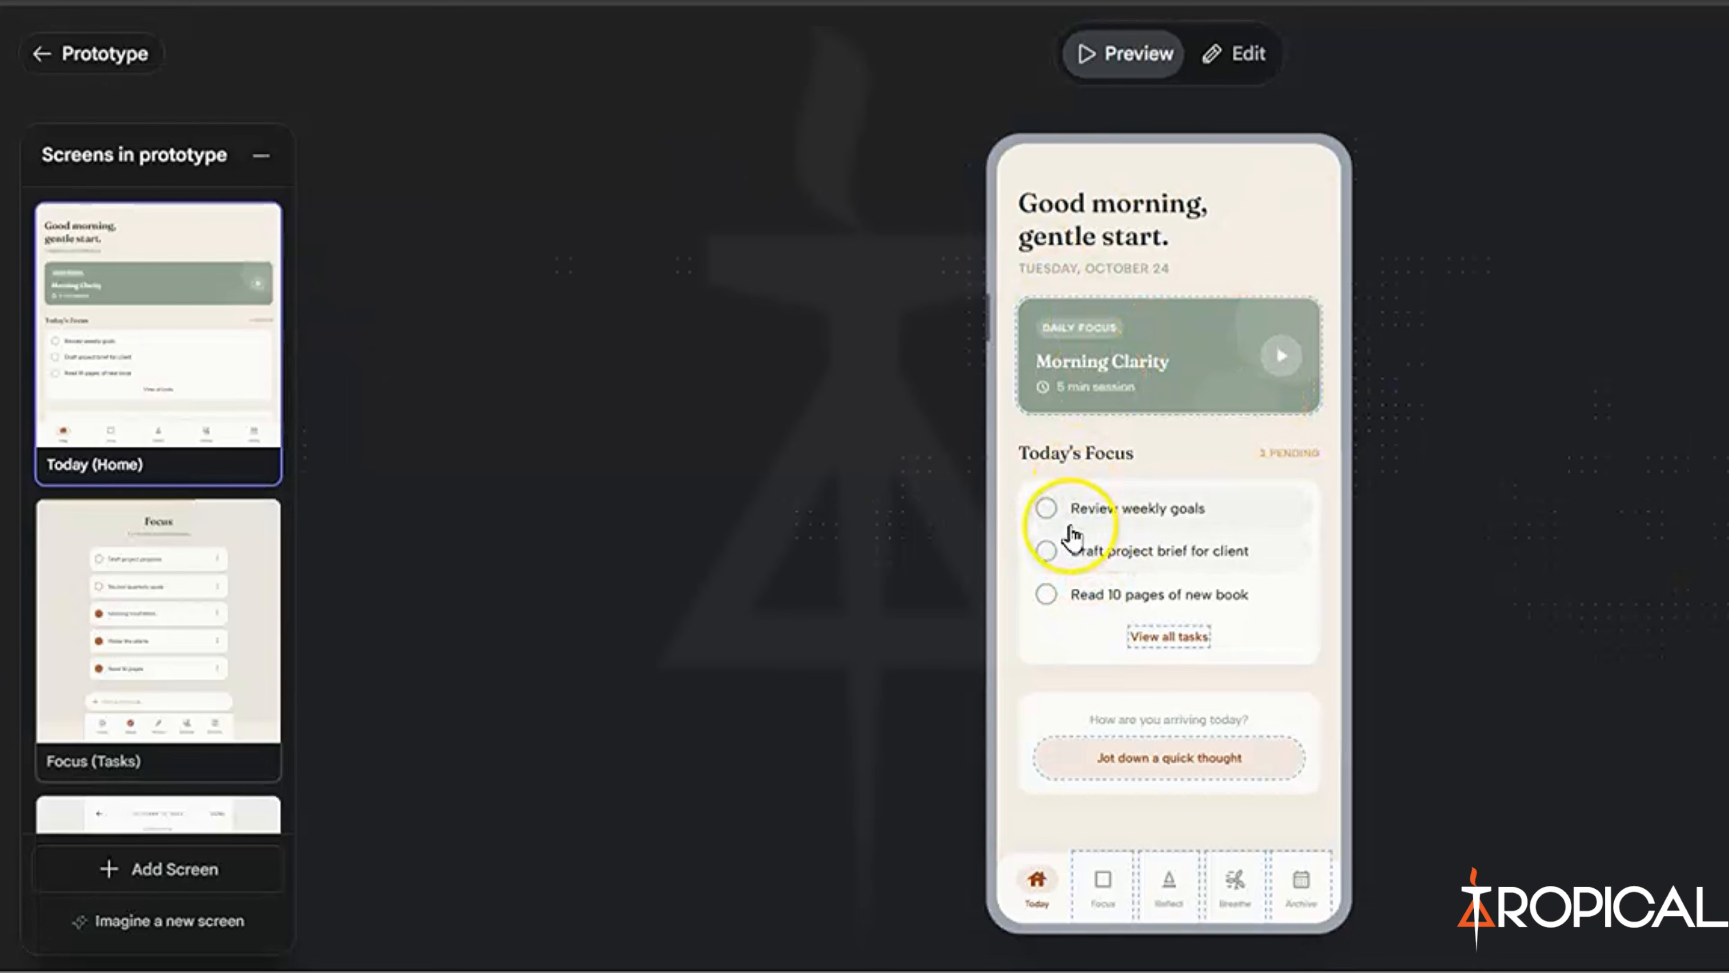
- Test the "Review weekly goals" checkbox on the prototype's Today screen and follow its navigation to the Focus screen
click(1047, 507)
click(1045, 511)
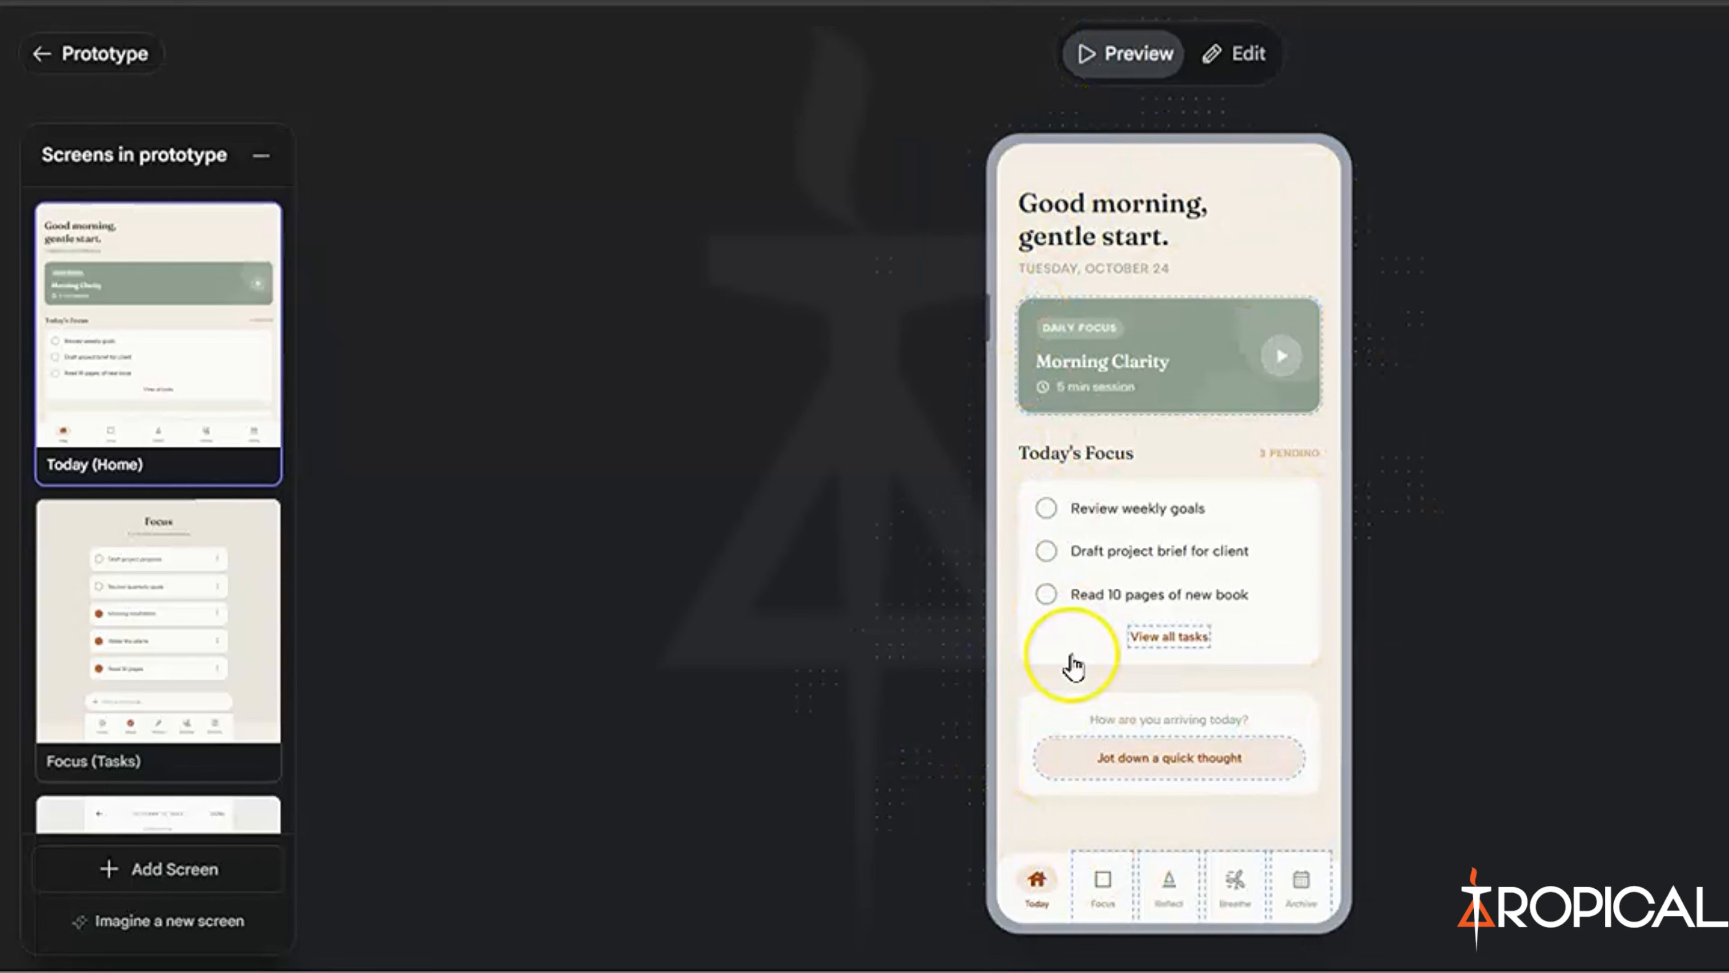
click(1107, 898)
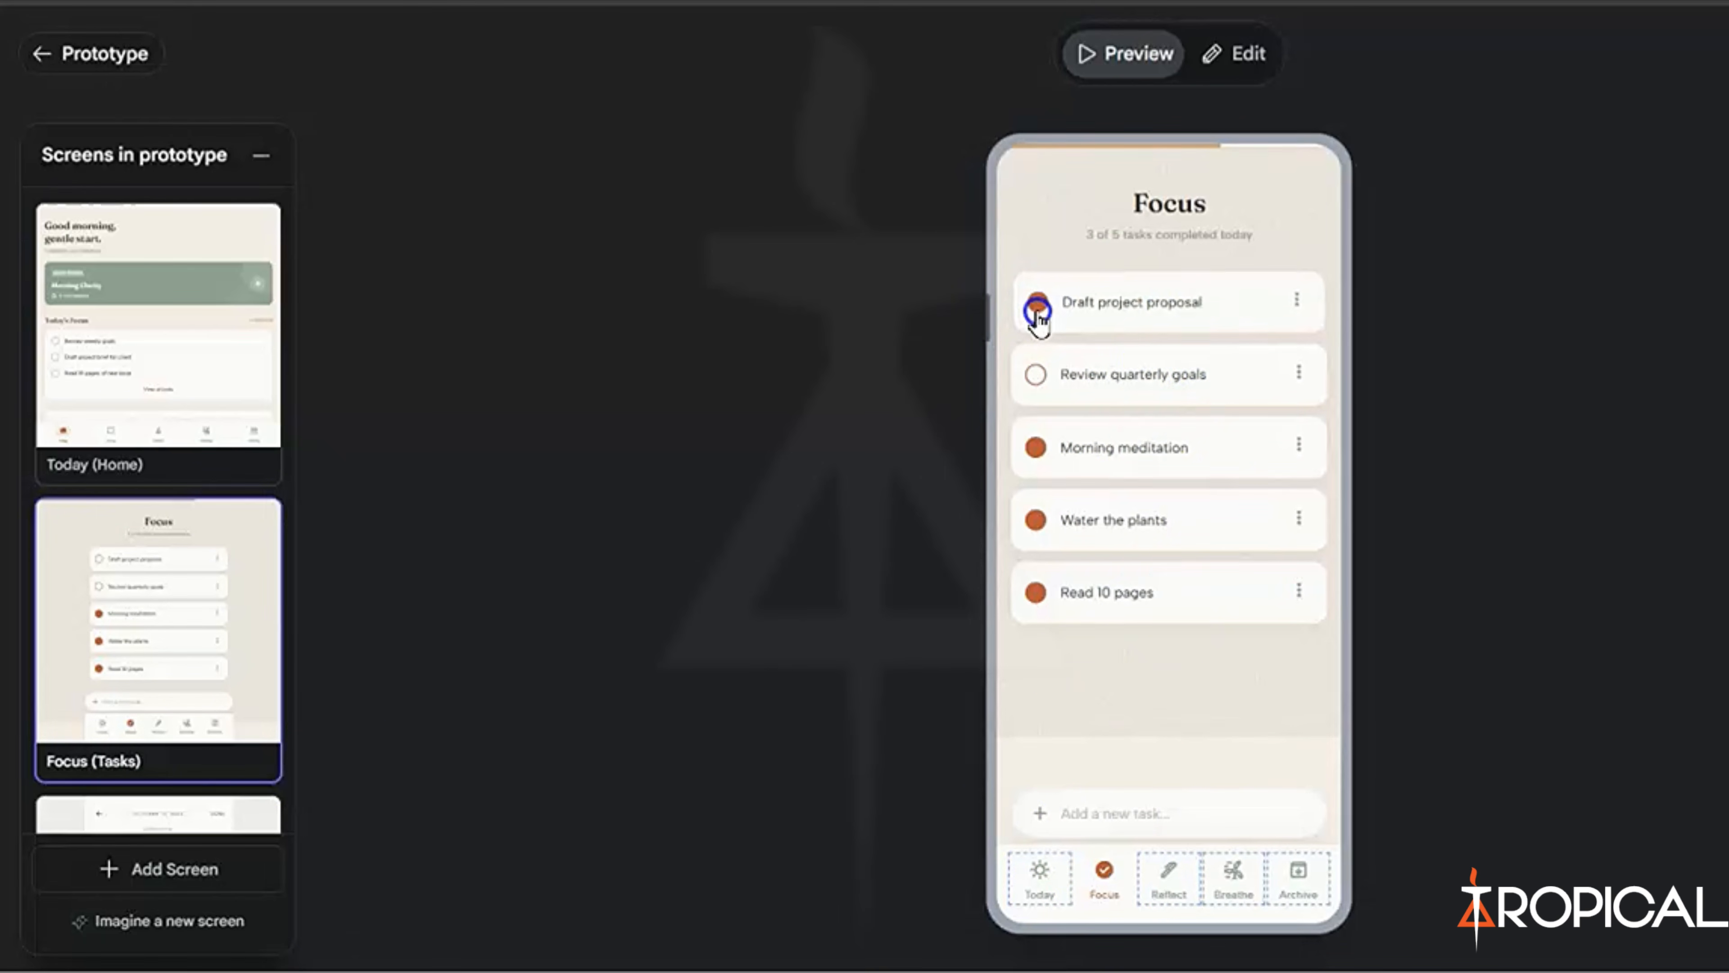
- Open the Reflect (Journal) screen in the prototype and test its mood choices and Done link
click(1157, 884)
click(1125, 284)
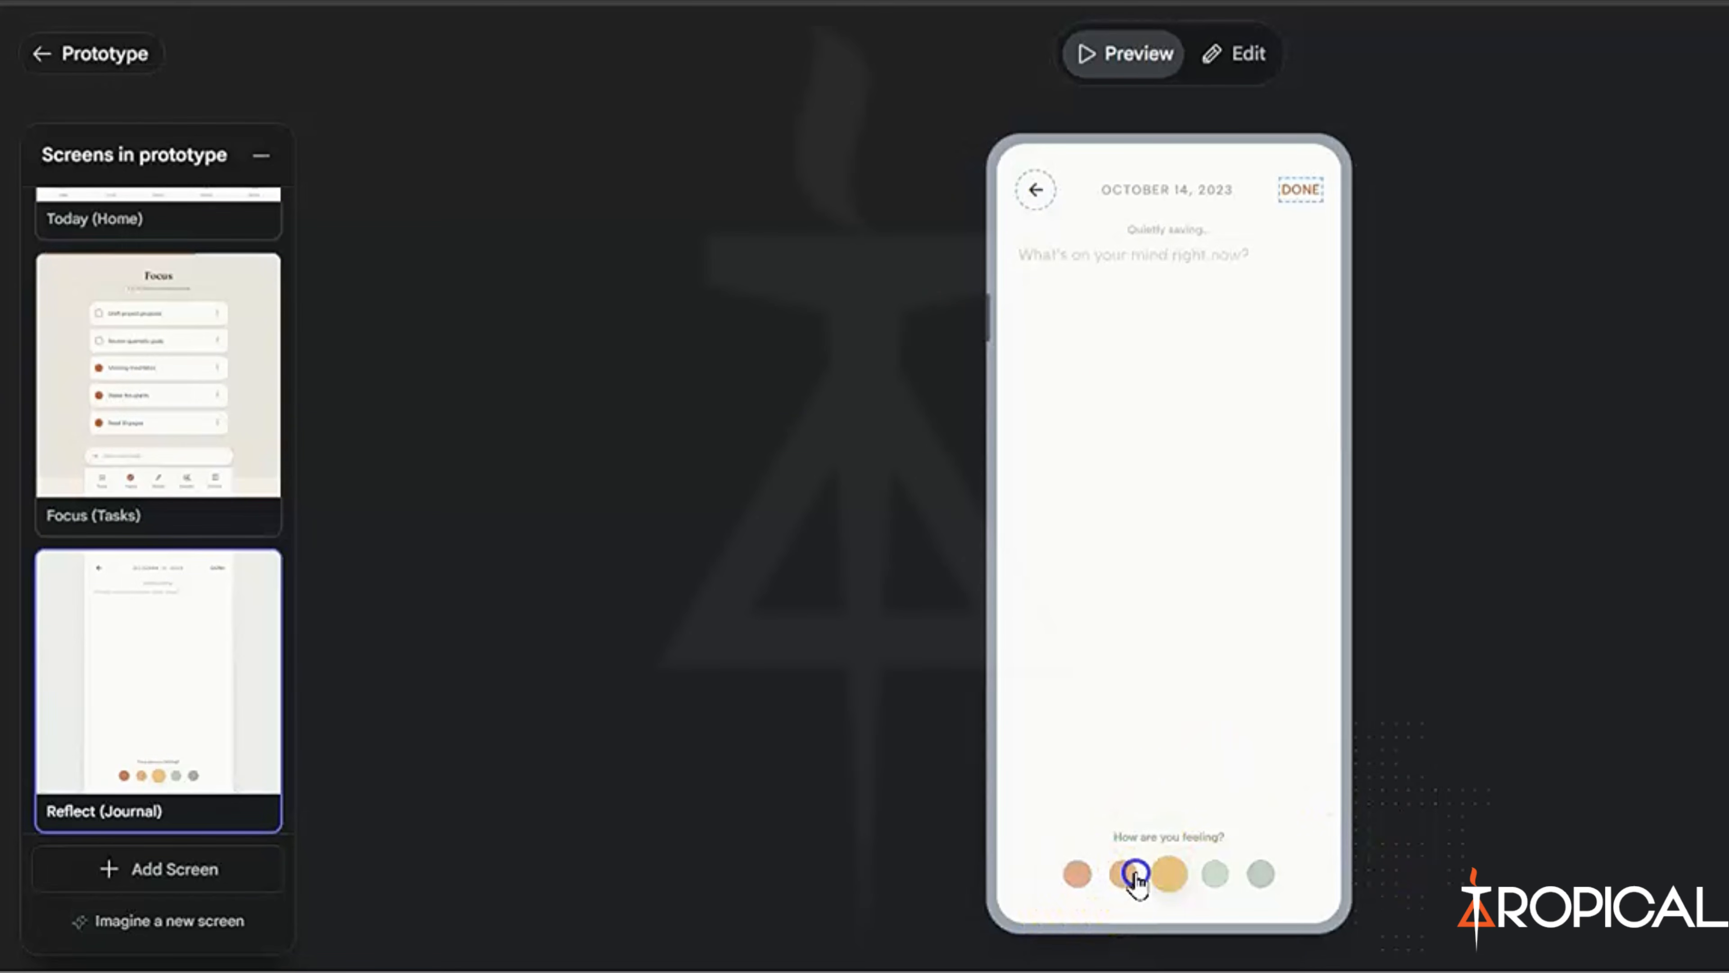
click(1207, 885)
click(1297, 185)
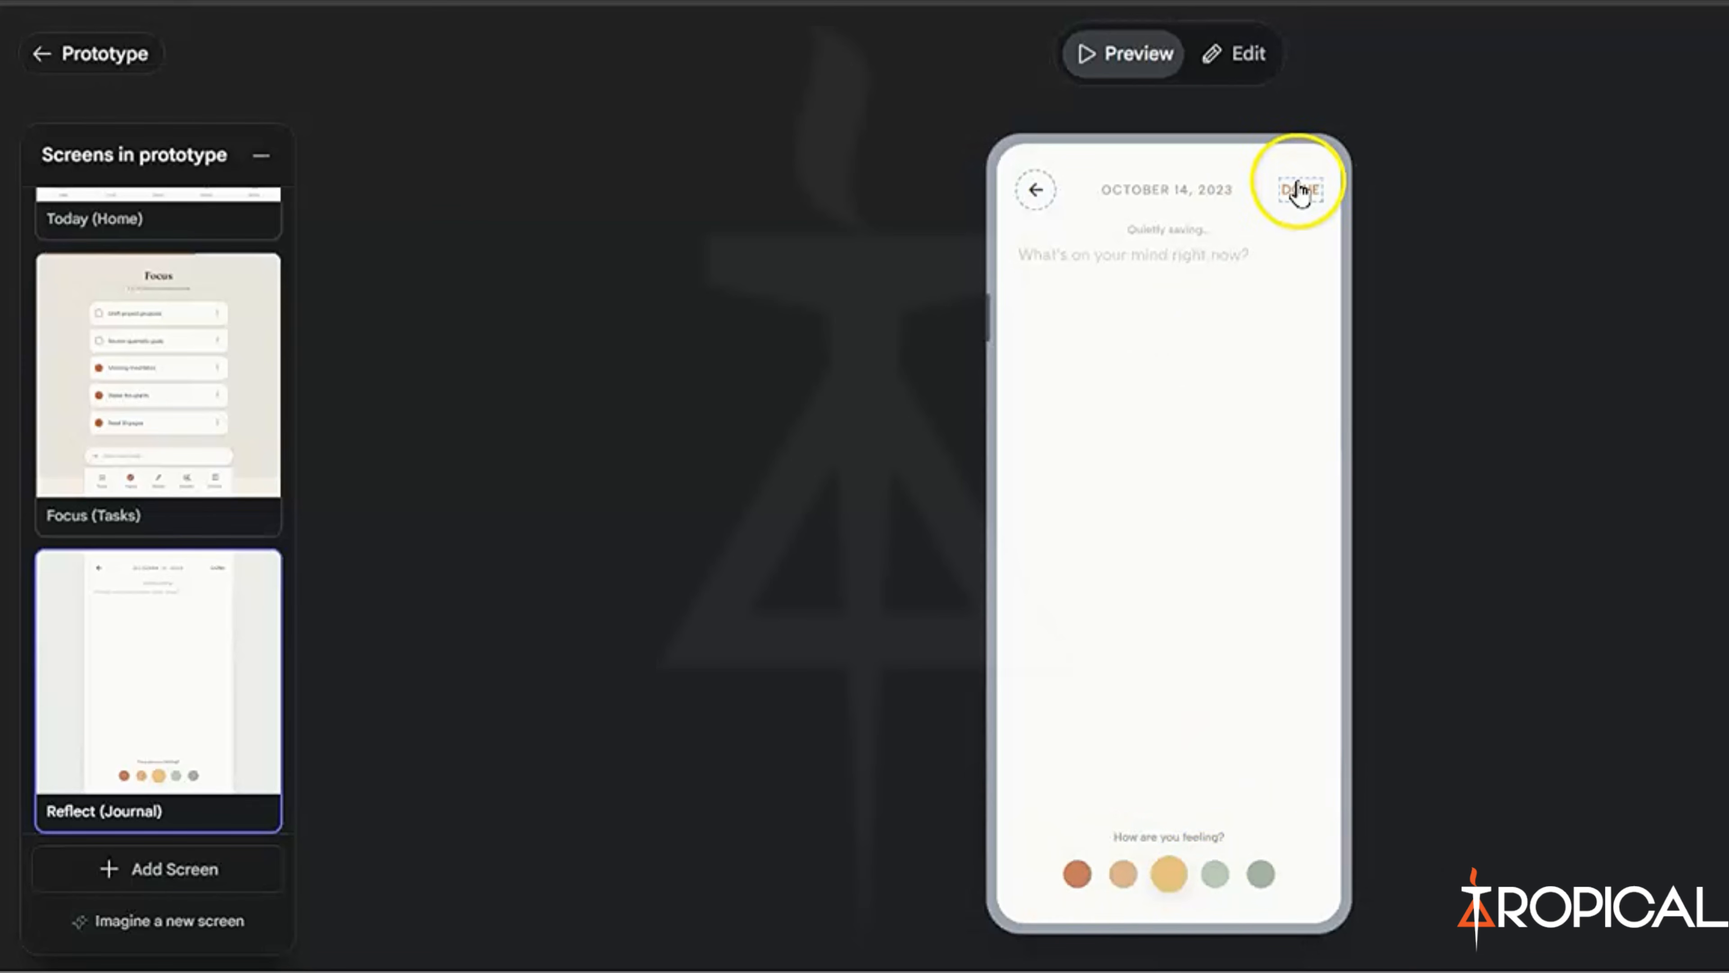
- Test the Breathe screen's playback and 10-second skip controls, close the meditation and look through the Archive screen's entries
click(1222, 913)
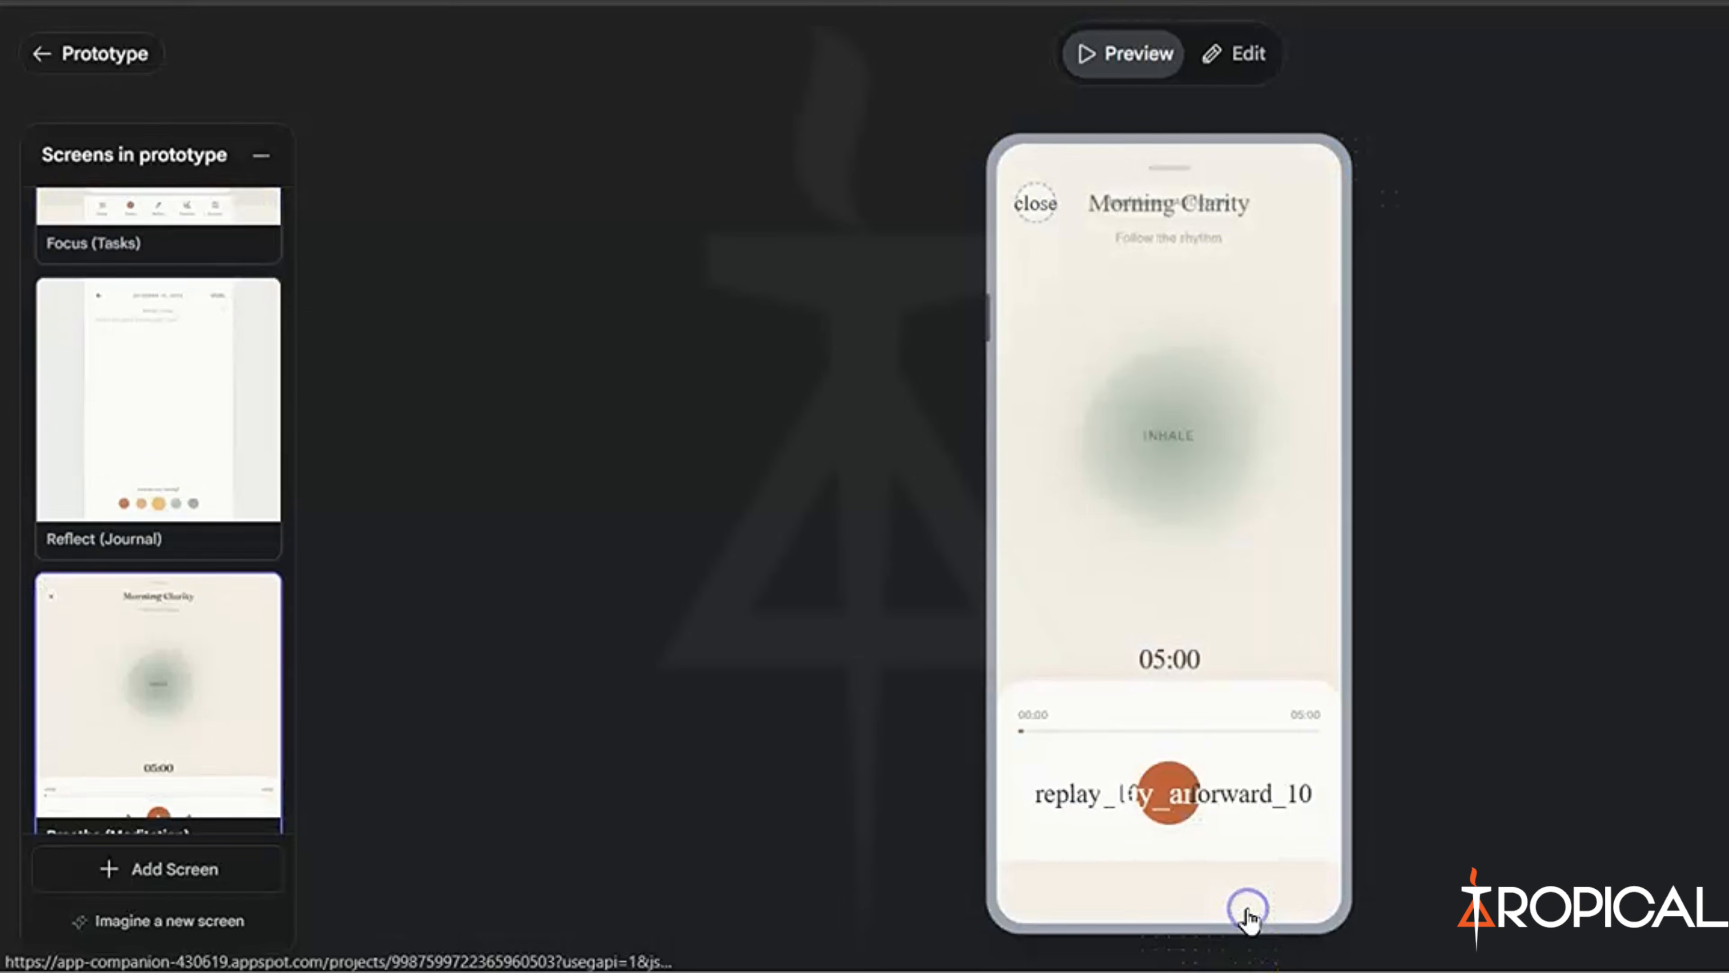
click(1176, 790)
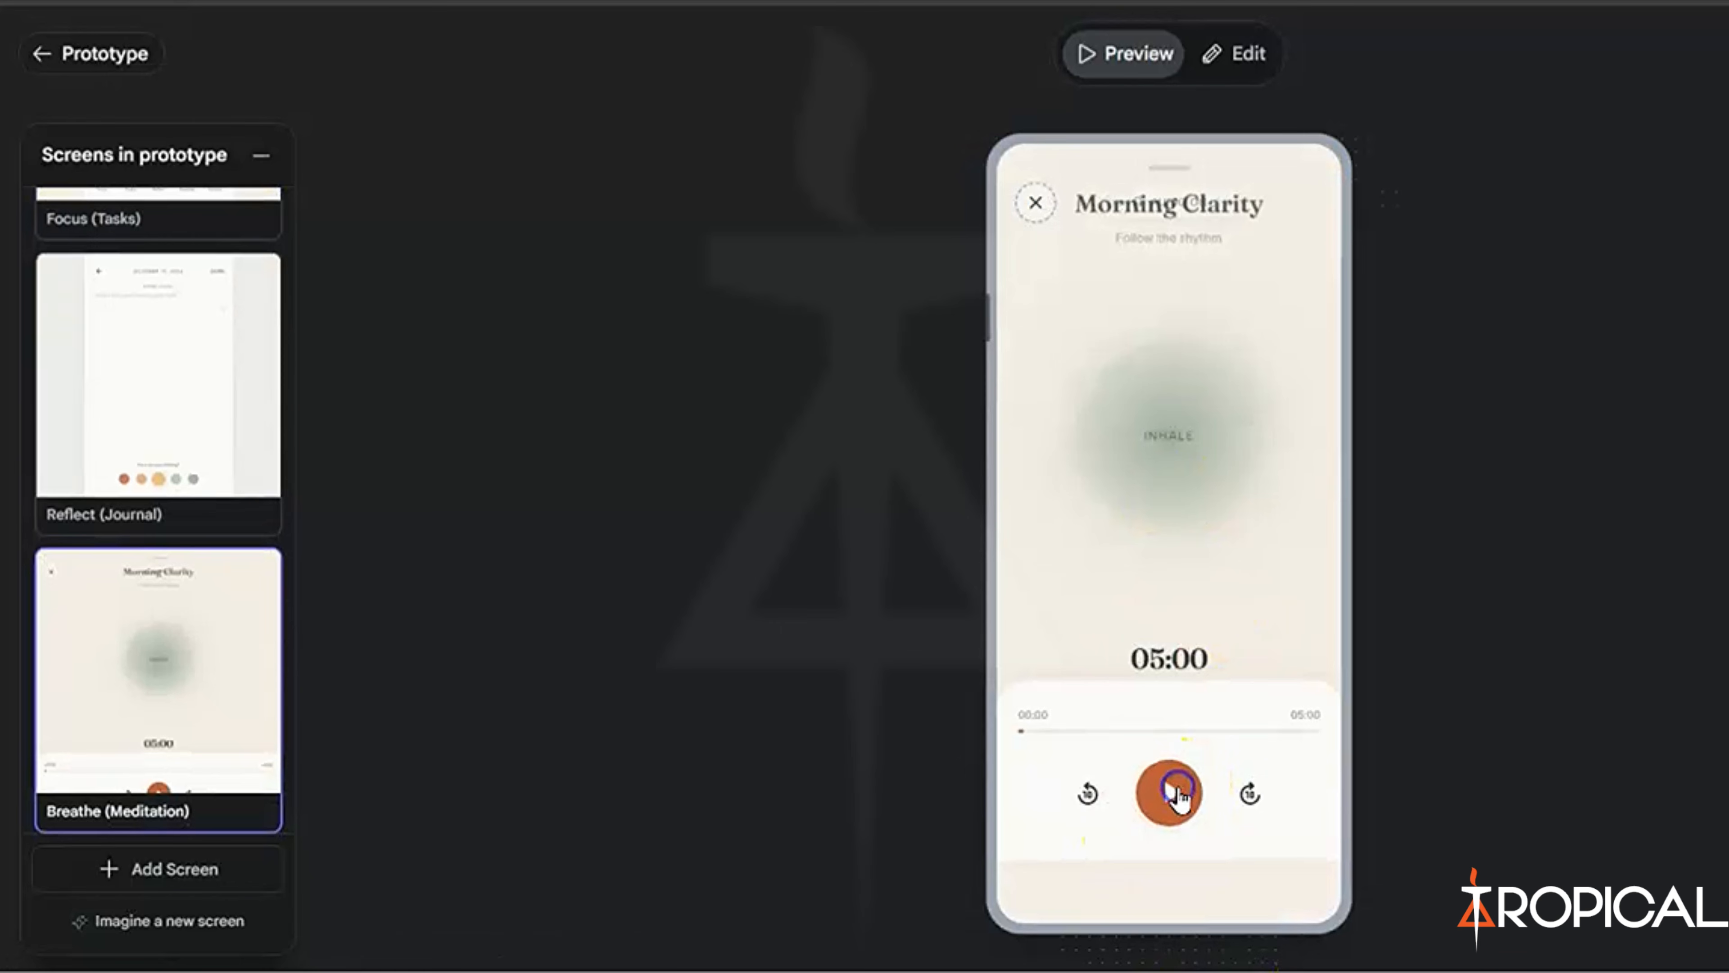
click(1248, 794)
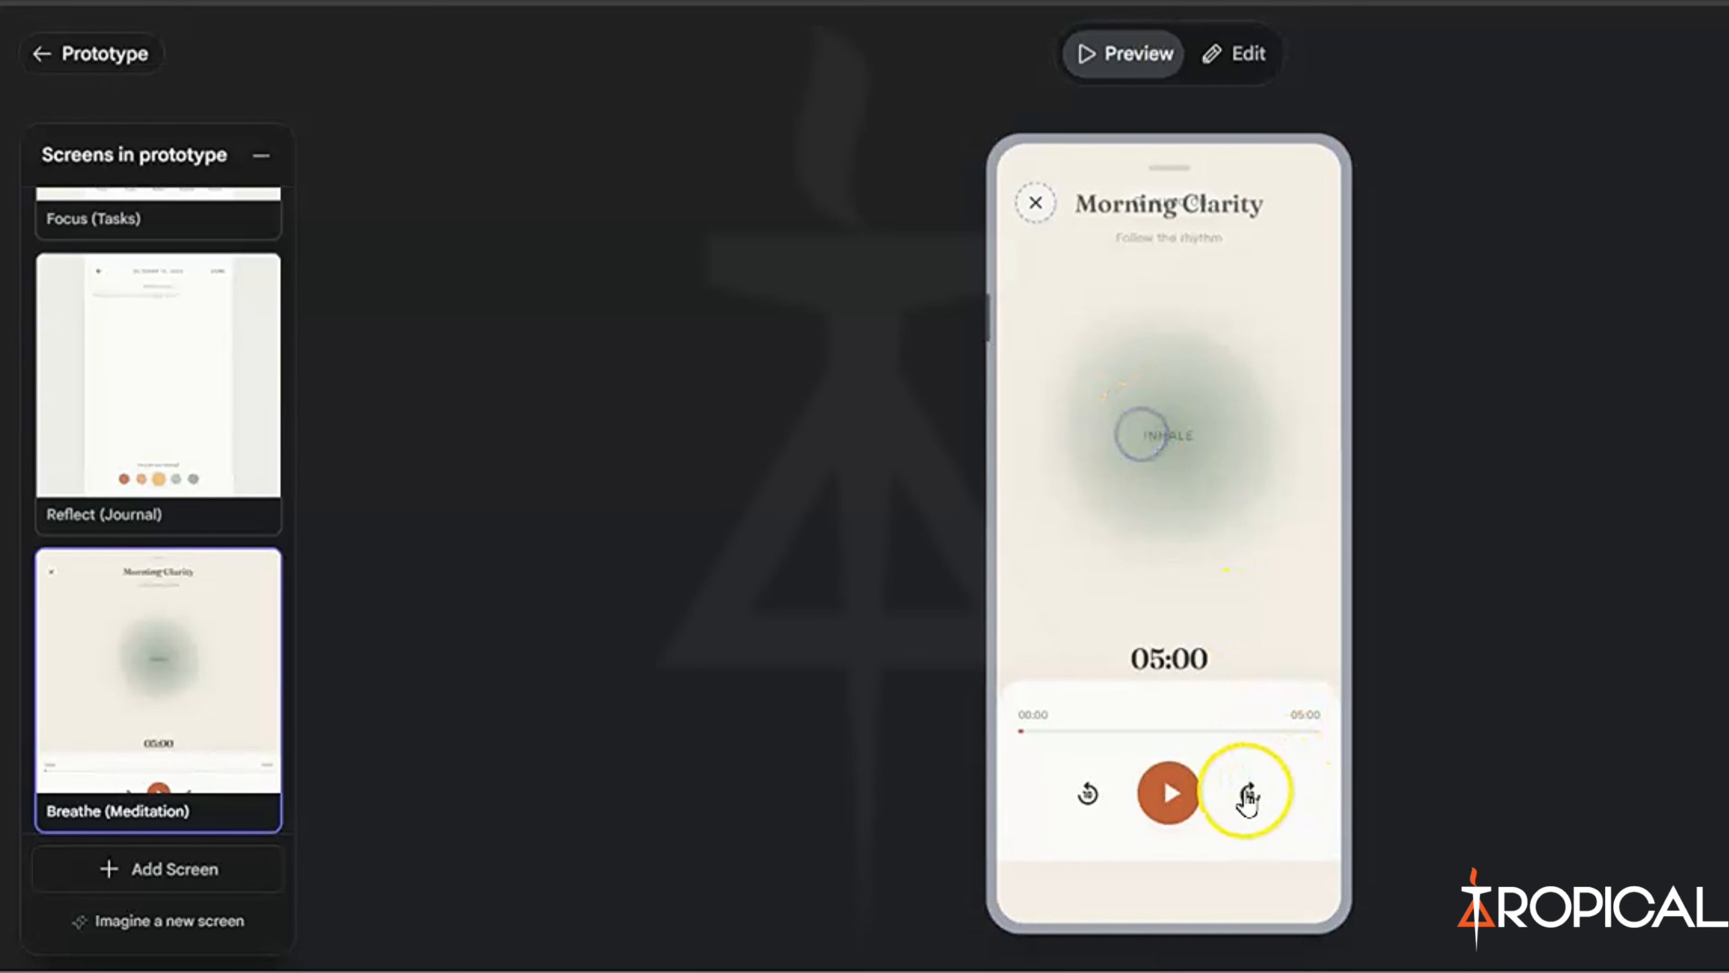
click(1164, 792)
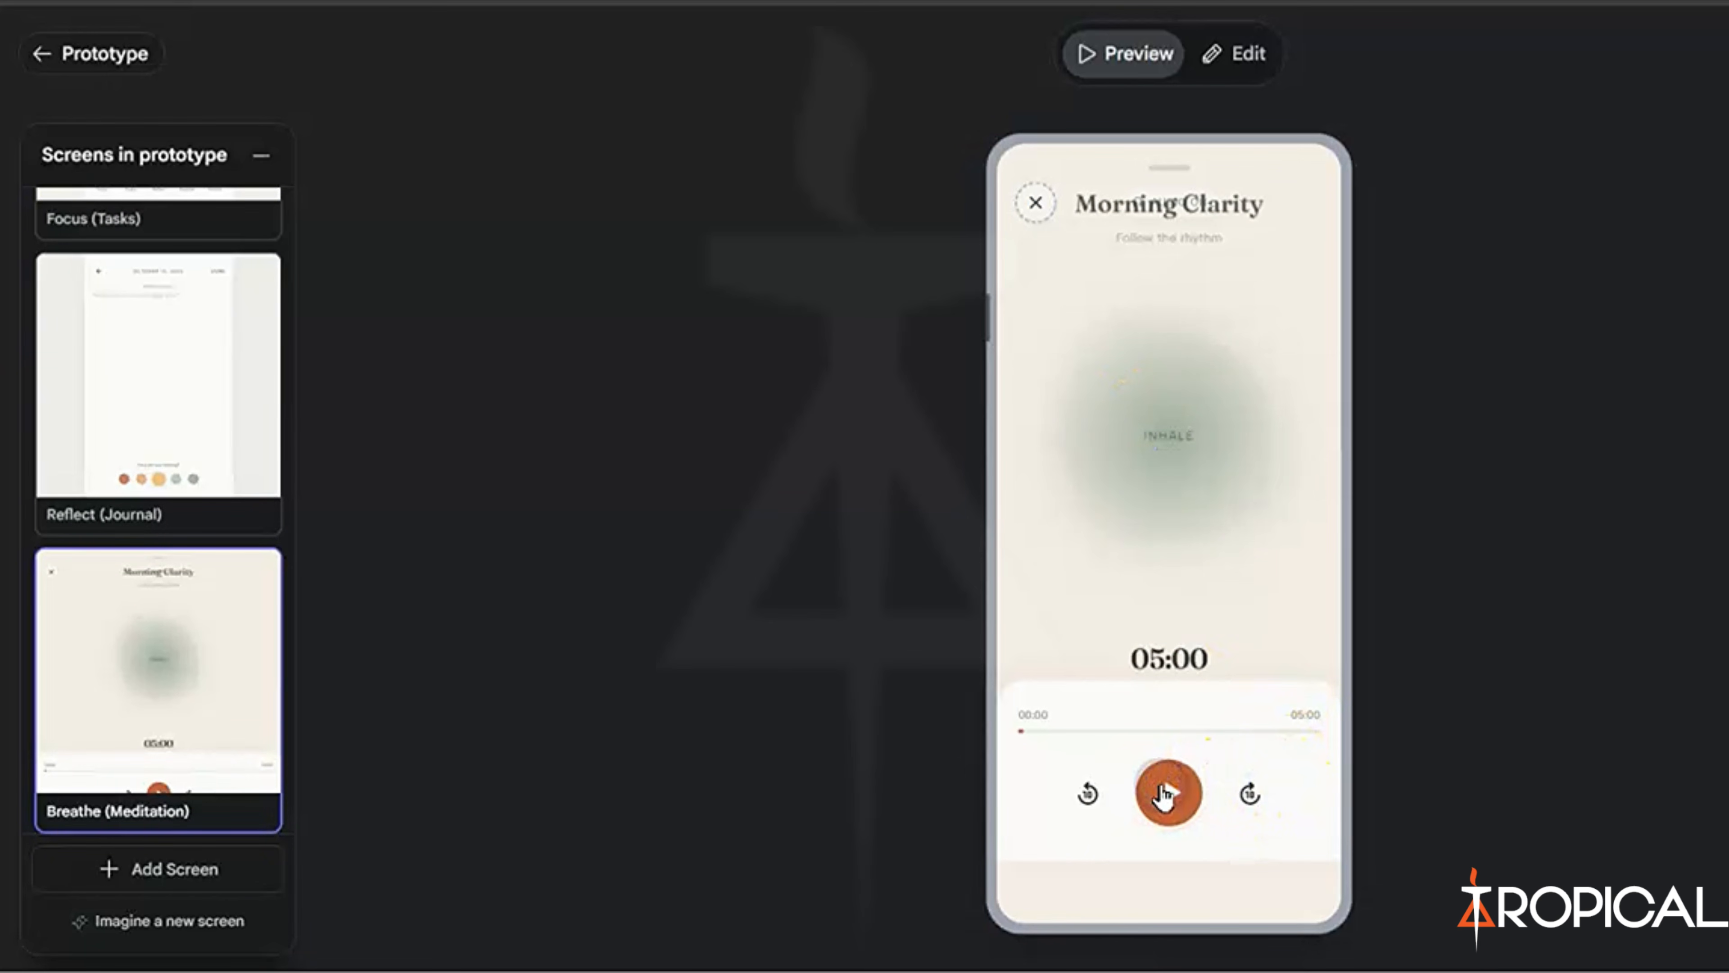
click(1035, 203)
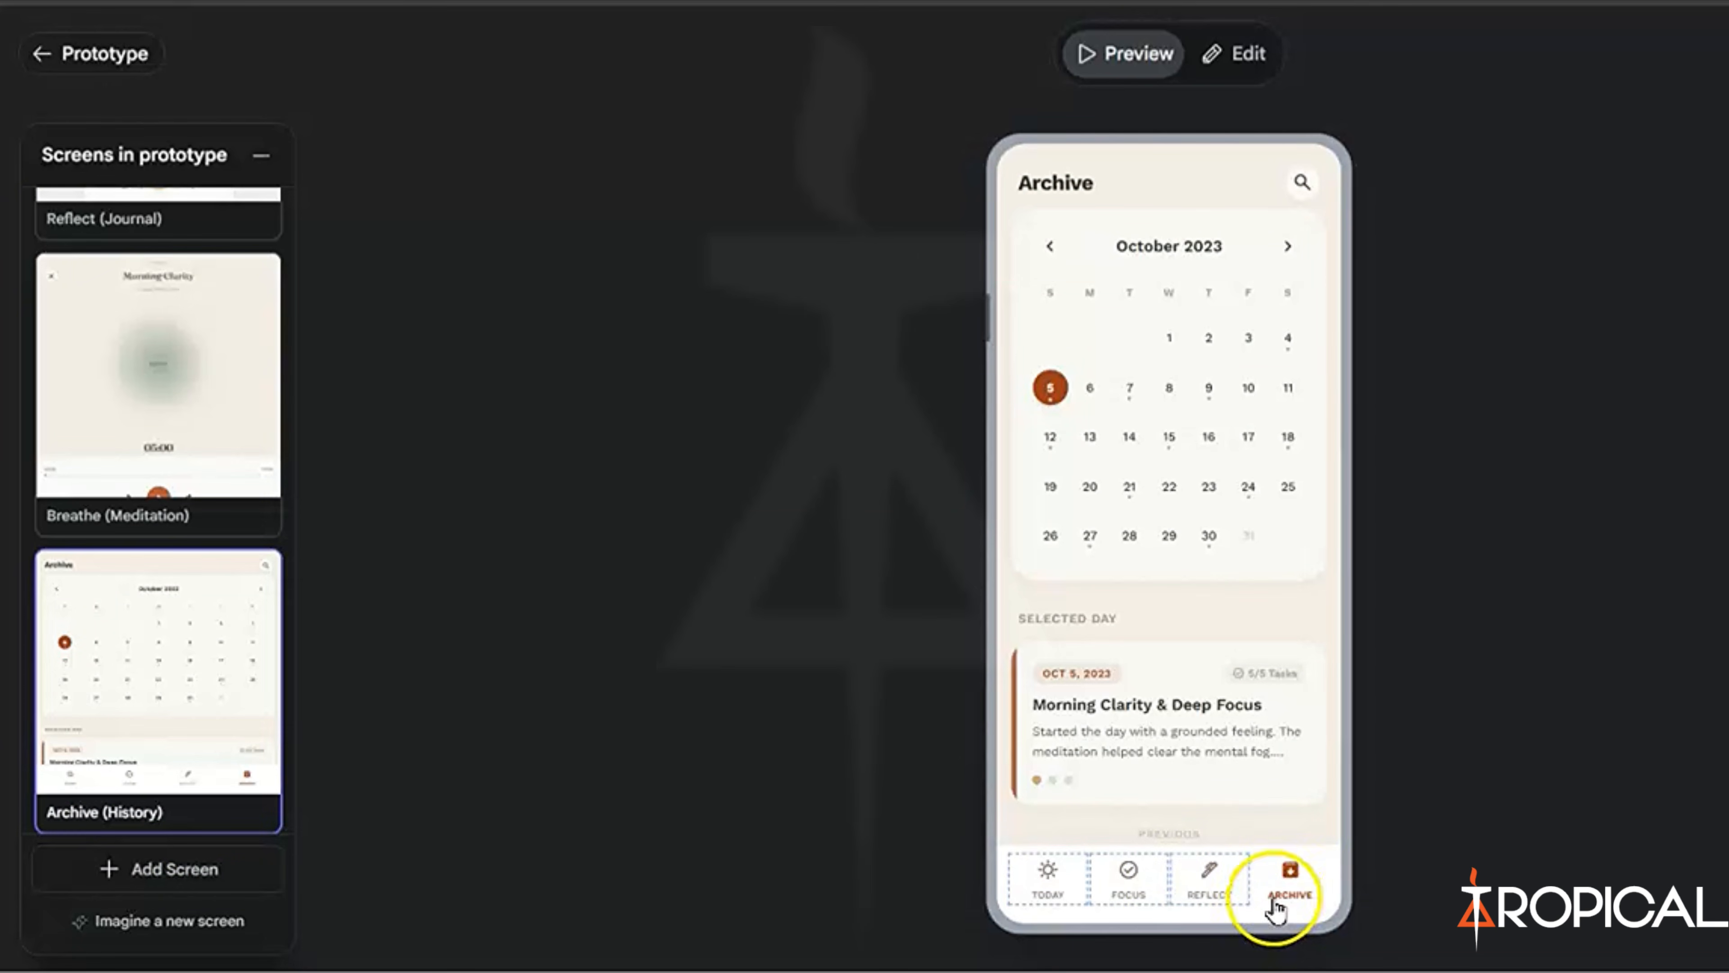
scroll(1145, 385, down, 5)
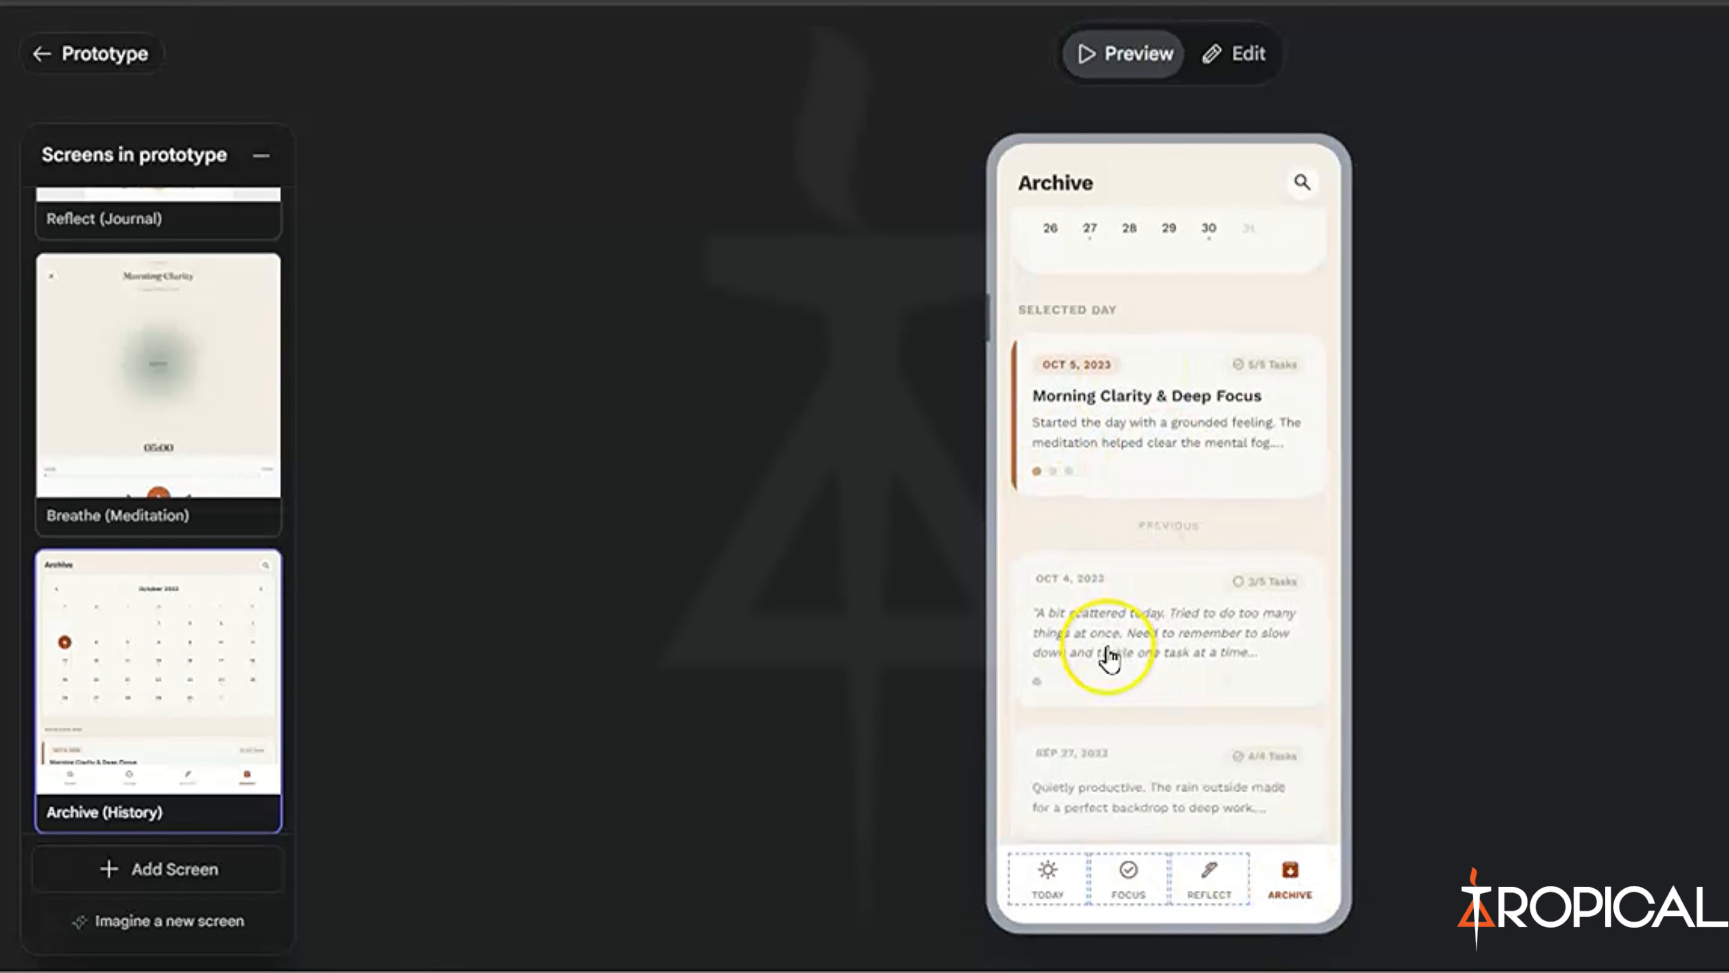
- Return to the prototype's Today screen and preview it in tablet and desktop sizes
click(1021, 895)
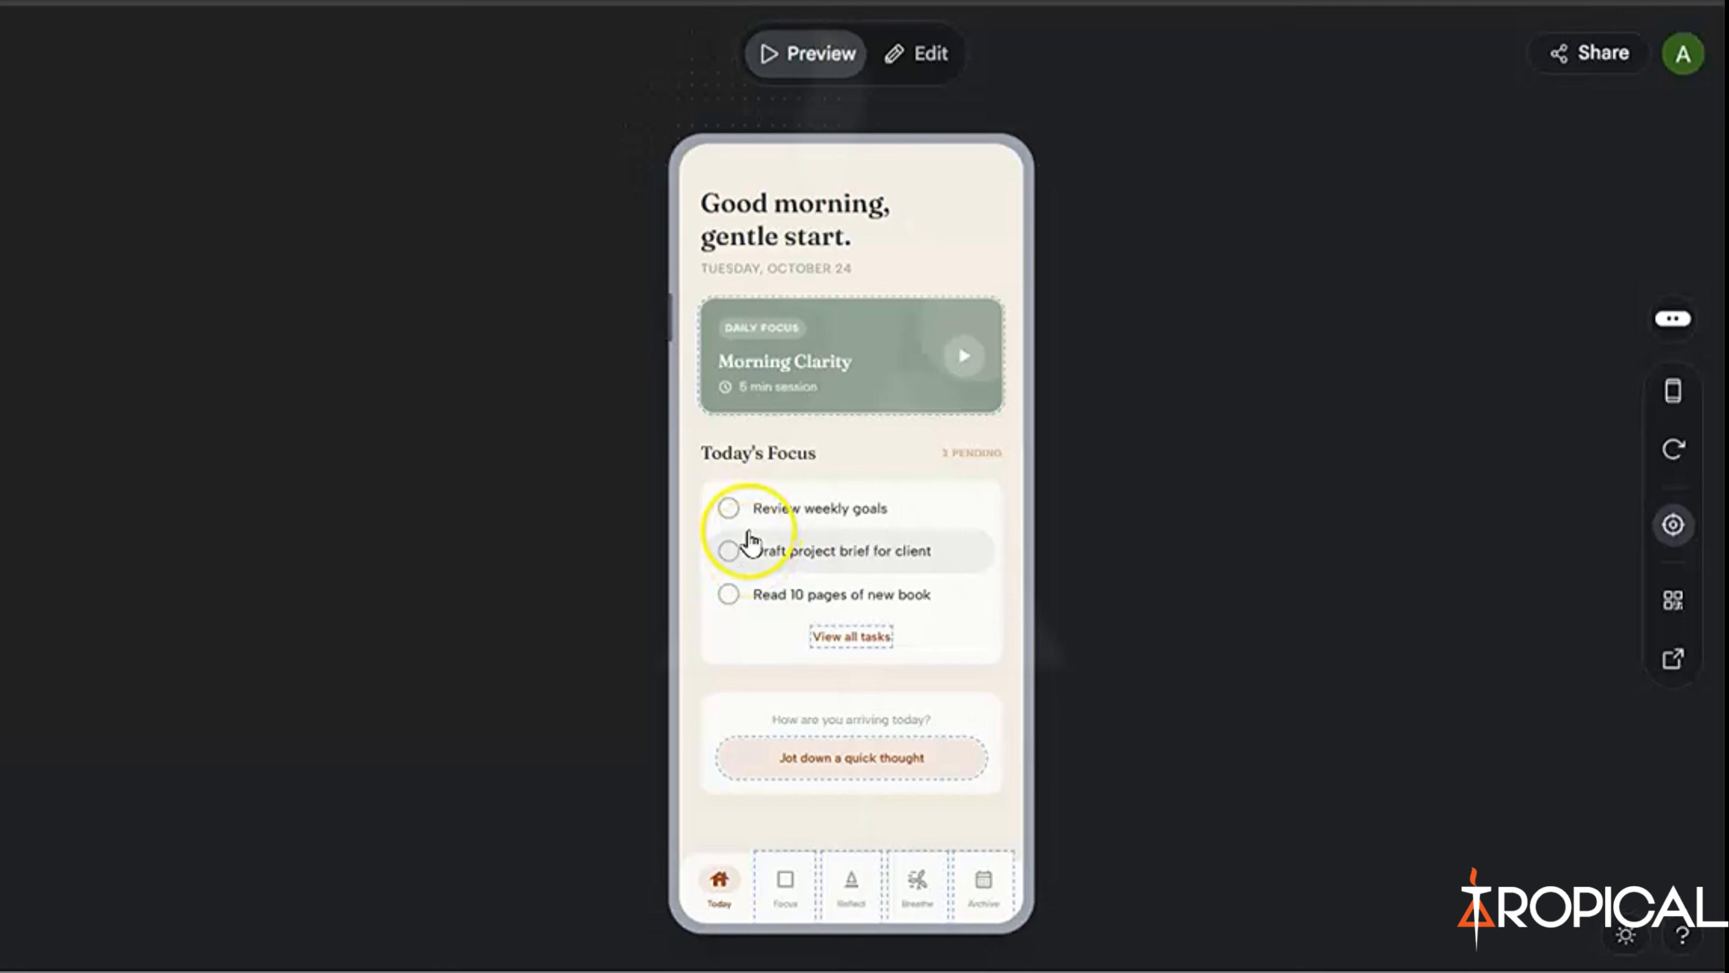
click(1673, 392)
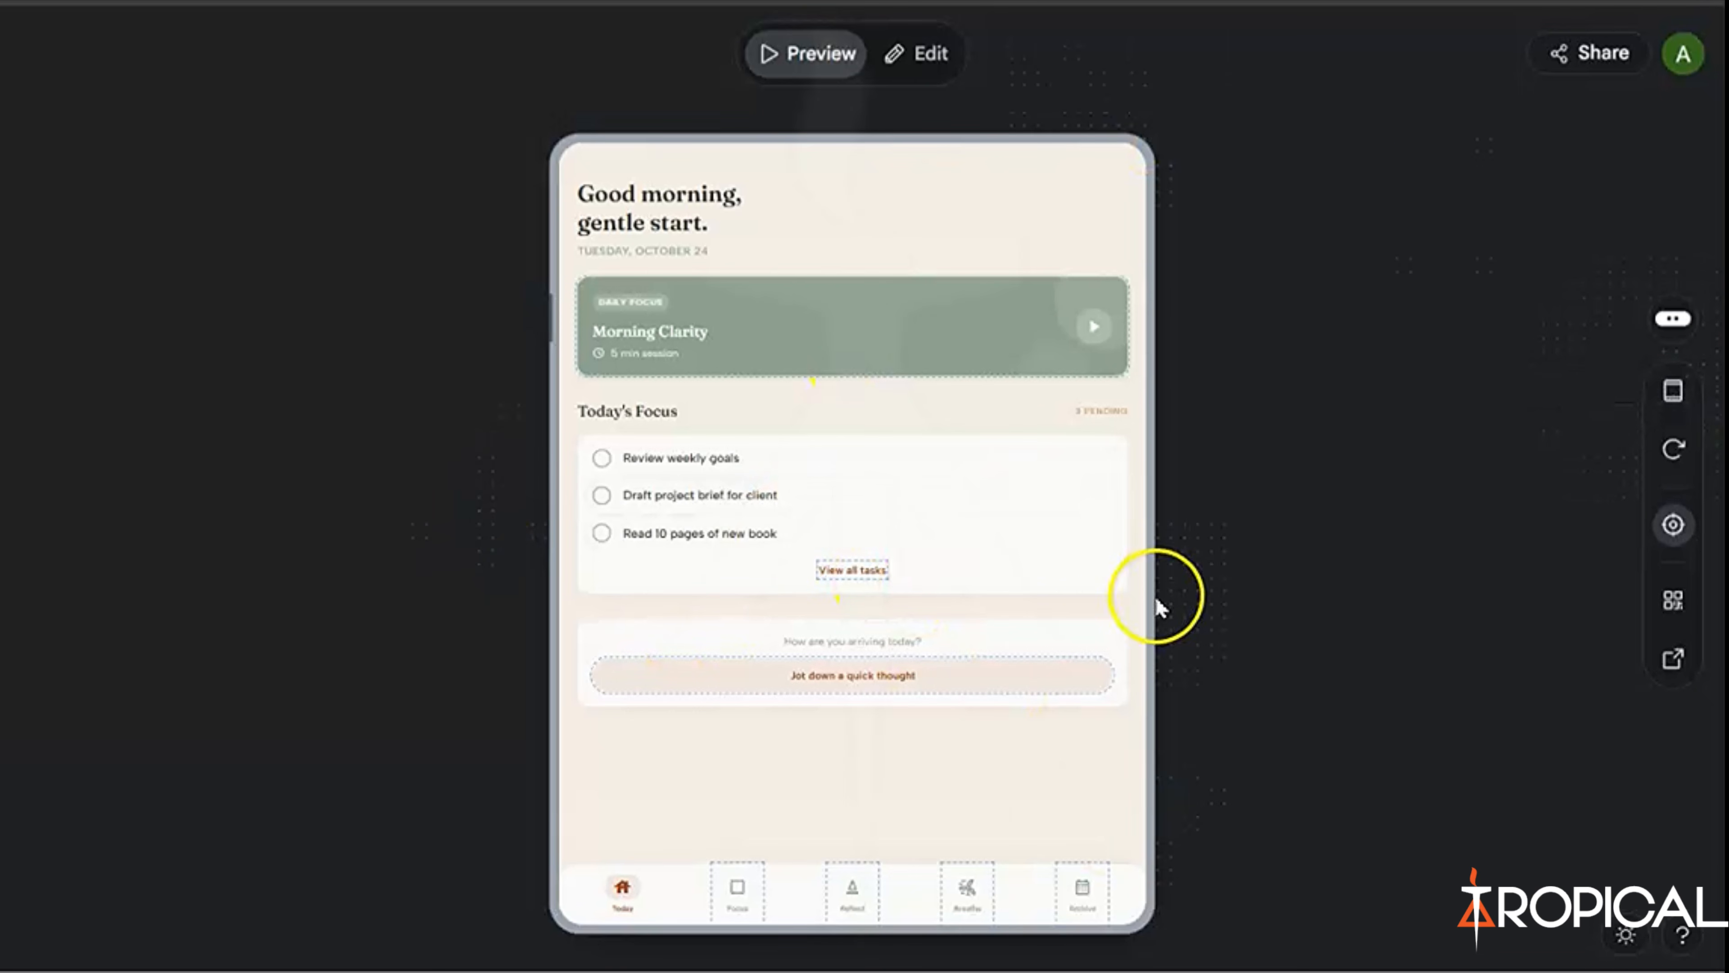
click(1674, 395)
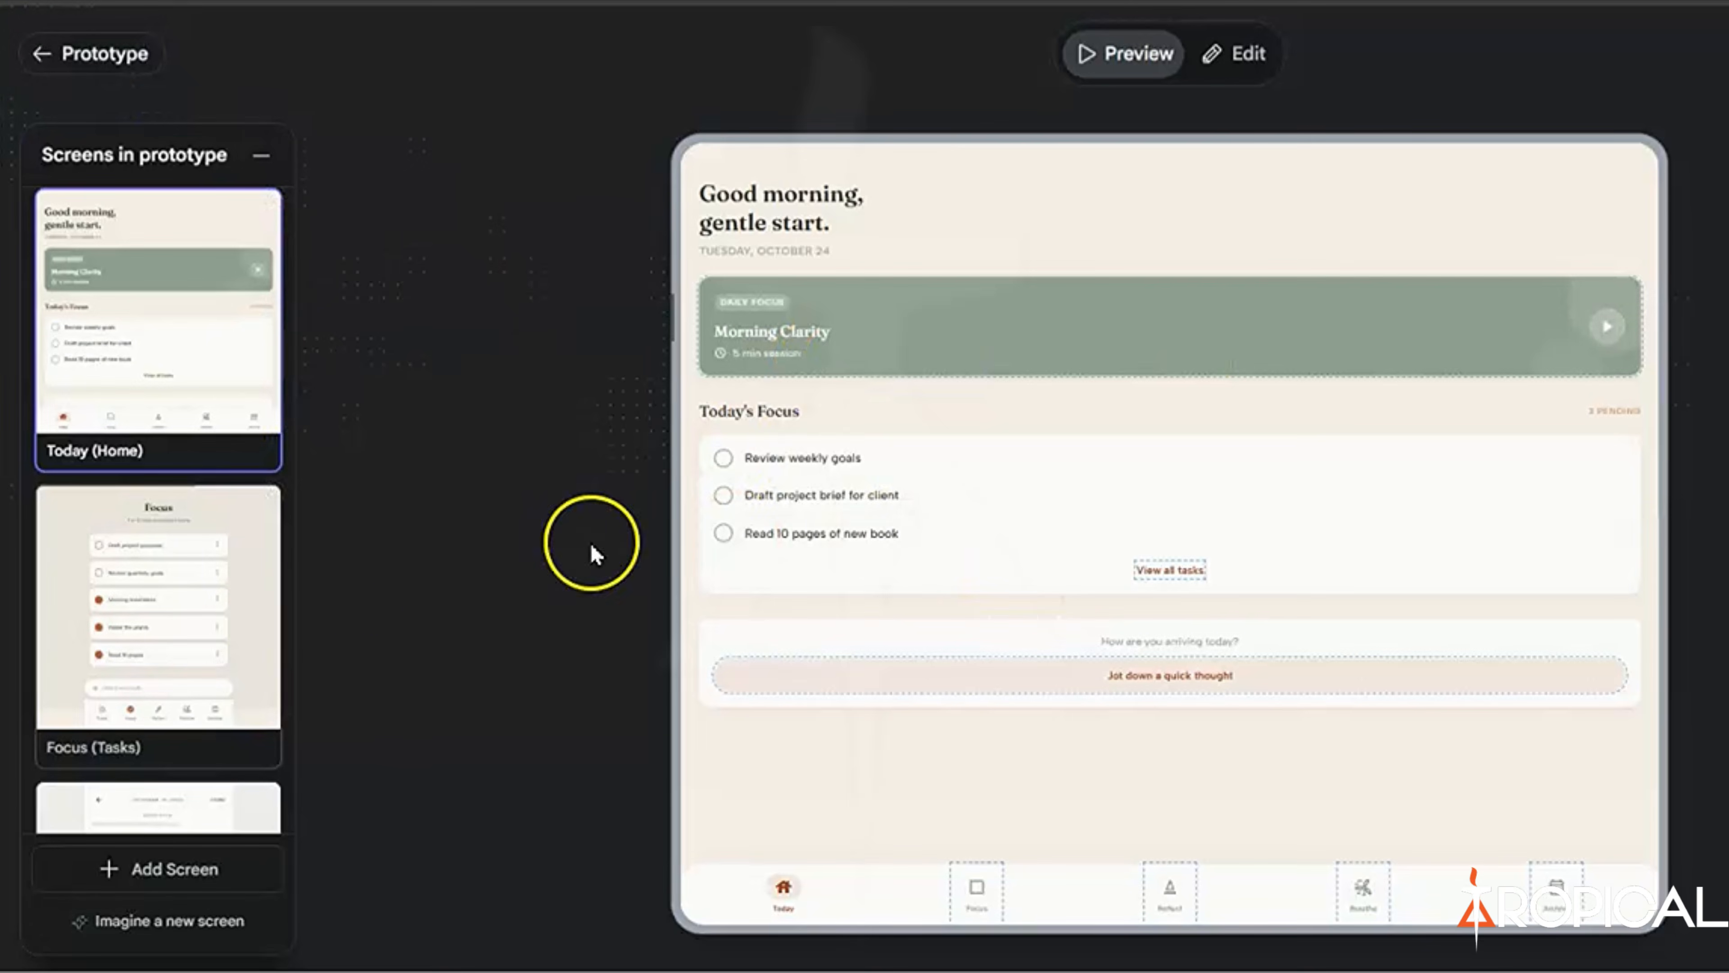
- Select the Focus (Tasks) screen, view its options for replacement with another screen, and dismiss them
click(0, 605)
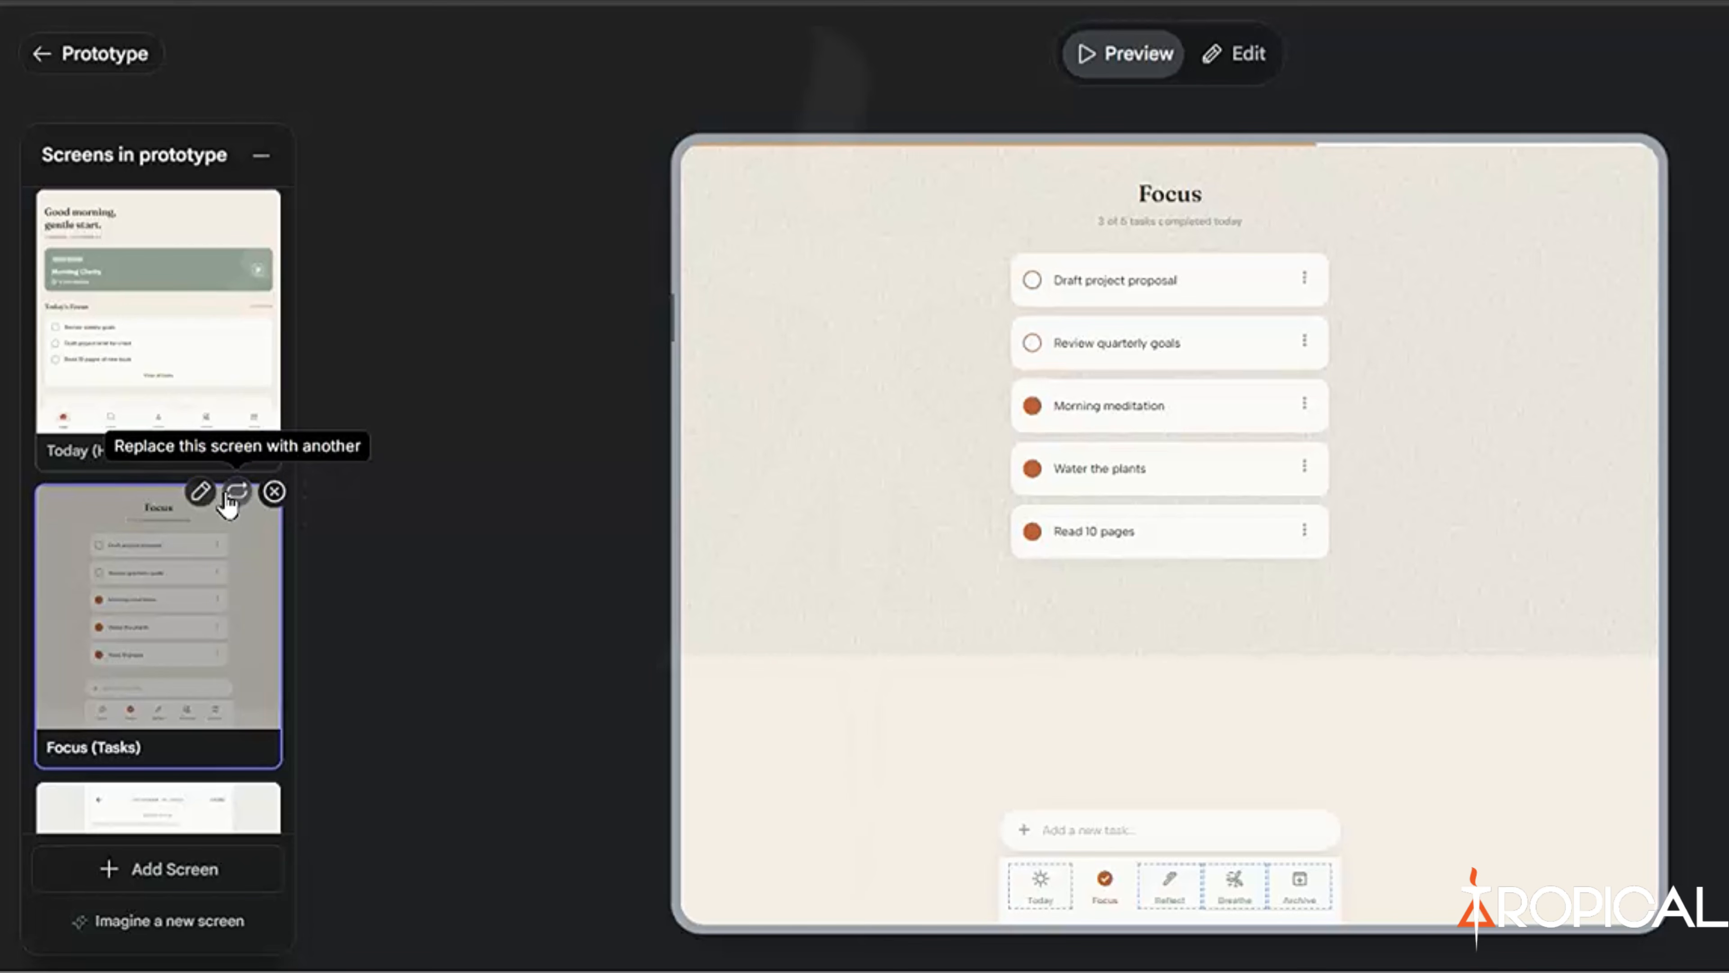
click(236, 491)
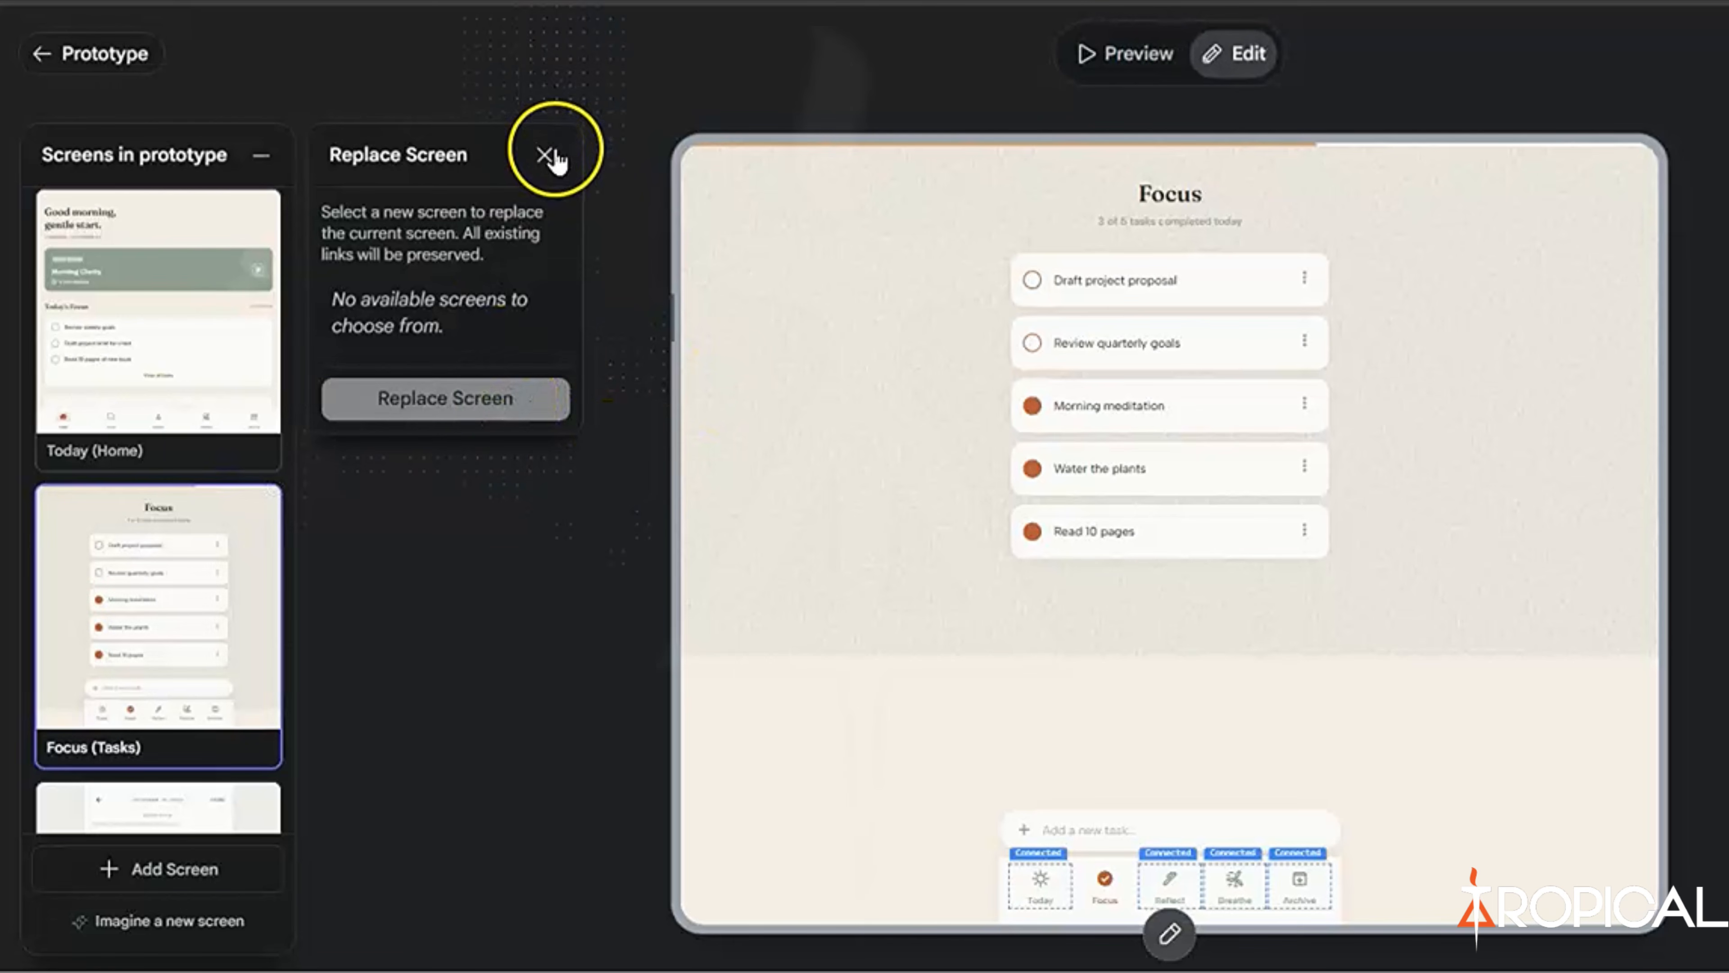
click(546, 156)
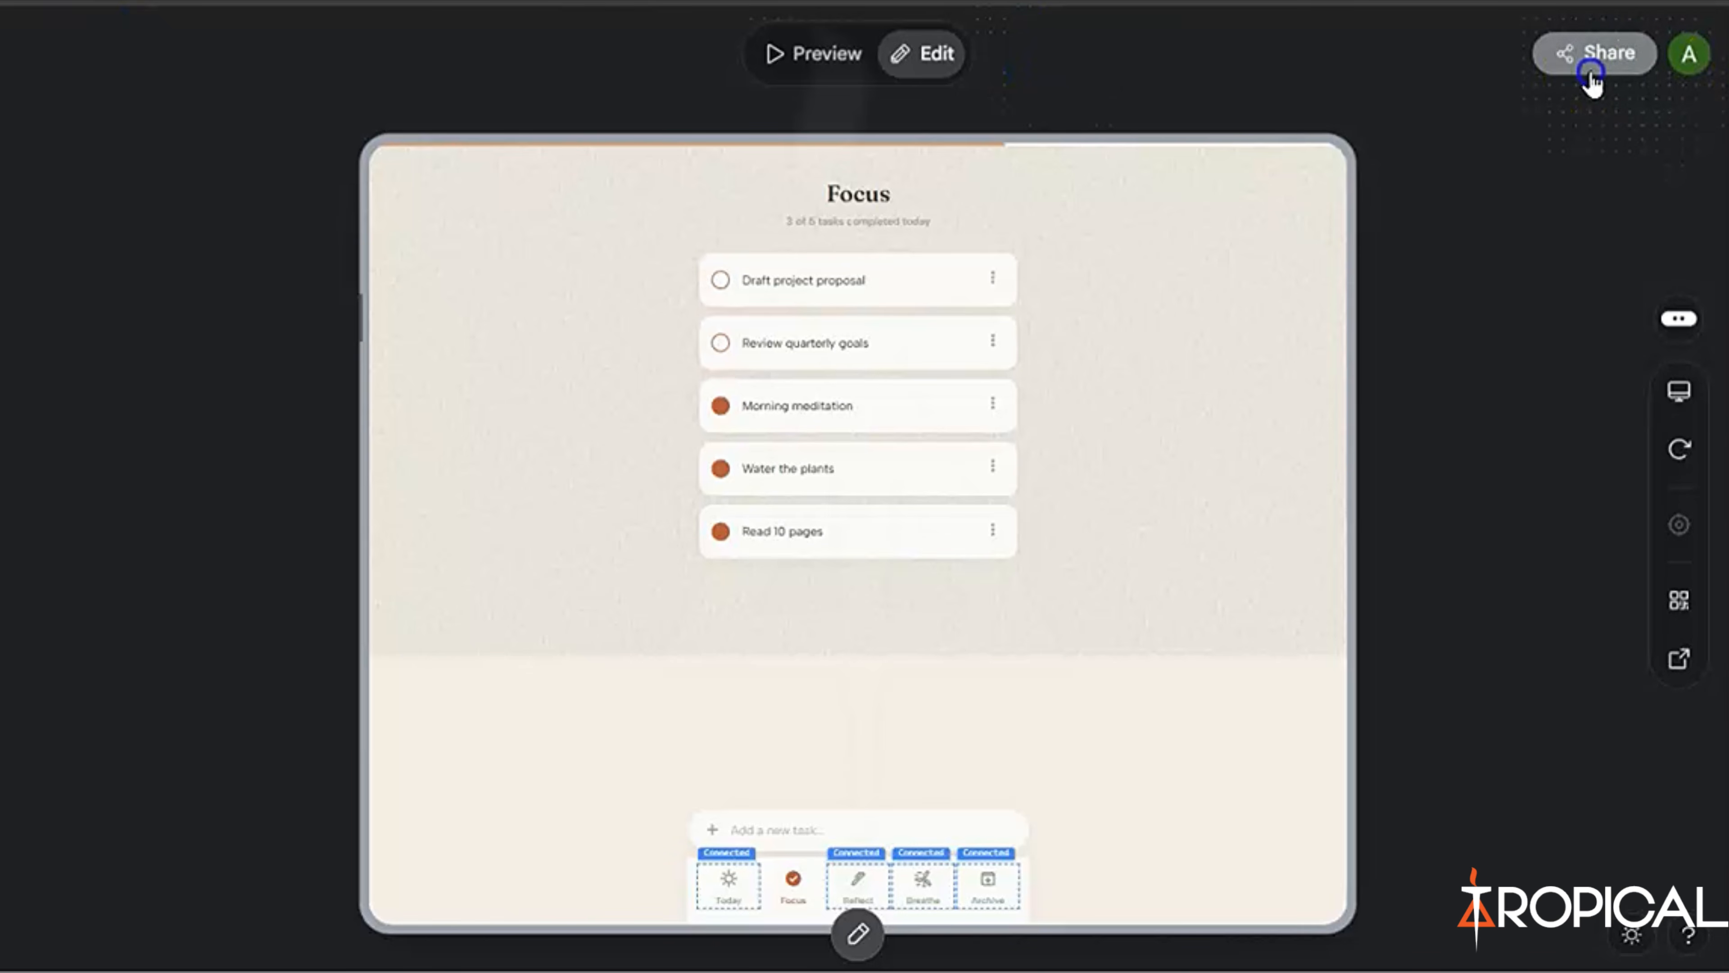
- Check the prototype's sharing options and return to the project canvas
click(1590, 73)
click(934, 300)
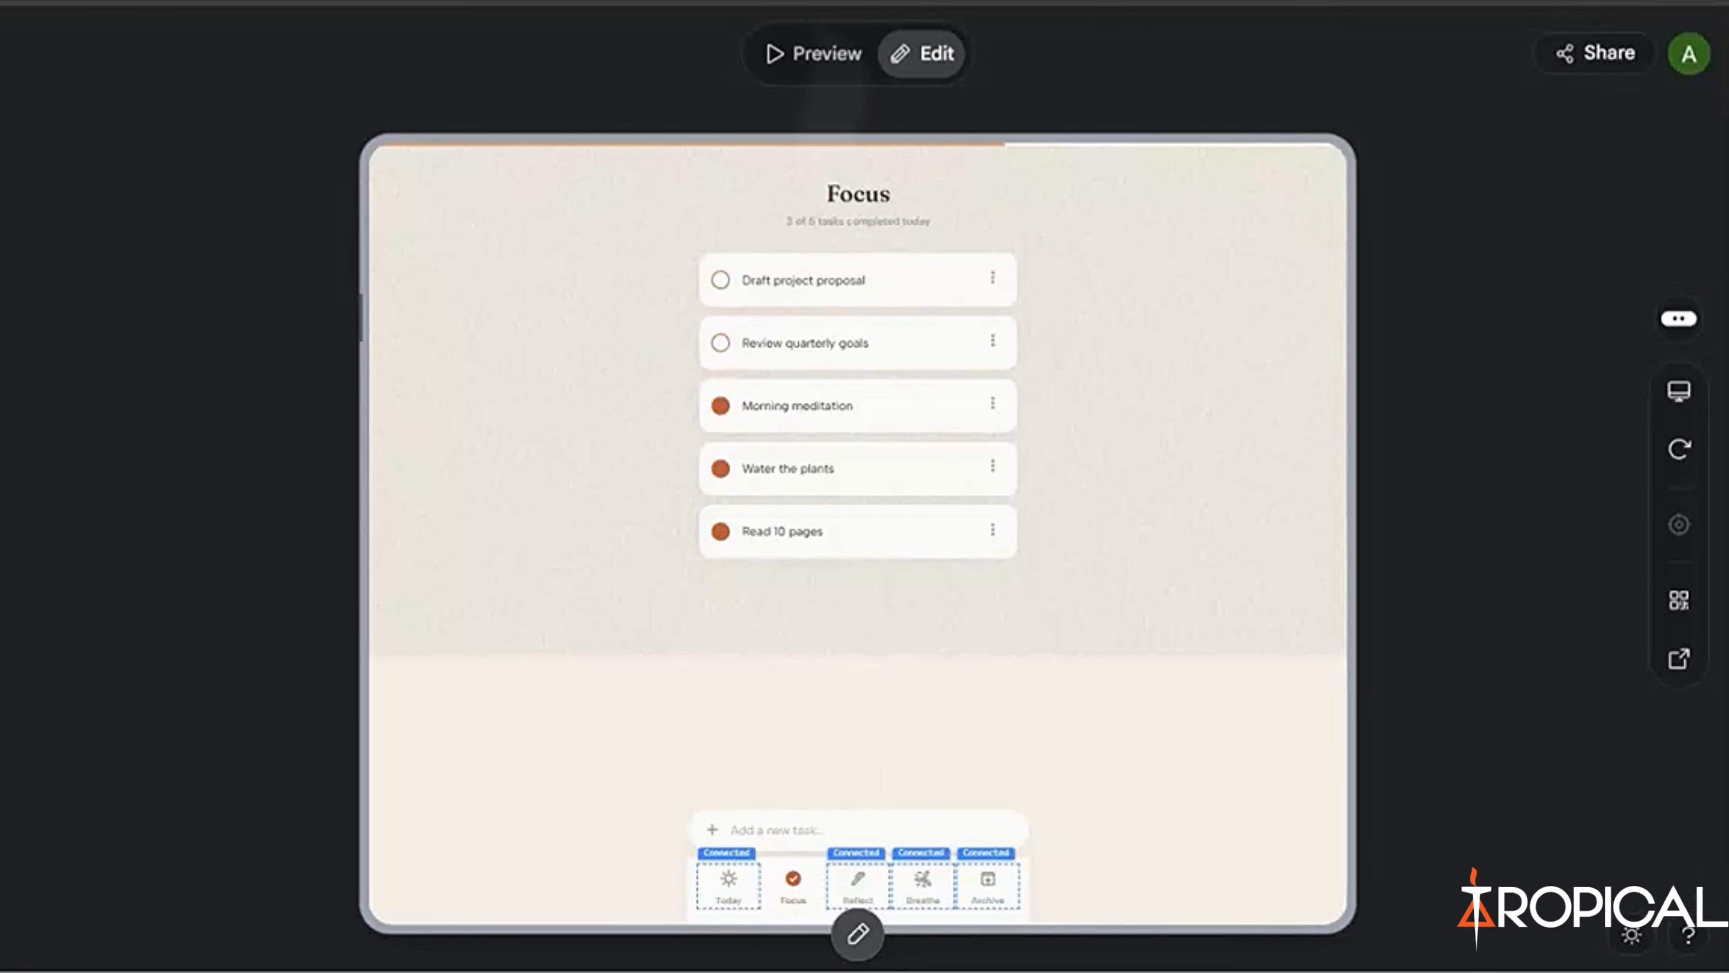
click(239, 67)
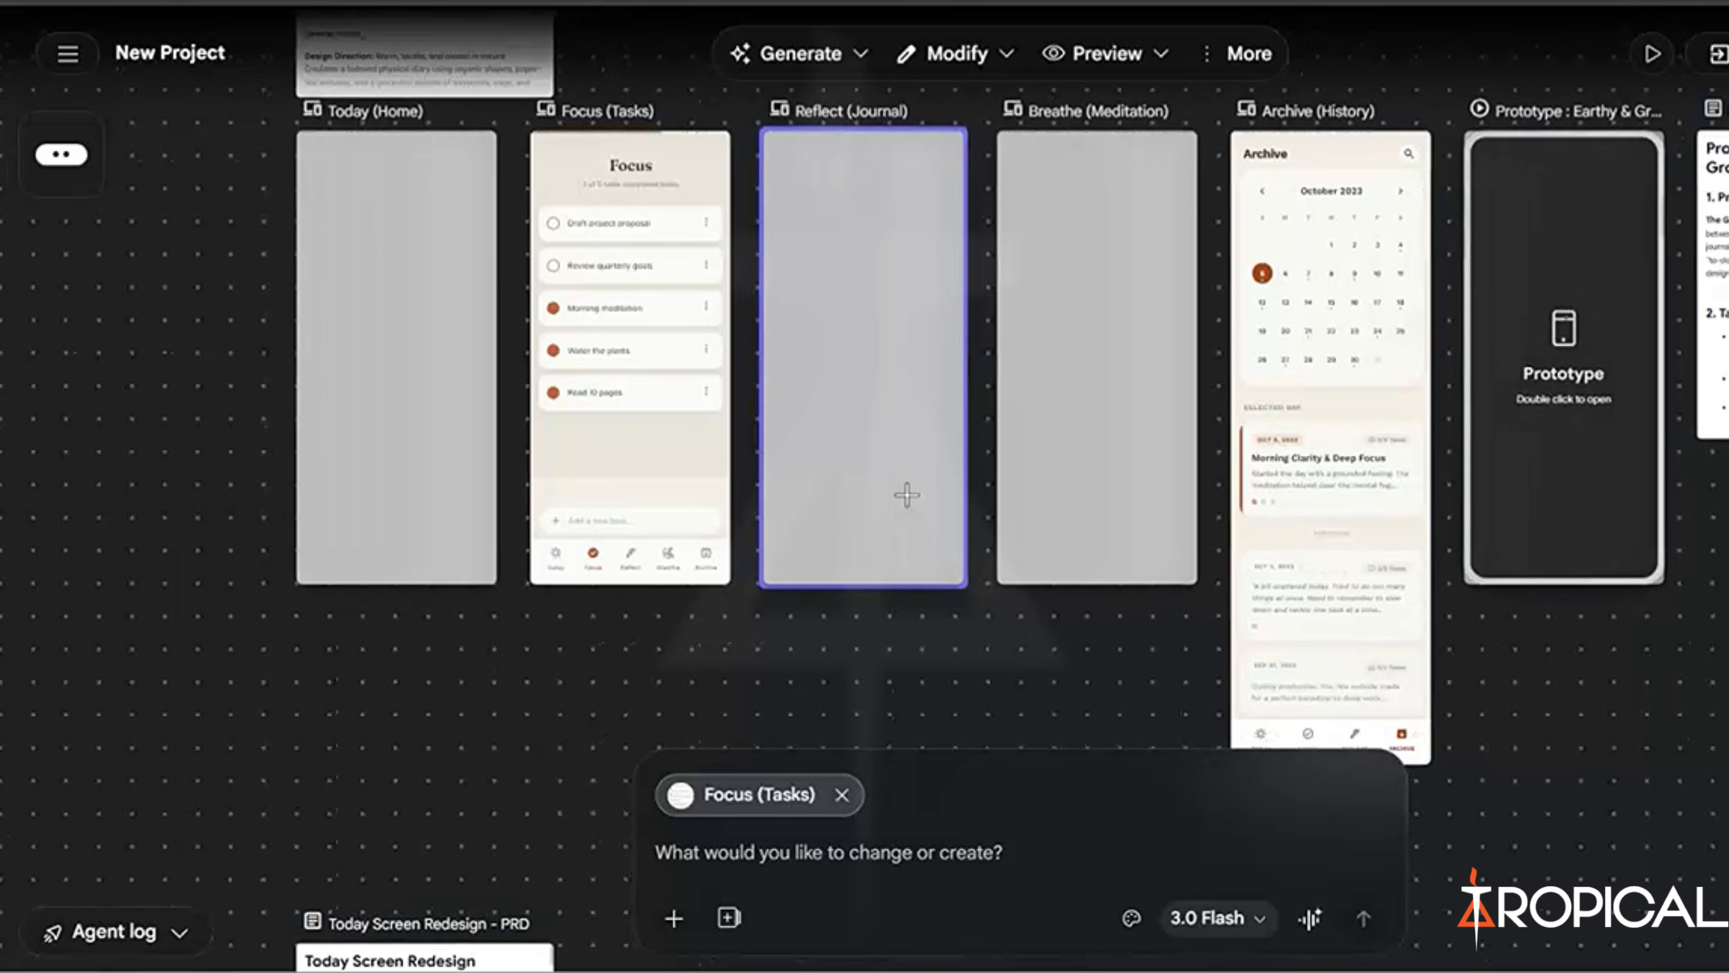
- Examine the original app screens, the product requirements documents and the Today redesign screens across the canvas
scroll(907, 495, up, 2)
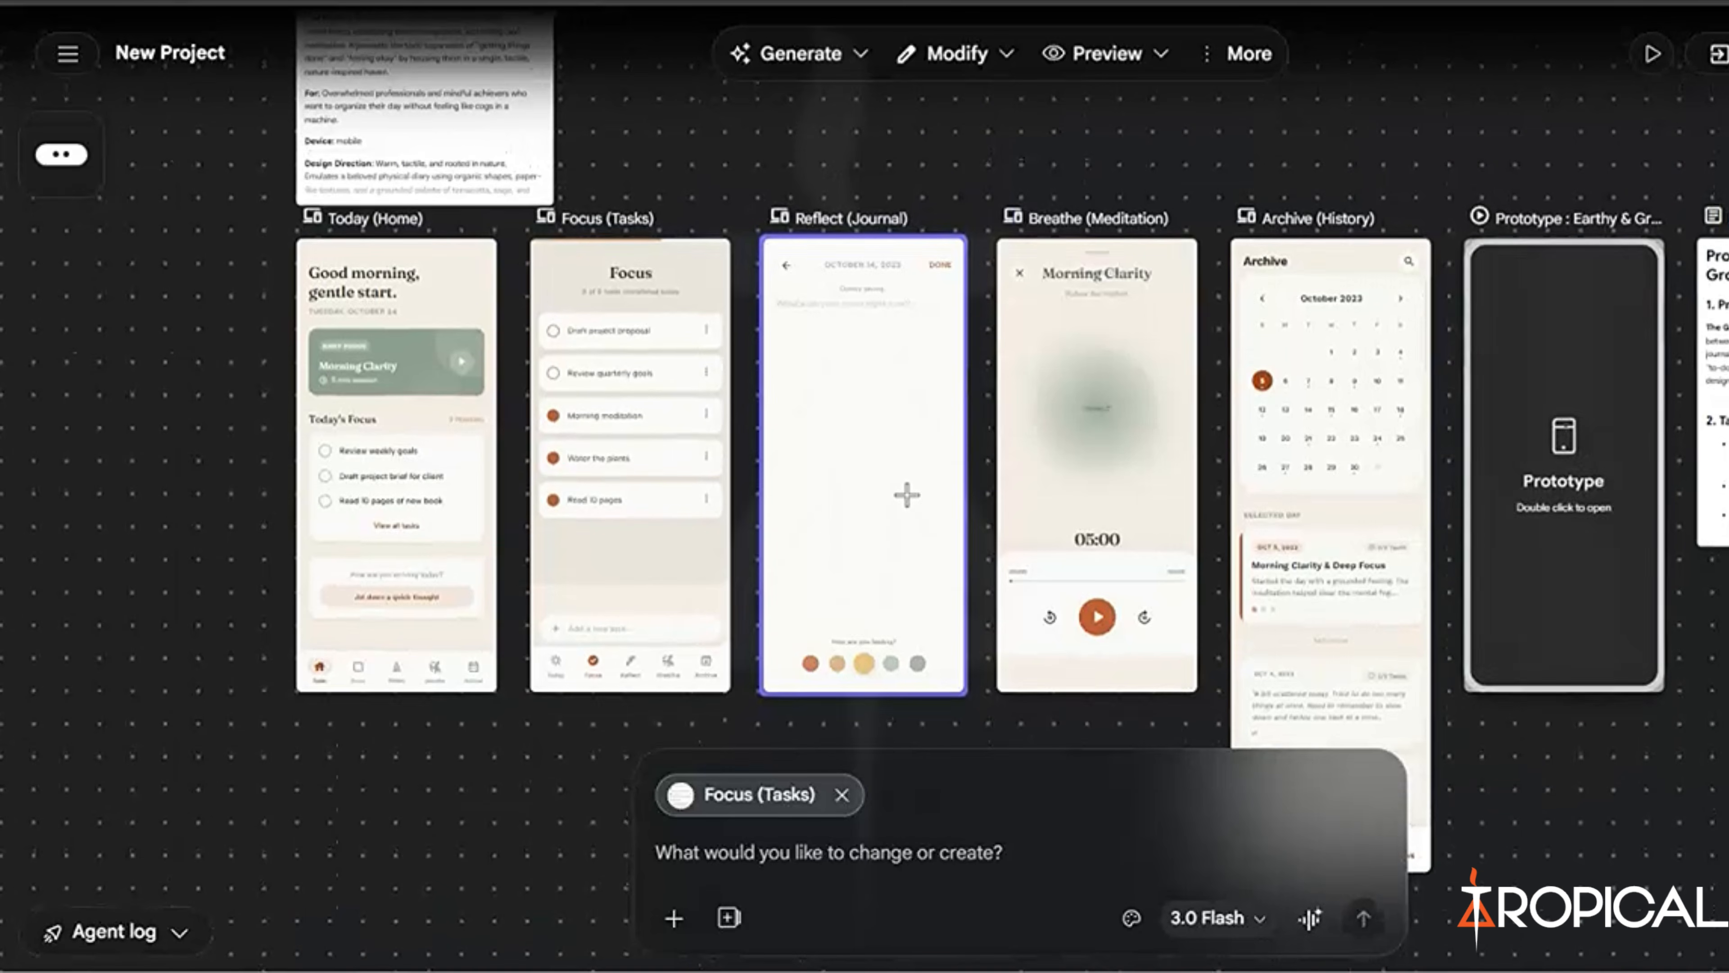
scroll(907, 495, up, 1)
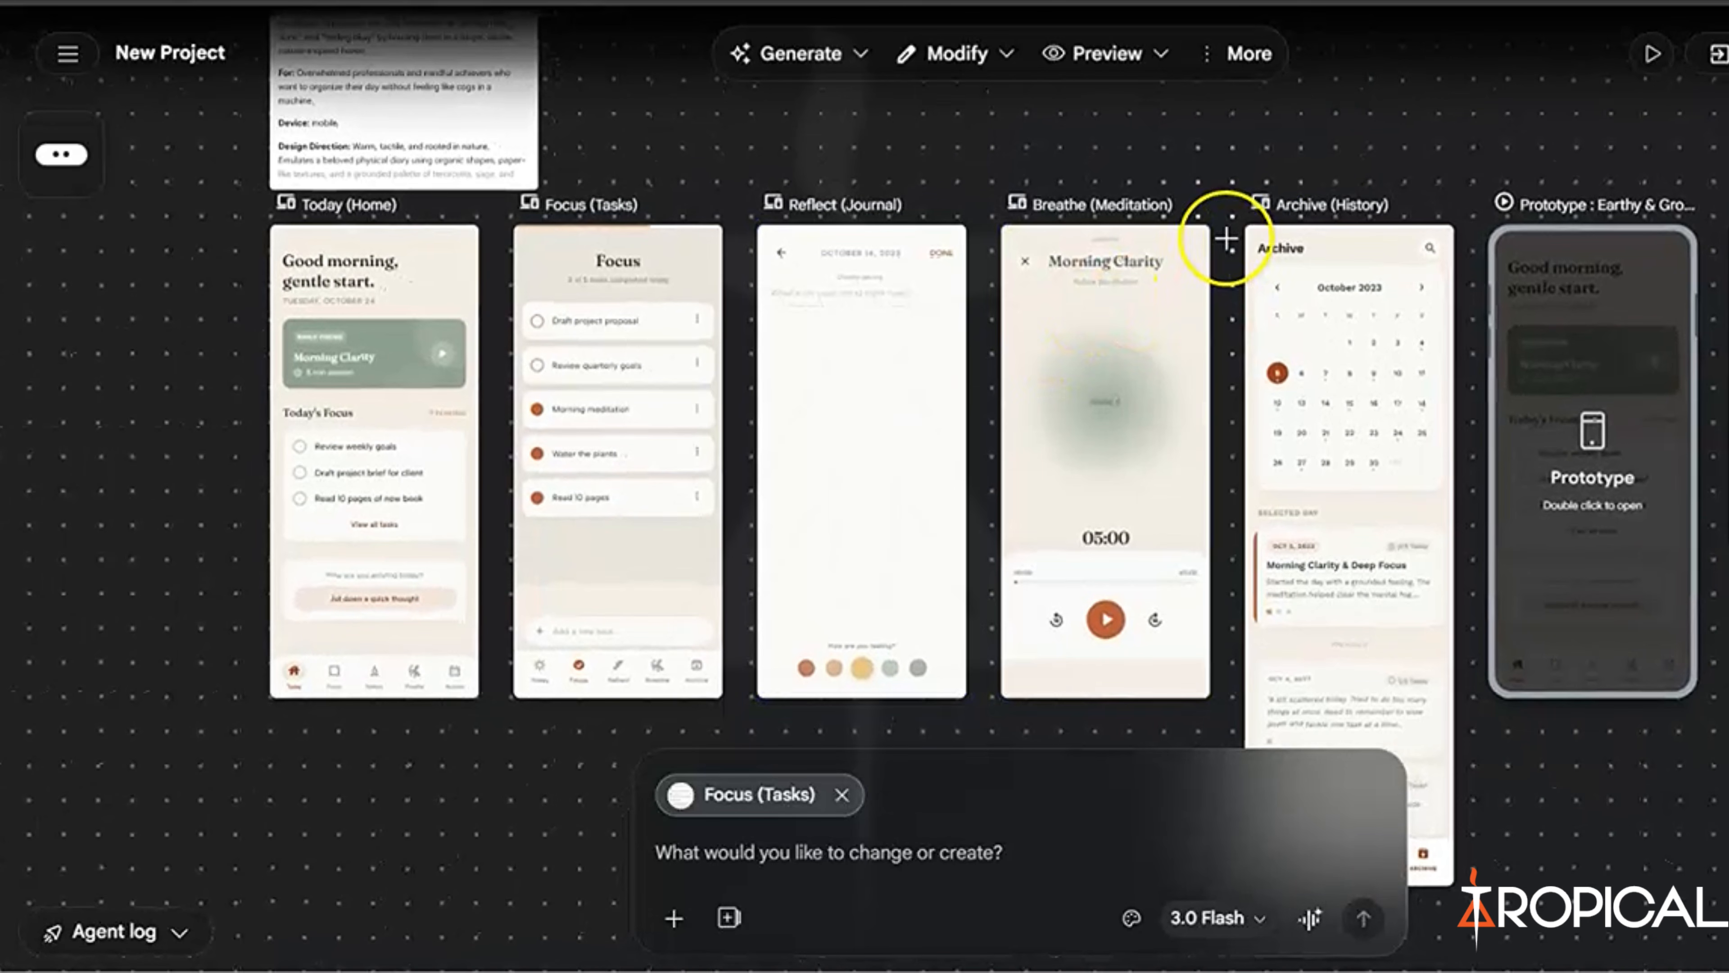
scroll(462, 202, up, 3)
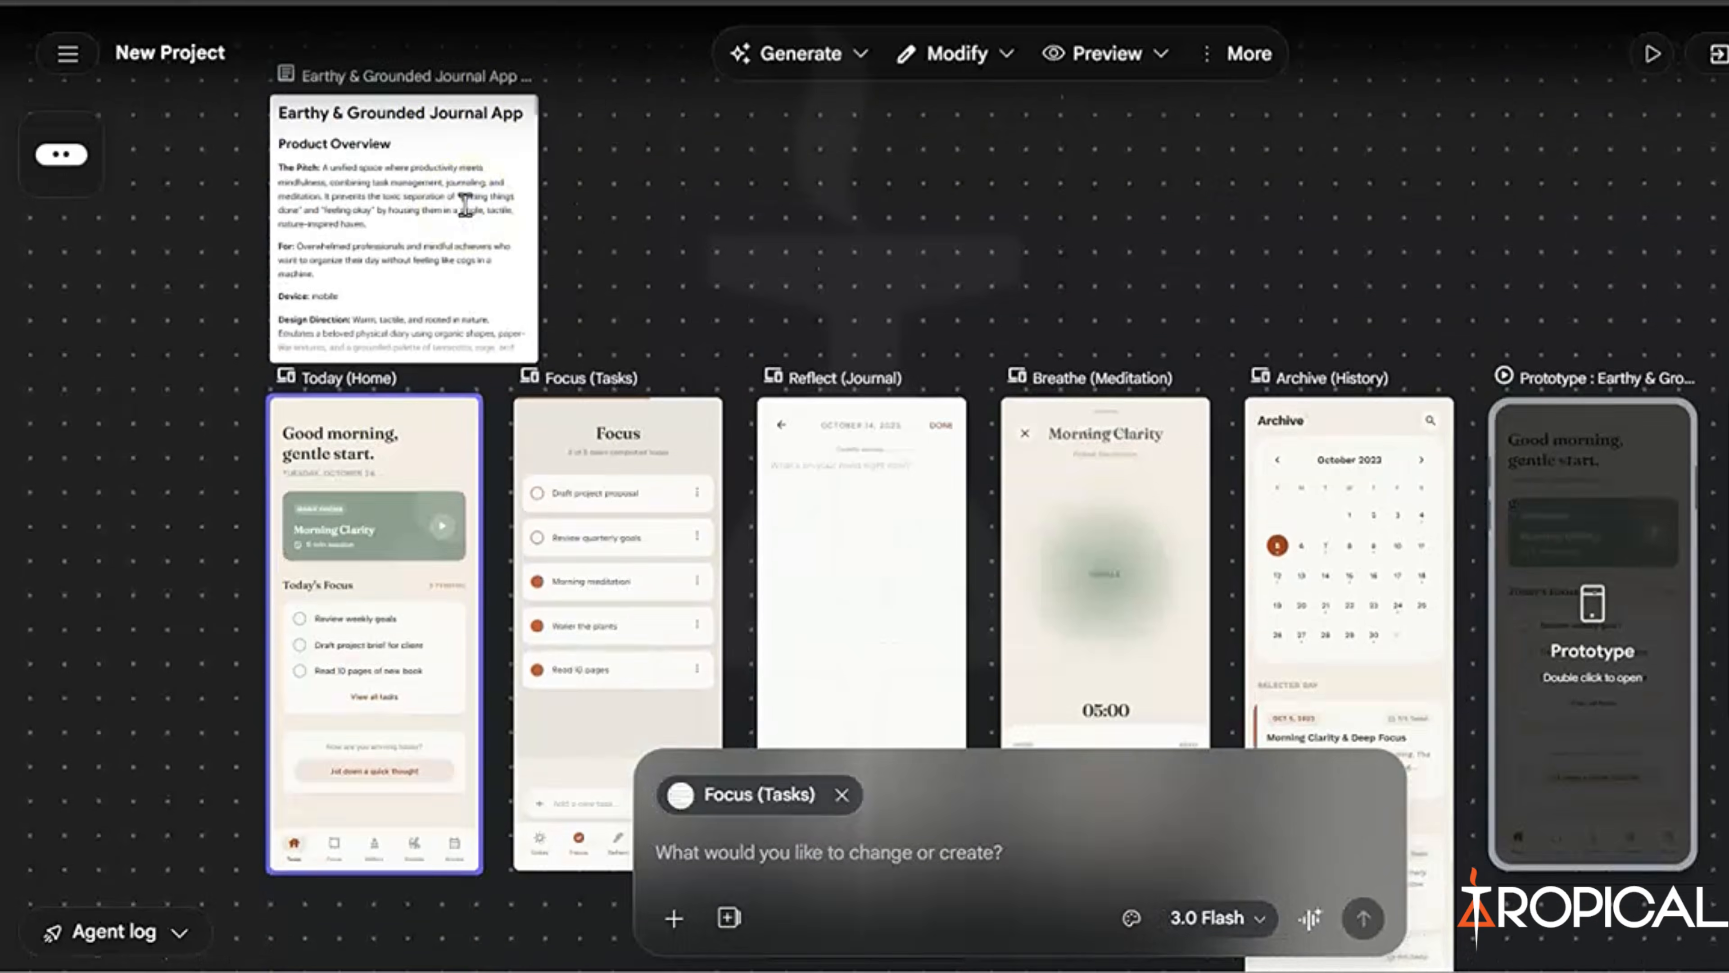
scroll(465, 205, down, 5)
scroll(463, 205, down, 5)
scroll(462, 204, up, 10)
click(513, 378)
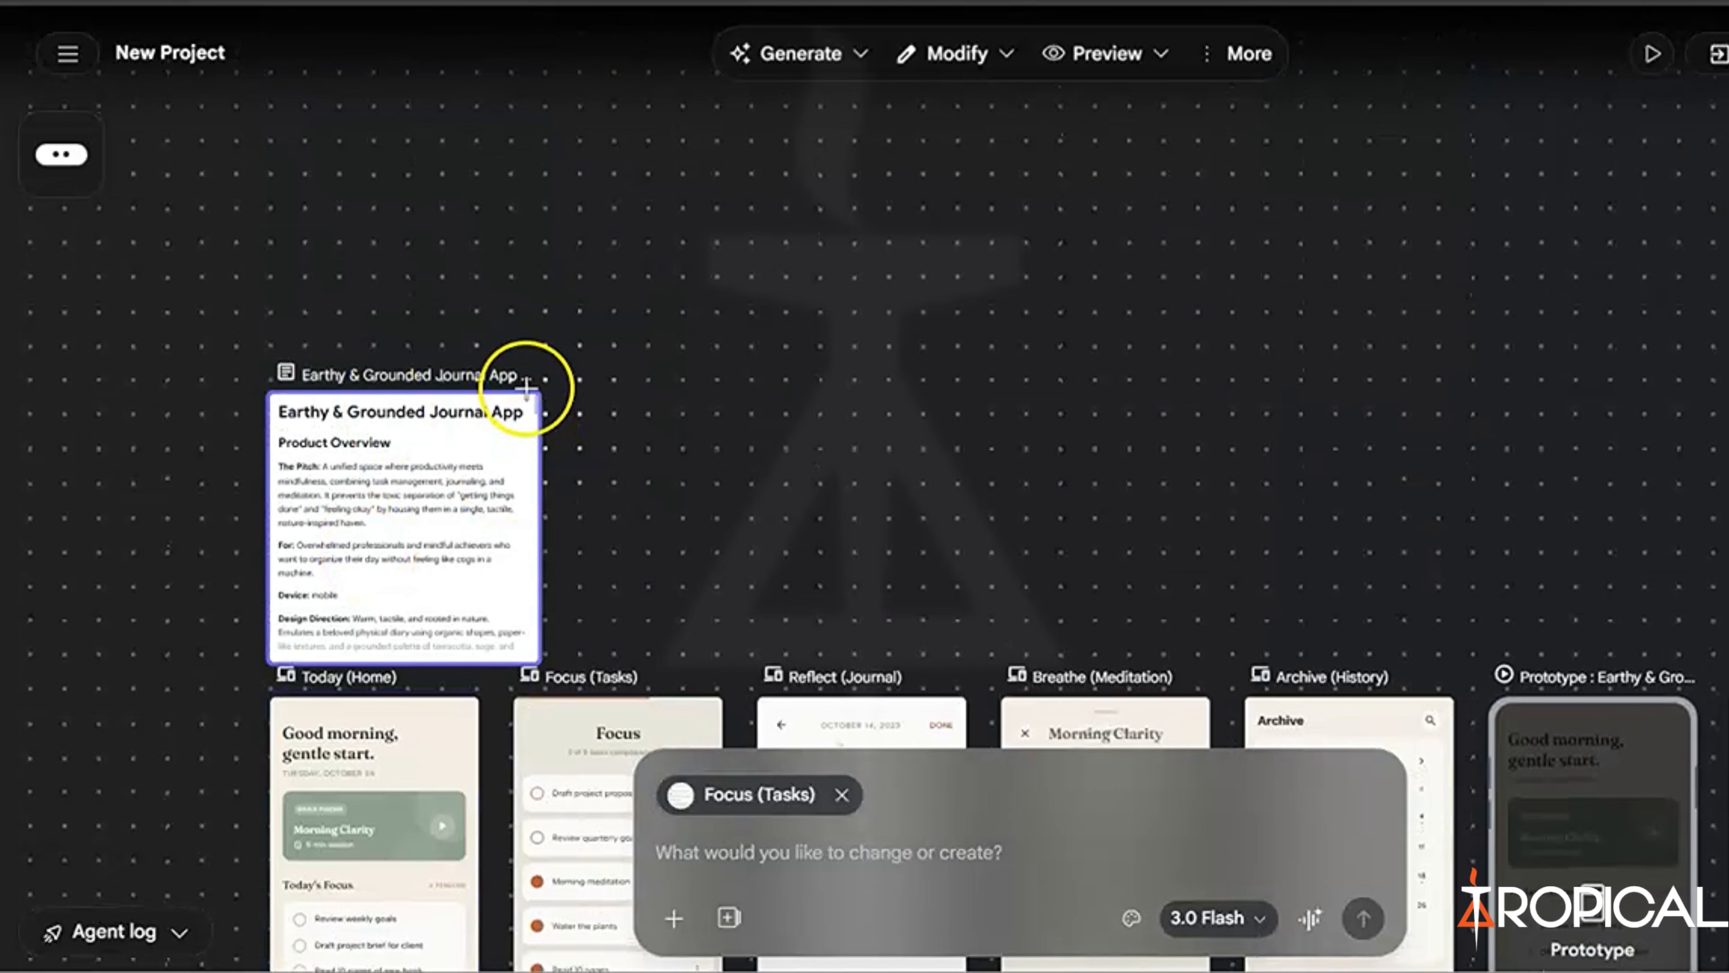
scroll(523, 590, down, 5)
scroll(1463, 394, right, 5)
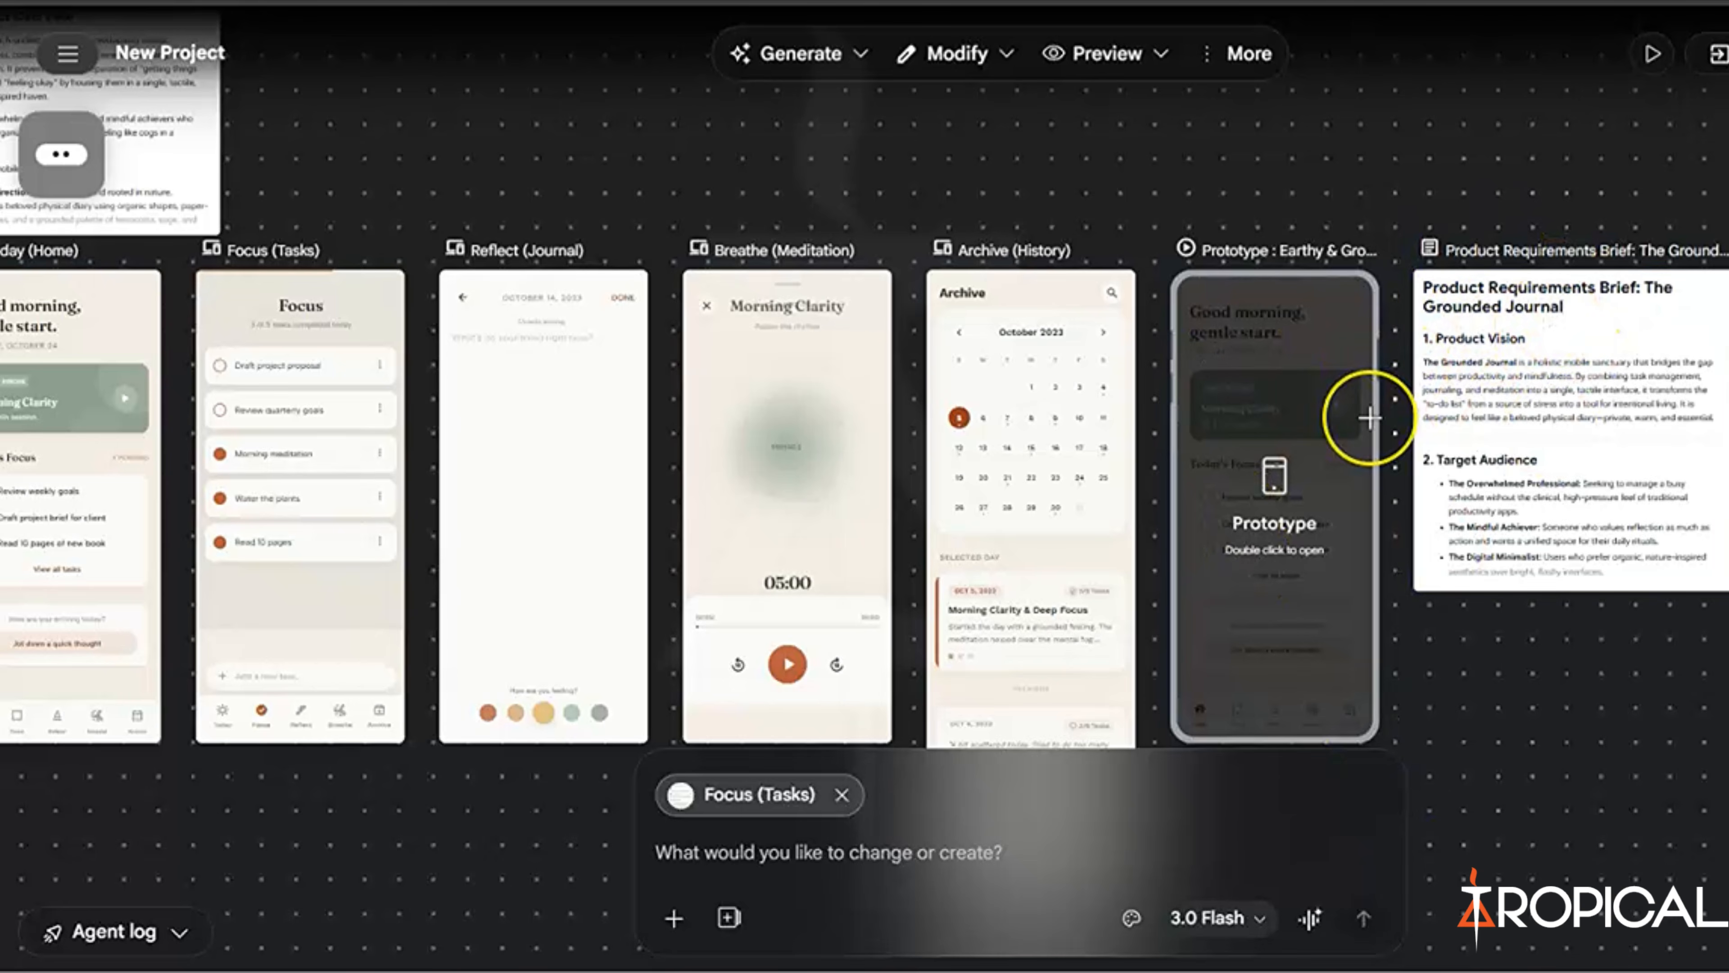
scroll(1367, 419, left, 8)
scroll(1368, 418, down, 2)
scroll(1367, 416, down, 10)
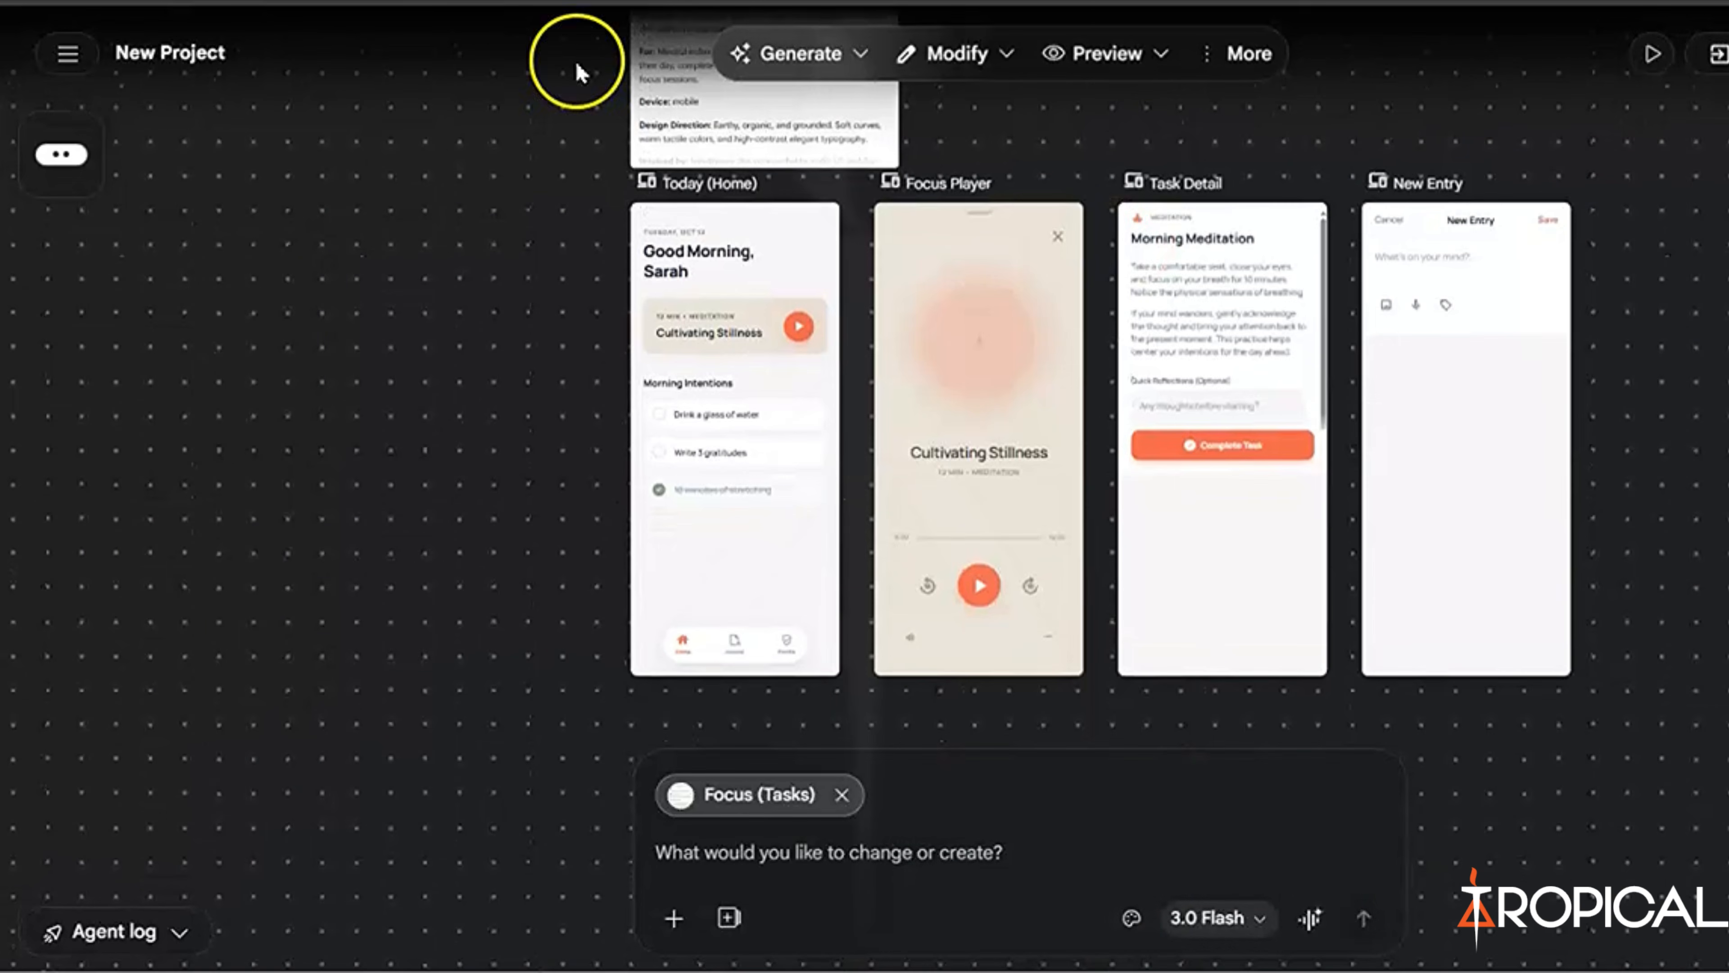
scroll(912, 394, up, 4)
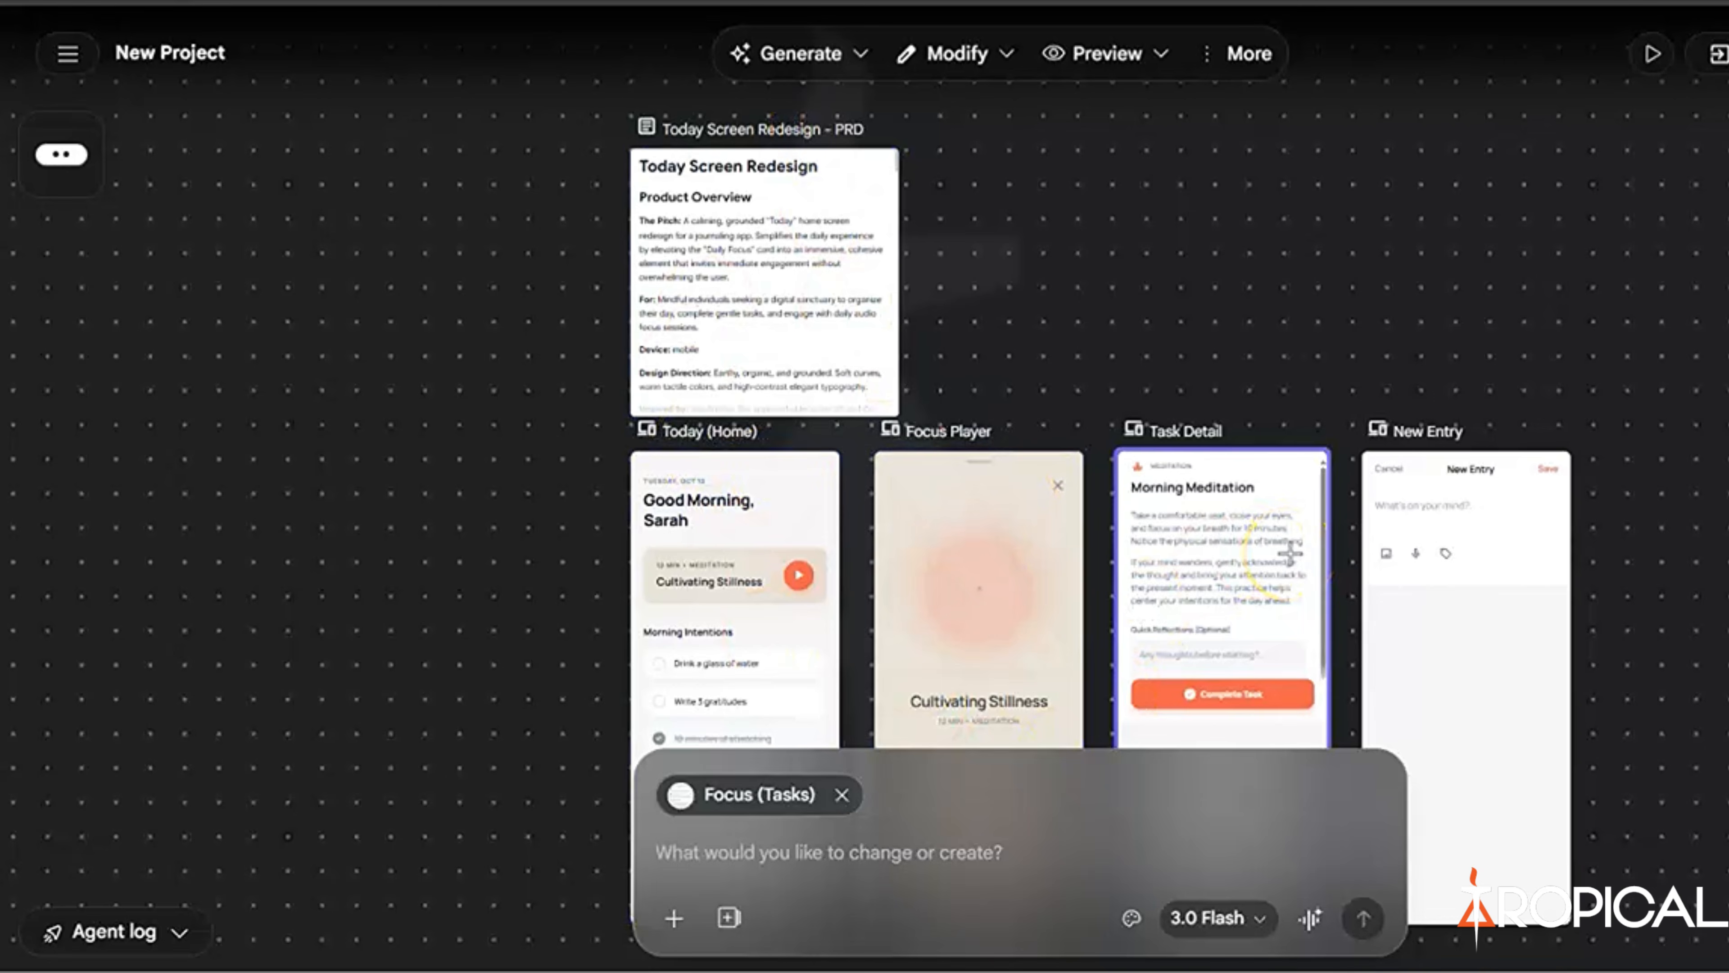
scroll(1290, 553, up, 8)
scroll(1287, 552, right, 3)
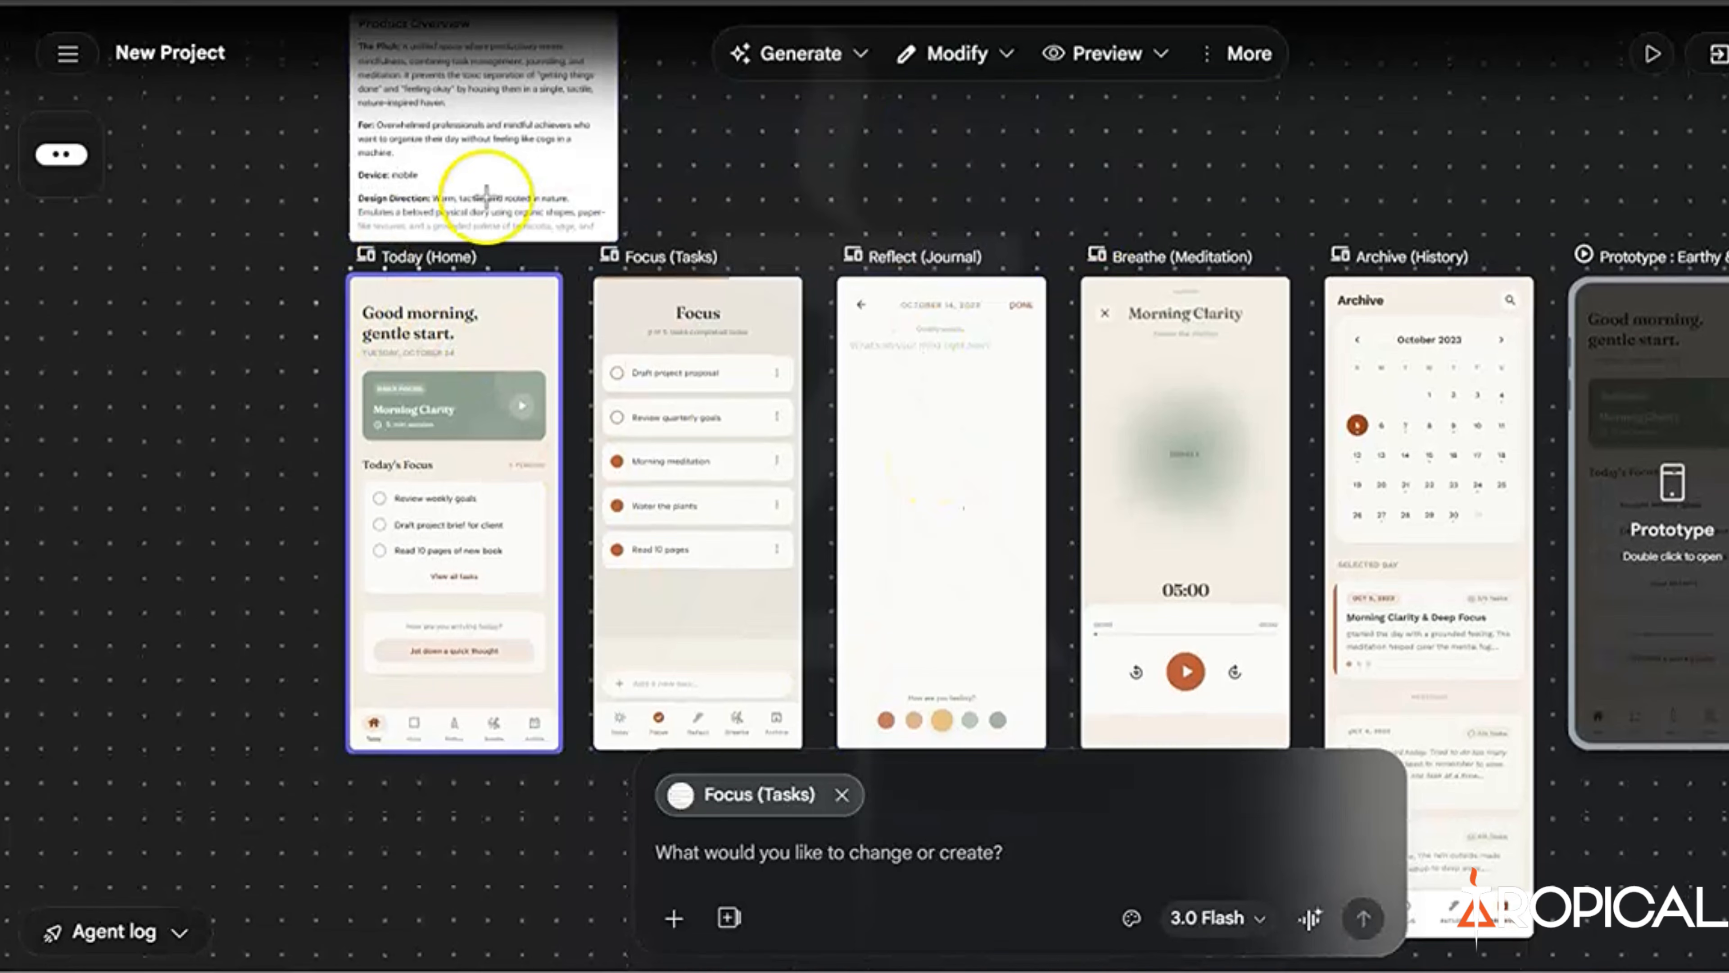
- Select the original Today (Home) screen, inspect its HTML code, and review its Figma copy, export and download options
click(491, 456)
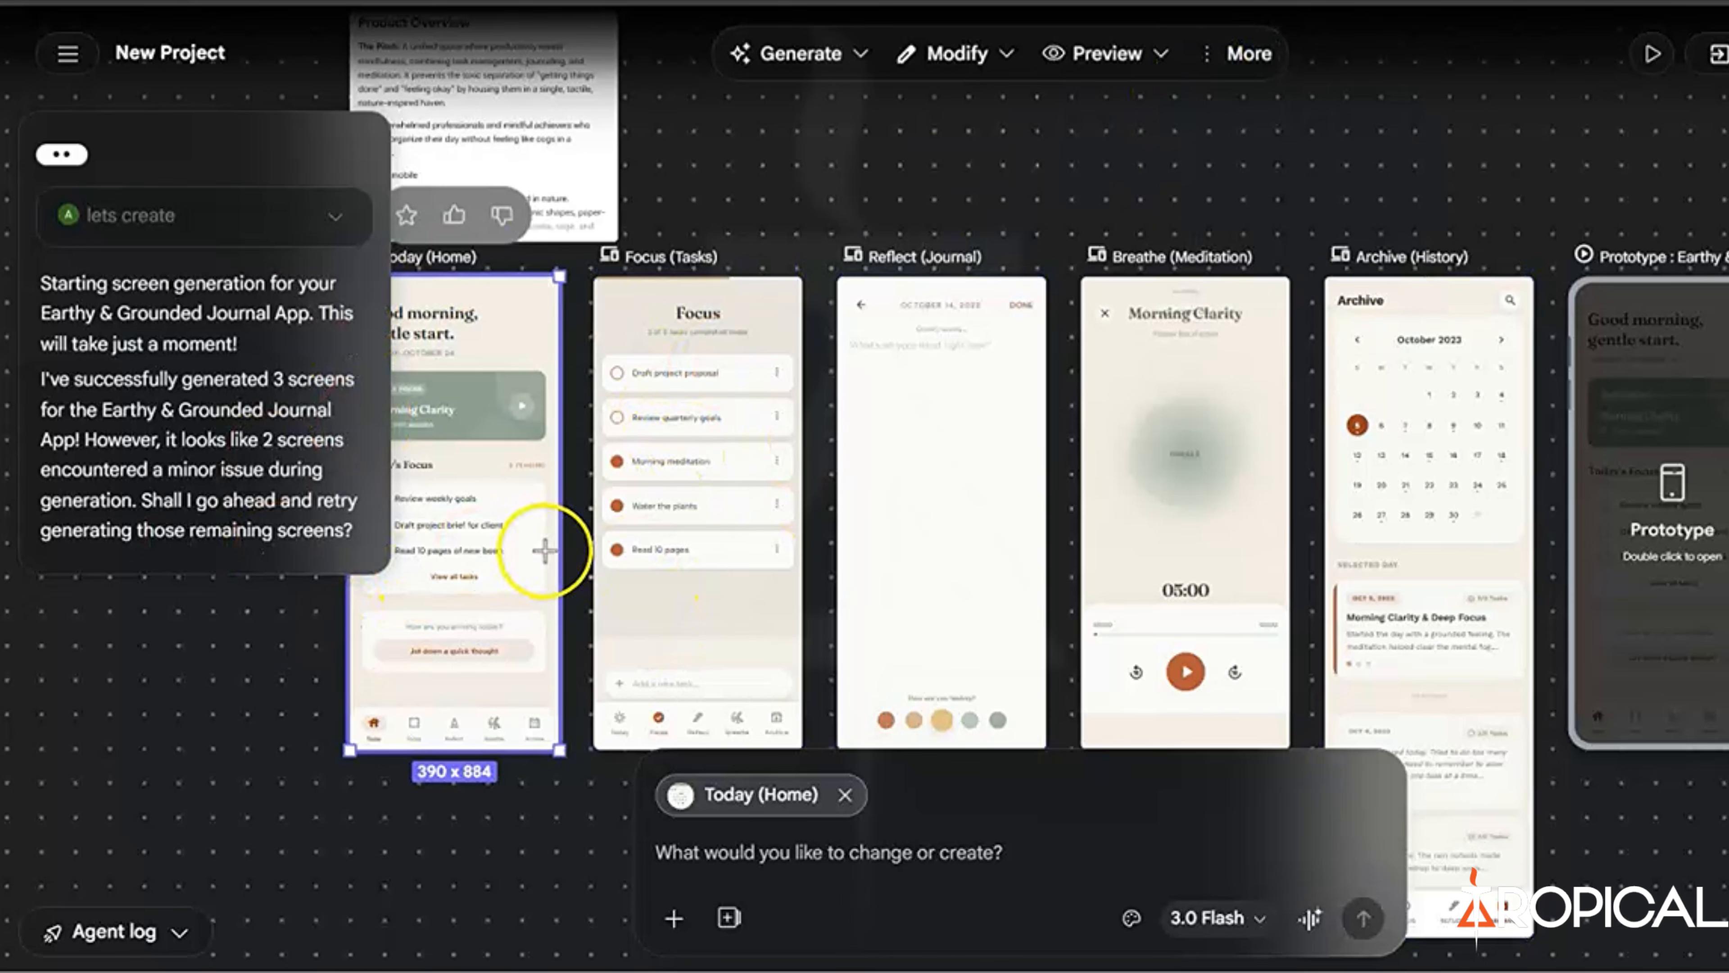
click(1200, 54)
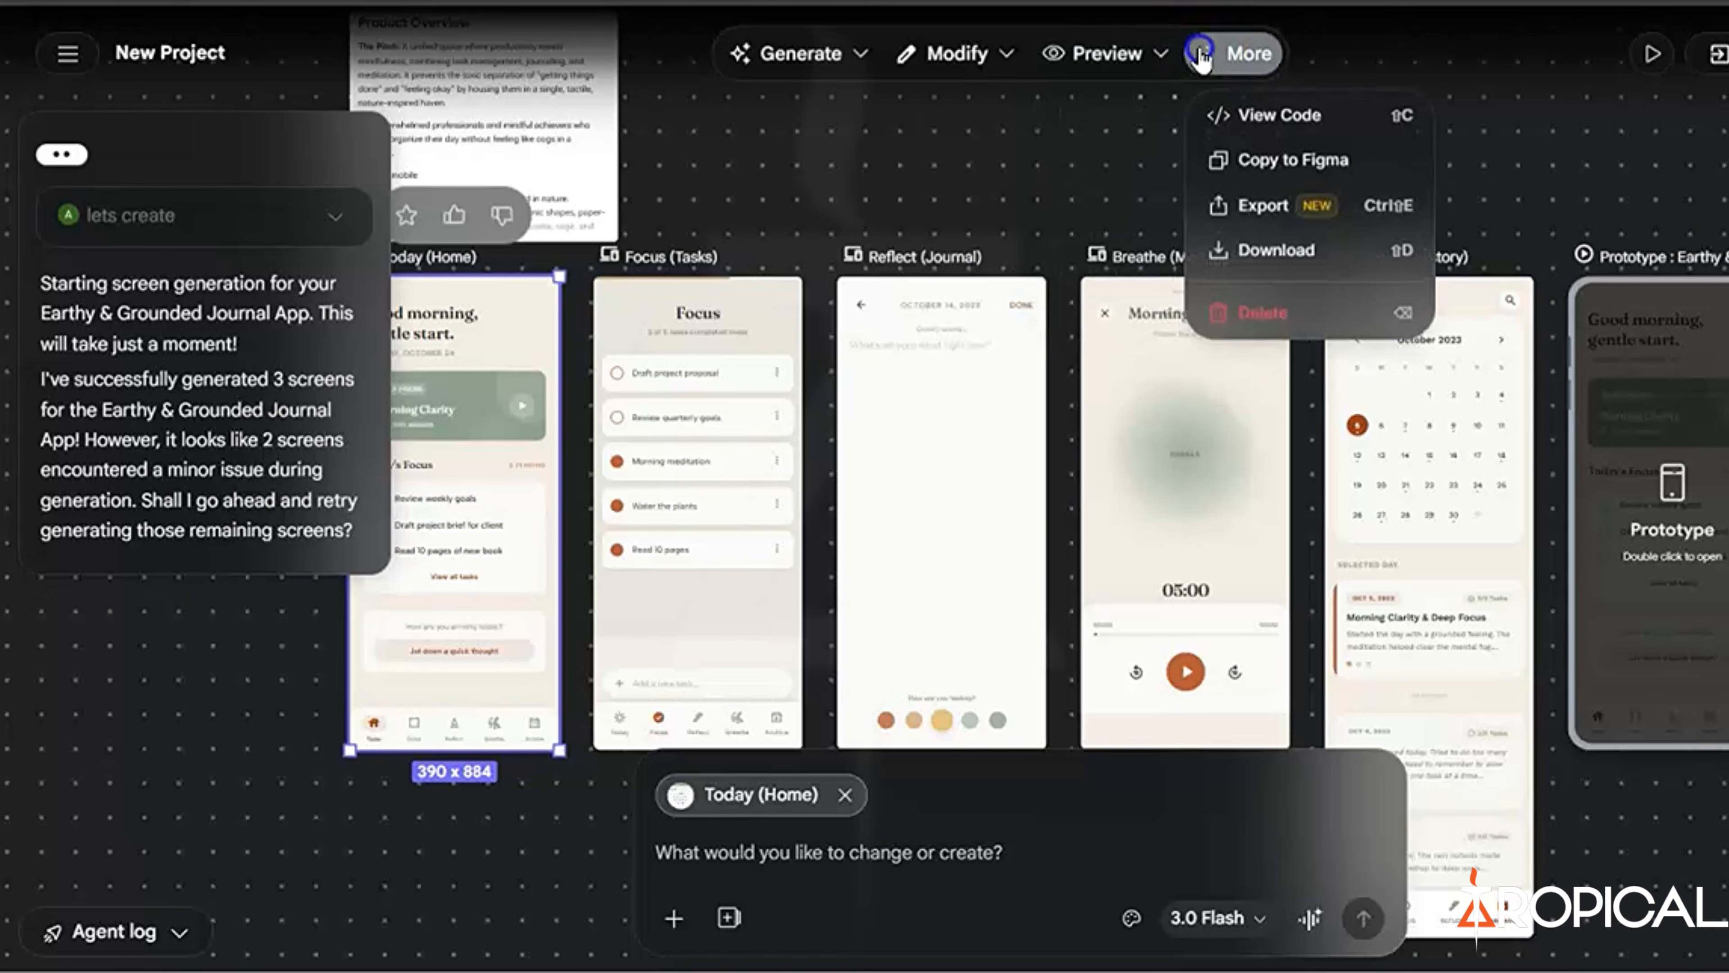
click(1253, 116)
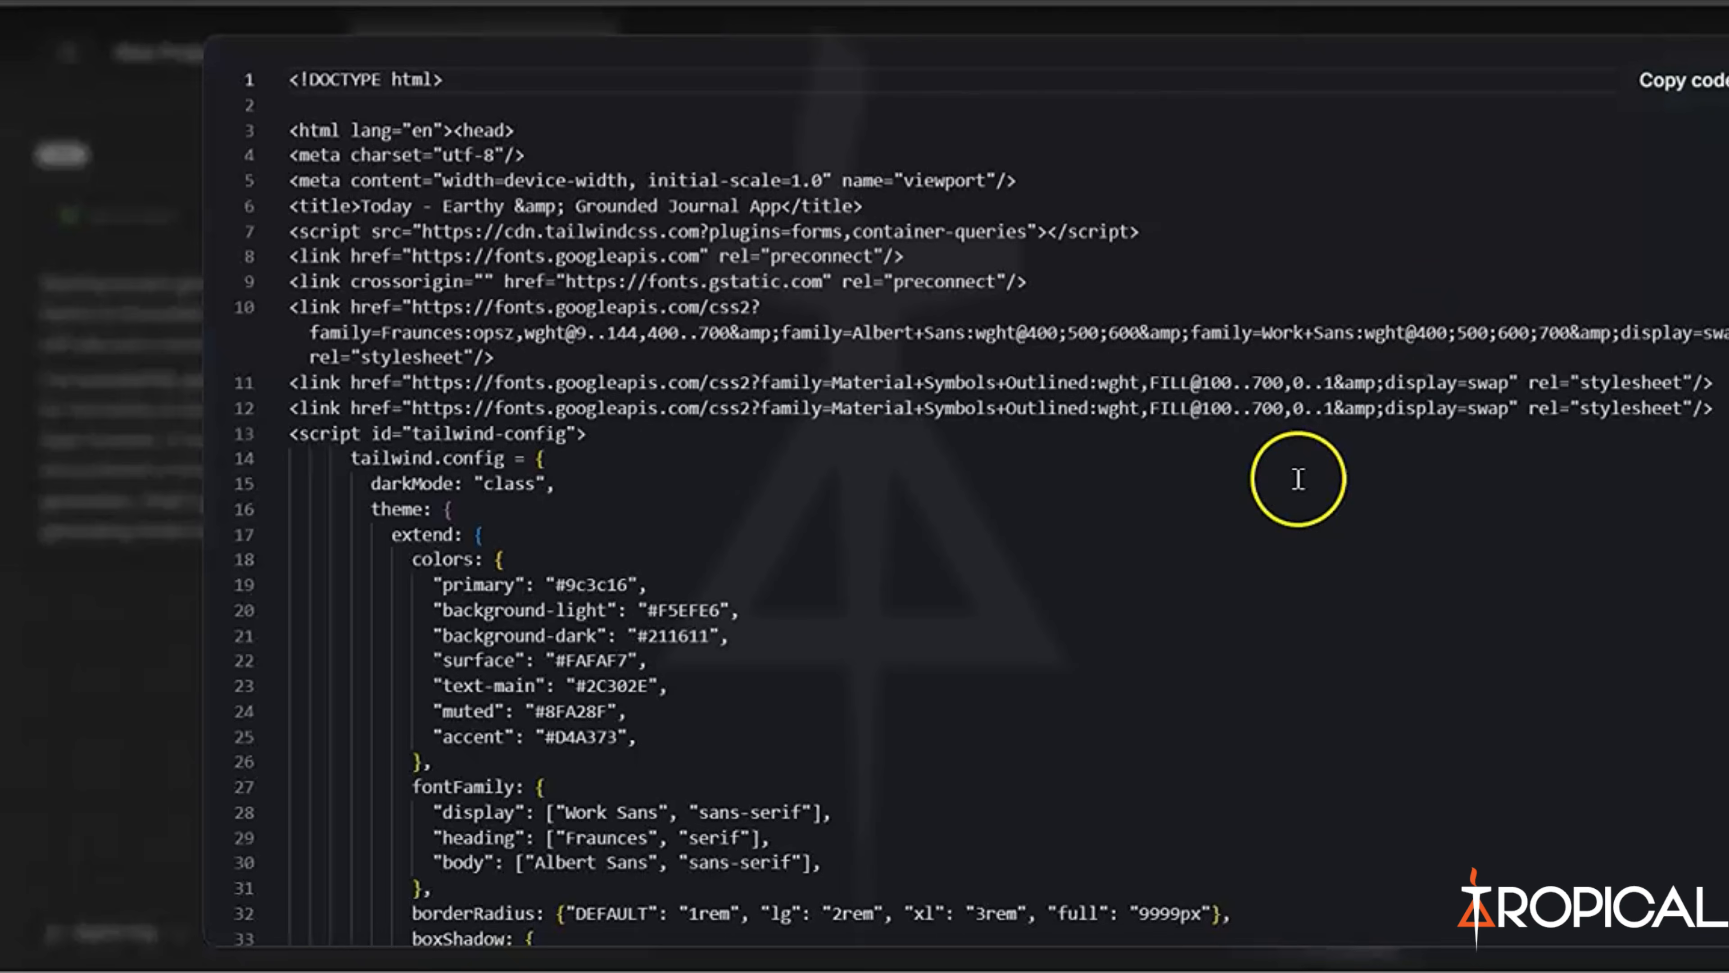
scroll(751, 616, down, 3)
scroll(751, 616, down, 10)
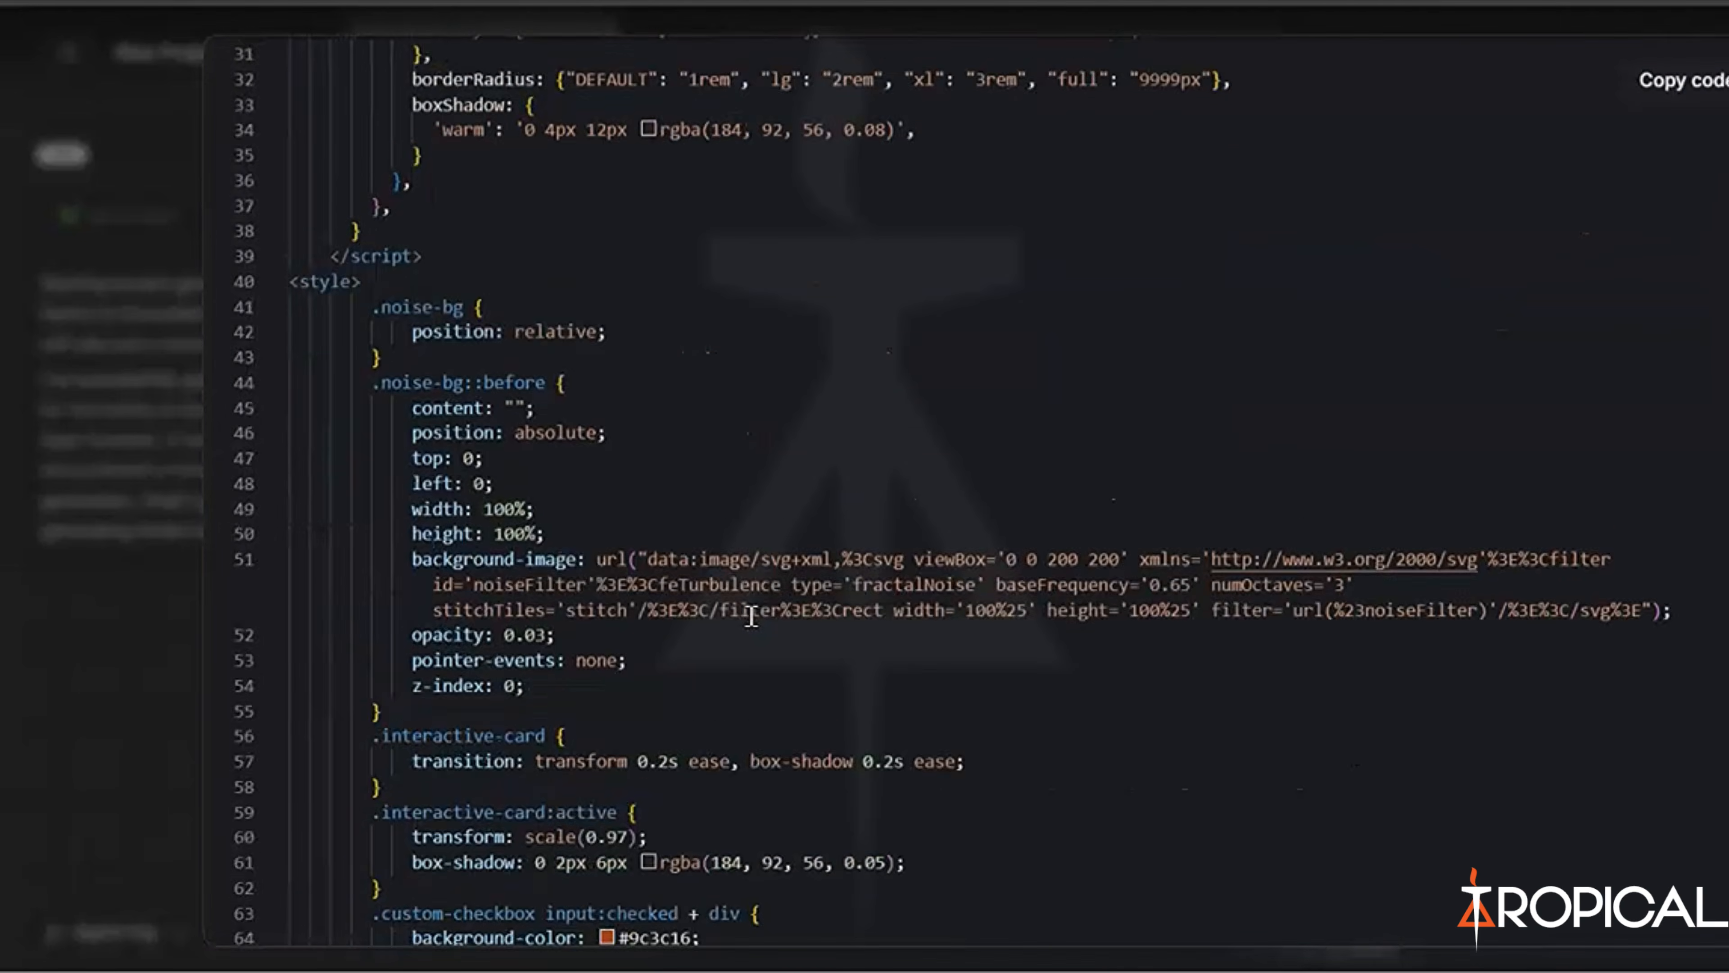
key(Escape)
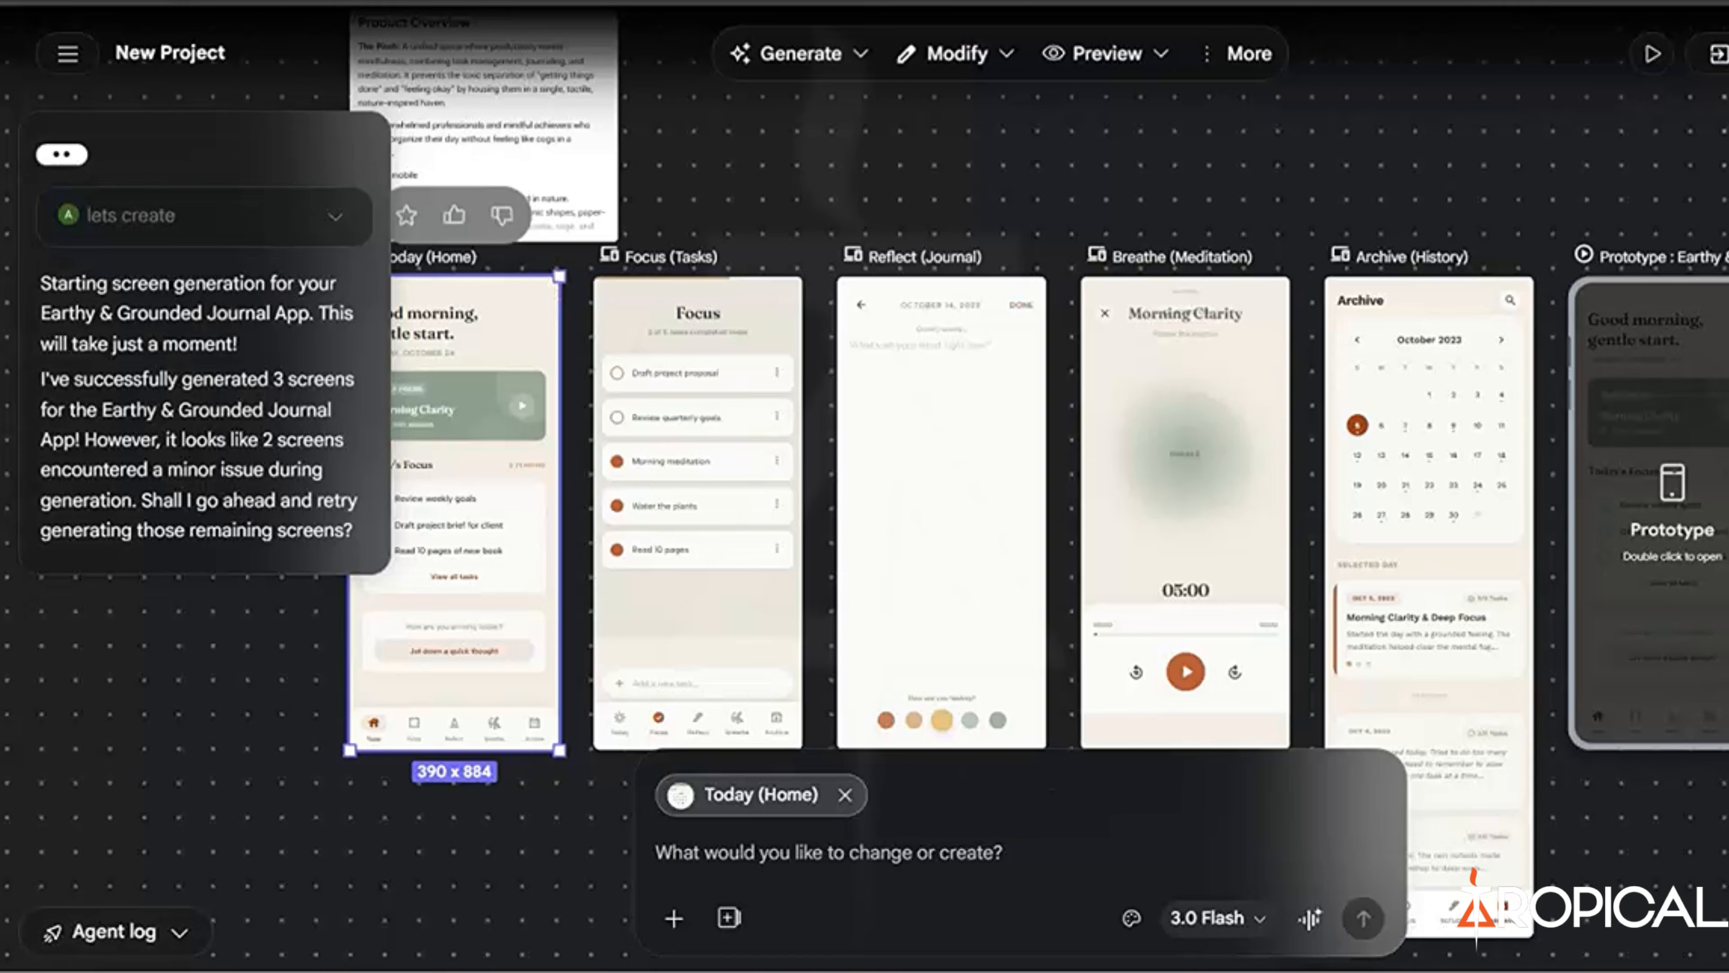
click(1222, 54)
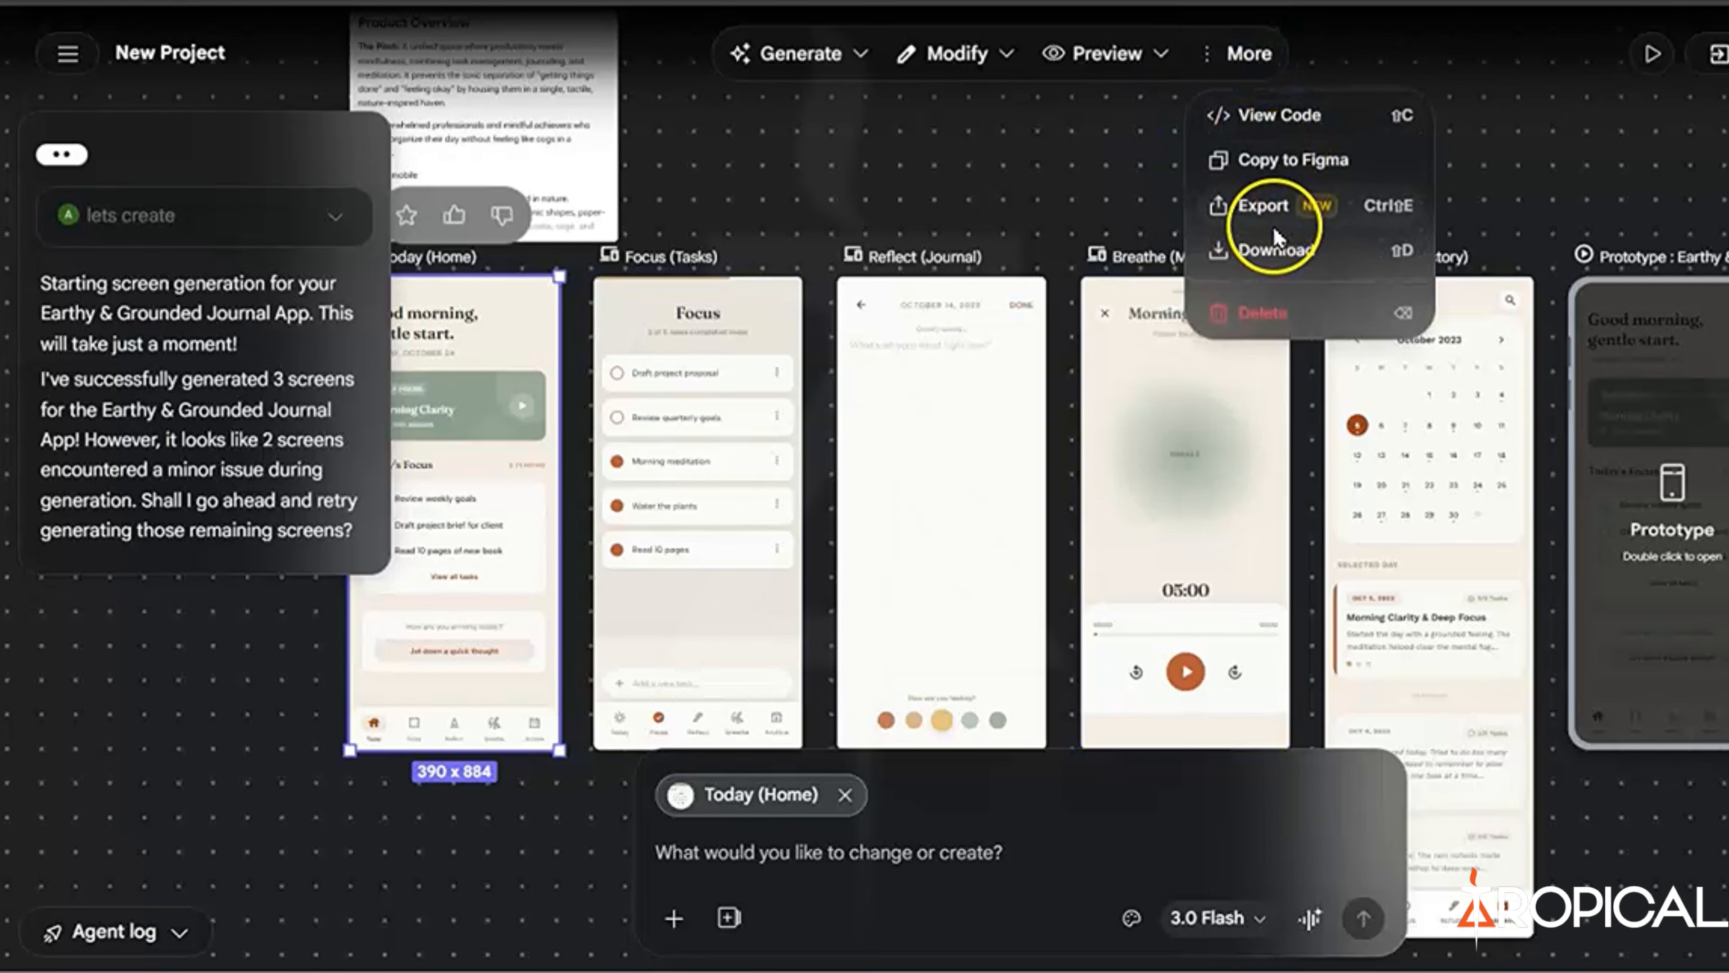
click(1280, 178)
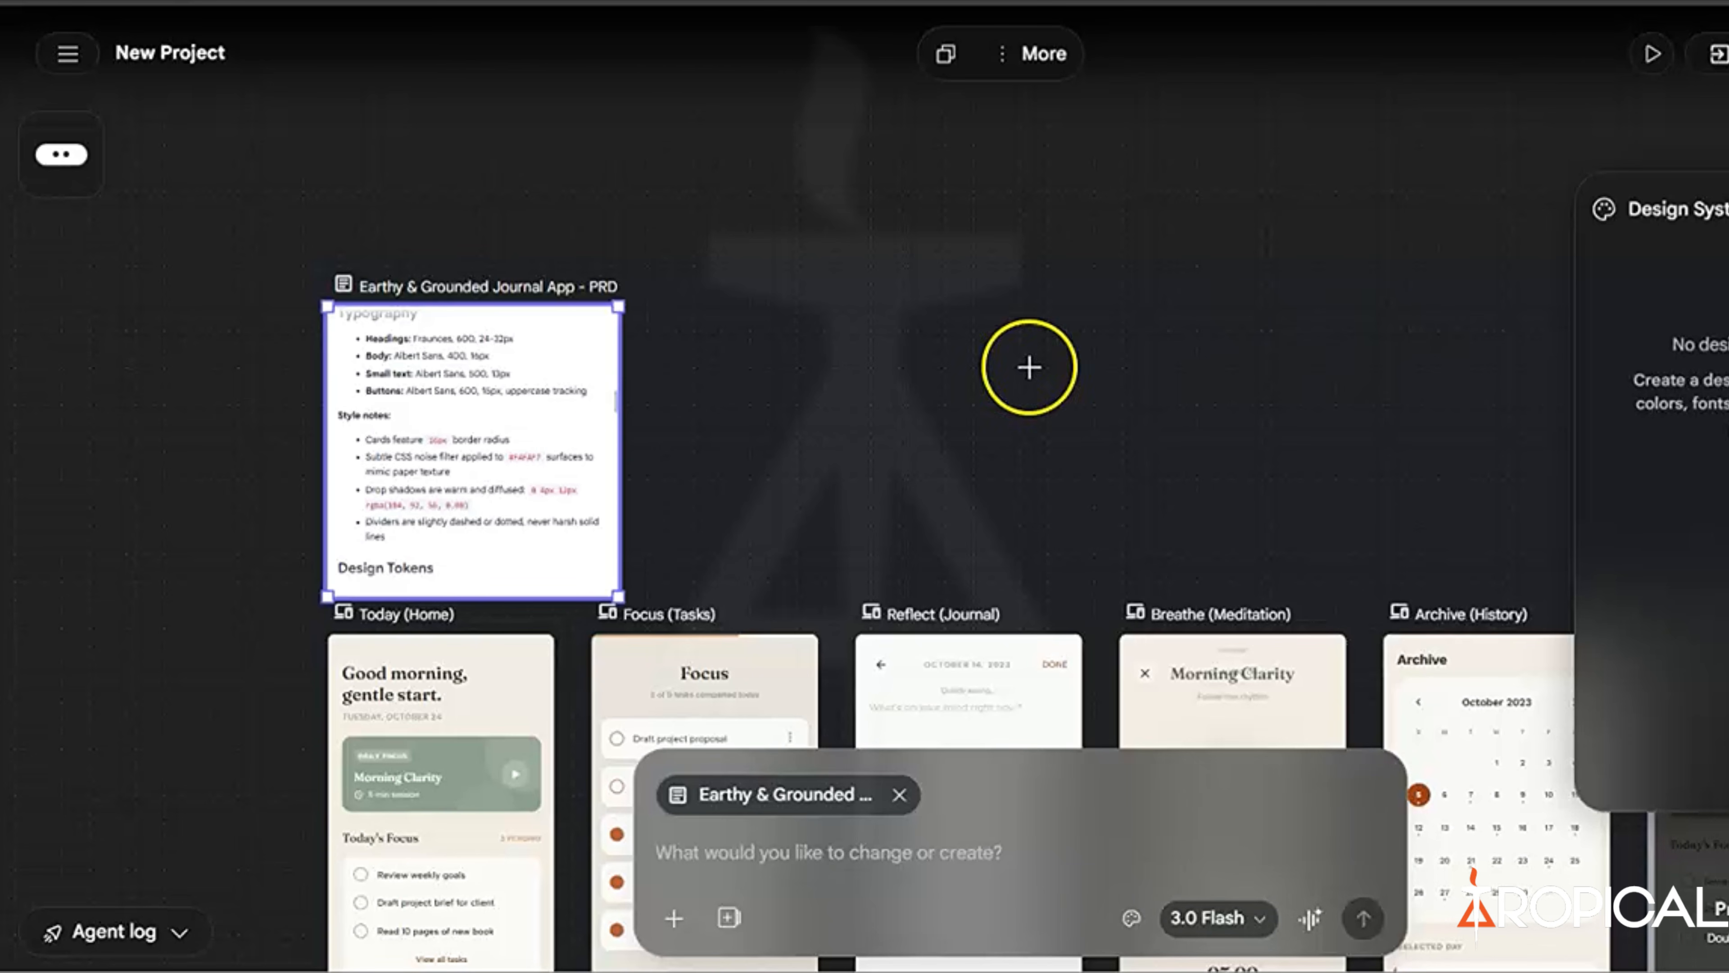
- Read the Typography, Style notes and Color Palette sections of the Earthy & Grounded Journal App PRD up close
double_click(495, 442)
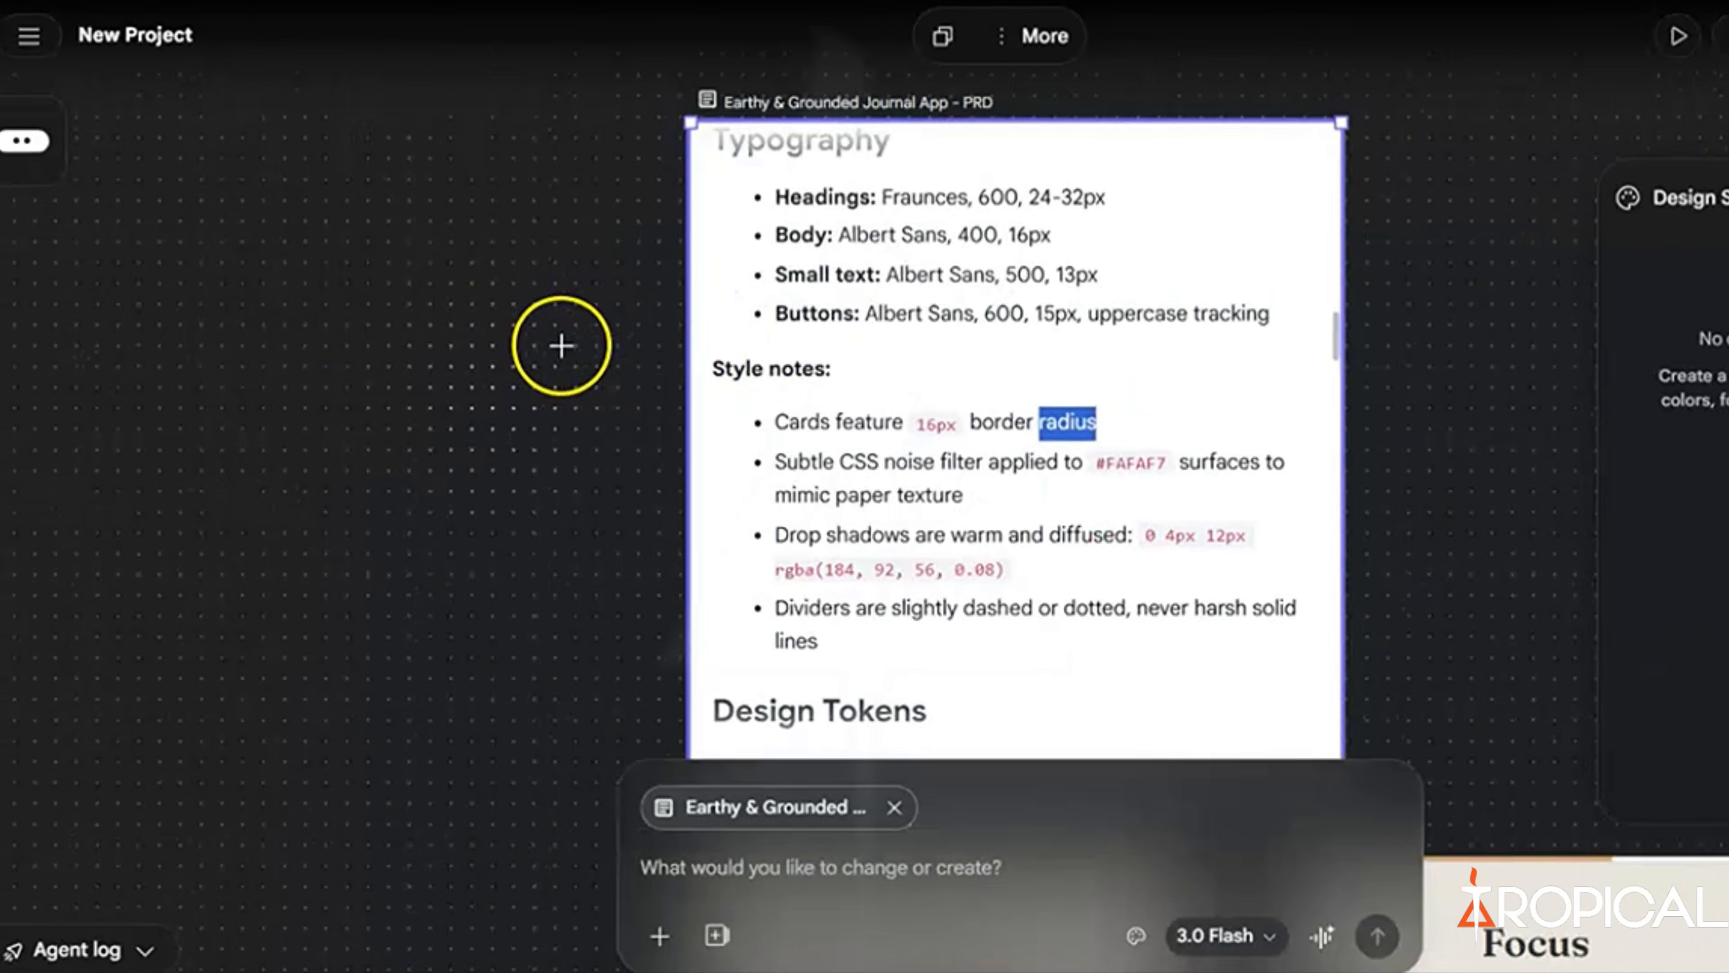
scroll(974, 367, down, 2)
scroll(978, 346, up, 3)
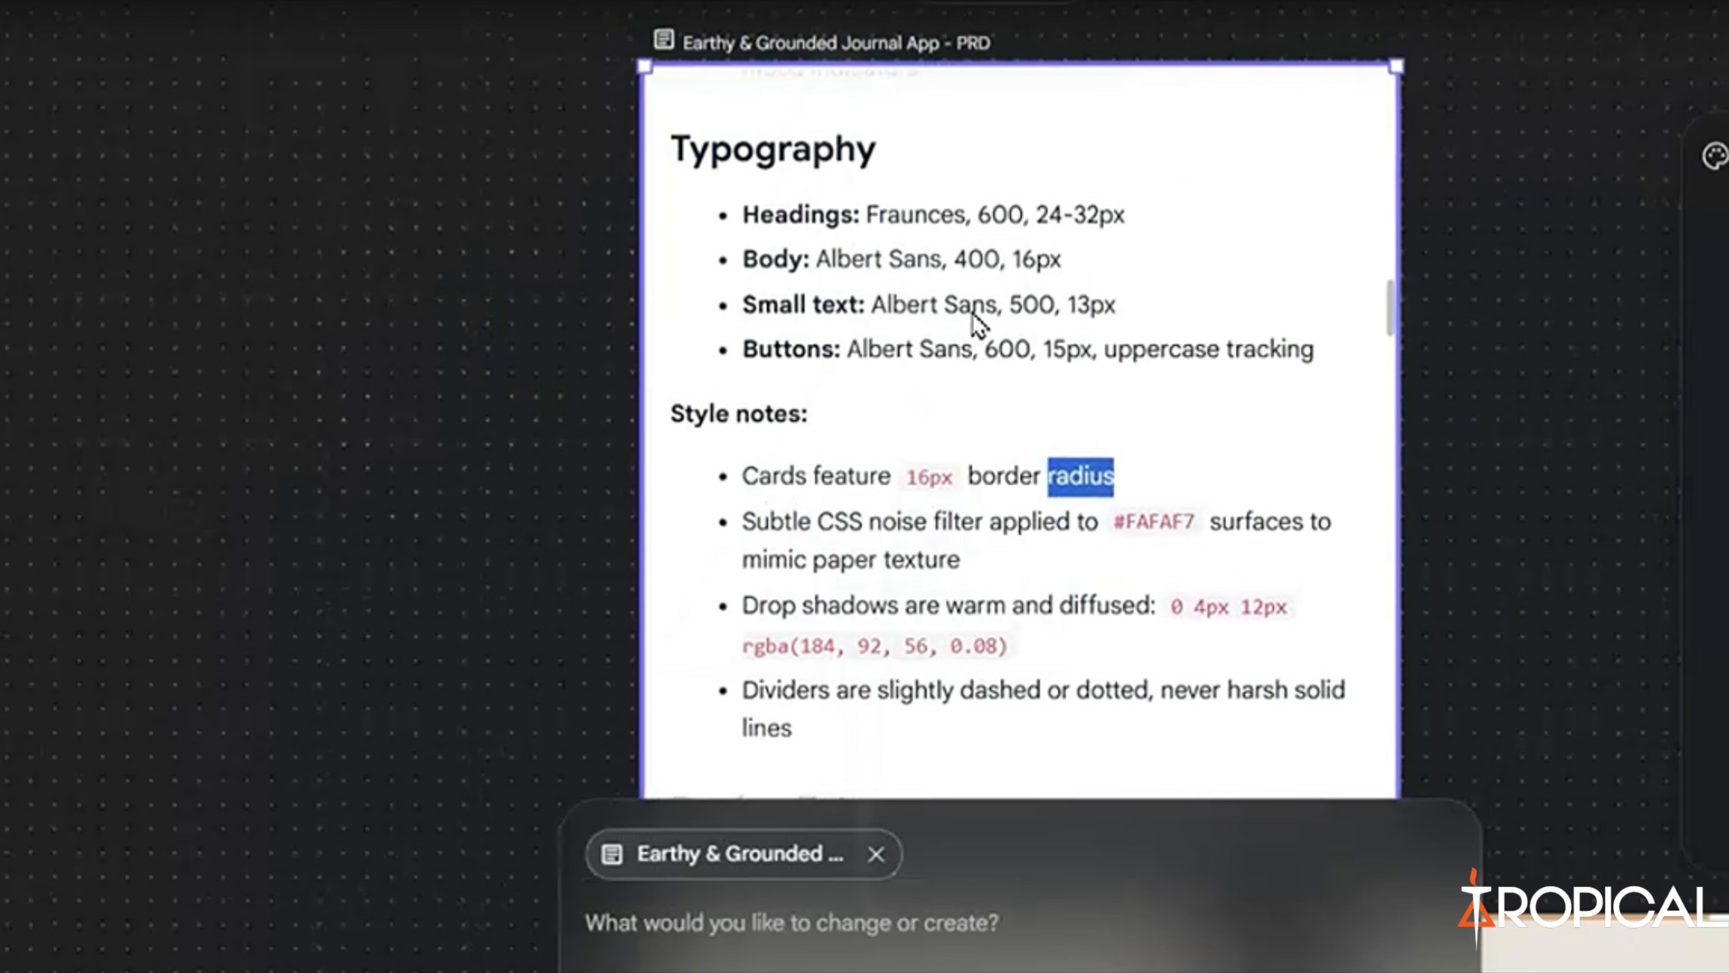
scroll(977, 327, up, 5)
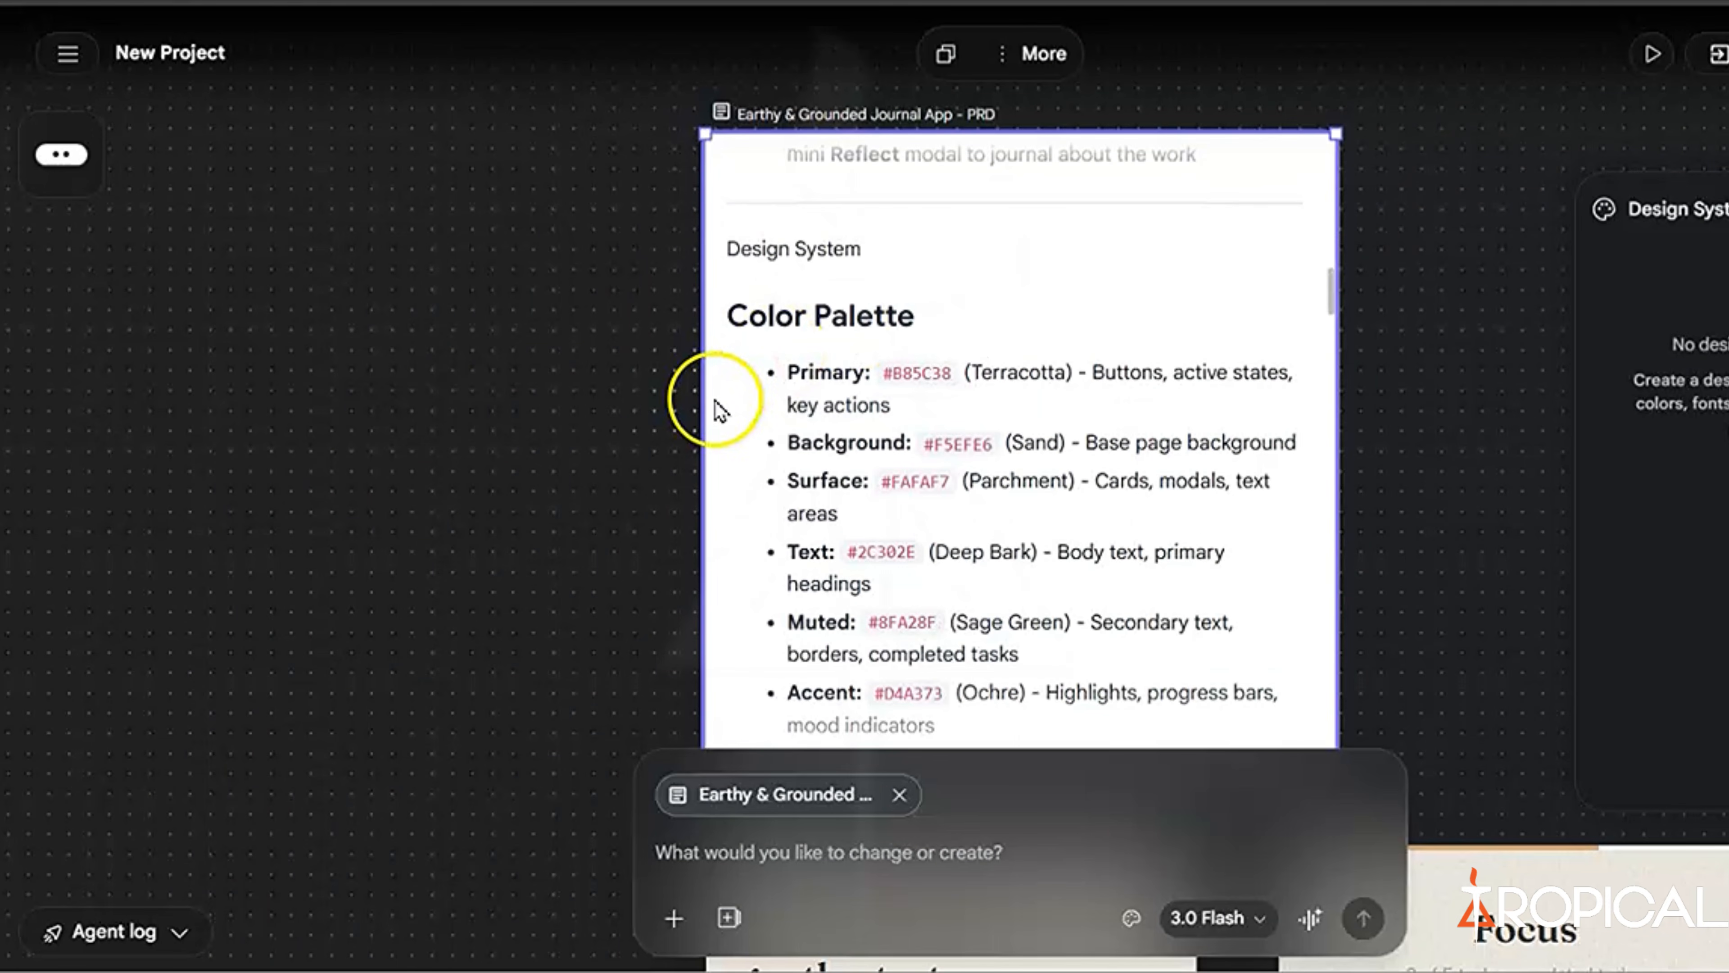
drag(768, 316, 838, 310)
scroll(844, 311, down, 5)
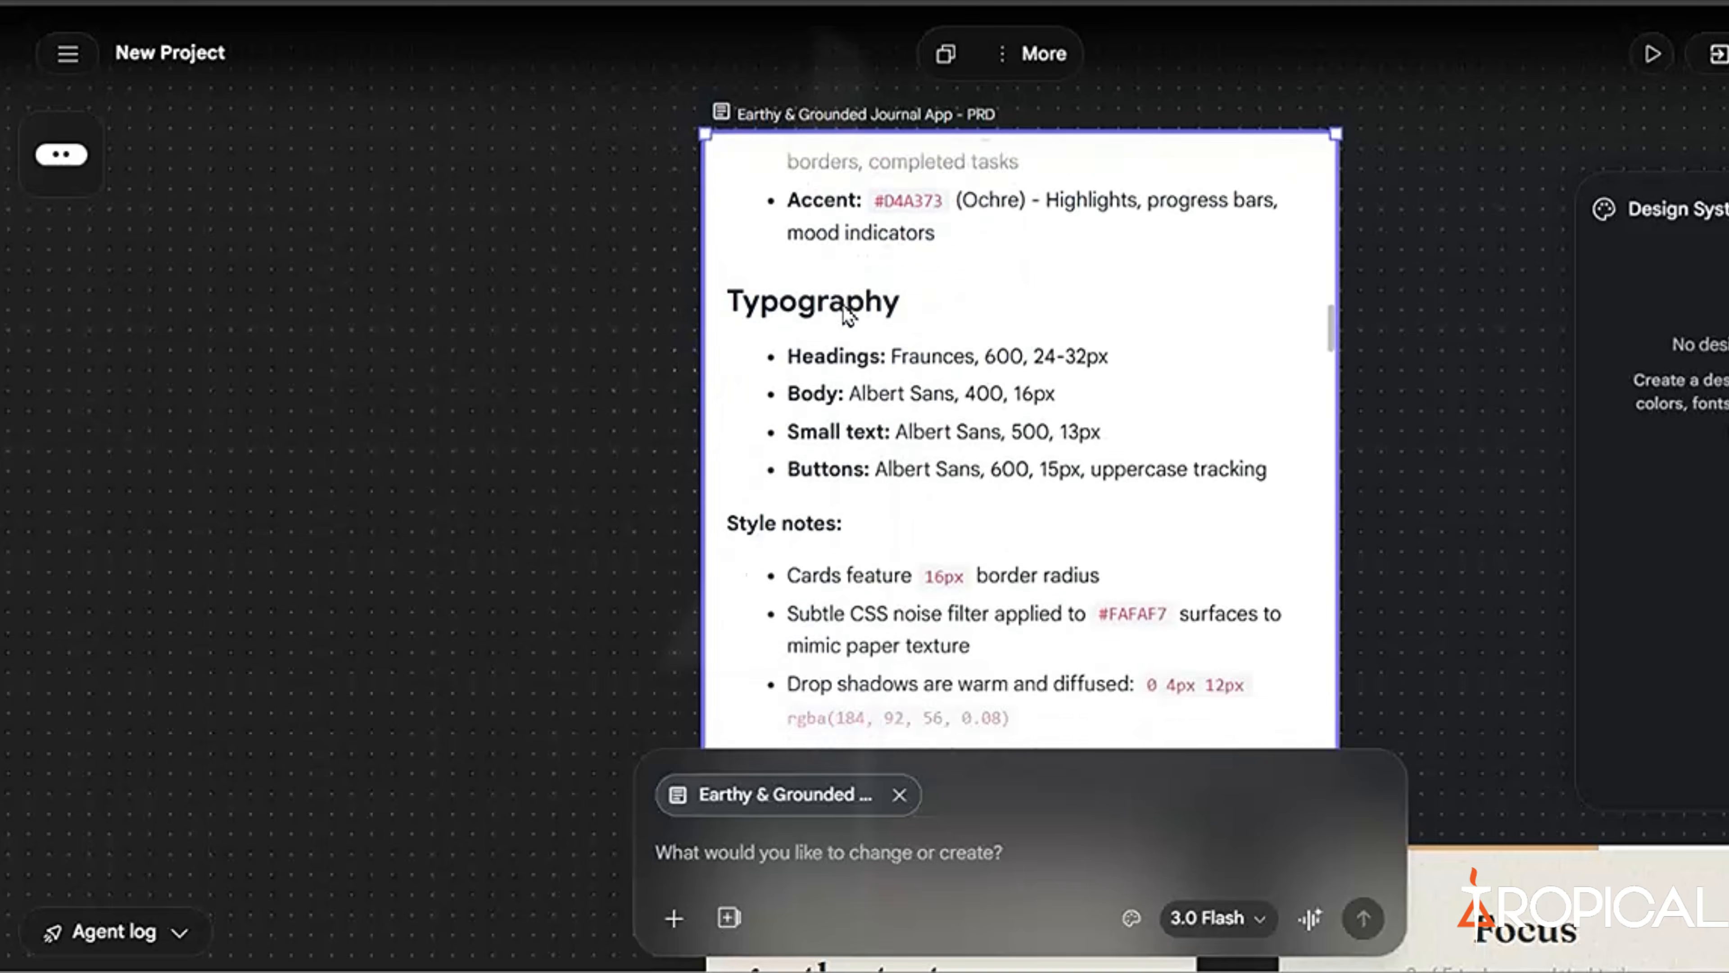
- Read the Style notes and Design Tokens sections of the Earthy & Grounded Journal App PRD and deselect the document
scroll(847, 315, down, 1)
click(716, 282)
scroll(810, 469, down, 4)
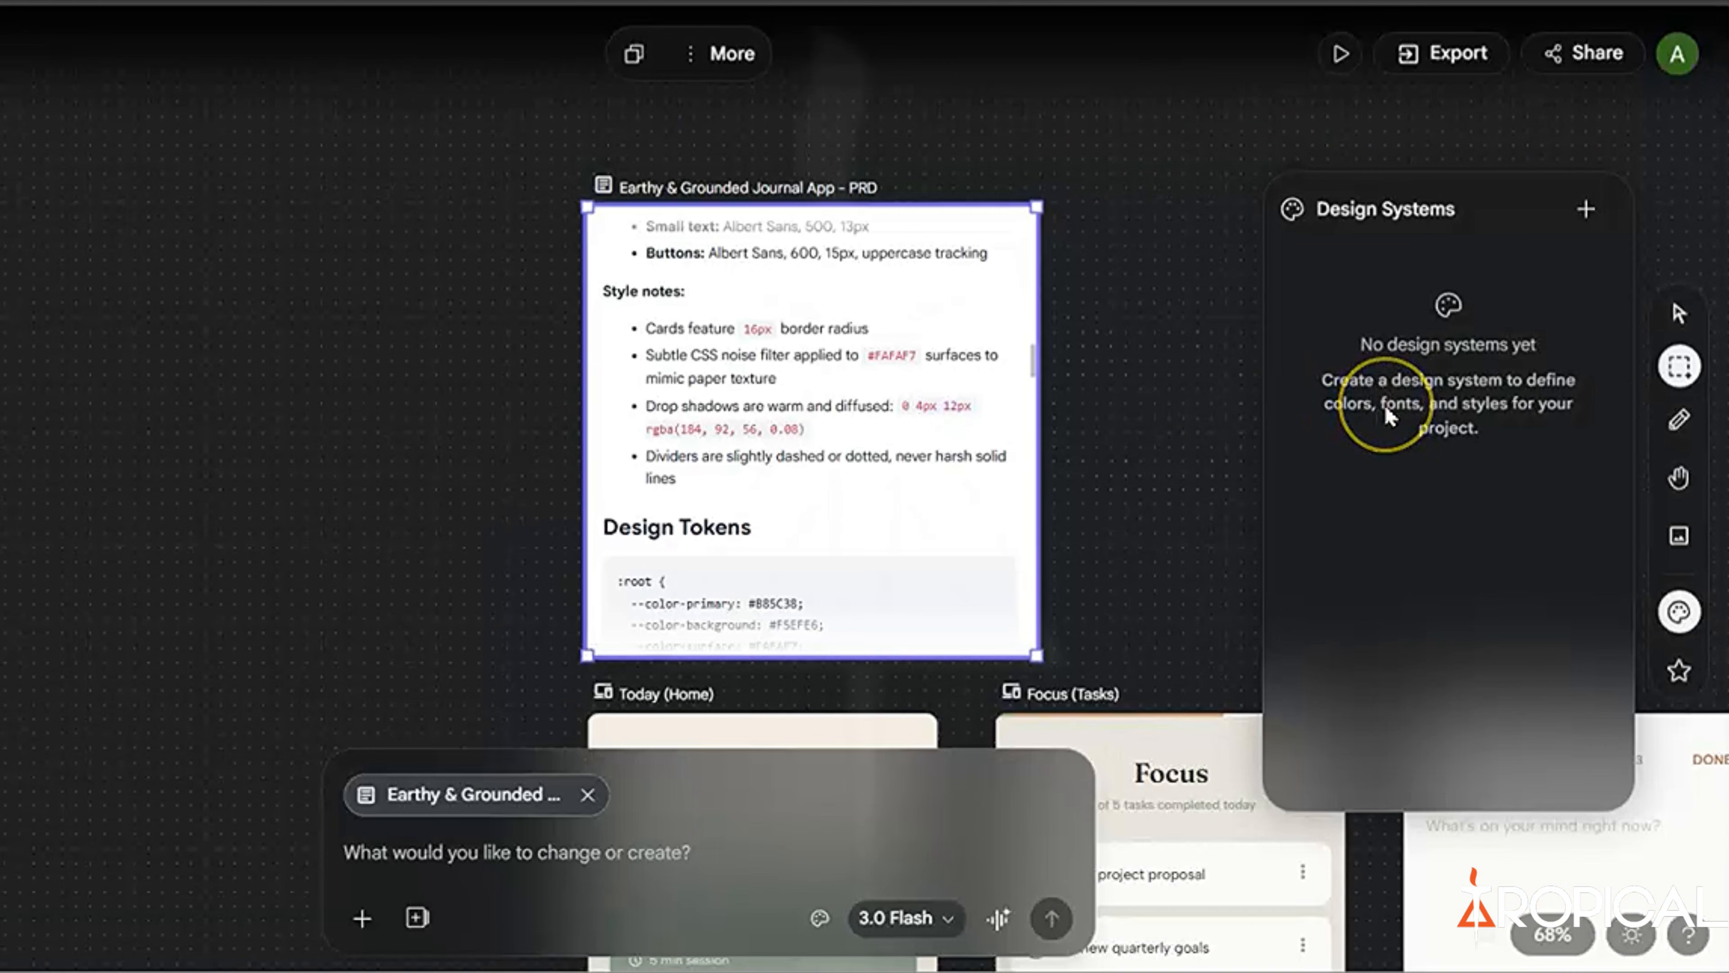
click(1186, 399)
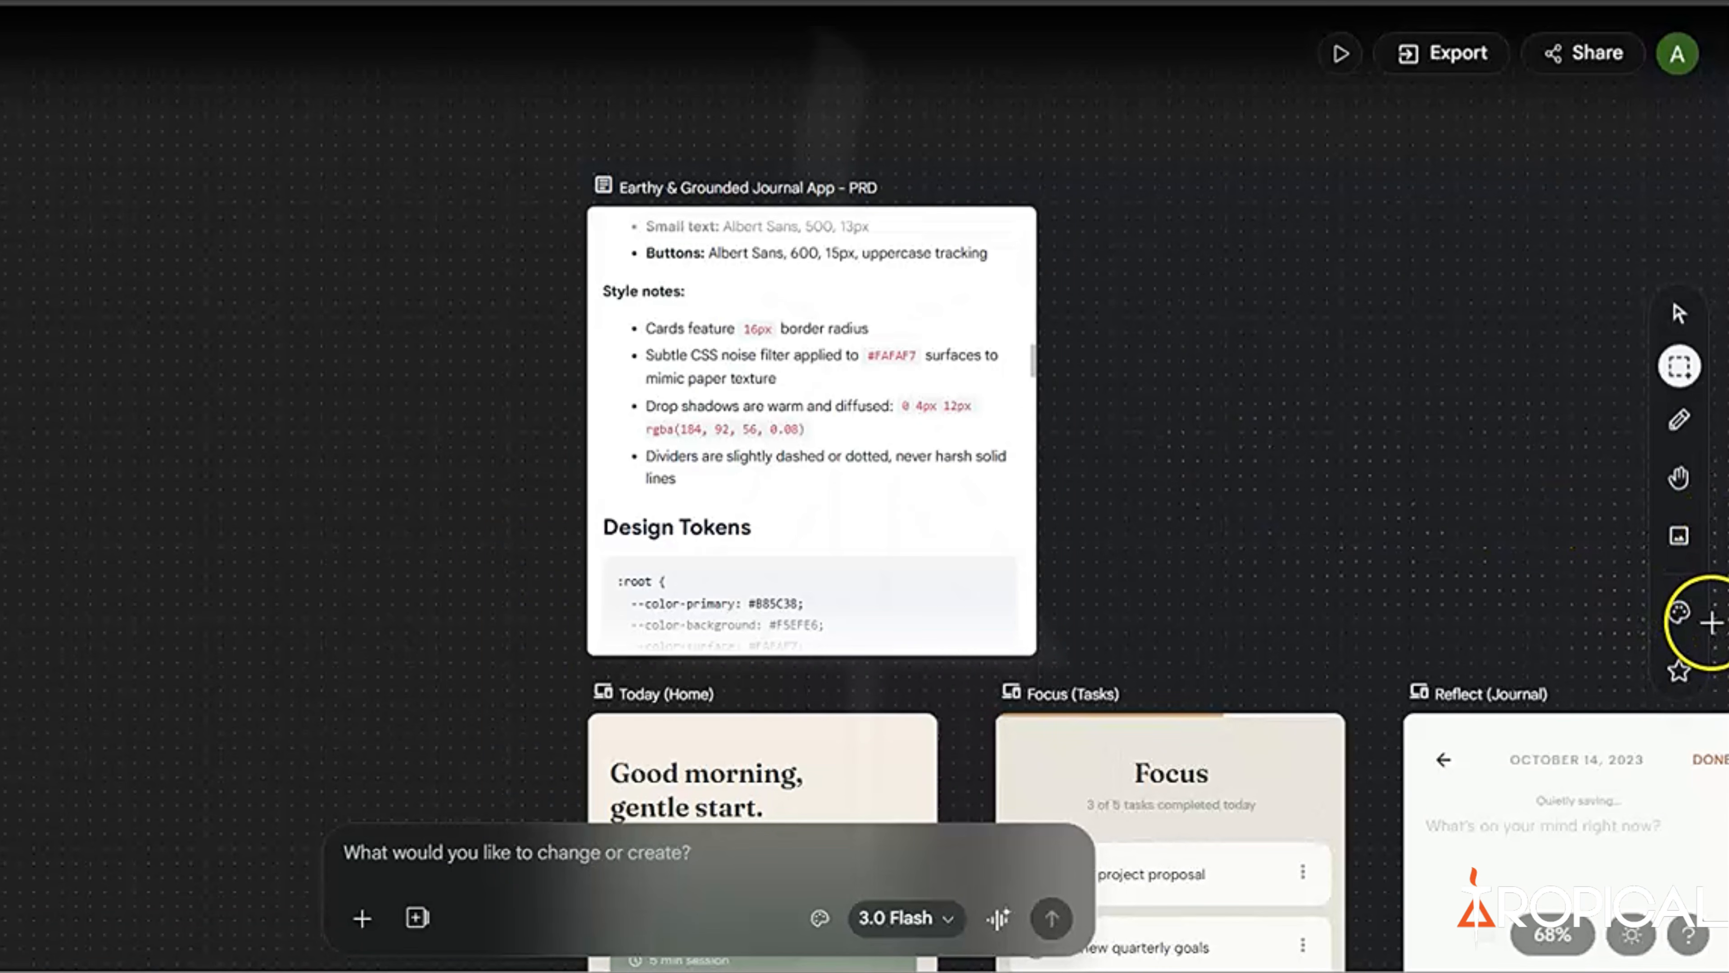
- Start a new design system and review its theme options for mode, seed color, color theme, palette, fonts and corner radius
click(1676, 609)
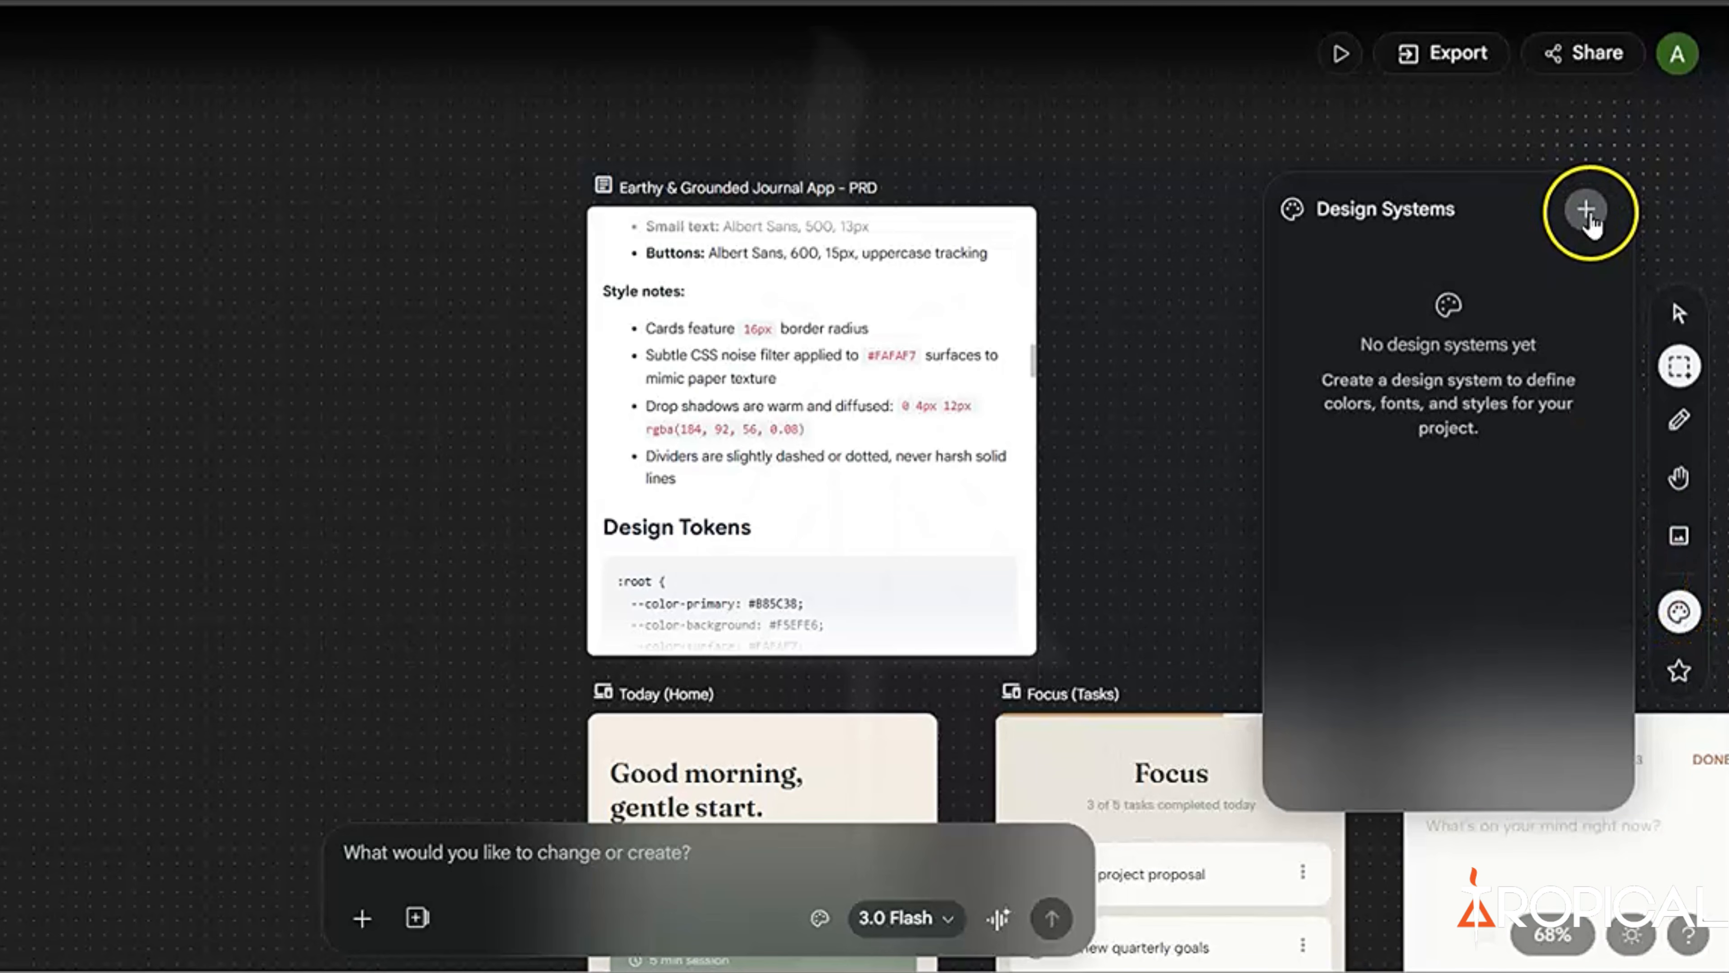
click(1586, 210)
click(1385, 271)
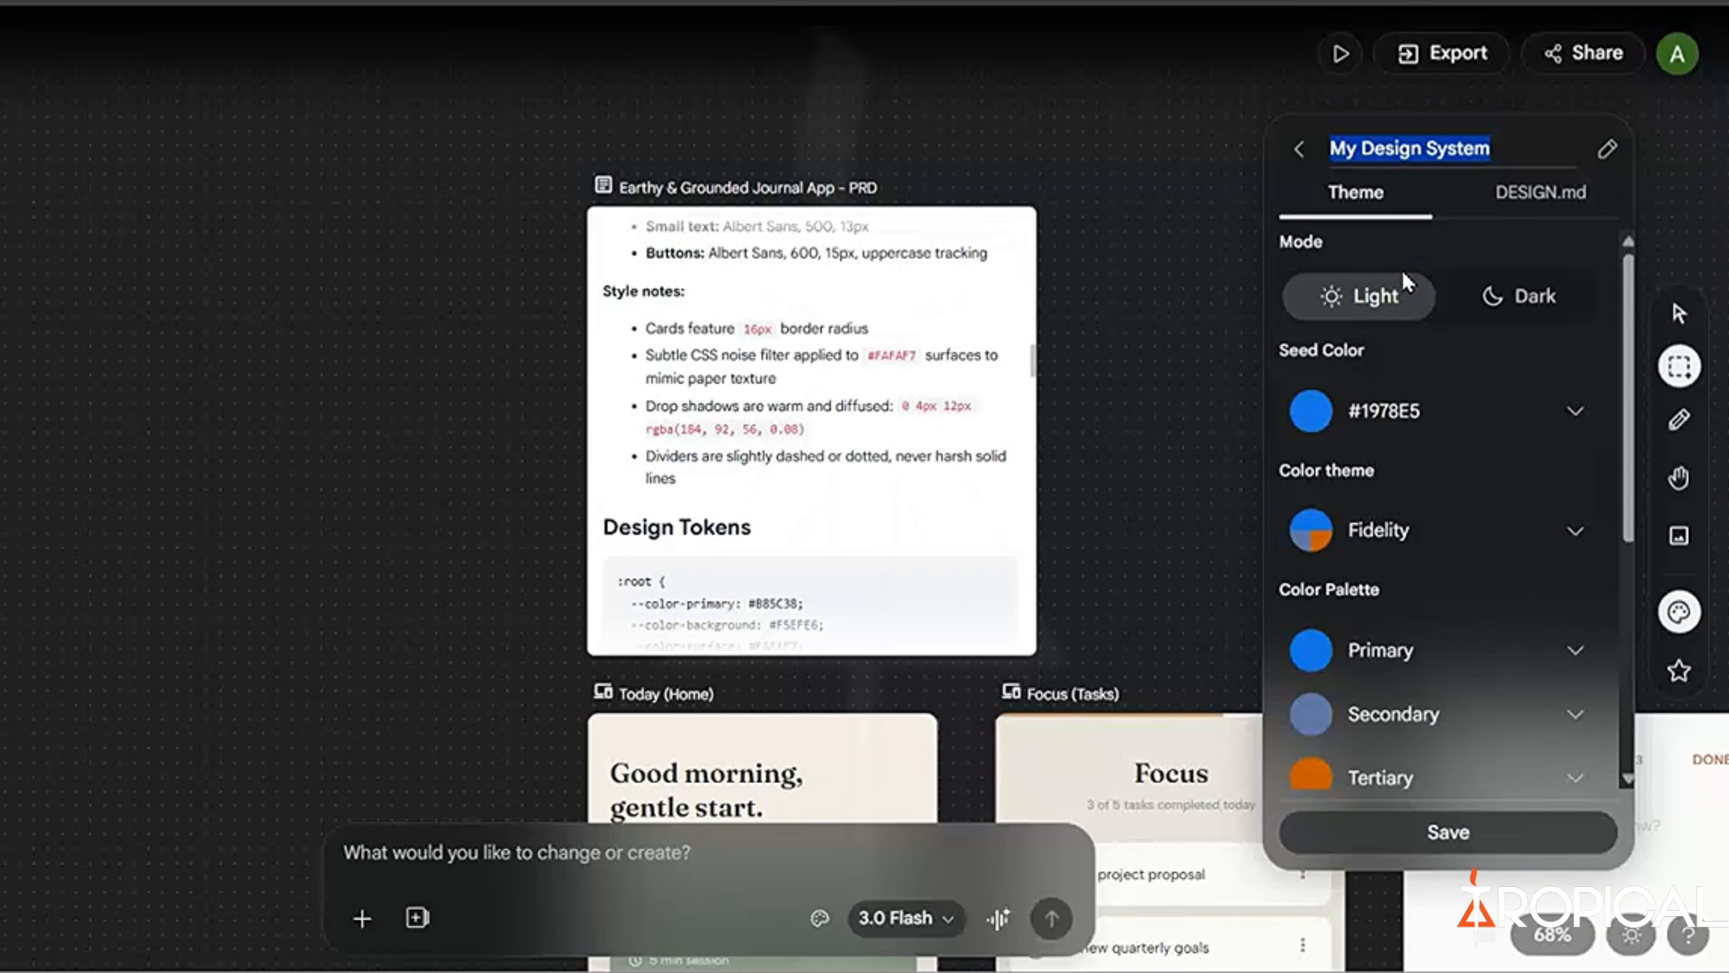
click(1372, 549)
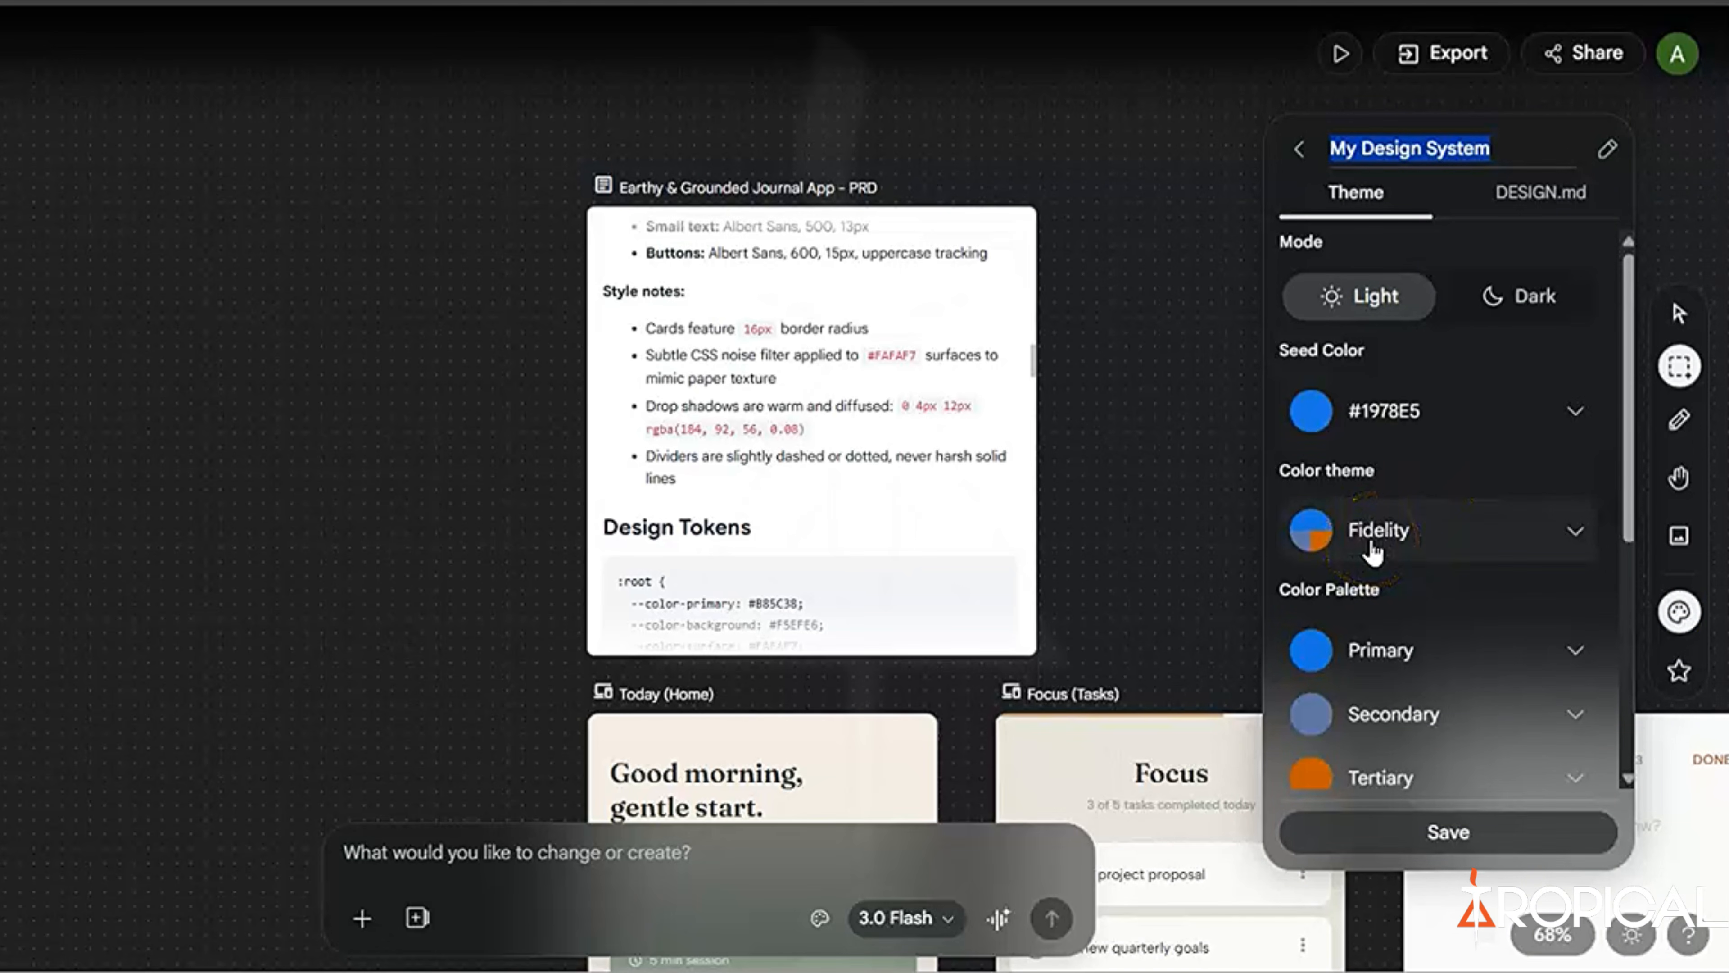
scroll(1373, 549, down, 3)
click(1372, 613)
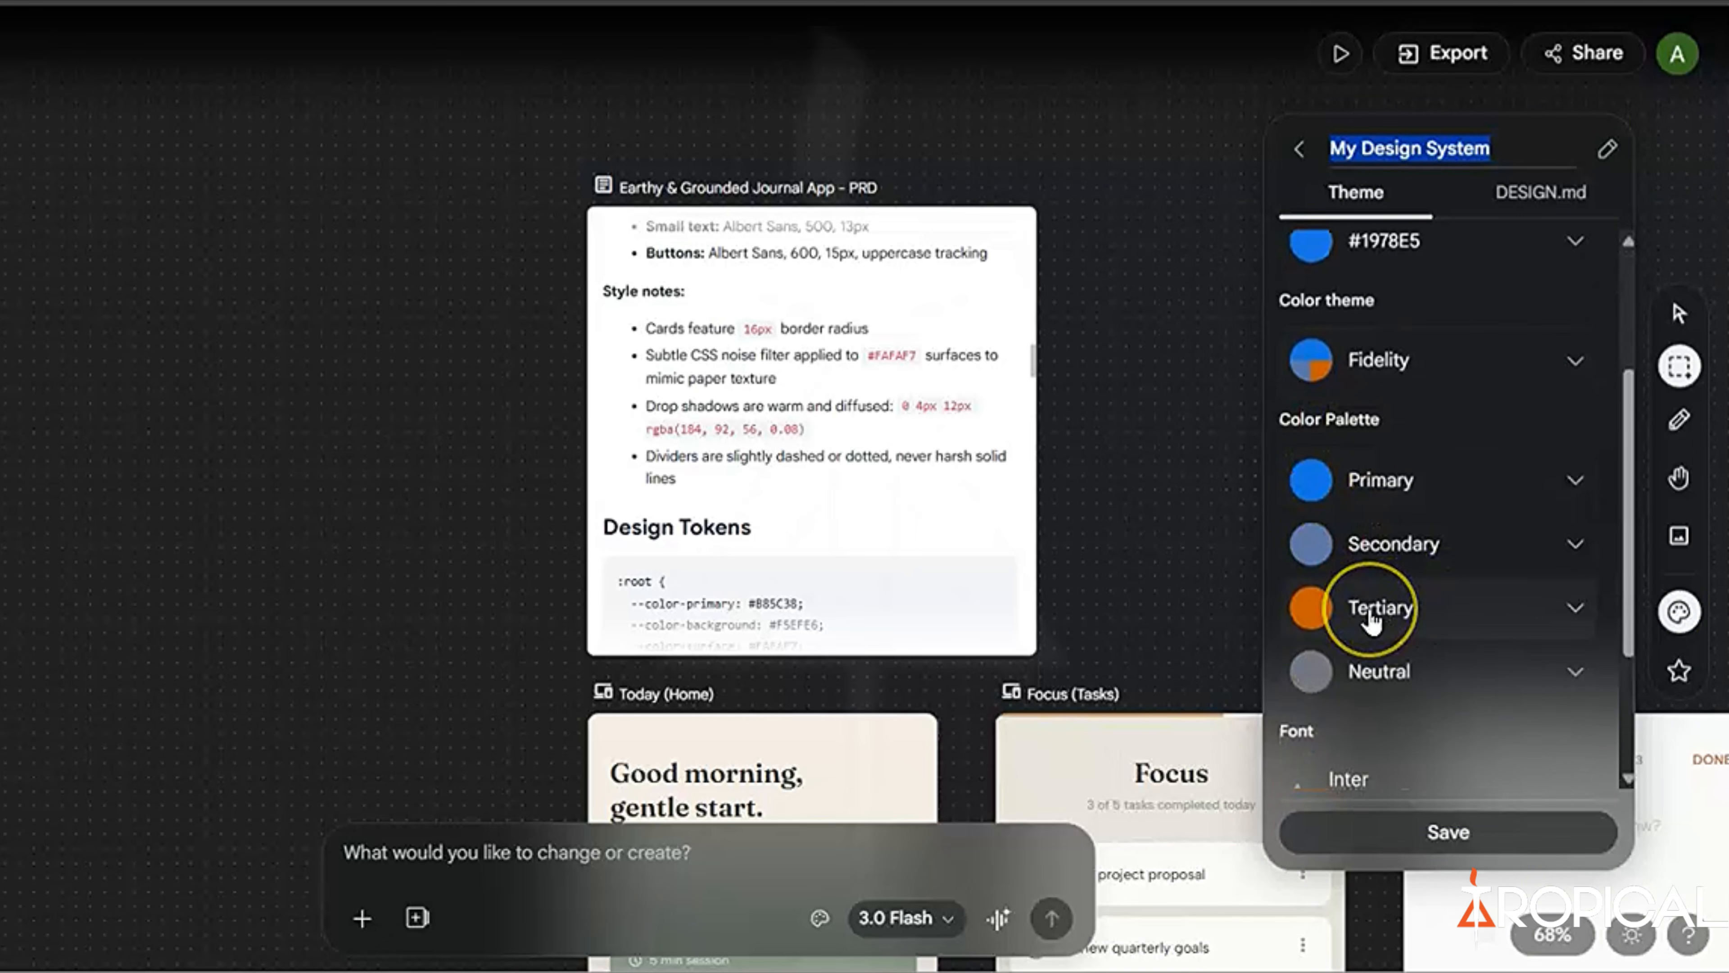
scroll(1368, 616, down, 4)
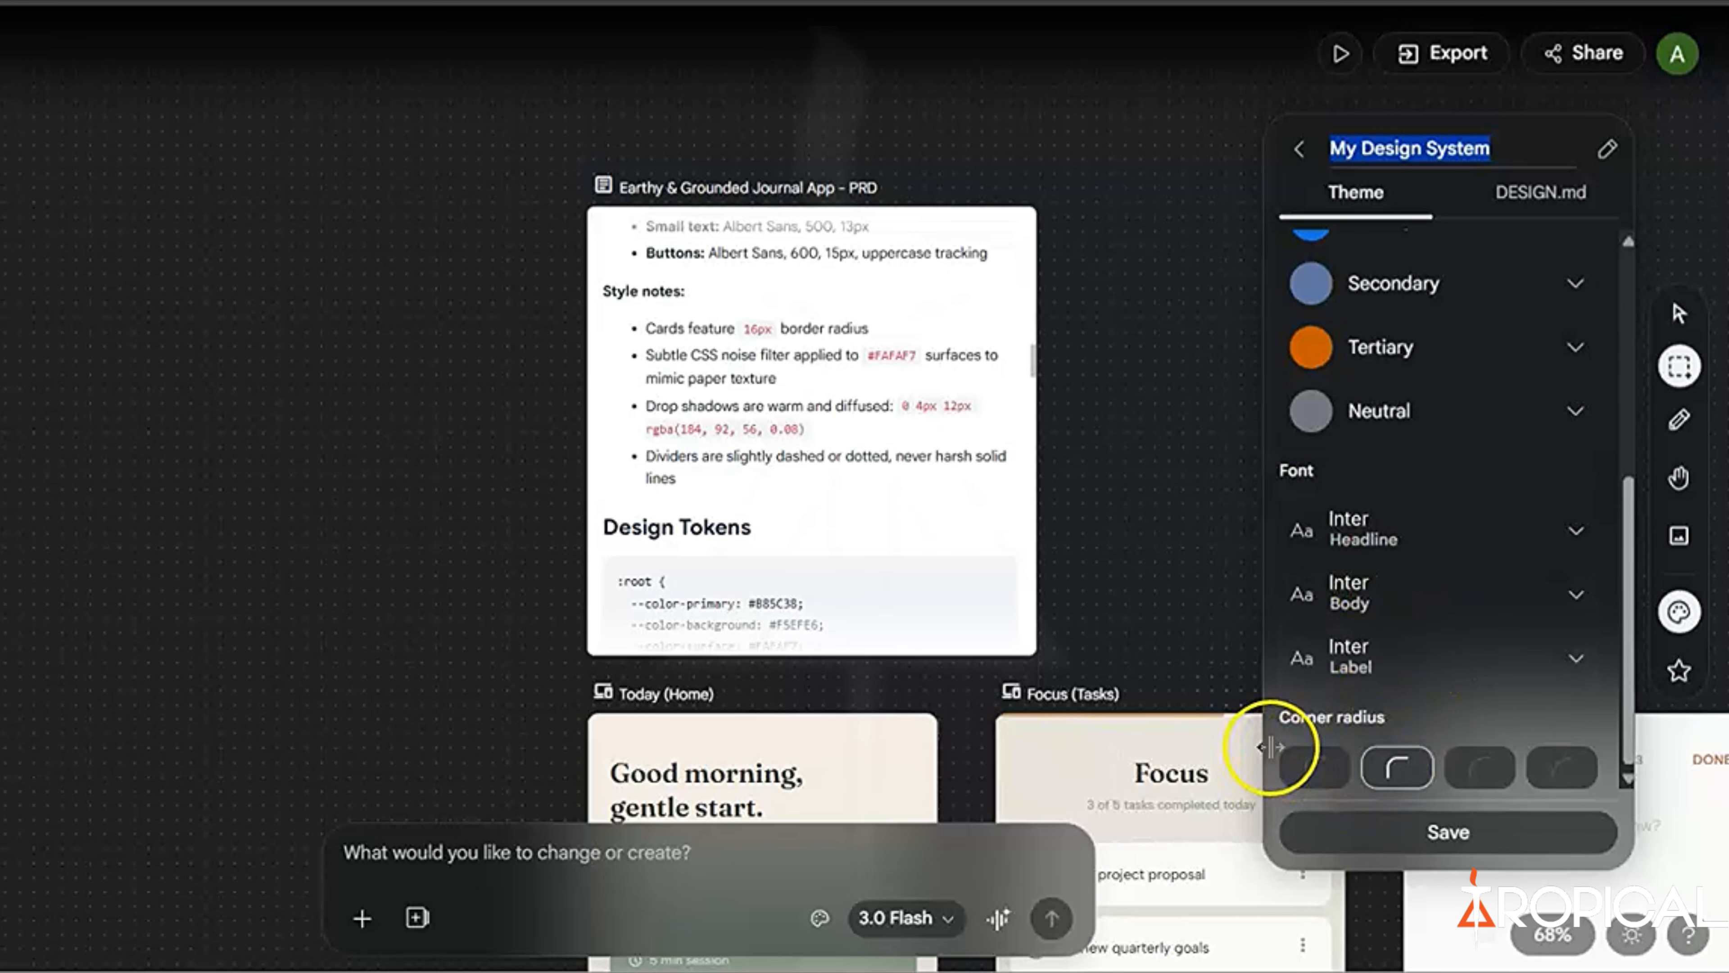
scroll(1498, 761, up, 8)
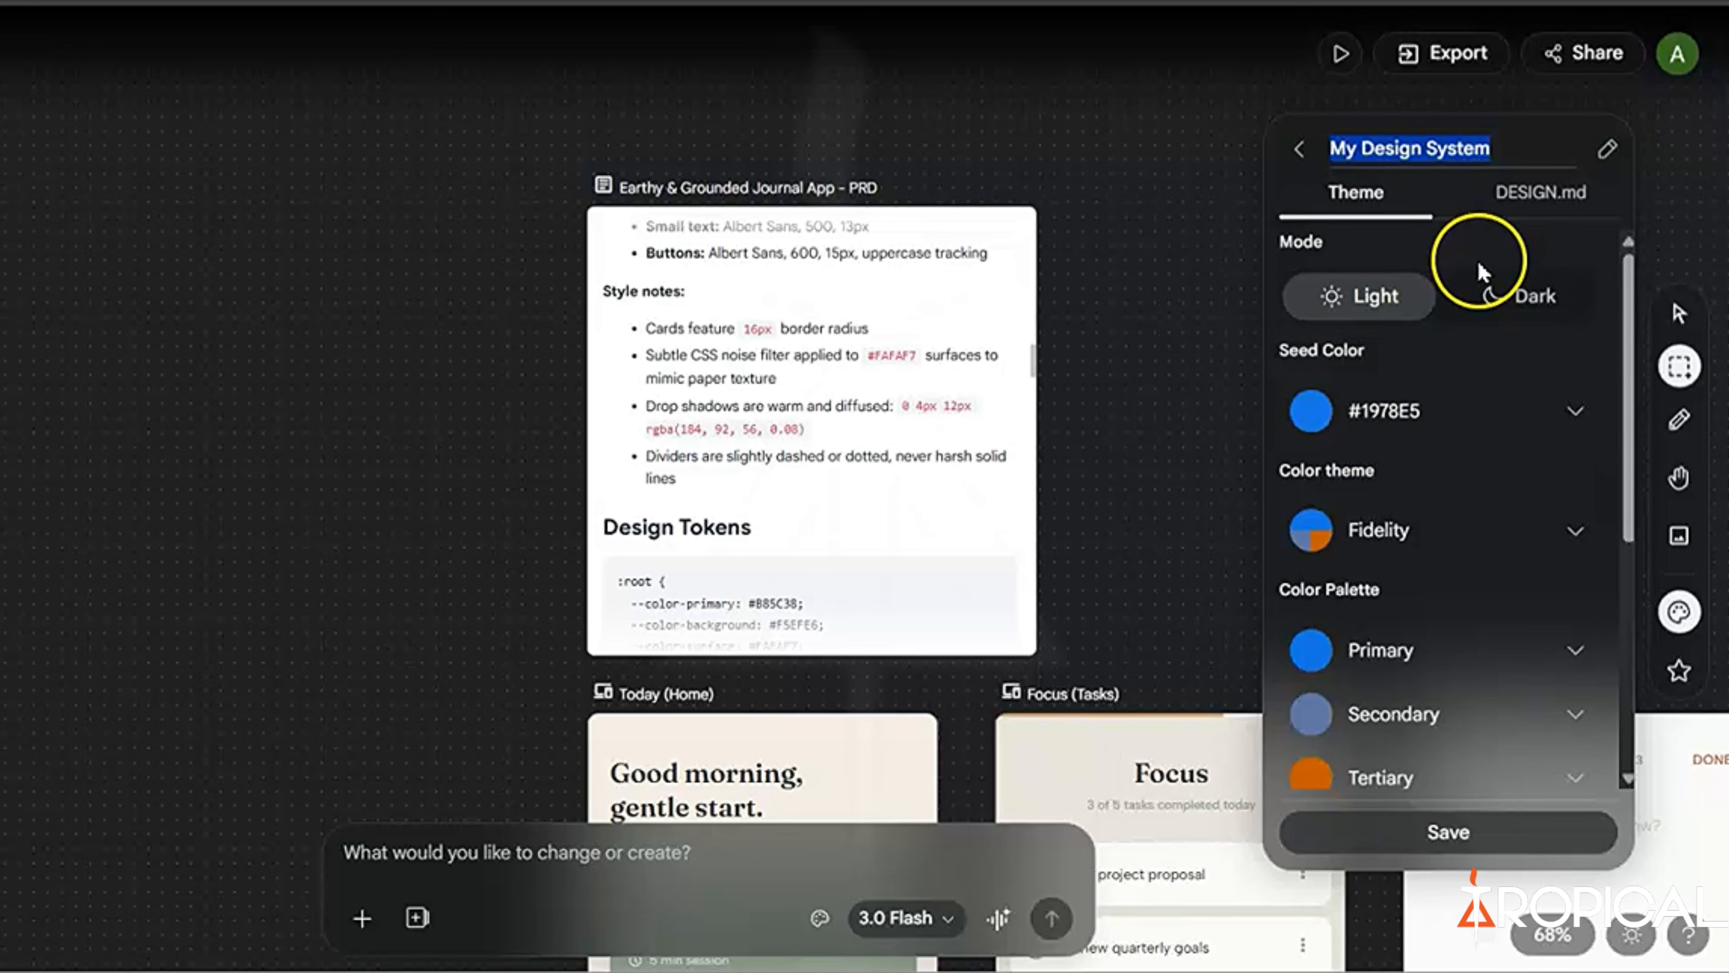
- Inspect the new design system's DESIGN.md description and compare it with the PRD's typography, style notes and color palette
click(1533, 204)
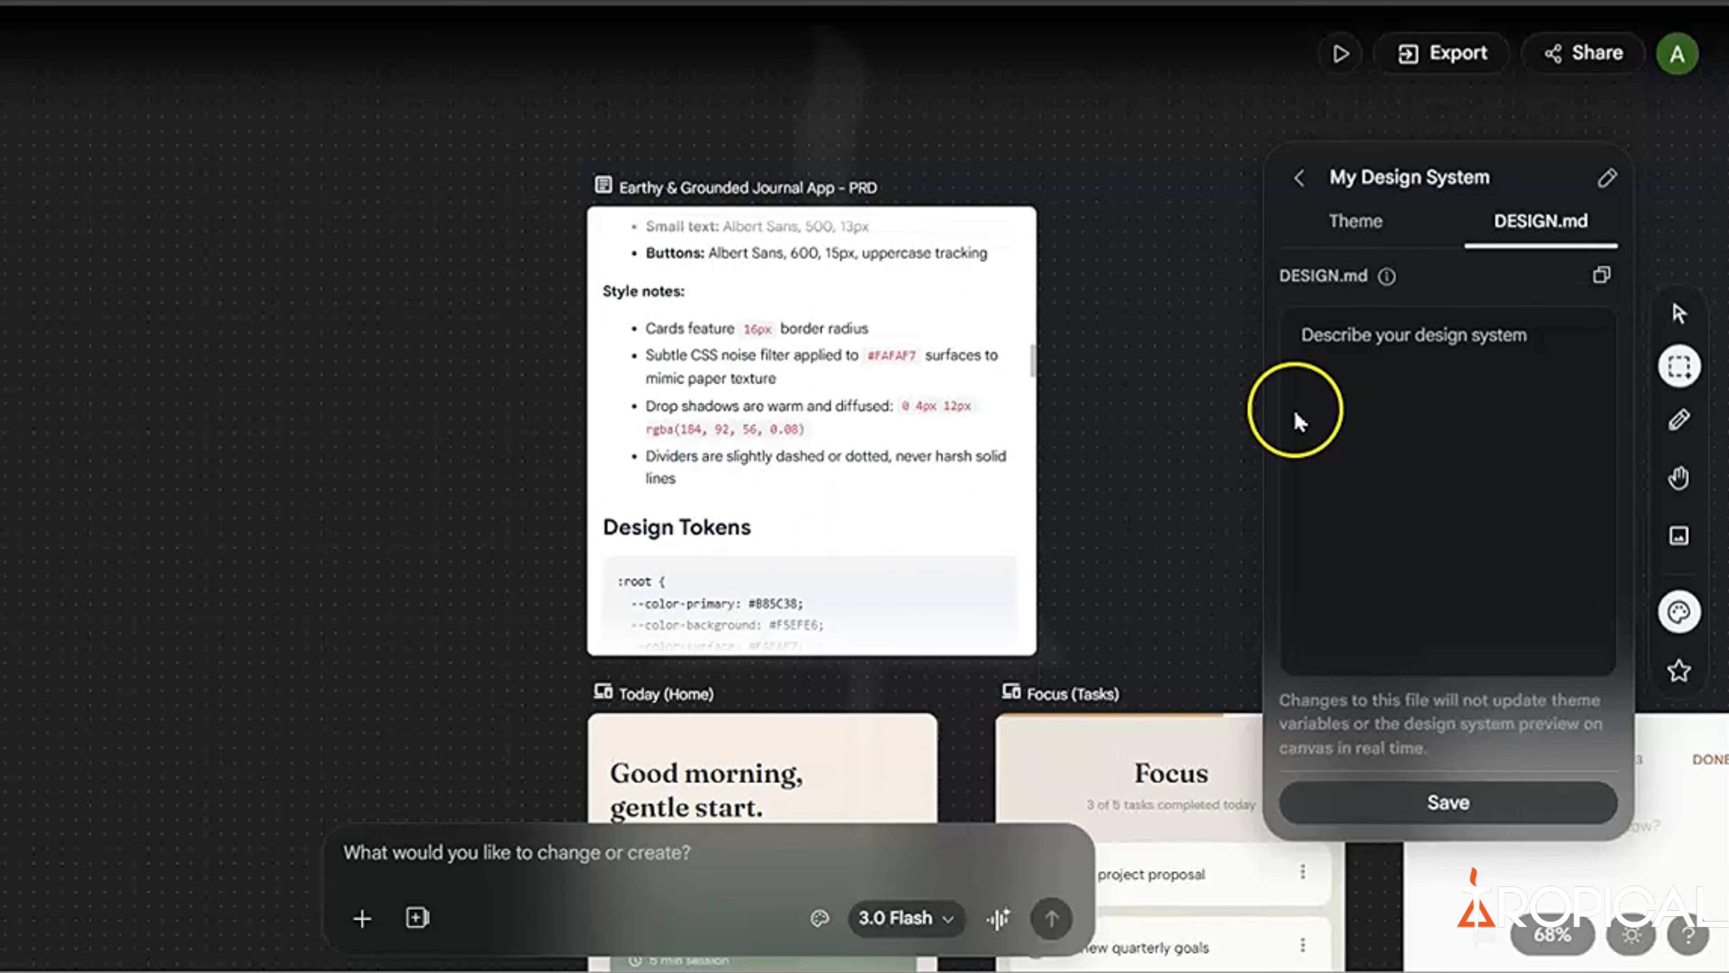
click(810, 405)
scroll(810, 409, down, 3)
scroll(698, 204, up, 3)
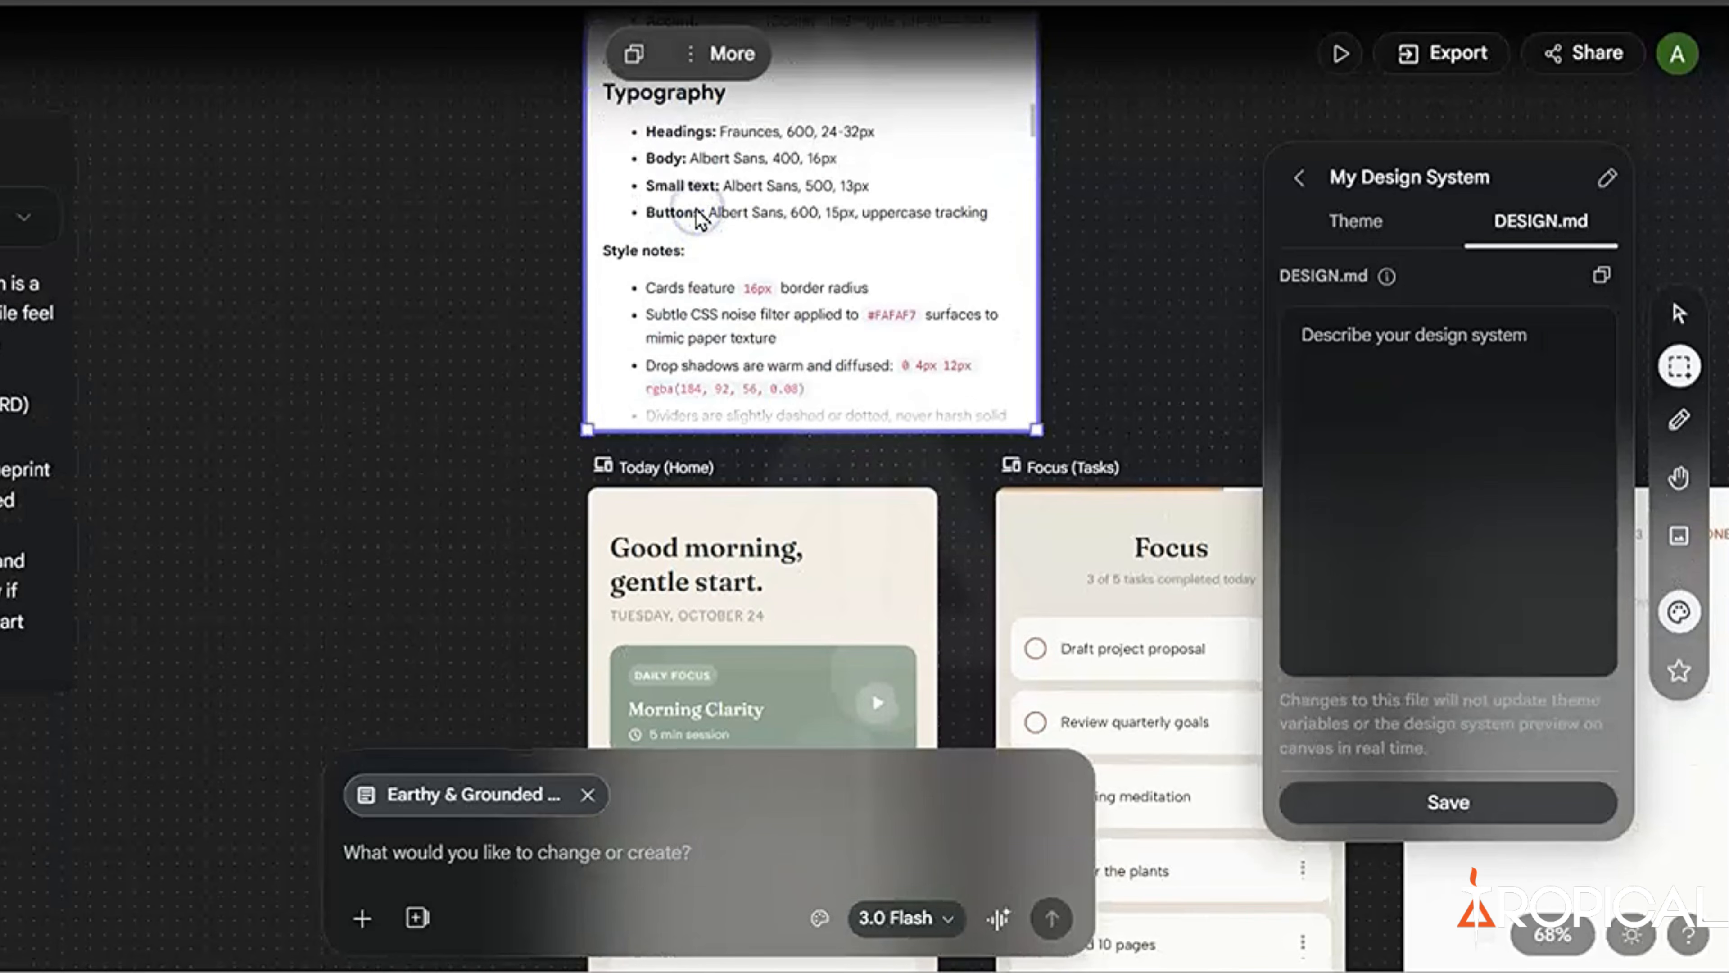
scroll(698, 217, up, 5)
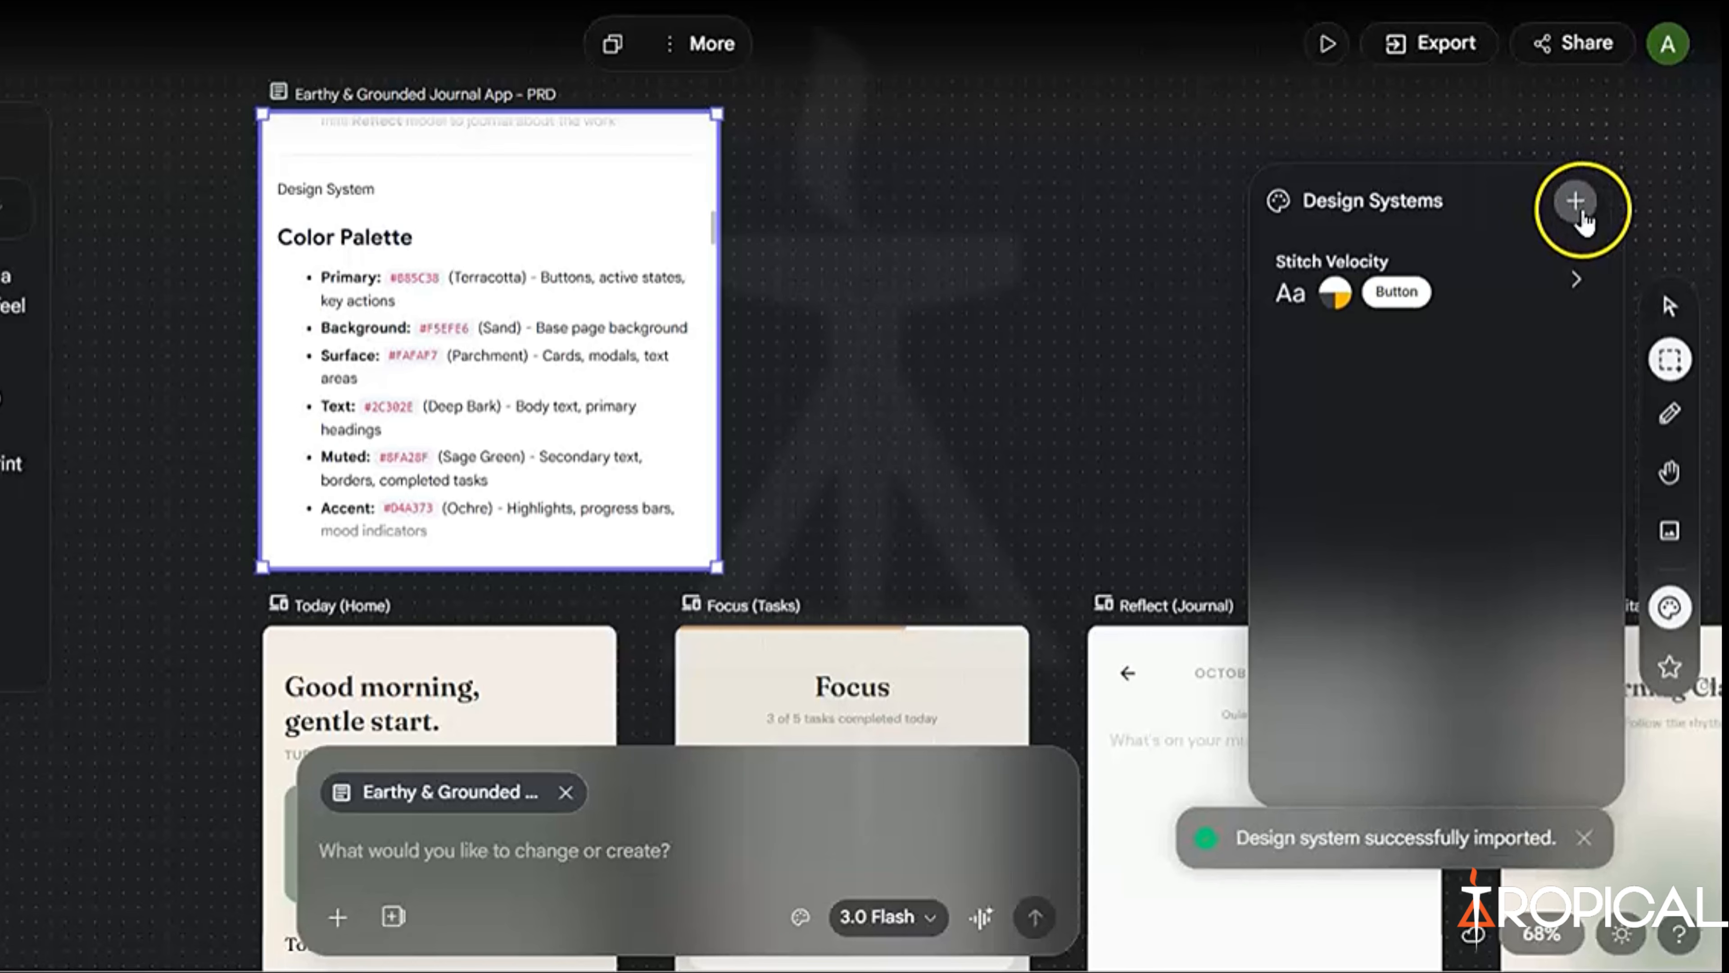
click(1578, 203)
click(1450, 319)
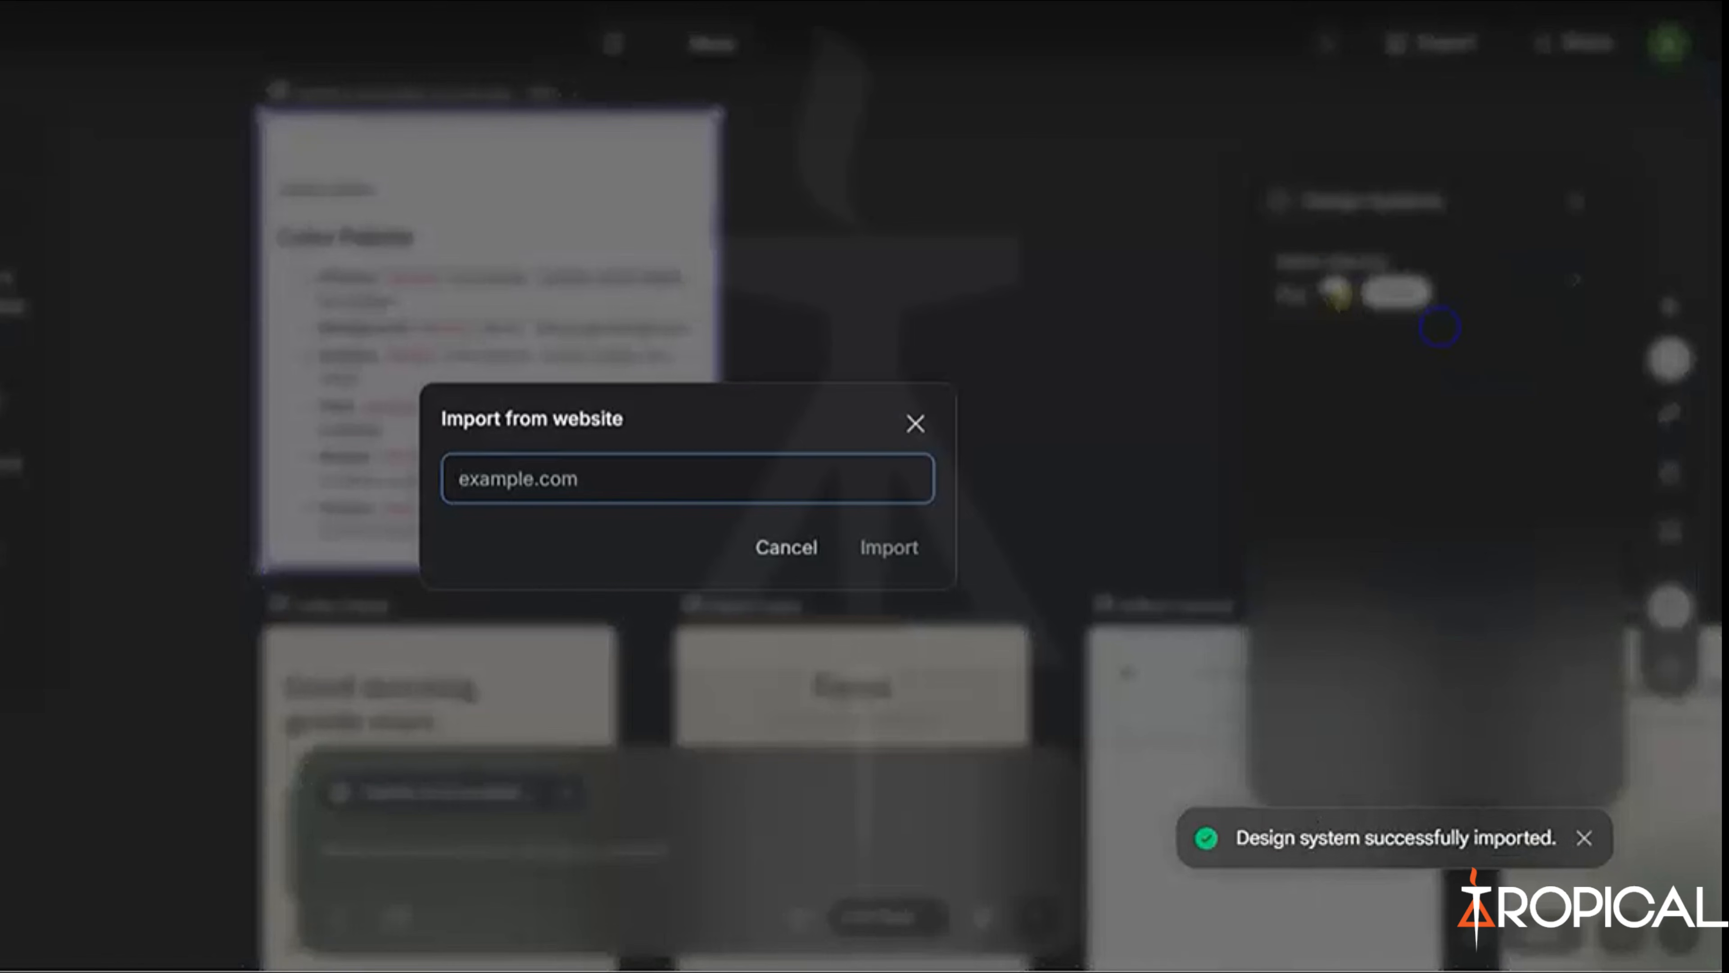
click(929, 972)
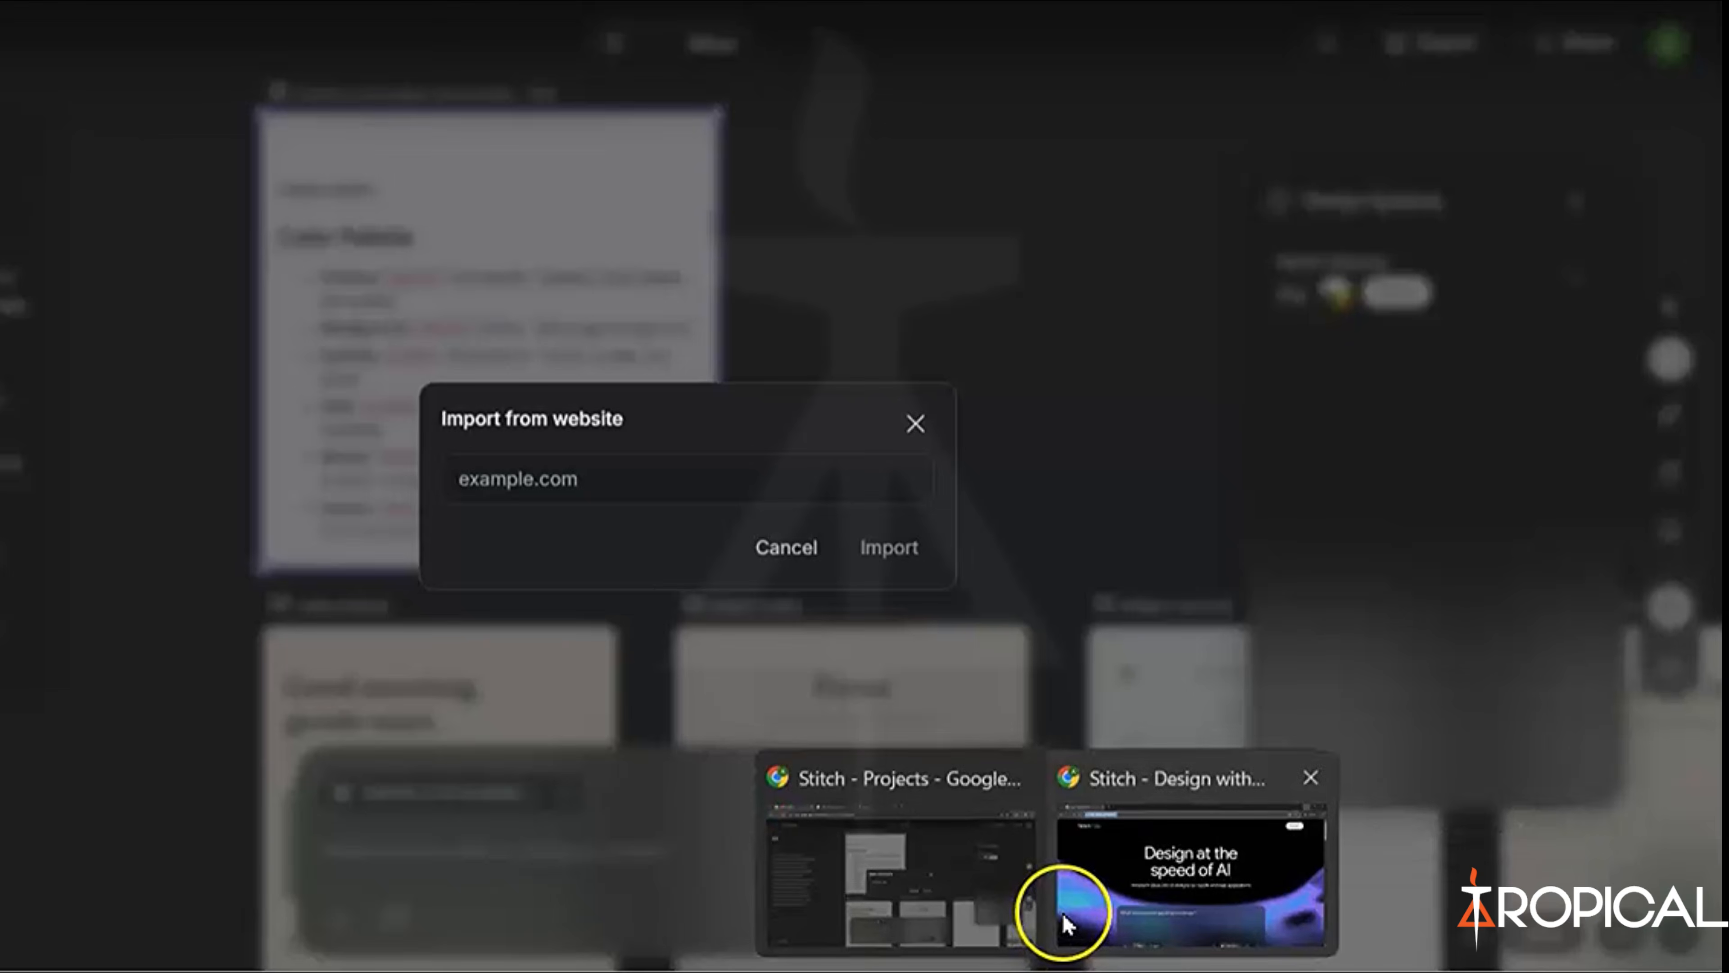
click(1061, 910)
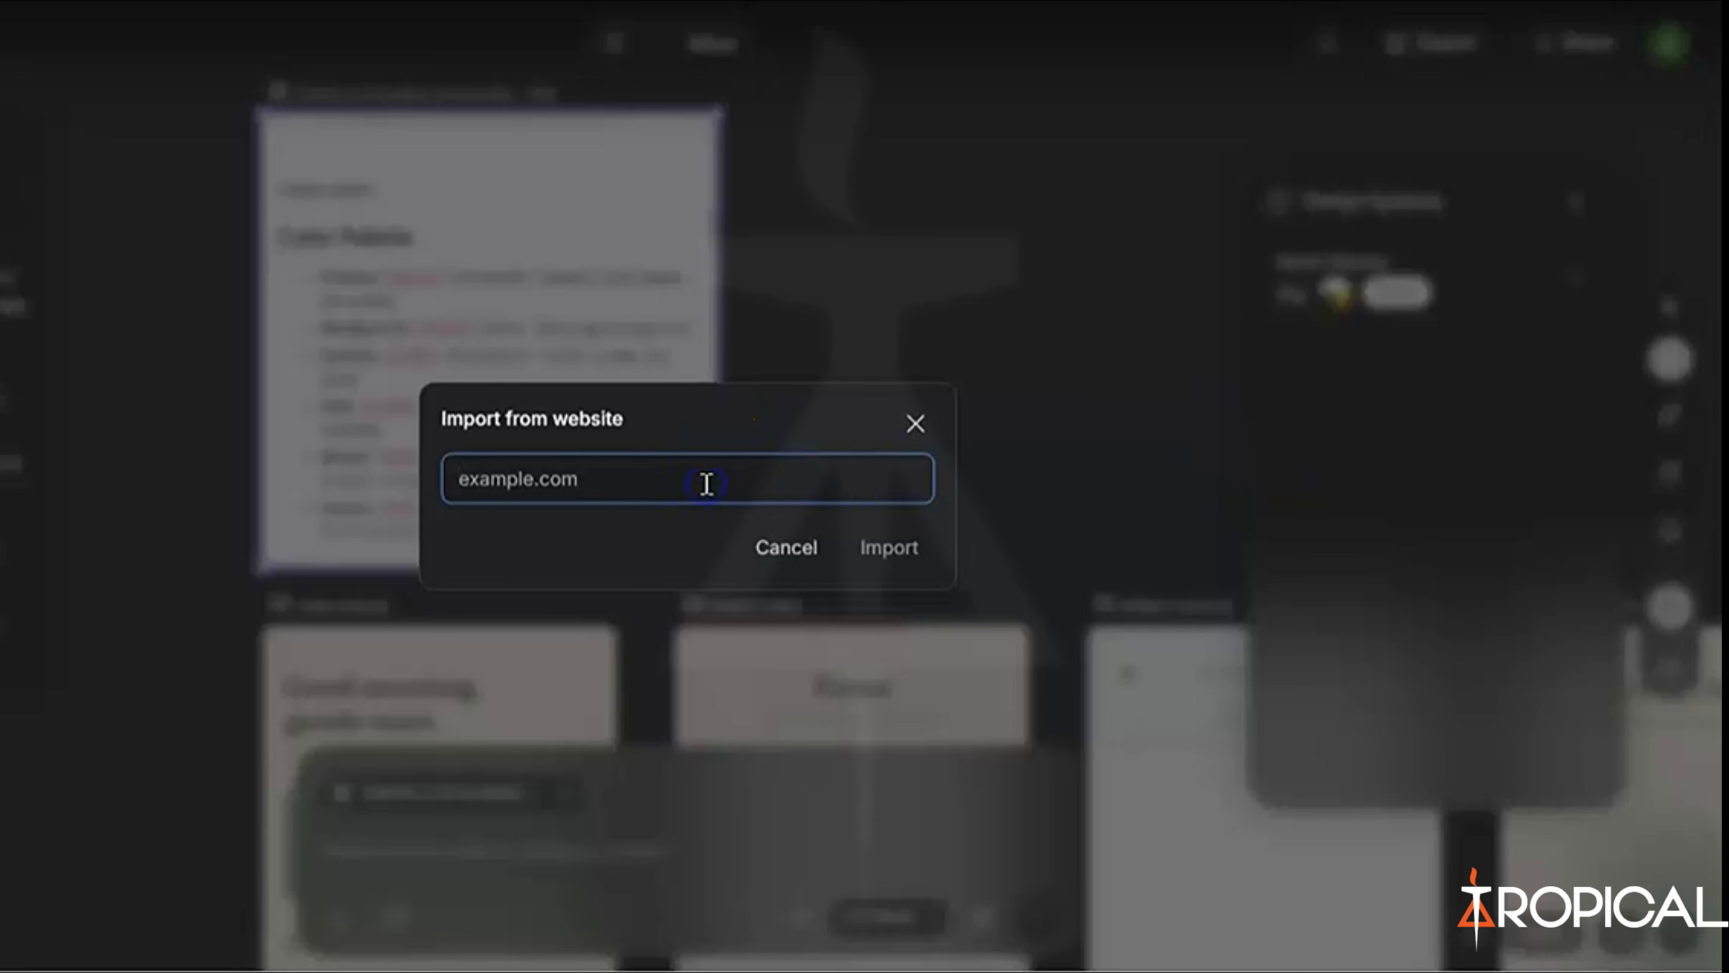
text(https://stitch.withgoogle.com/)
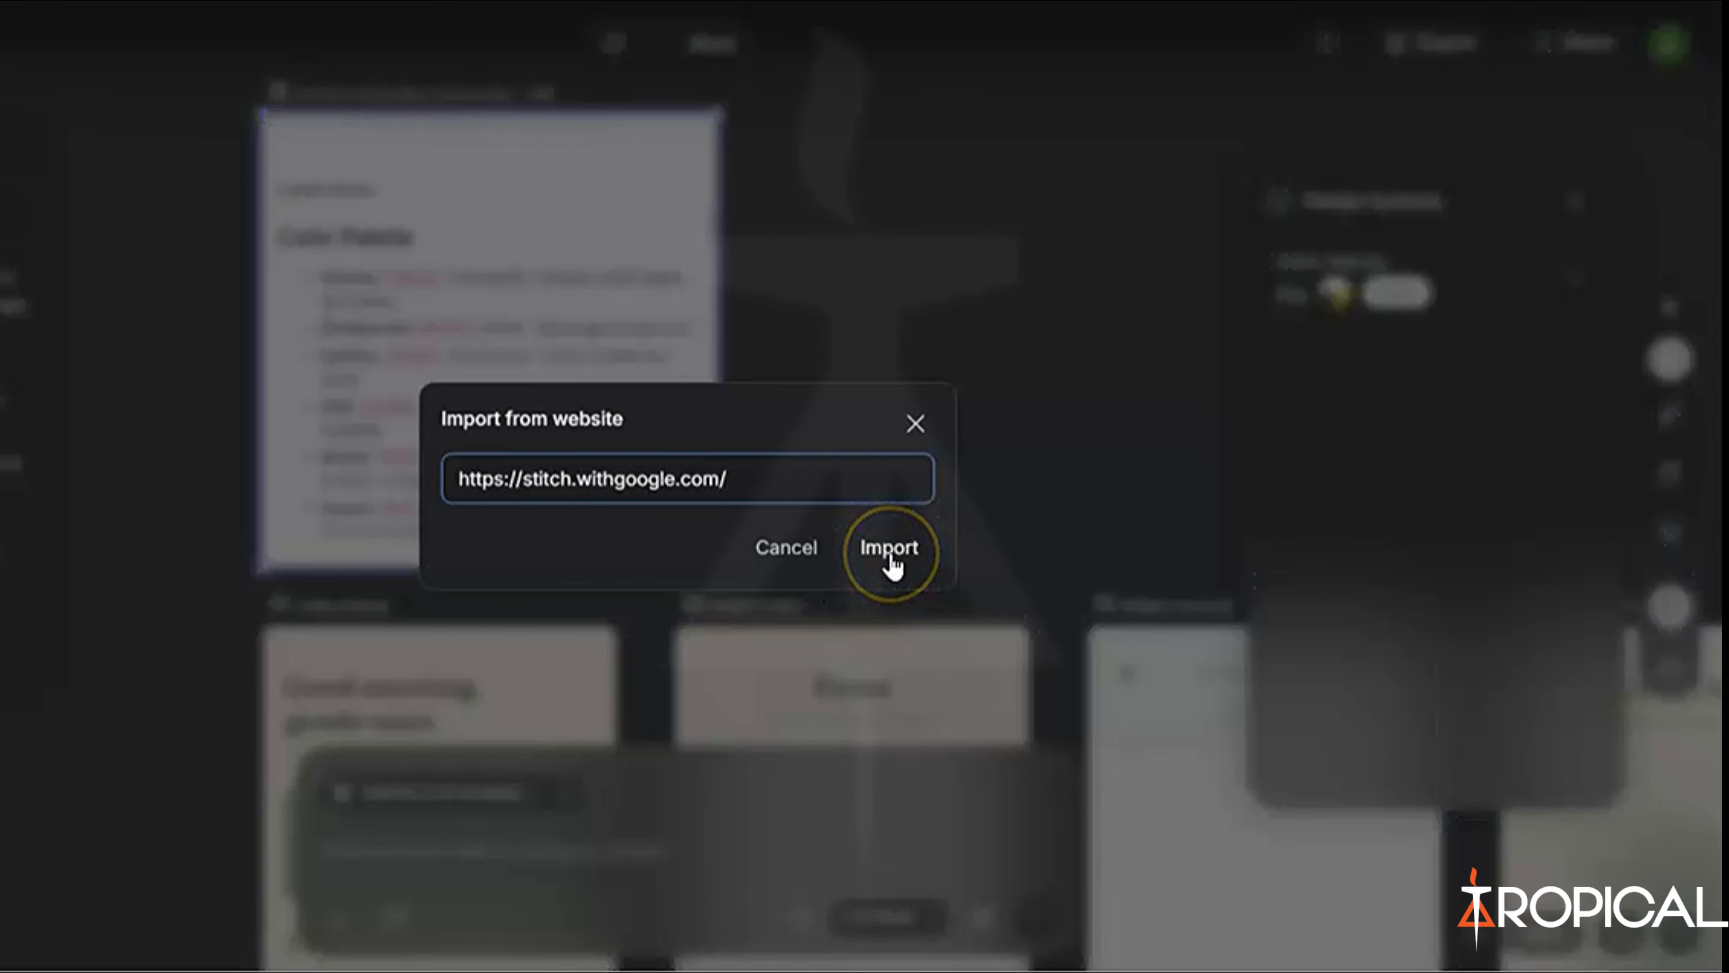
click(916, 442)
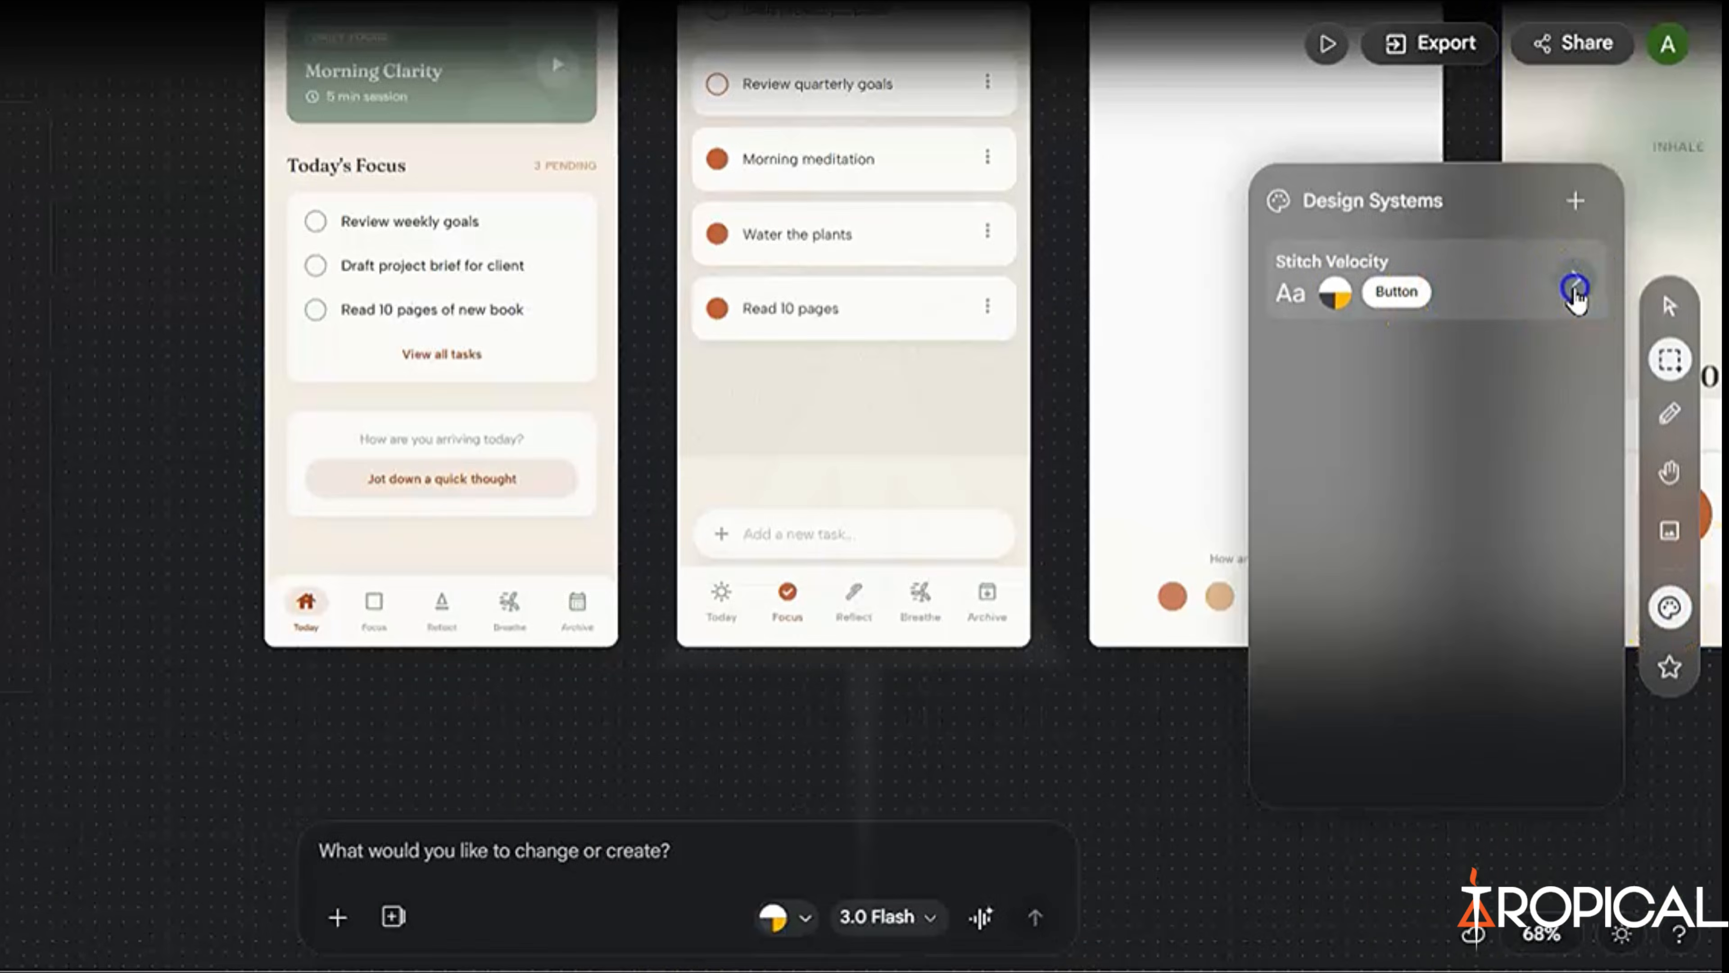
- Review the Stitch Velocity design system's theme and DESIGN.md, and check which design systems can be applied to the prompt
click(1575, 286)
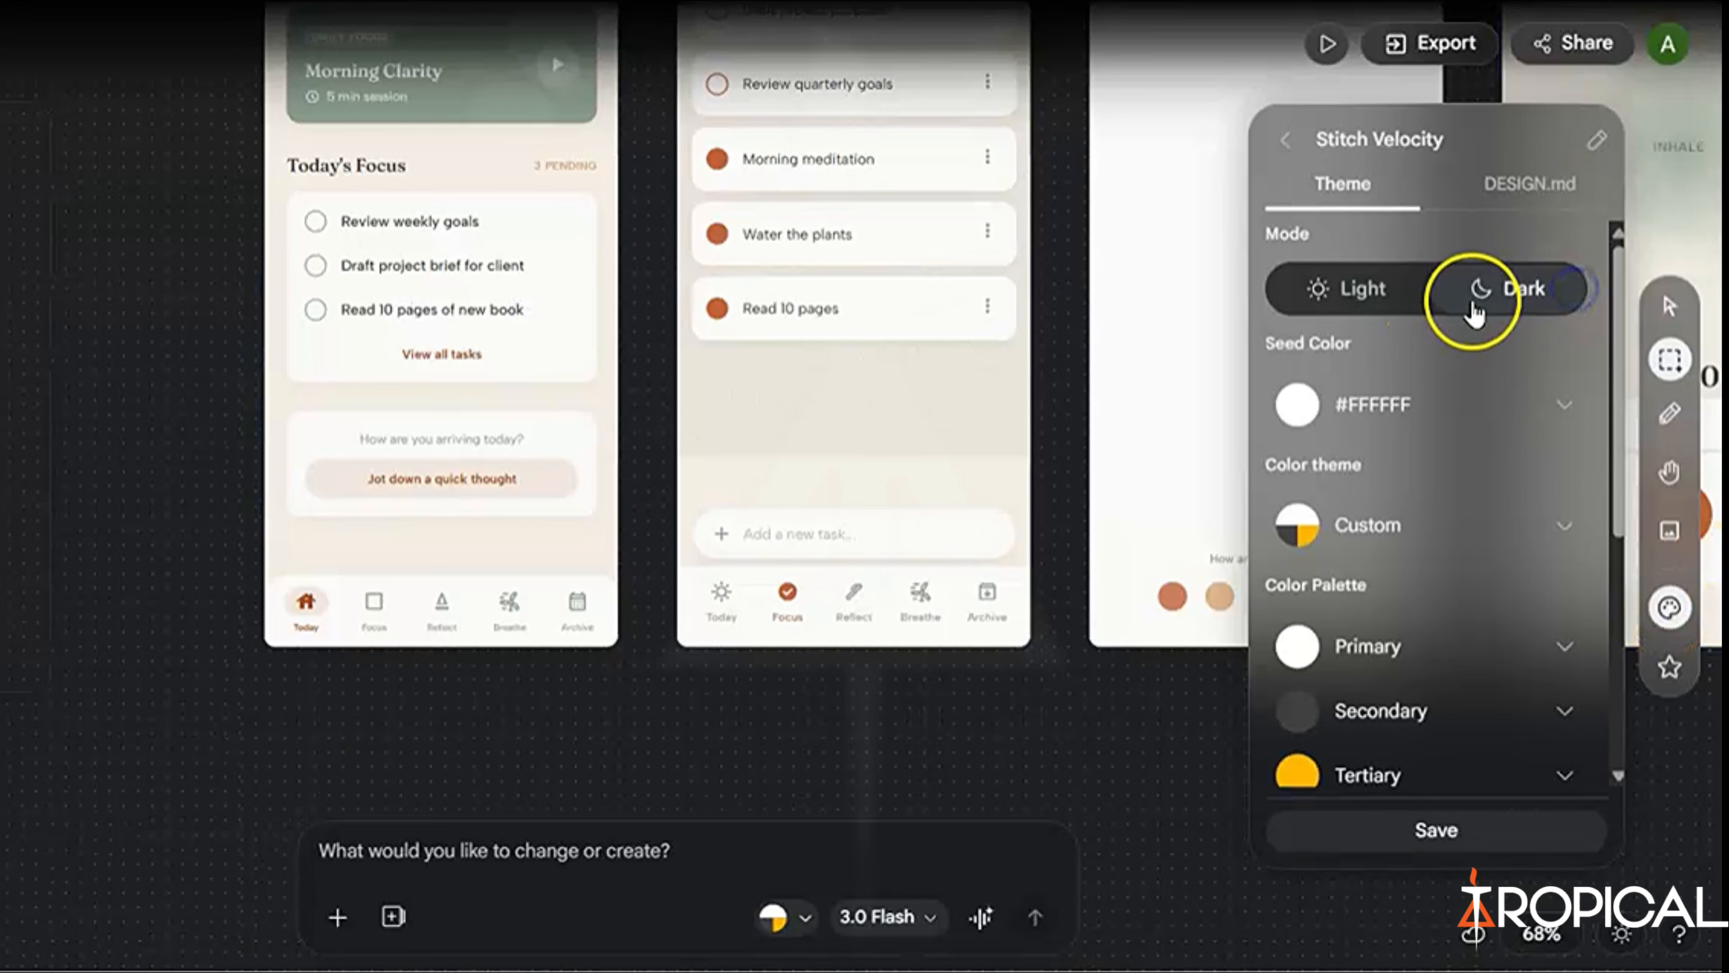
click(1515, 206)
scroll(1328, 538, down, 10)
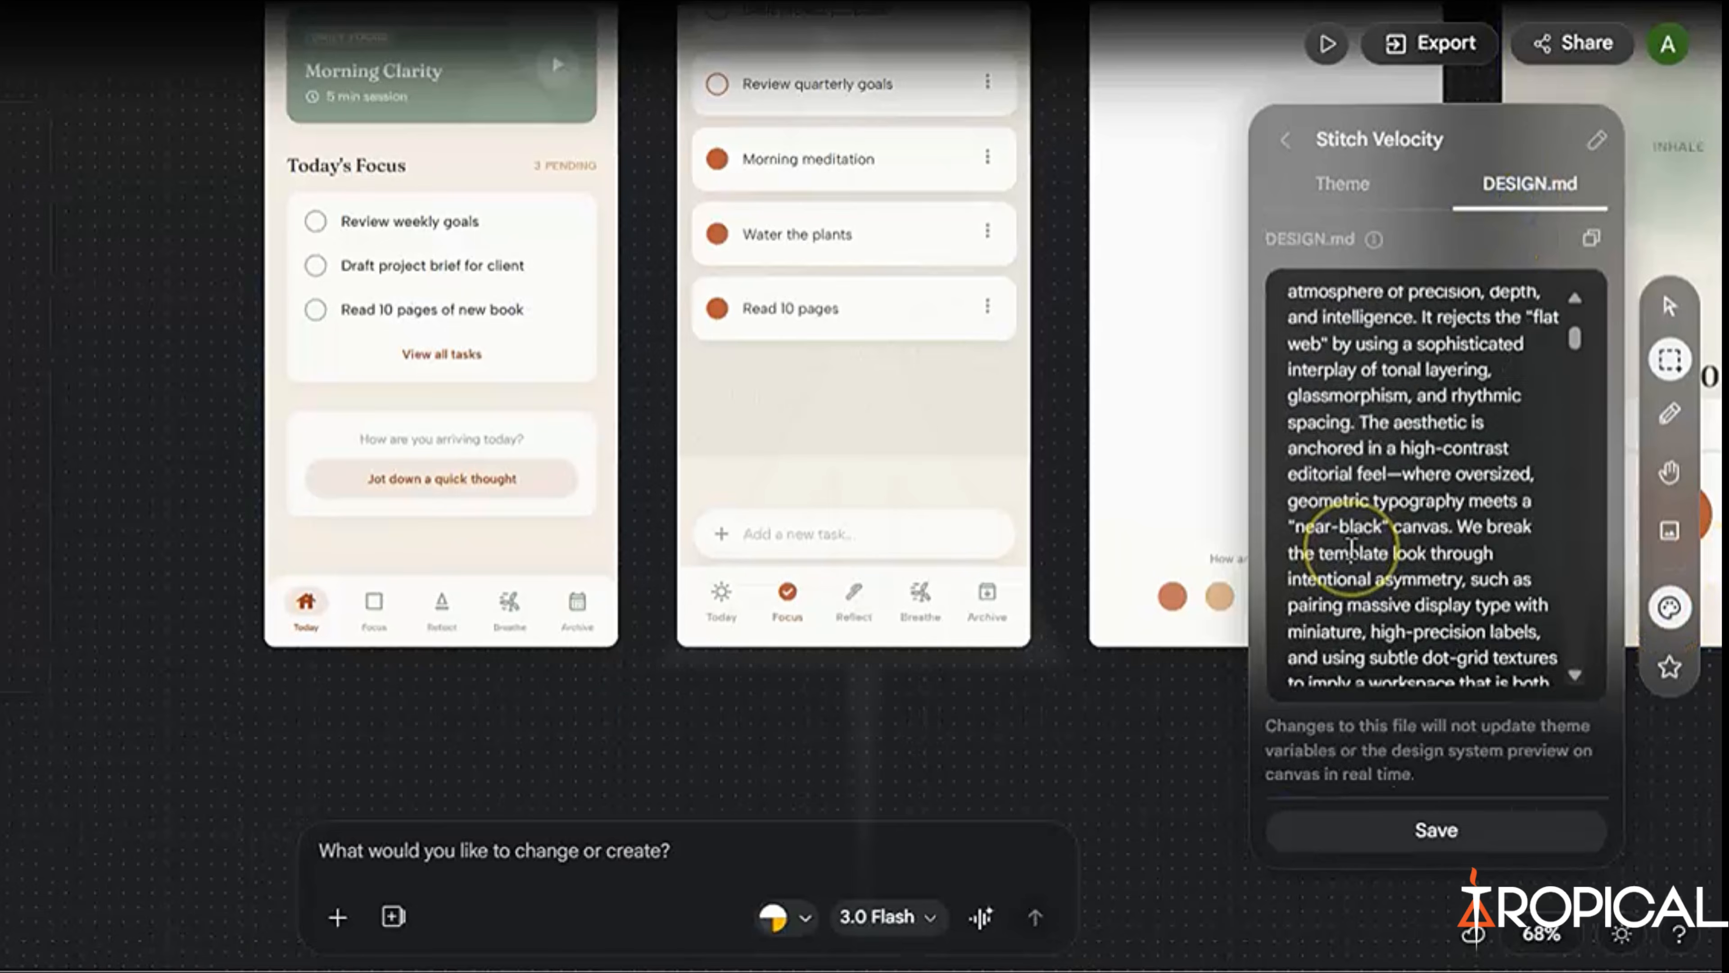
scroll(1328, 545, down, 5)
click(1048, 774)
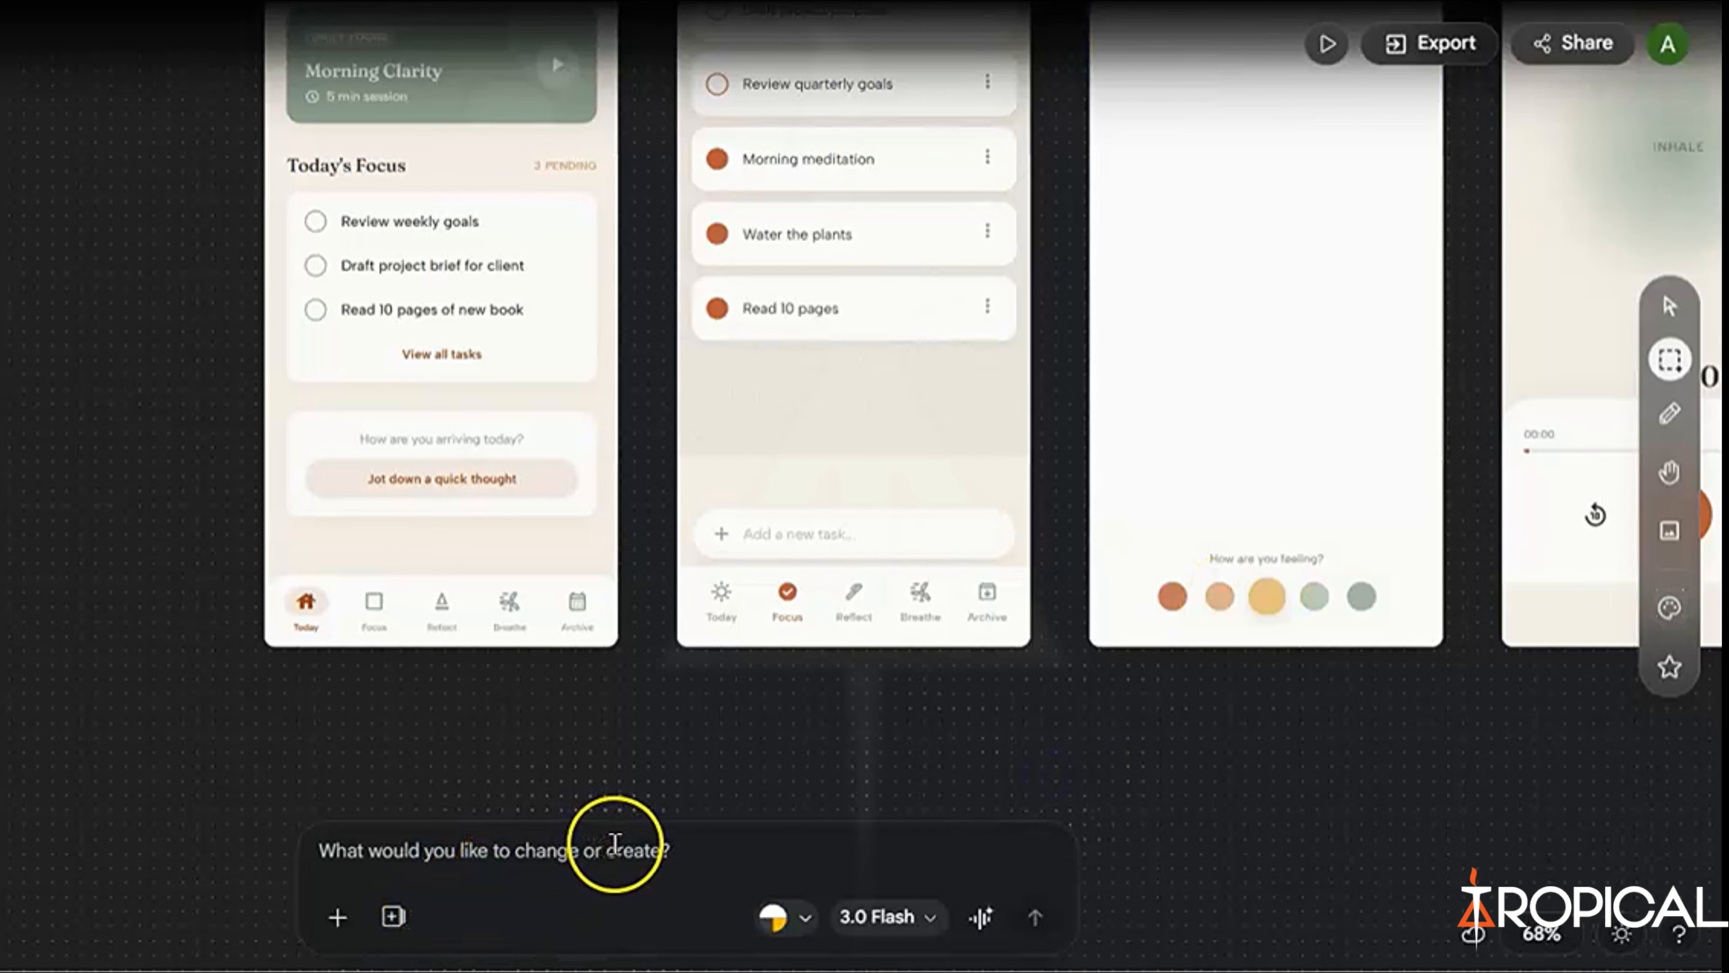
click(779, 916)
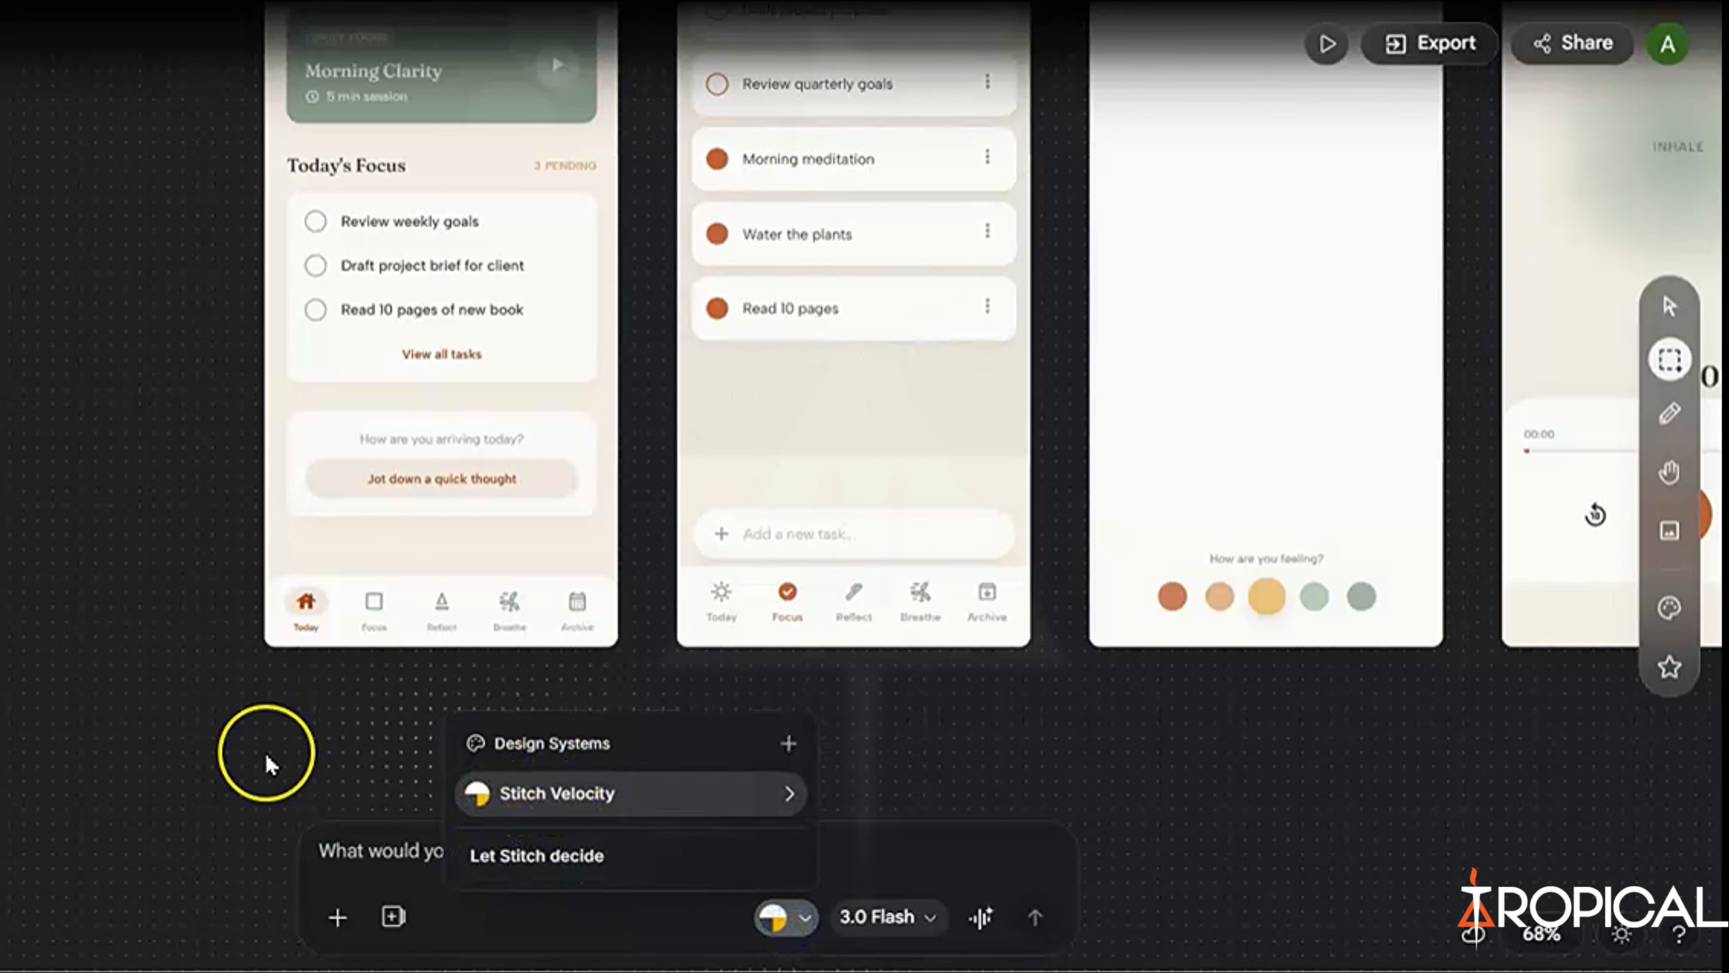
click(212, 782)
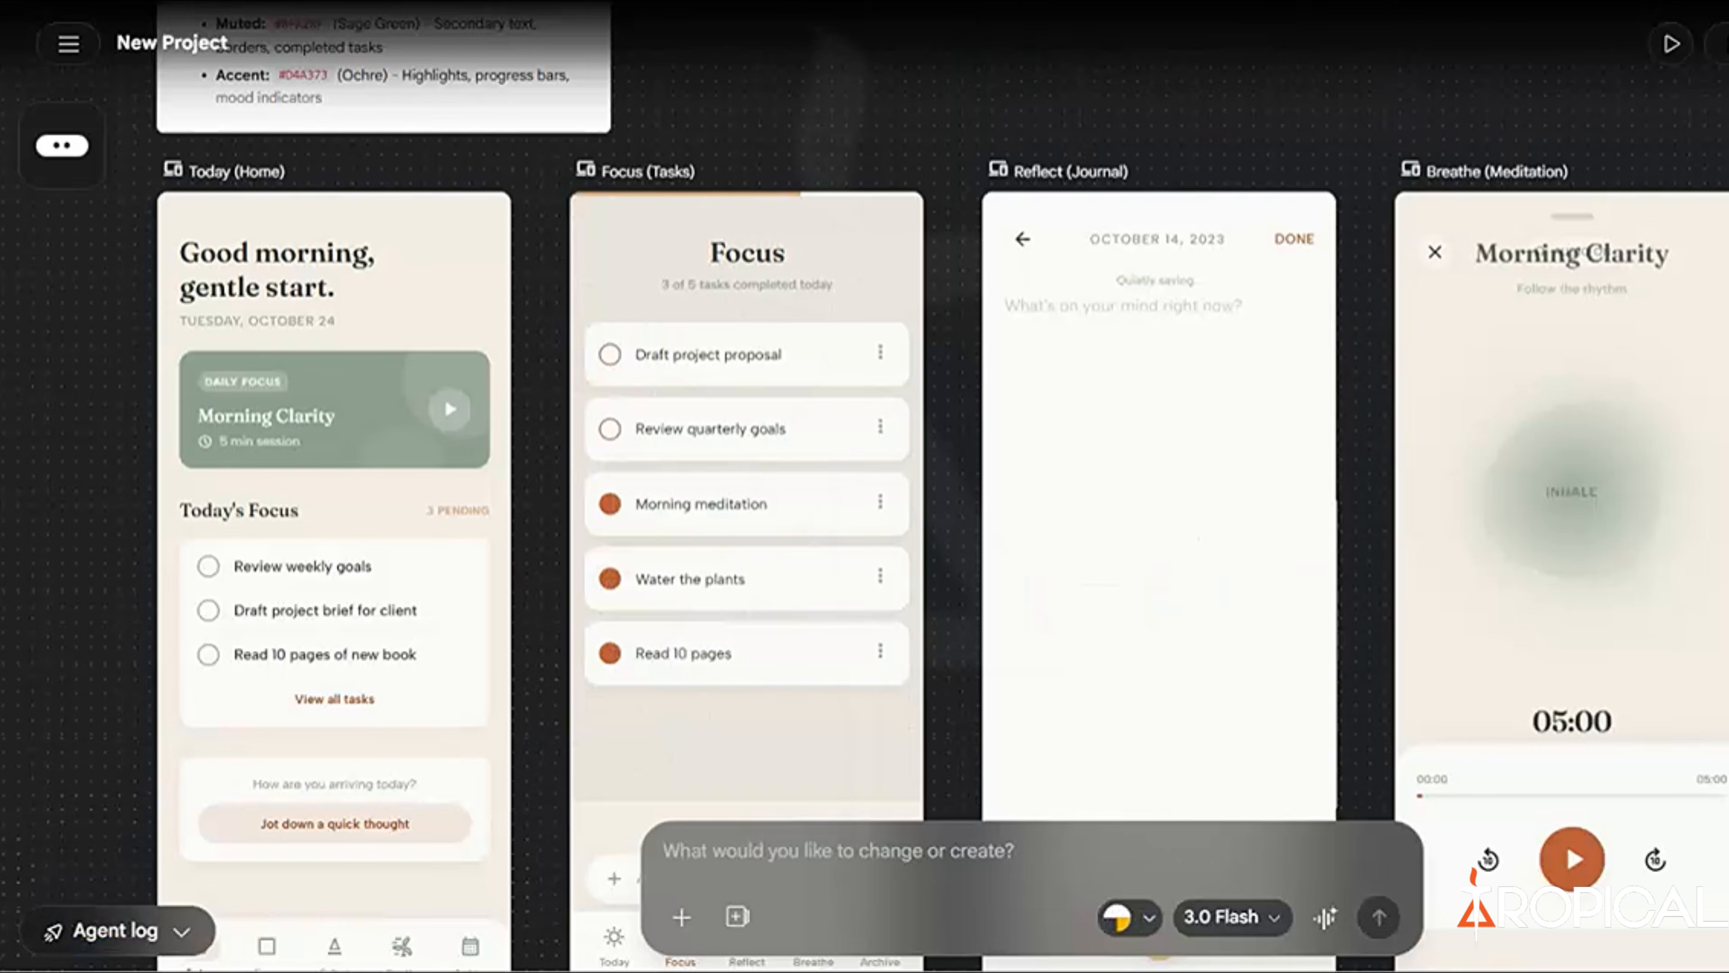